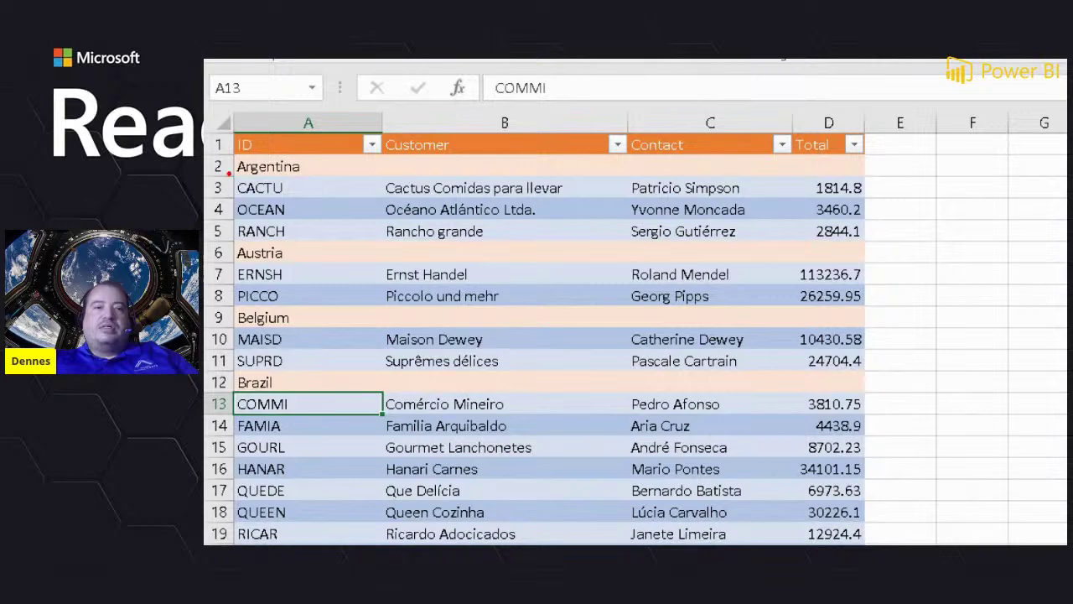
left_click_drag(228, 174, 318, 177)
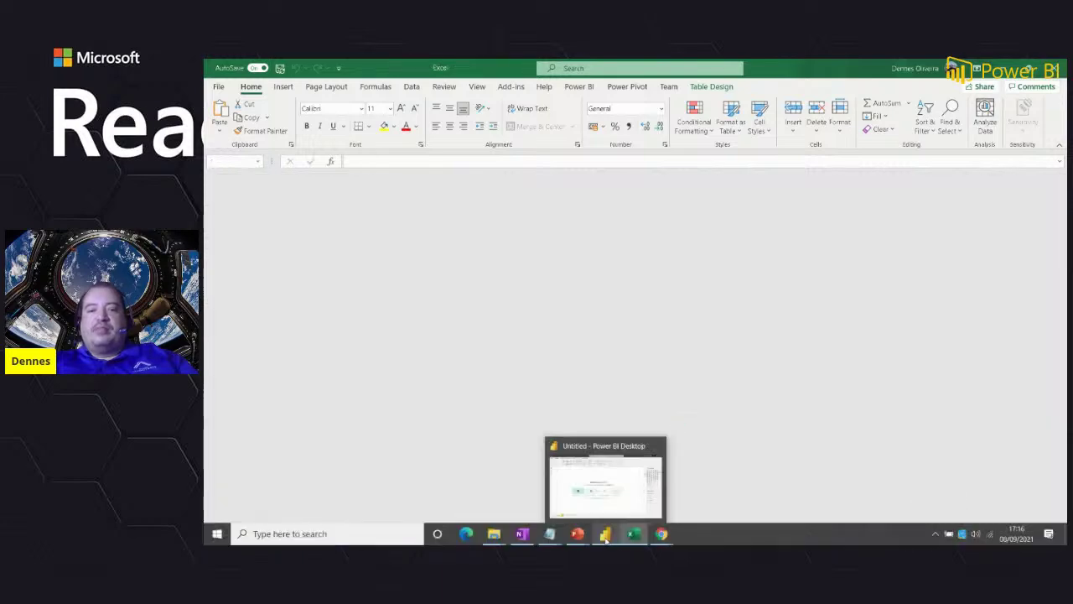
Step: Switch to Power BI Desktop and get data from the Excel workbook Customers.xlsx in the Palestras > PBIReactorHero folder
left_click(604, 534)
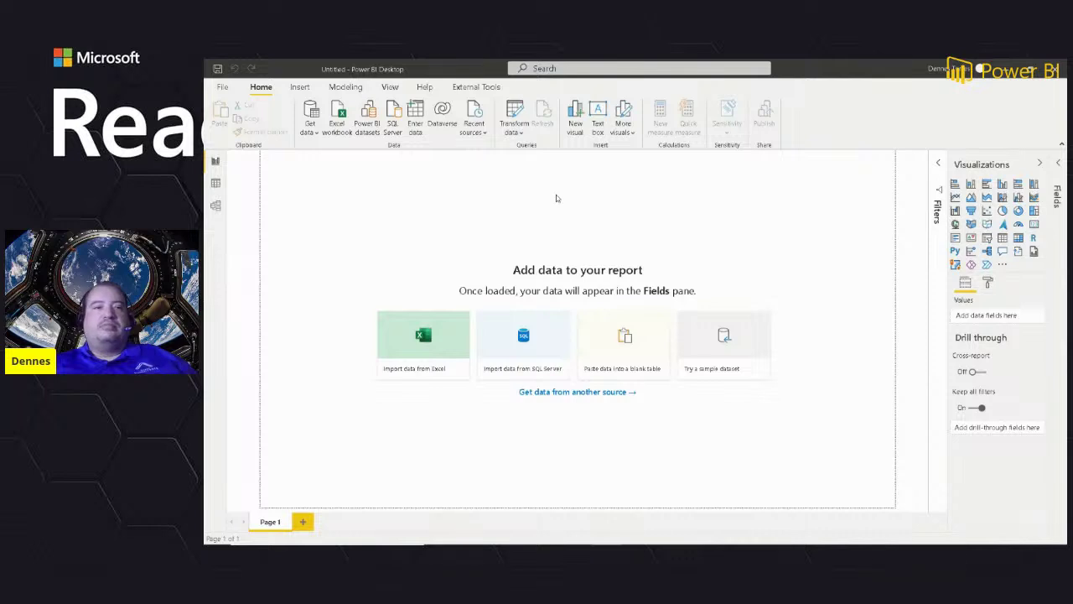
left_click(311, 130)
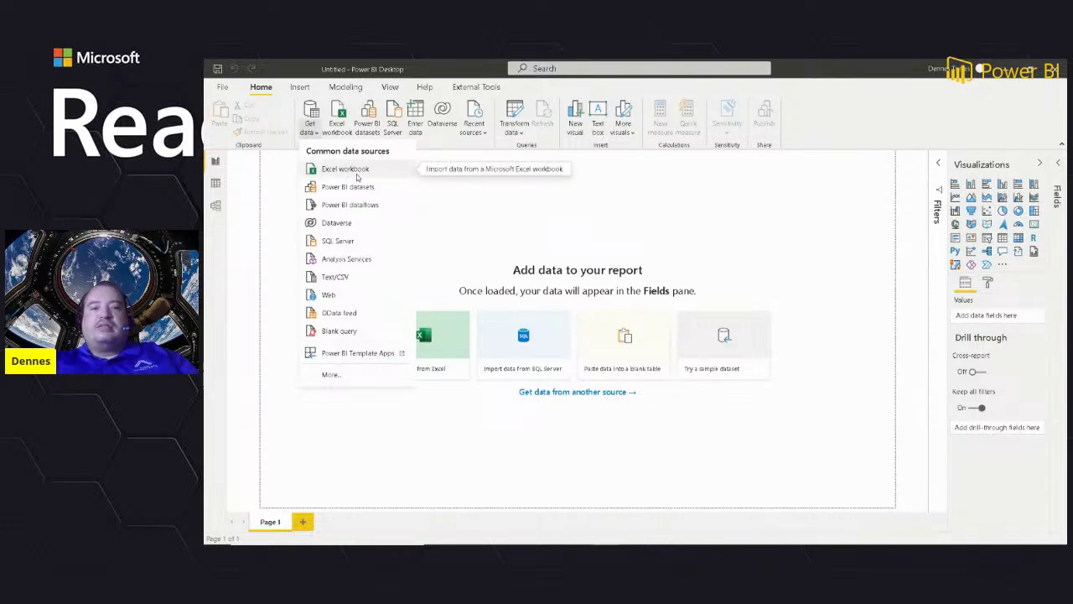
left_click(356, 172)
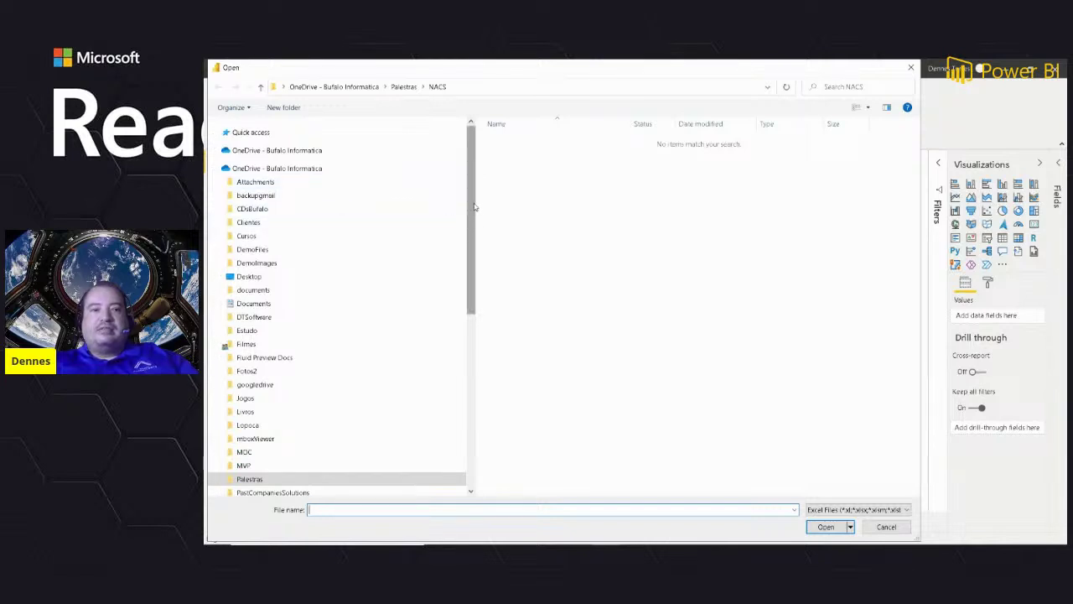
left_click(403, 87)
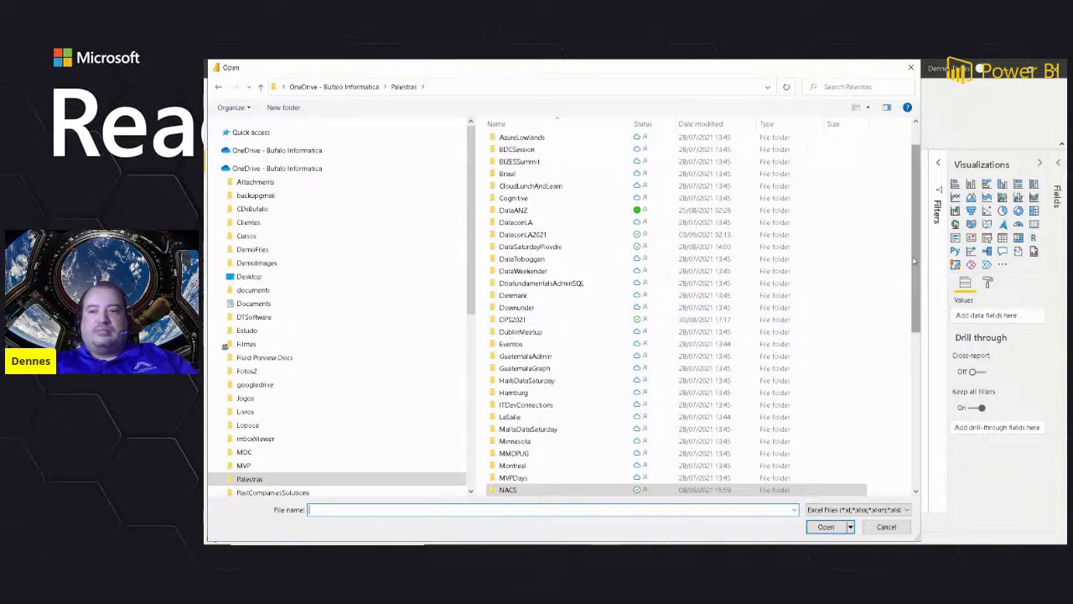
left_click_drag(917, 266, 876, 387)
double_click(601, 339)
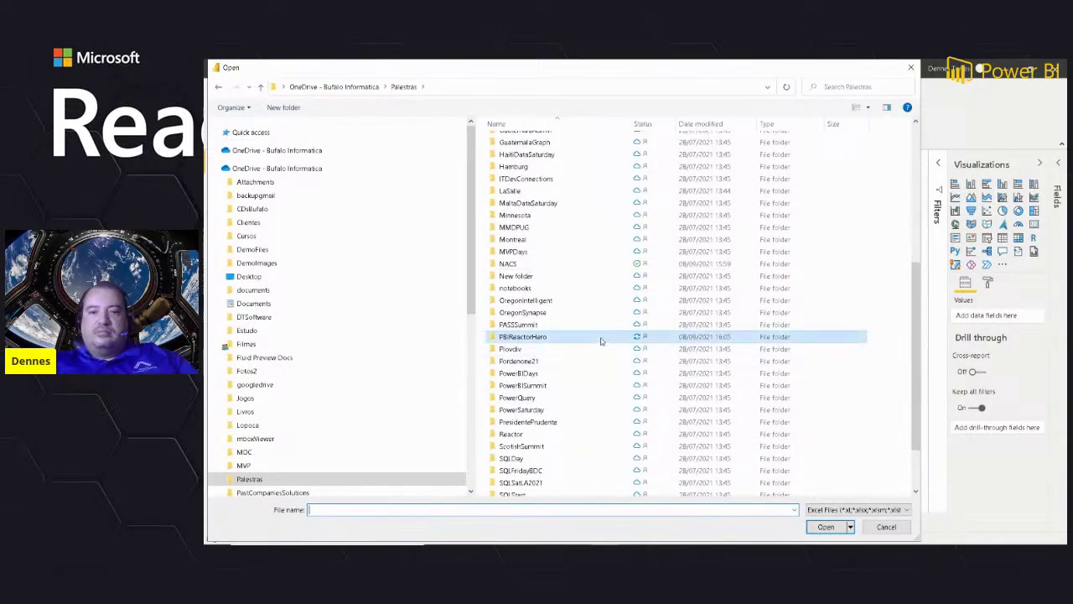
left_click(548, 142)
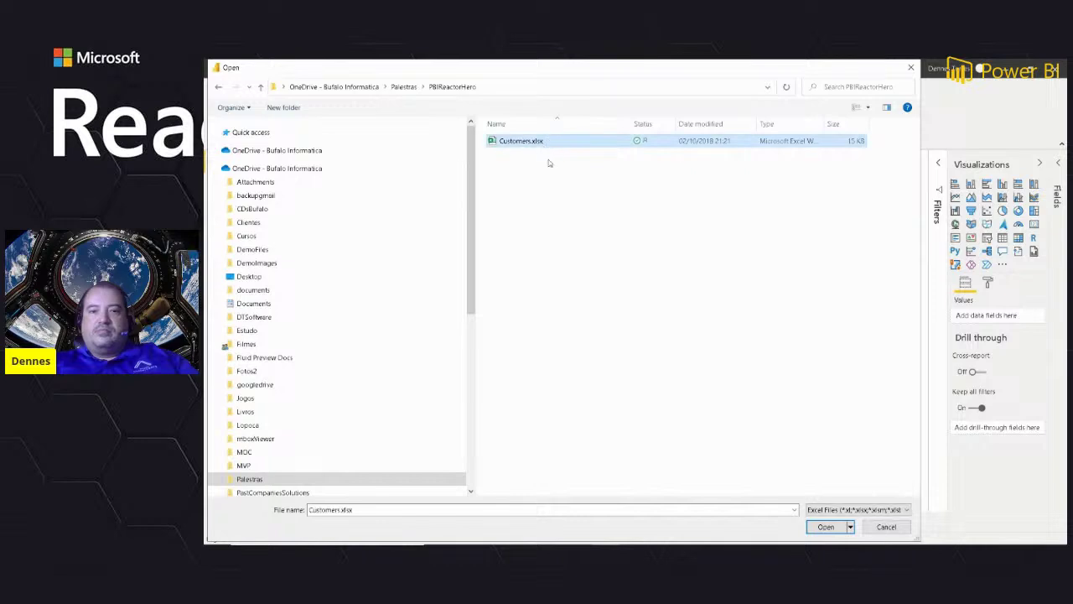
left_click(826, 527)
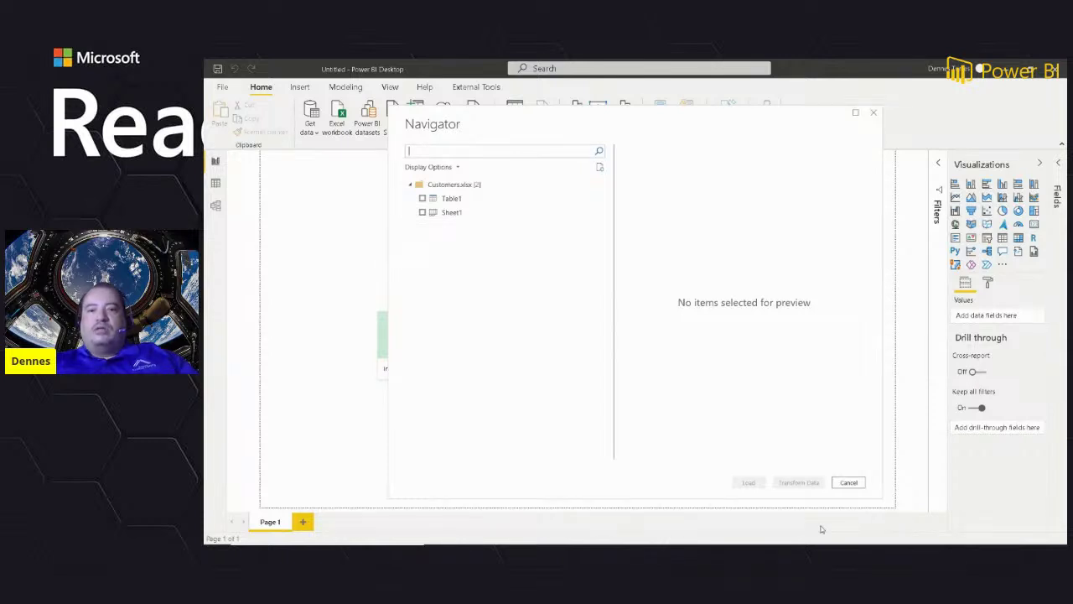
Step: Choose Table1 from the Customers.xlsx workbook and bring it into Power Query Editor for transformation
left_click(451, 199)
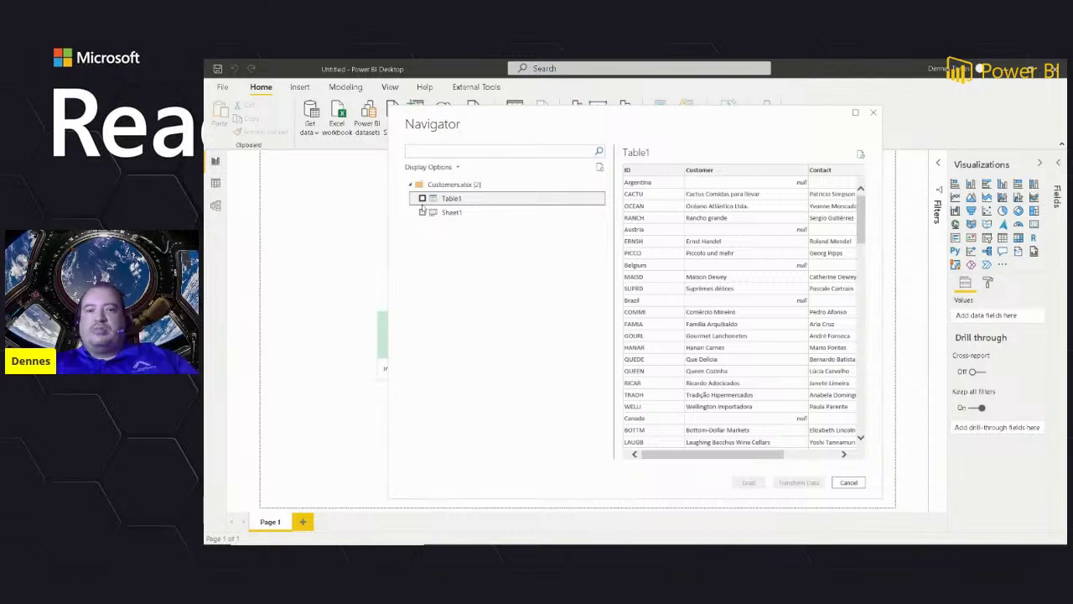
left_click(422, 199)
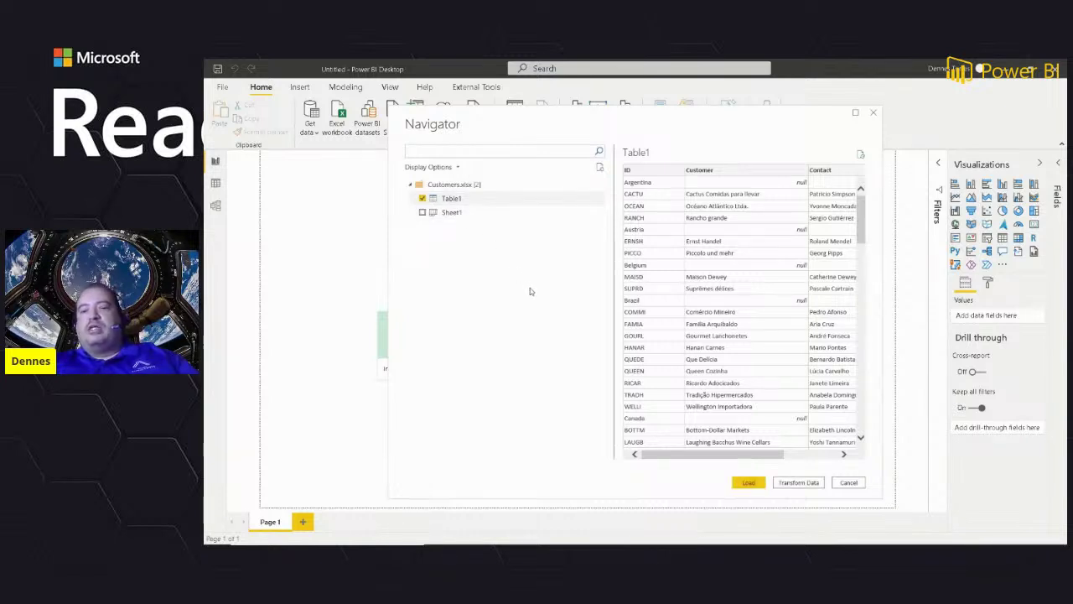
left_click(803, 488)
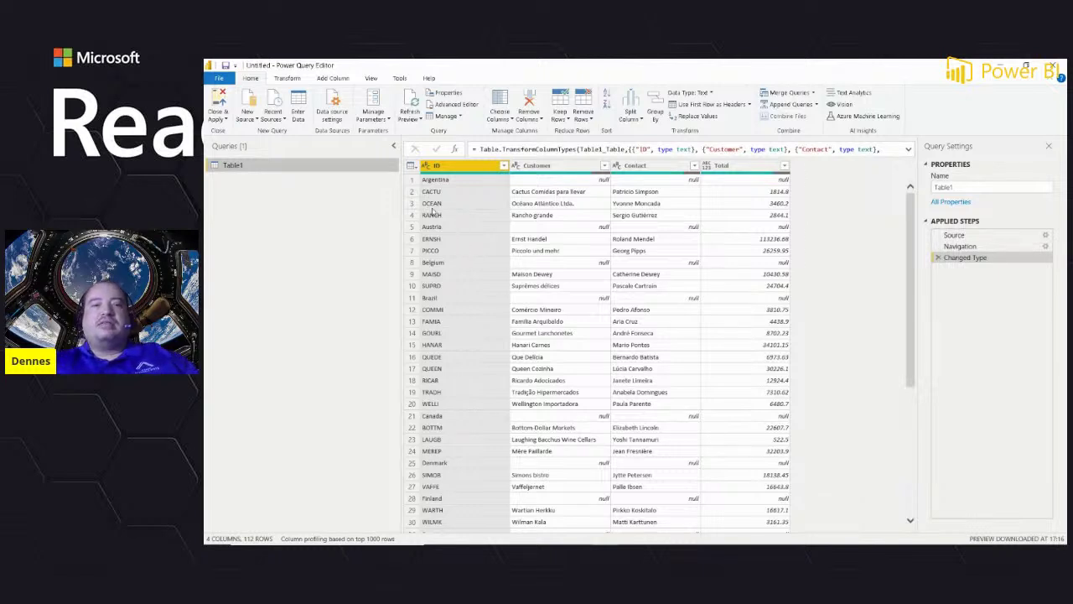
Step: Narrow the queries list to give the data preview more room, and rename the Table1 query as Customers
left_click_drag(401, 187, 302, 205)
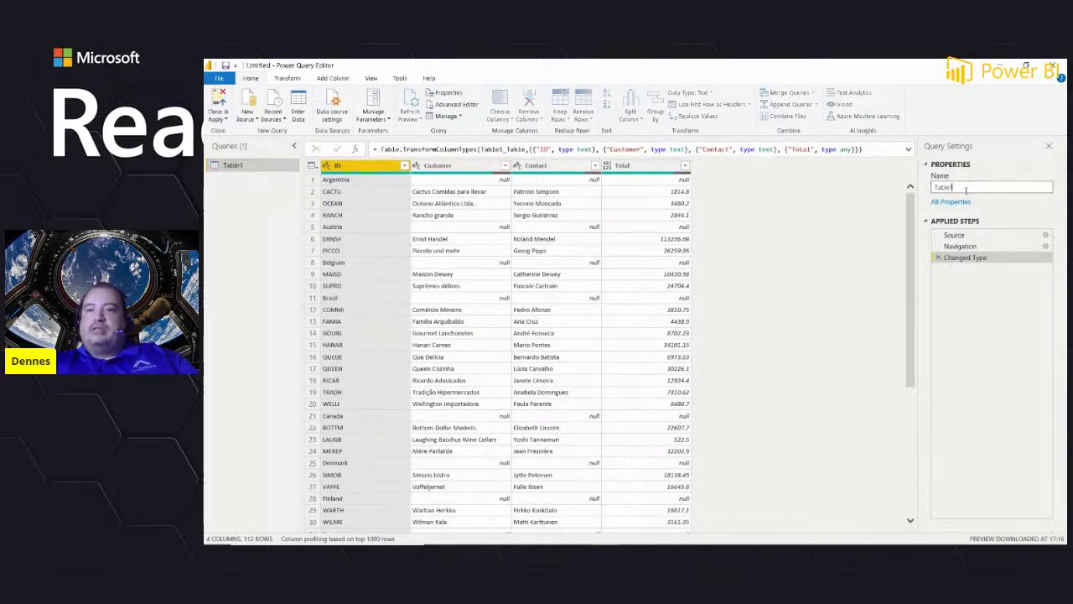
left_click_drag(966, 190, 898, 191)
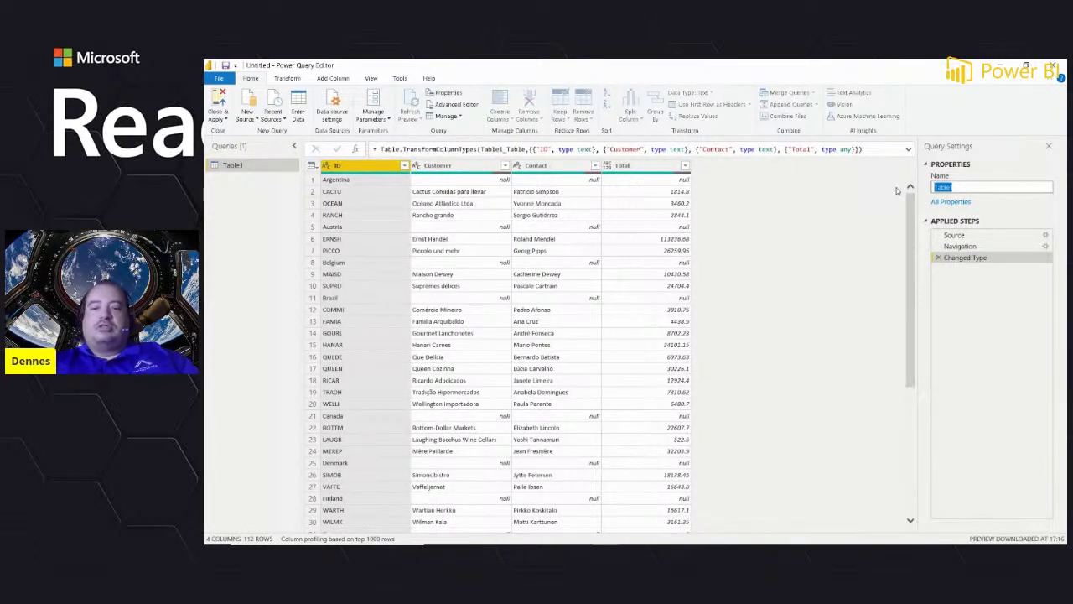
type("Cus")
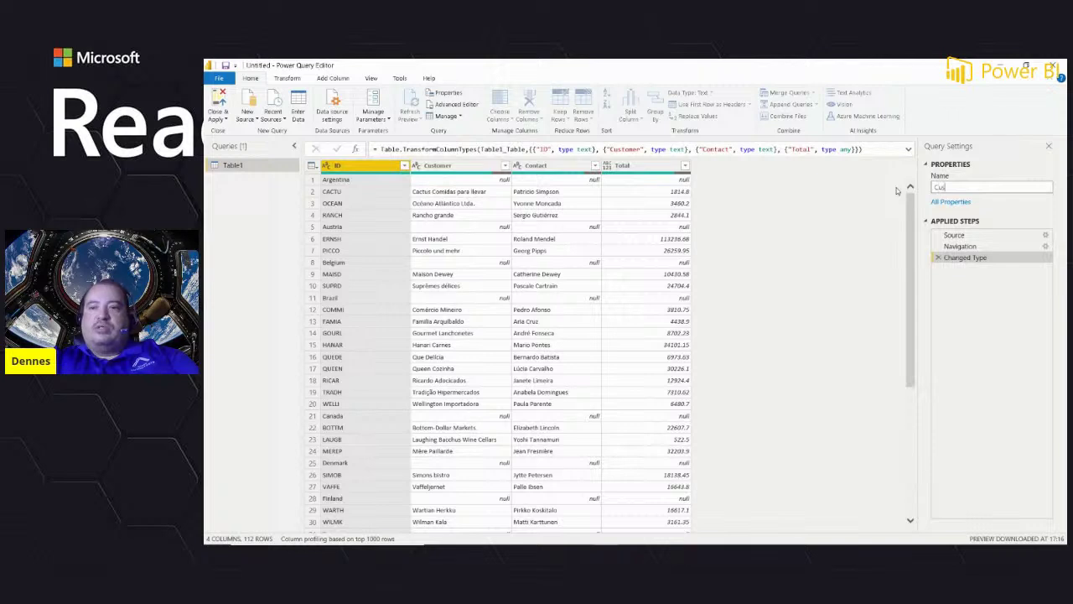
type("tomers")
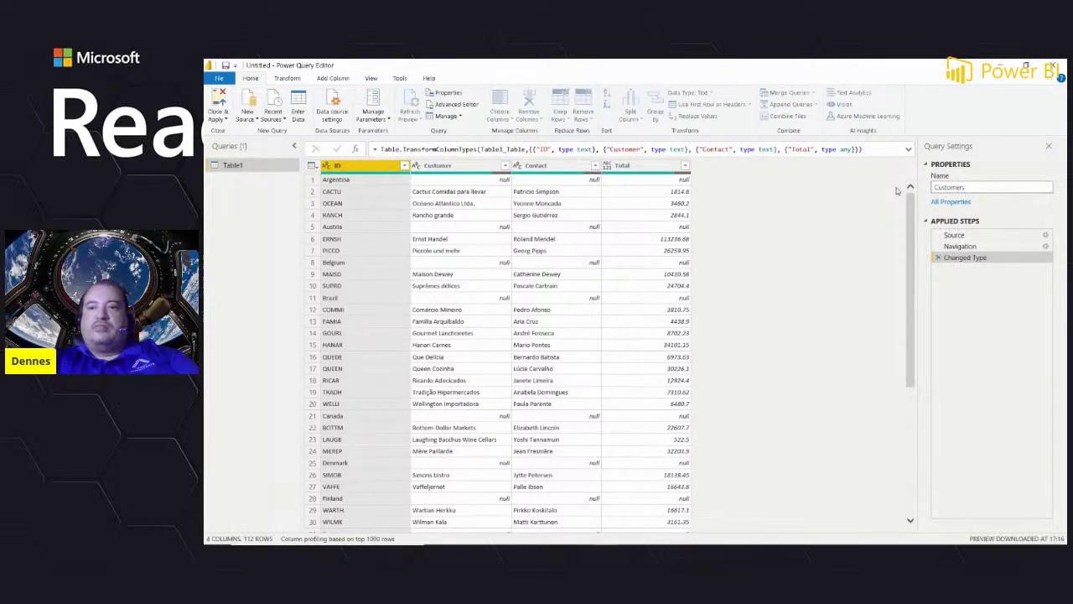
key("Return")
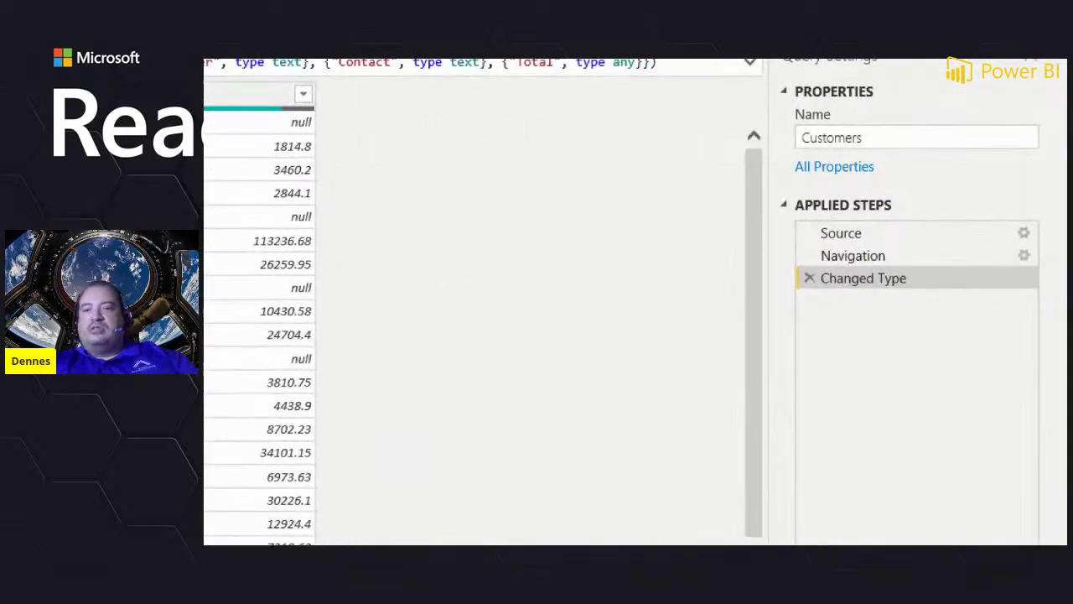
mouse_move(774, 181)
left_mouse_down()
mouse_move(751, 303)
mouse_move(959, 437)
mouse_move(1063, 267)
mouse_move(957, 178)
mouse_move(765, 187)
left_mouse_up()
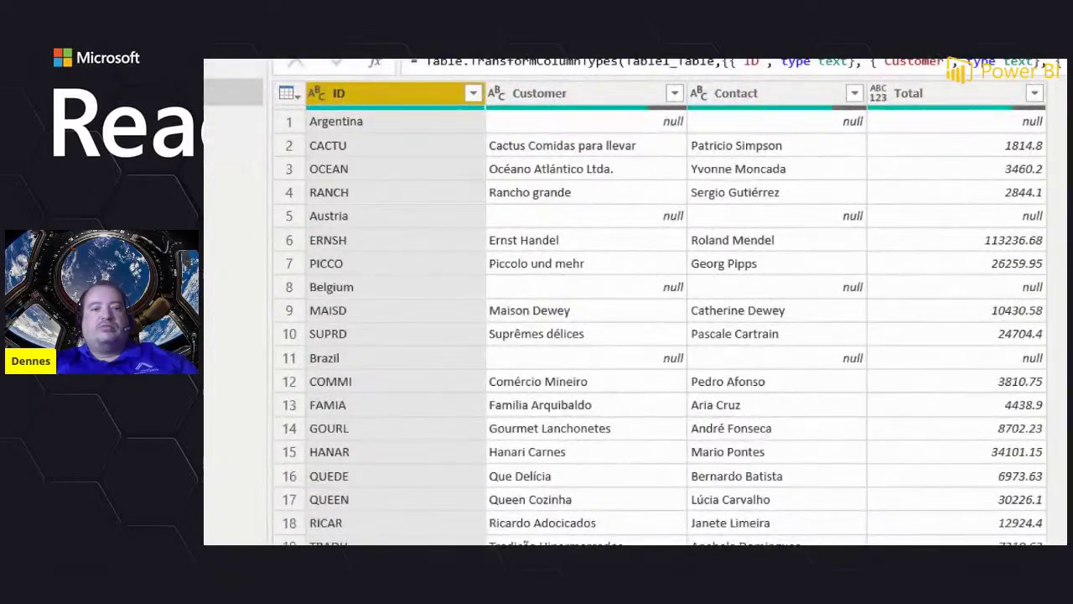
left_click_drag(293, 132, 498, 135)
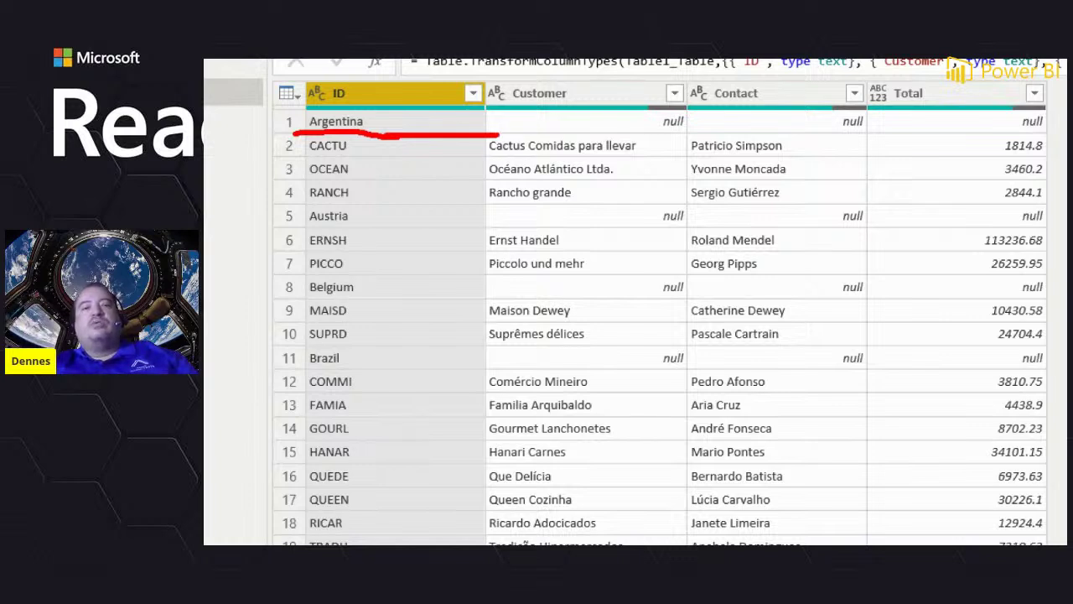
left_click_drag(604, 132, 780, 135)
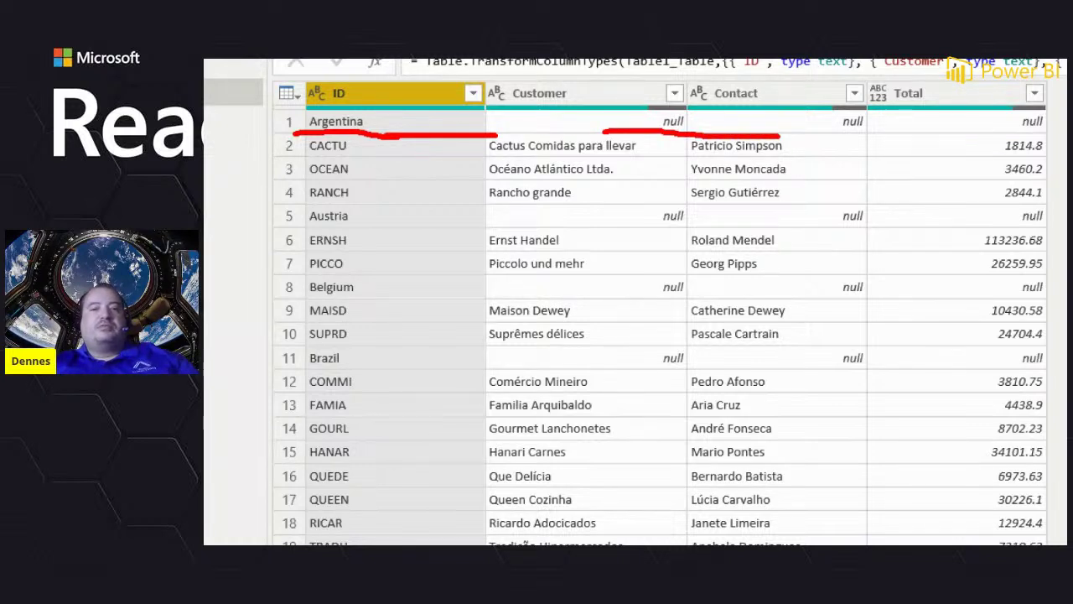
key("Escape")
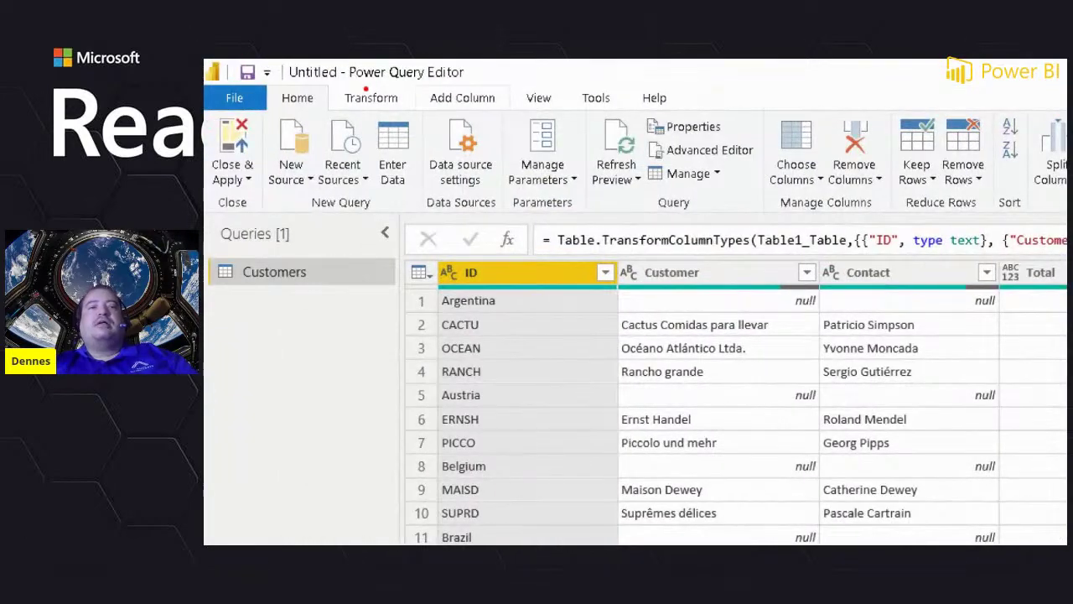
left_click_drag(343, 86, 492, 84)
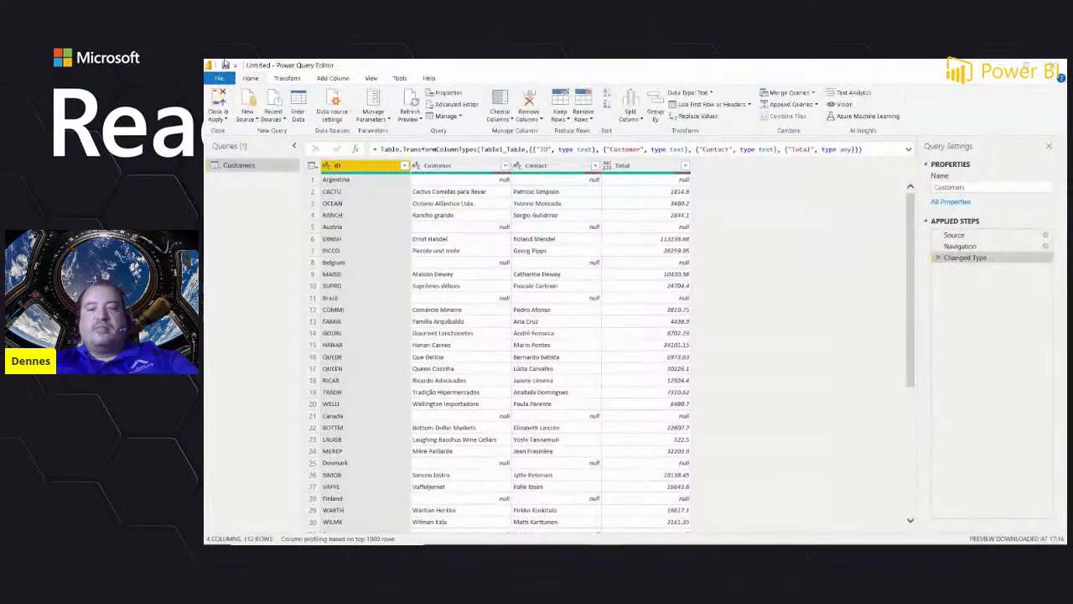
Step: Start a conditional column named Country with the condition that Customer equals null
left_click(334, 78)
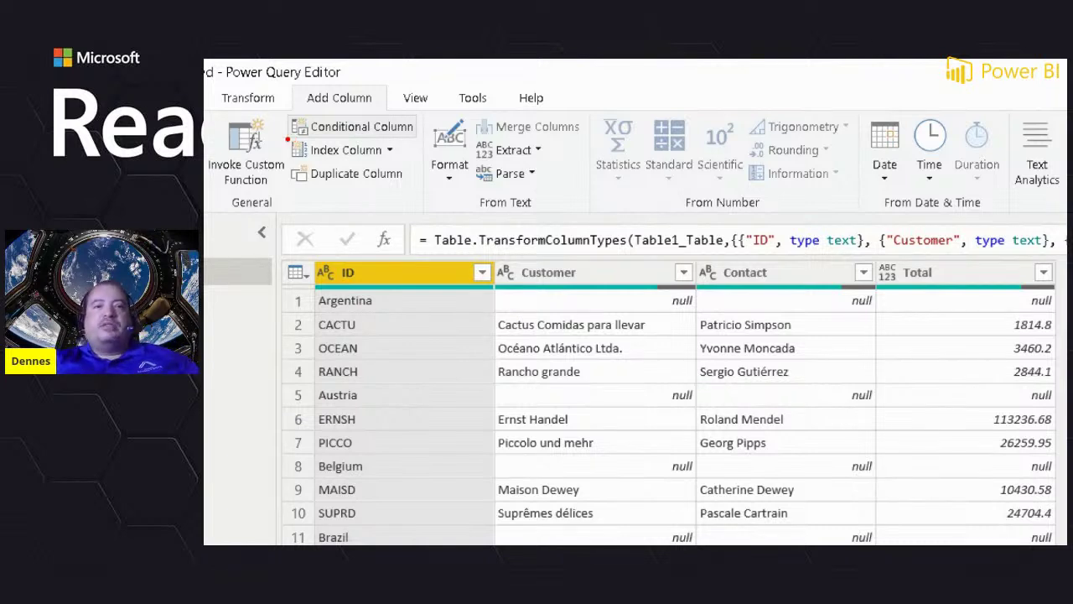
left_click_drag(288, 139, 417, 143)
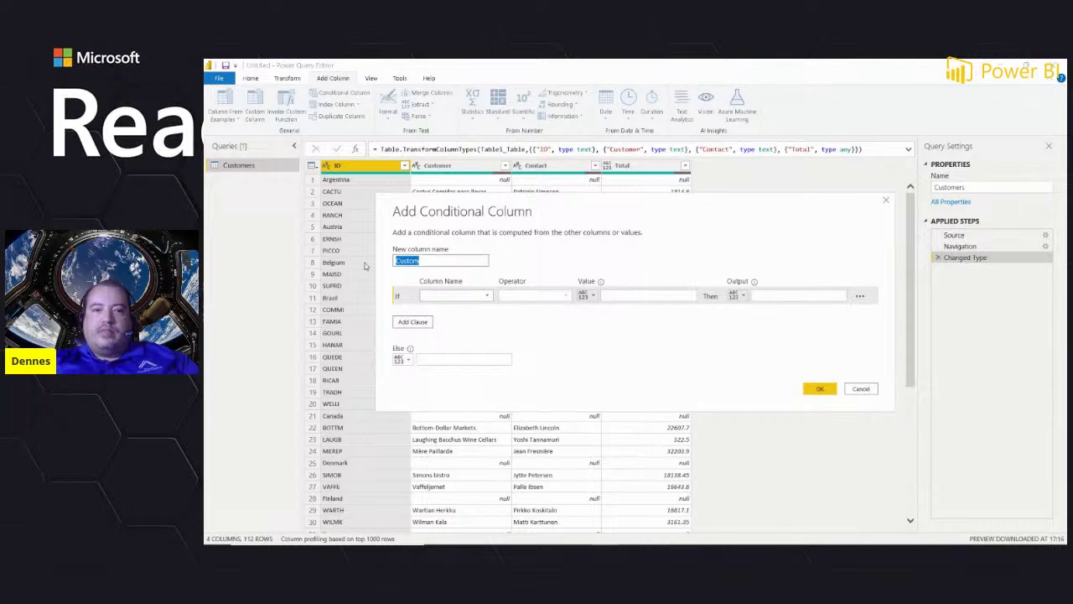
type("Country")
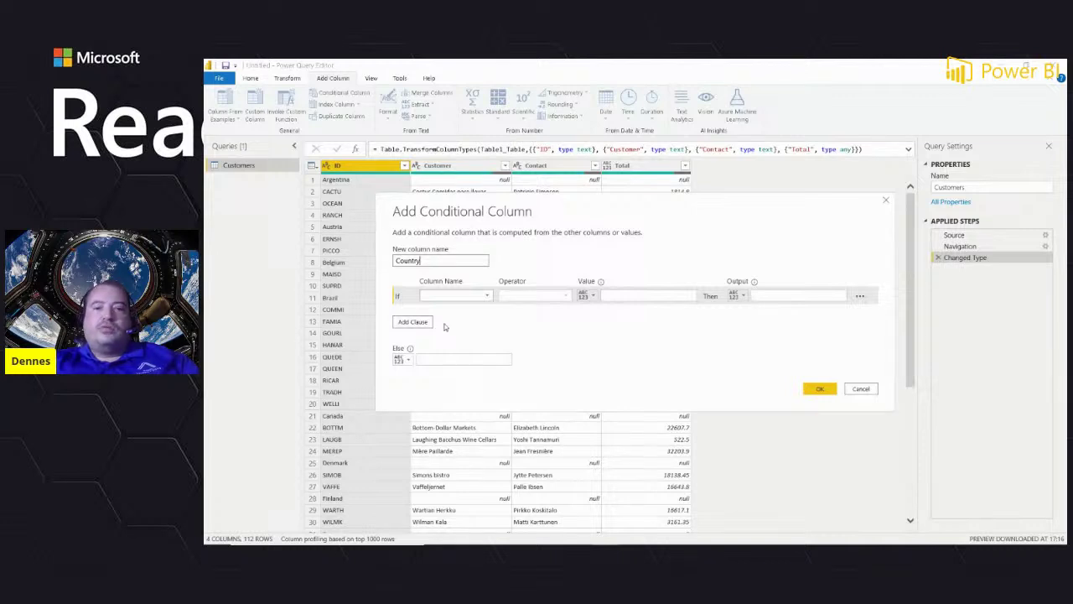
left_click(489, 296)
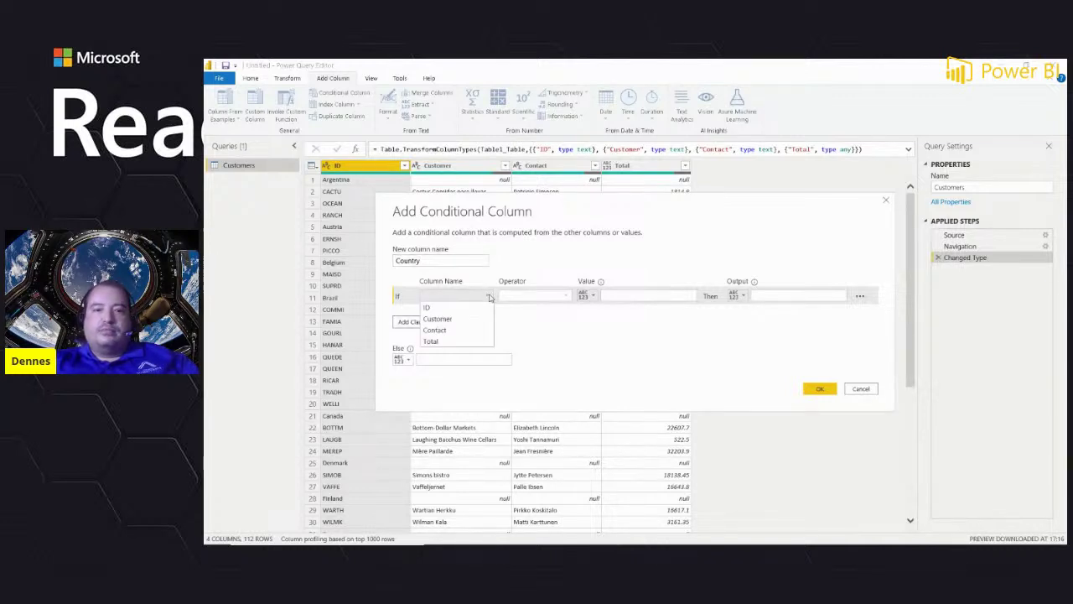
left_click(437, 318)
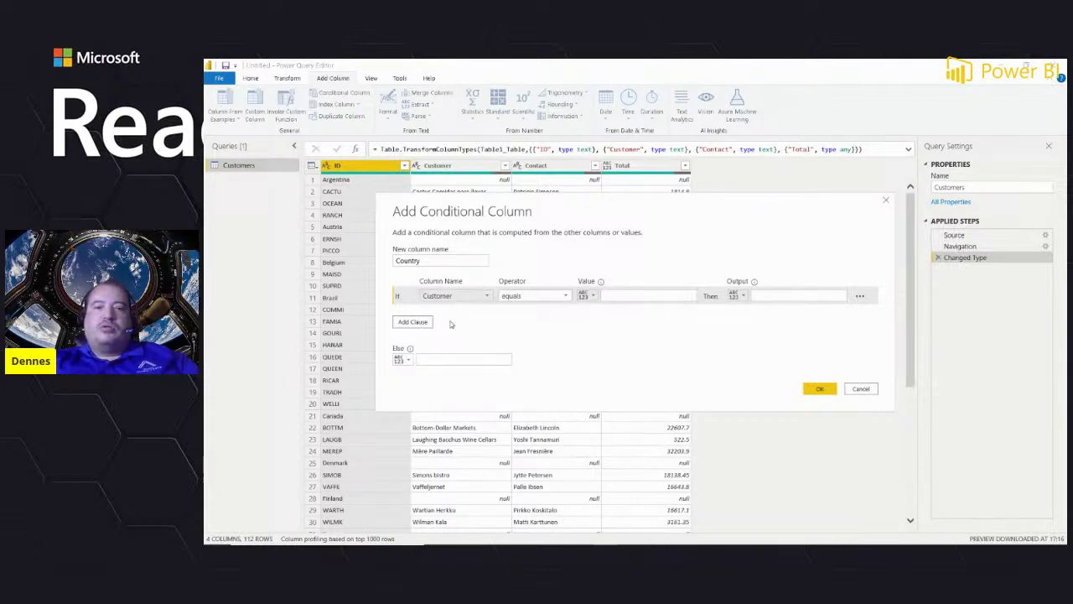
left_click(615, 294)
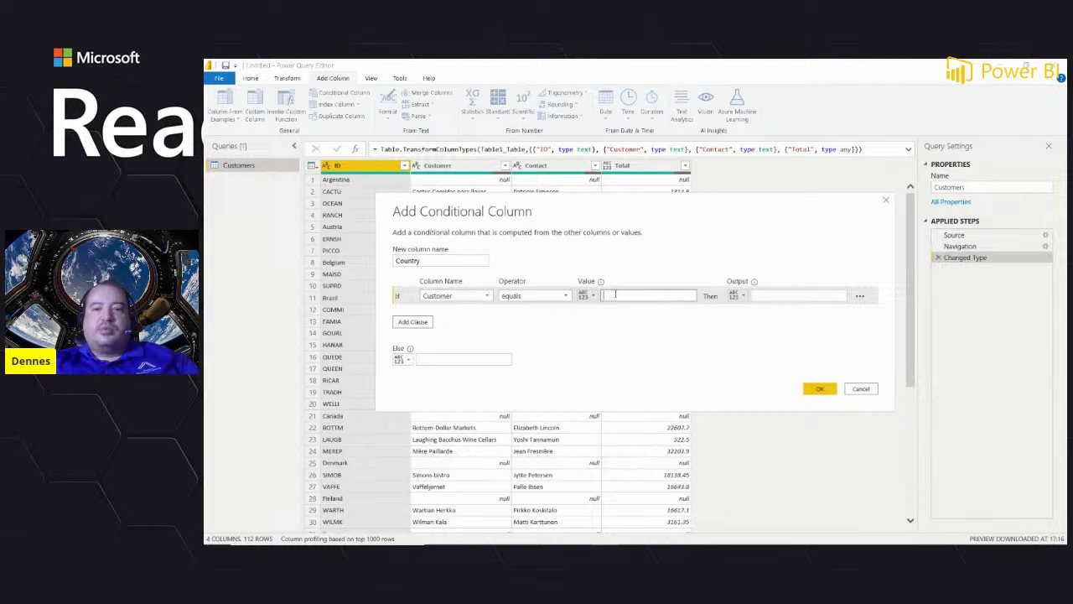
type("null")
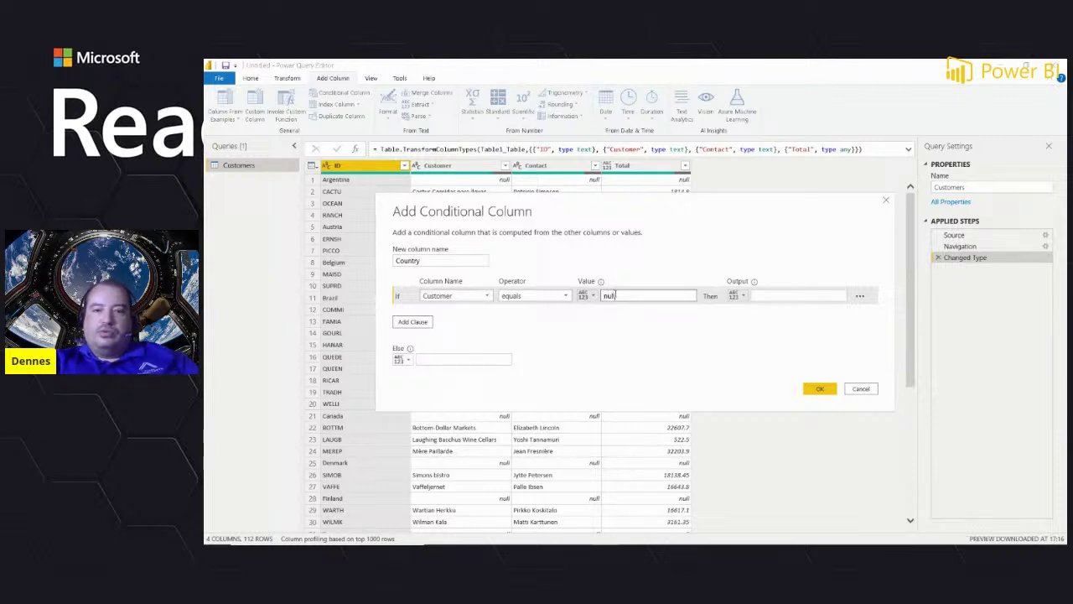
Step: Make the Country condition output the value of the ID column, and create the conditional column
left_click(768, 295)
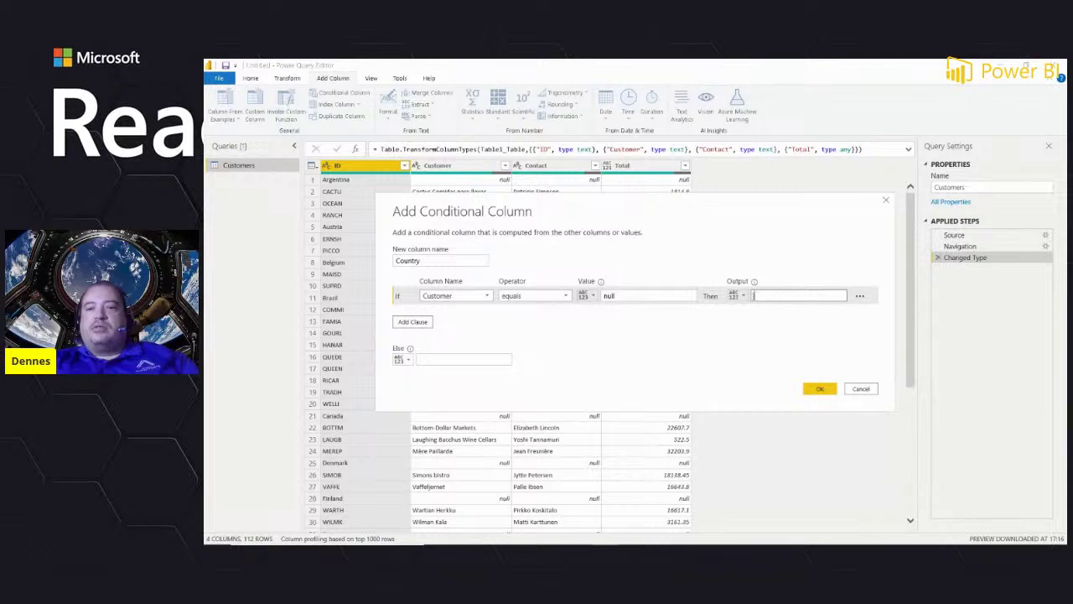
left_click(743, 297)
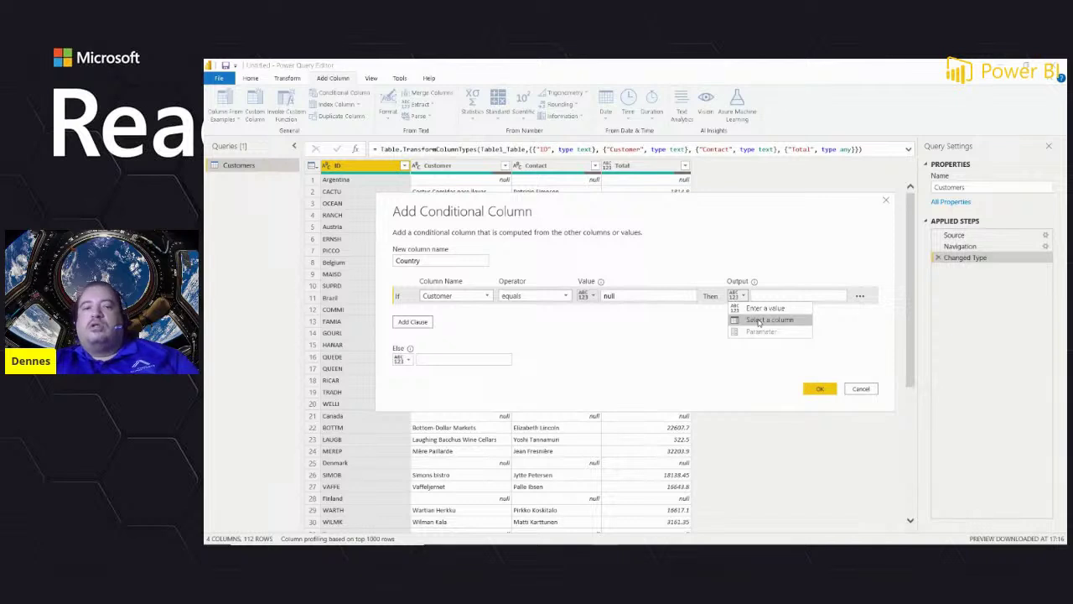
left_click(759, 320)
left_click(772, 299)
left_click(768, 308)
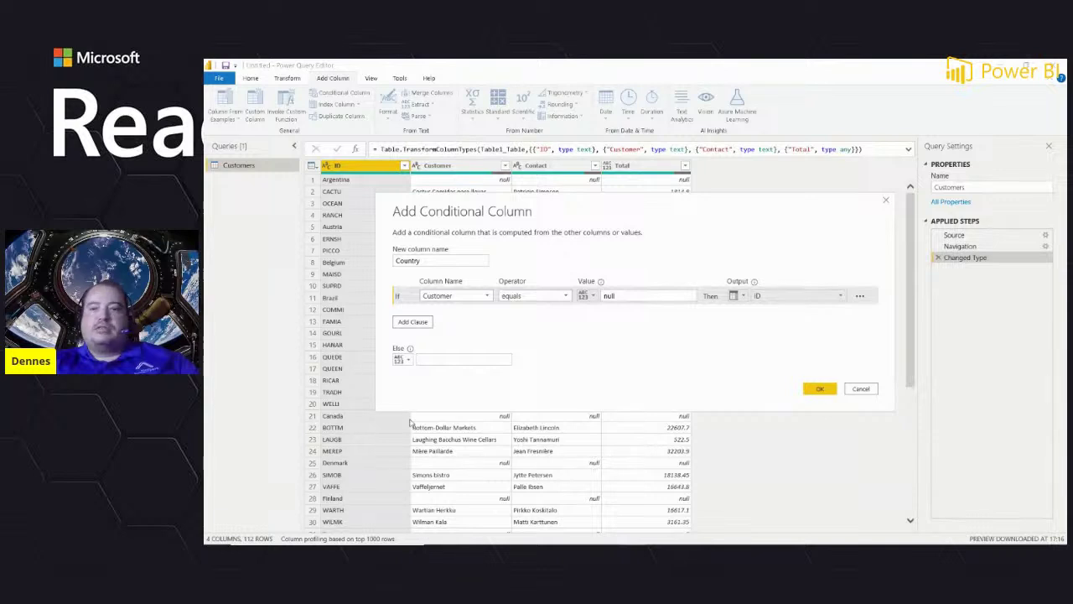
left_click(818, 388)
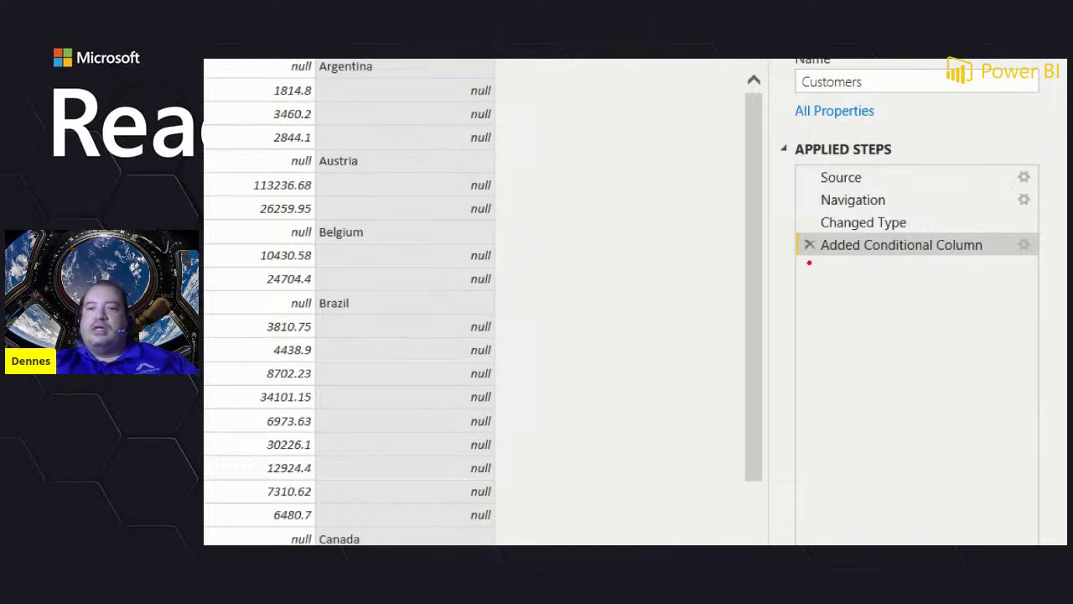
mouse_move(809, 263)
left_mouse_down()
mouse_move(971, 286)
mouse_move(1046, 270)
mouse_move(973, 234)
mouse_move(816, 235)
left_mouse_up()
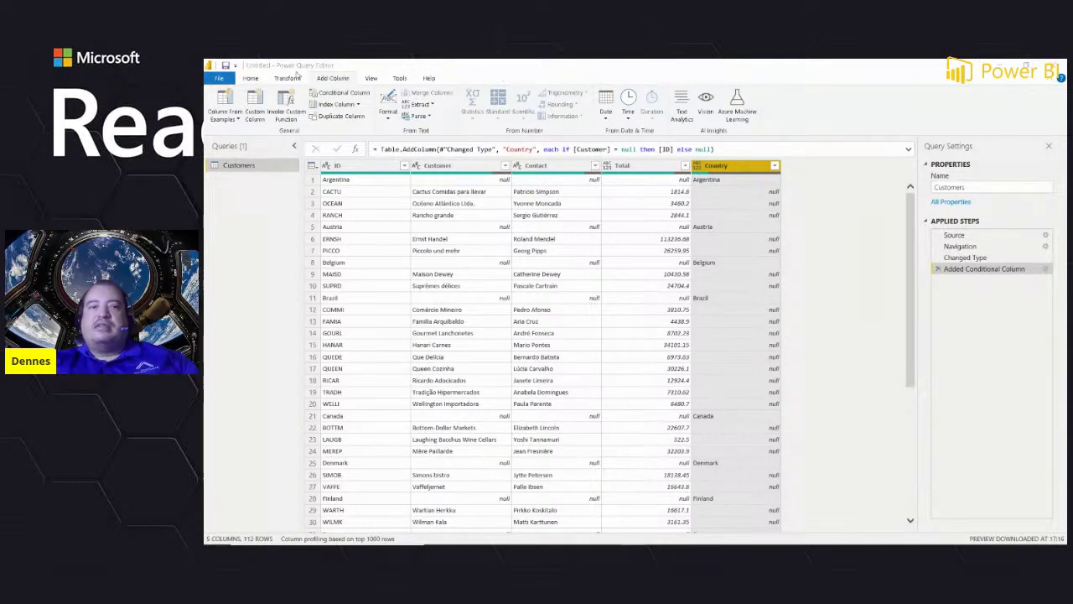
Step: Fill the Country column downward so each customer row carries its country name
left_click(286, 78)
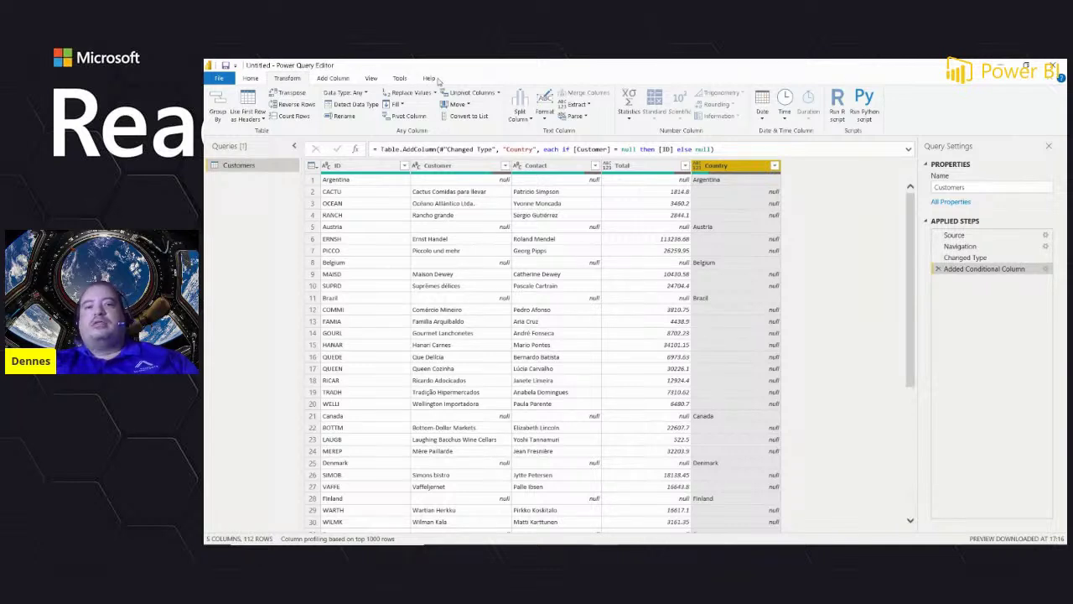
left_click(404, 104)
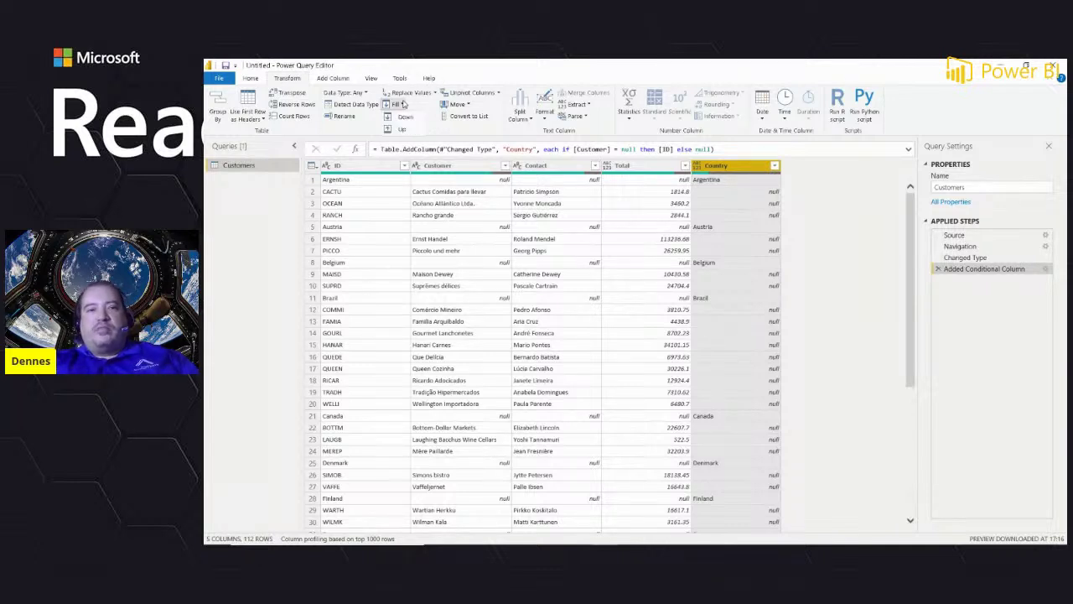
left_click(450, 63)
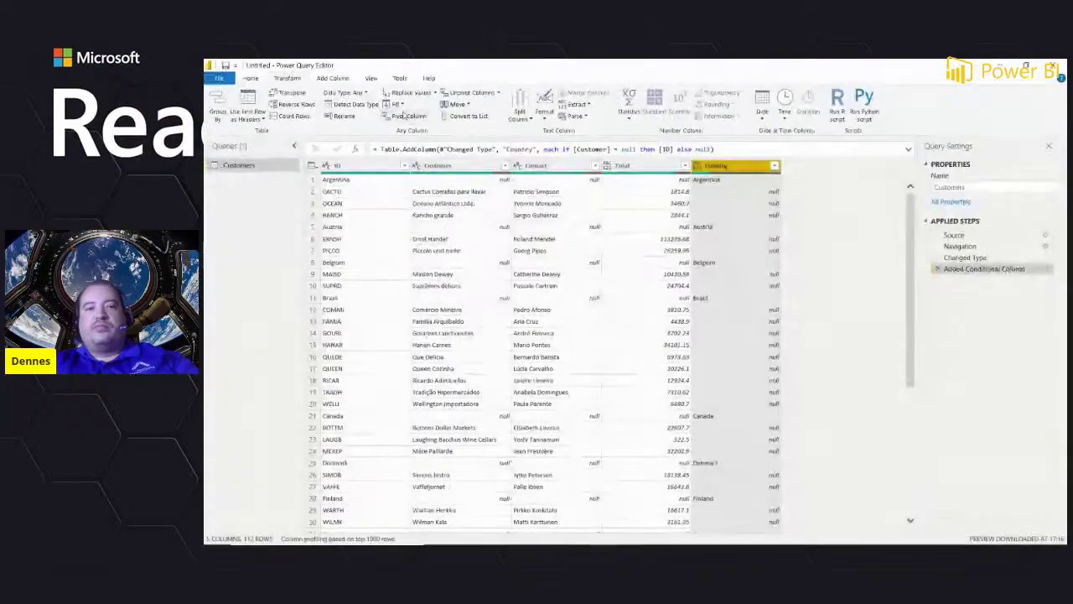
left_click(398, 104)
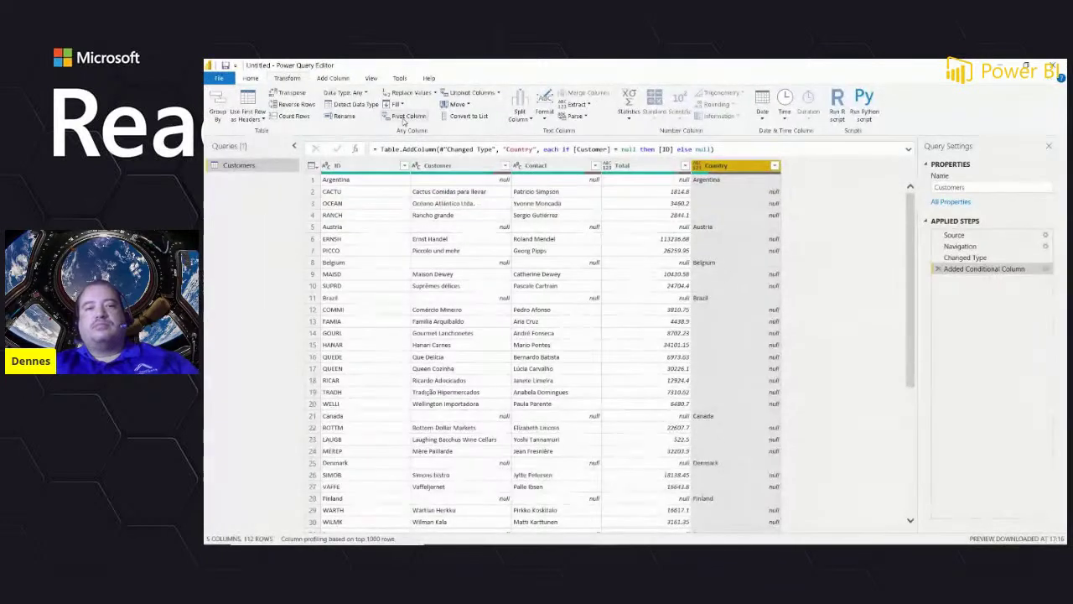
left_click(404, 117)
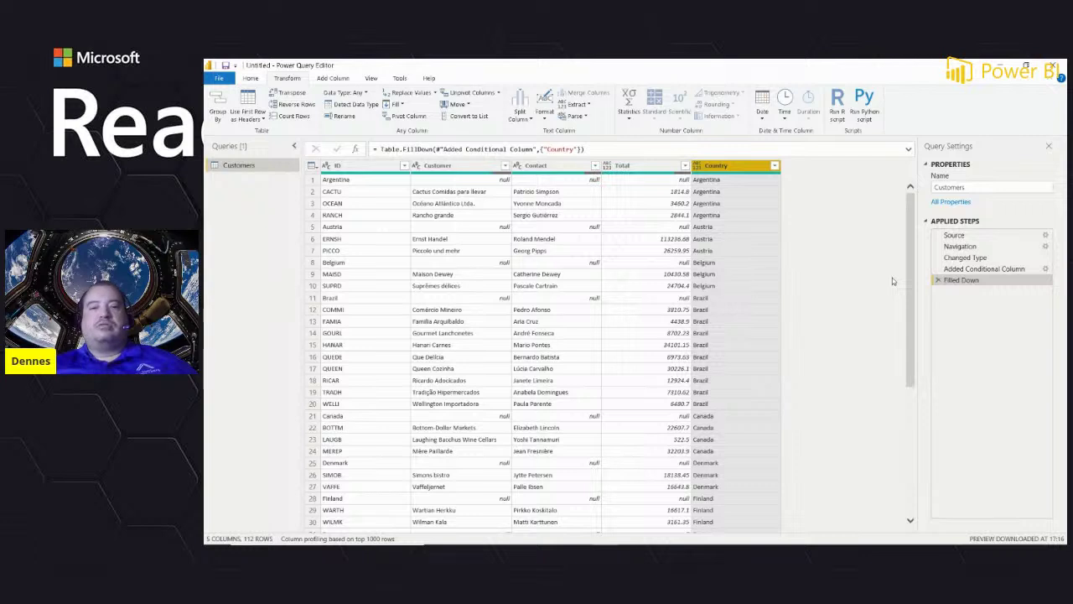
Step: Filter the Customer column to exclude the null rows
left_click(482, 169)
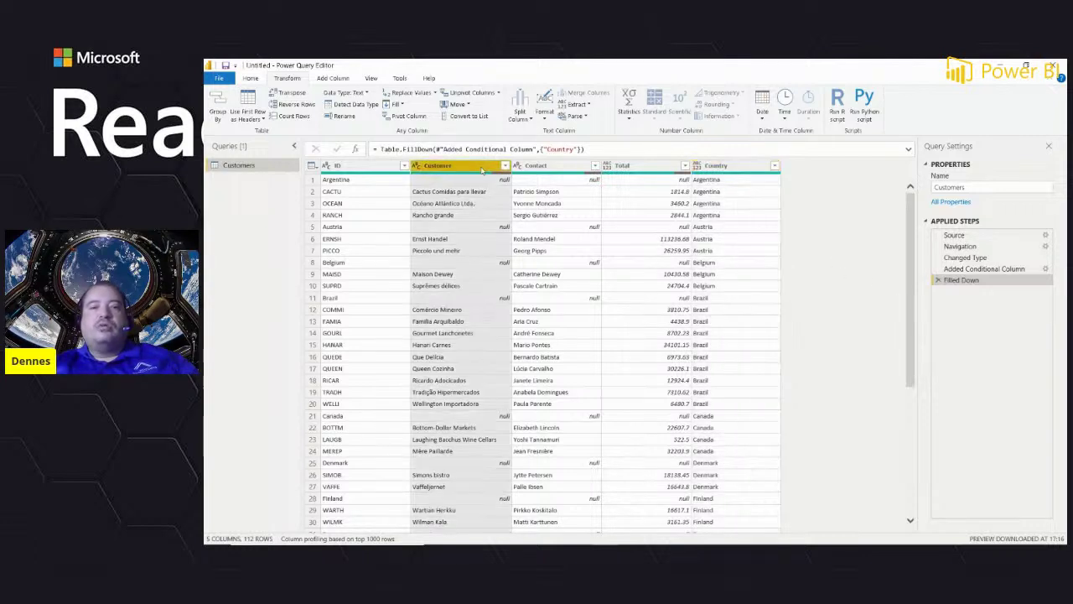
left_click(504, 165)
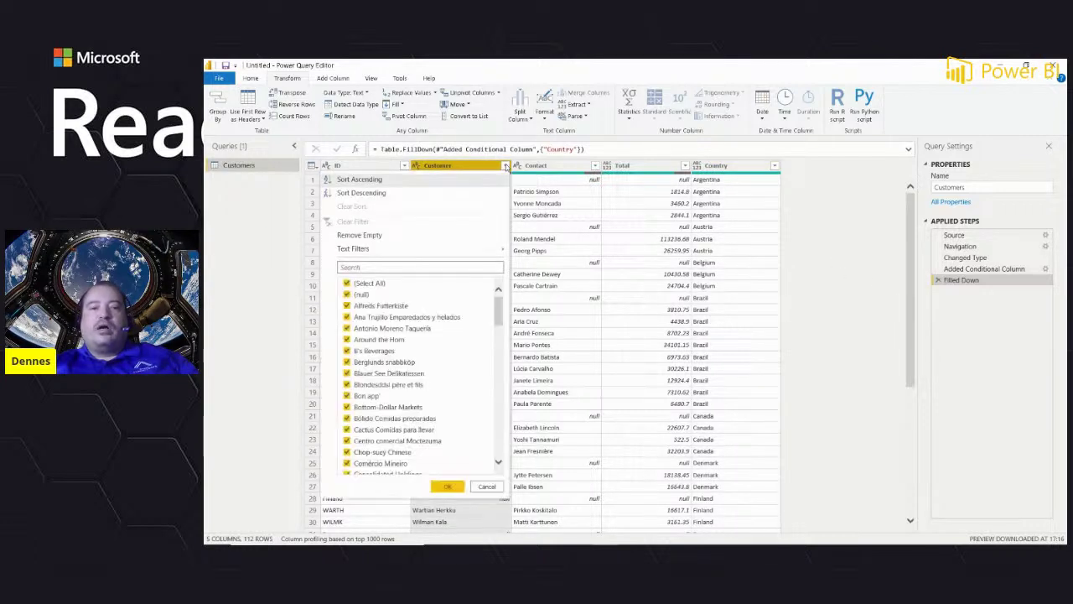
left_click(347, 295)
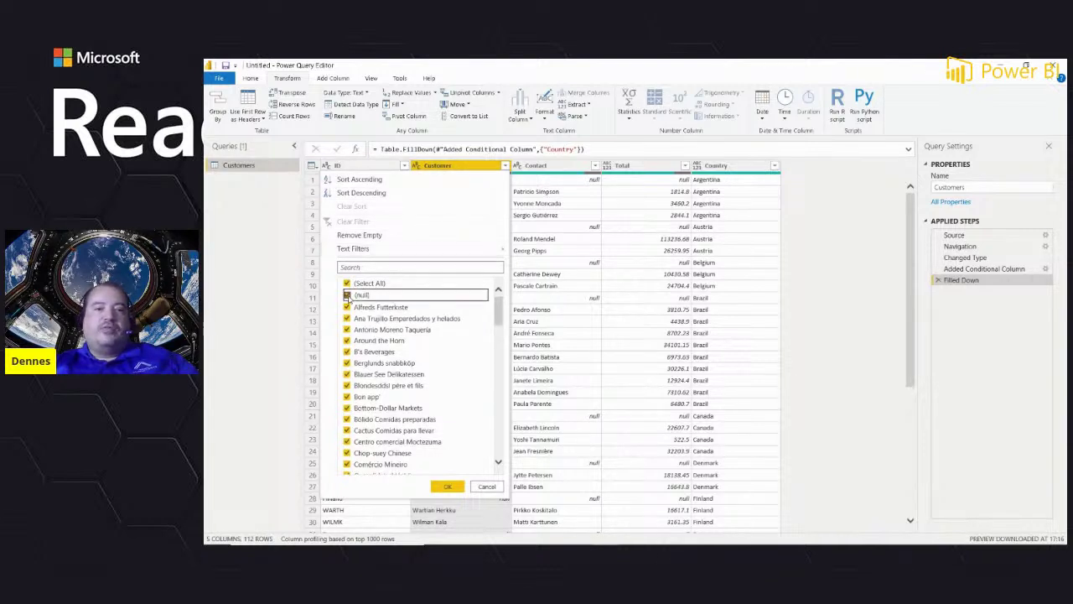
left_click(448, 486)
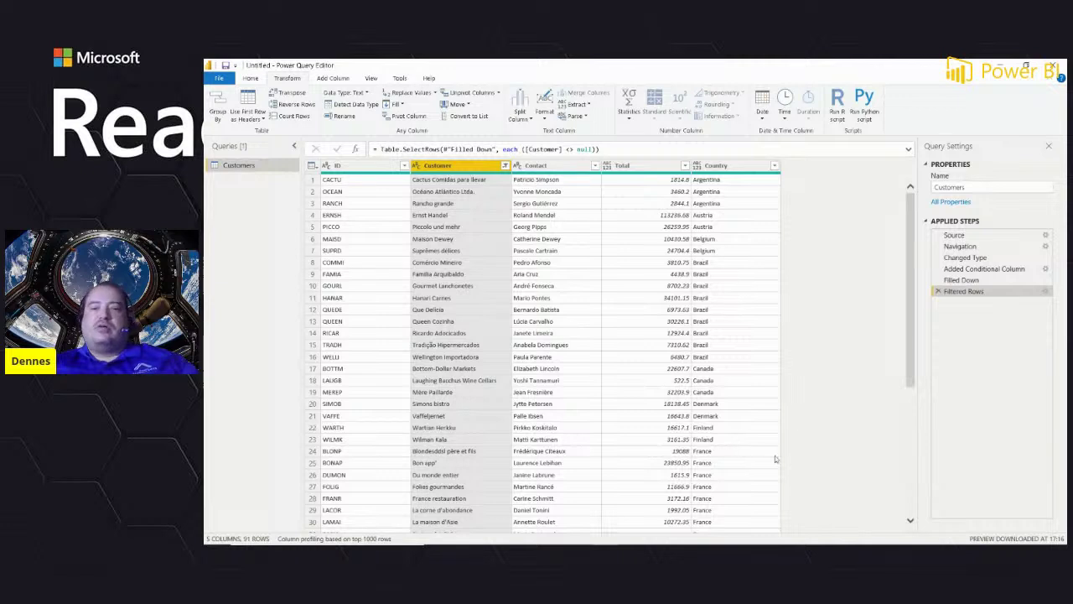
mouse_move(804, 543)
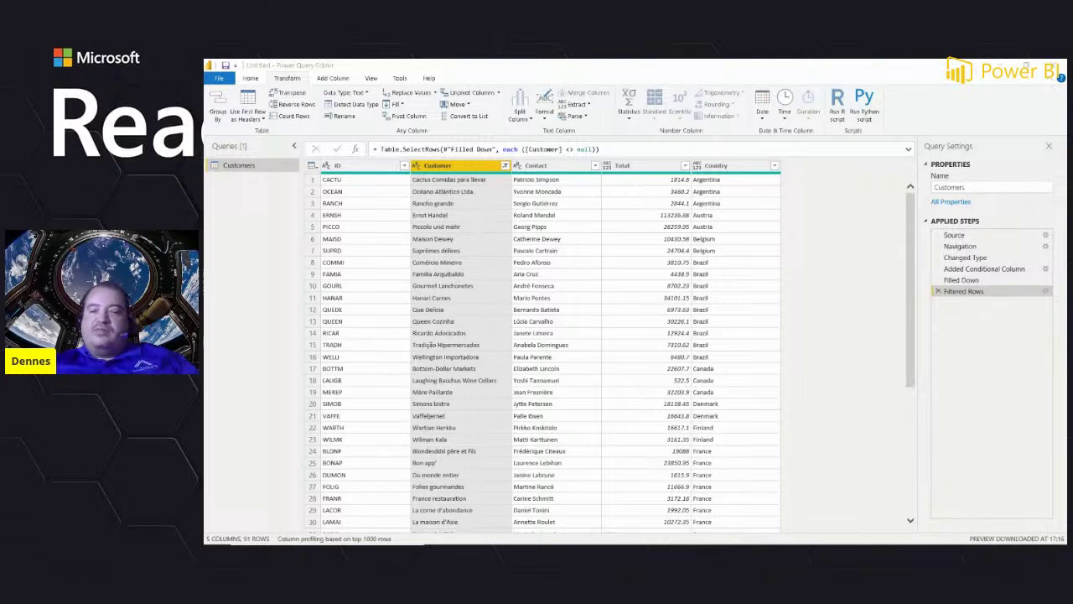
key("alt+Tab")
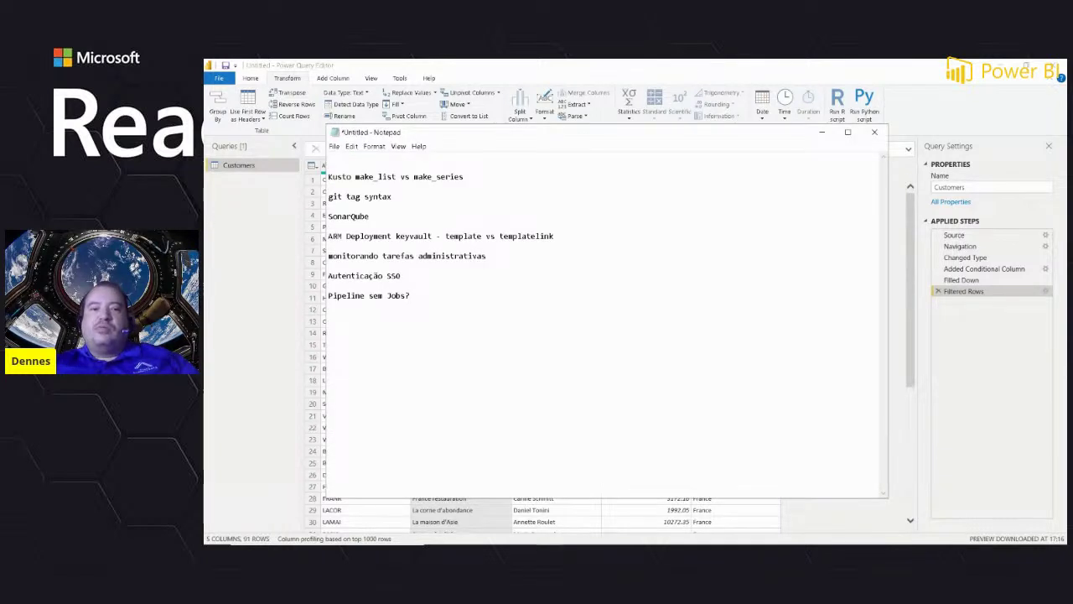
left_click(823, 132)
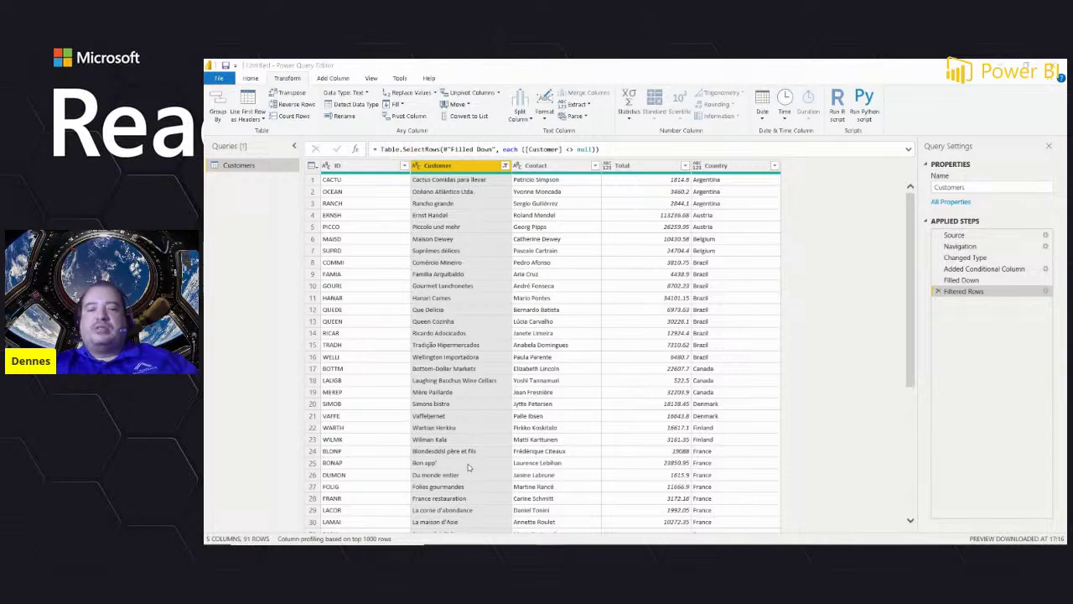
mouse_move(604, 534)
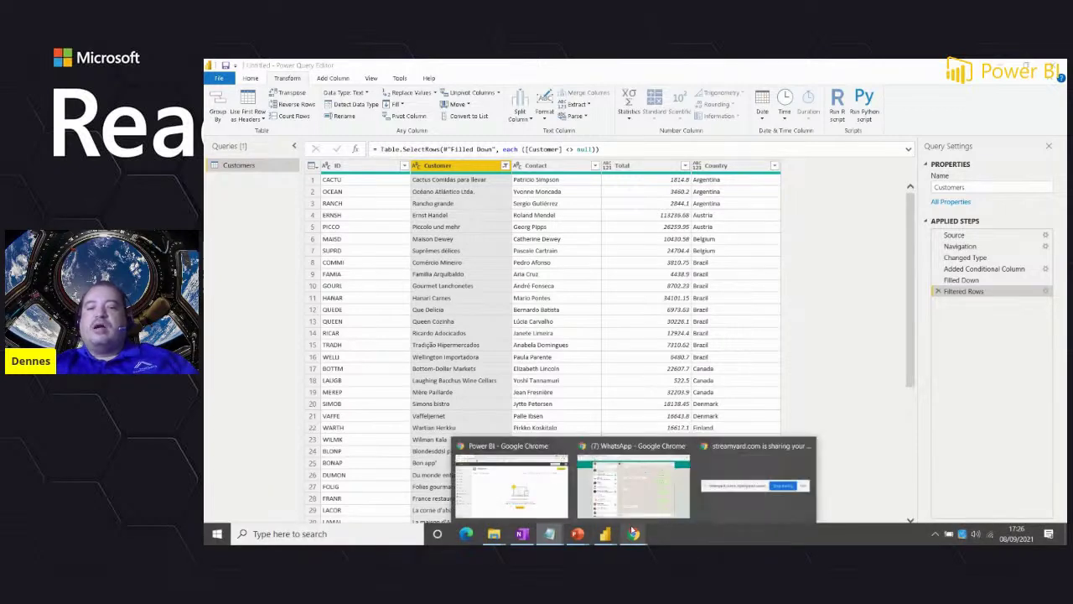
left_click(509, 485)
left_click(356, 67)
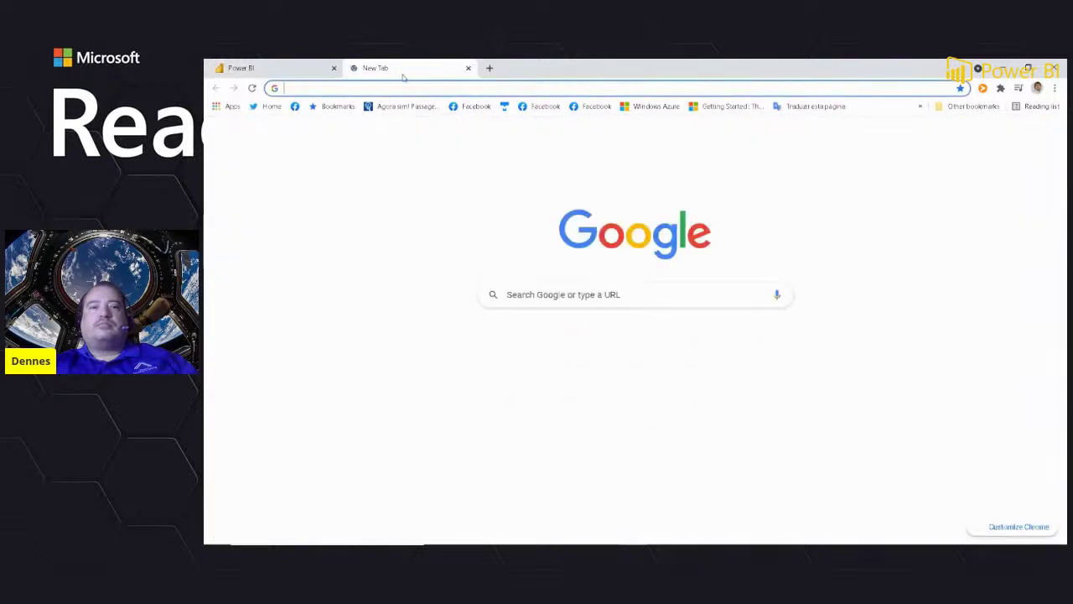
type("http://www.geonames.org/countries/")
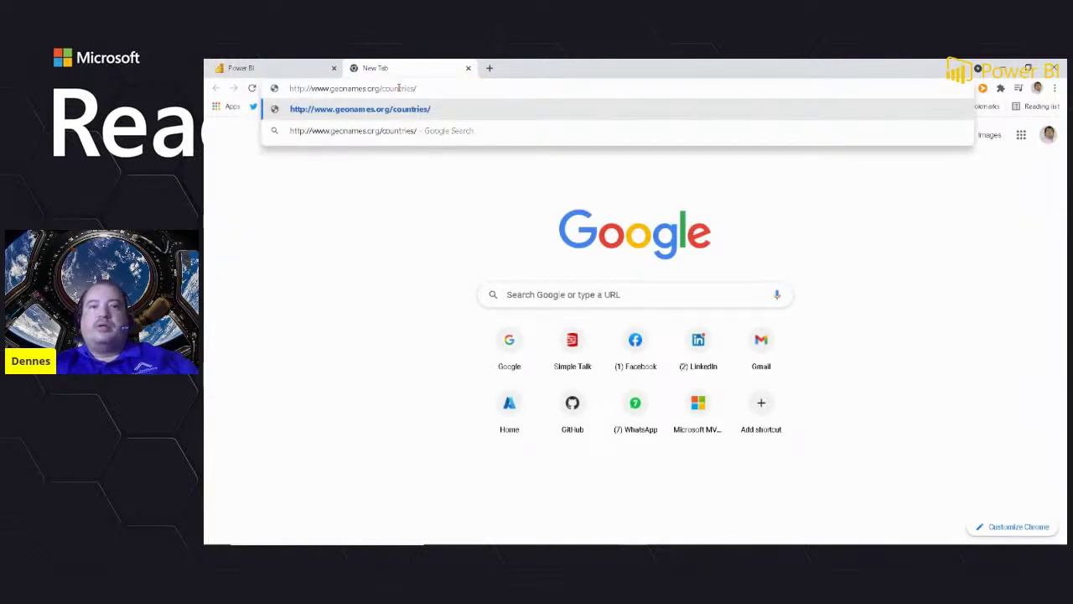
key("Return")
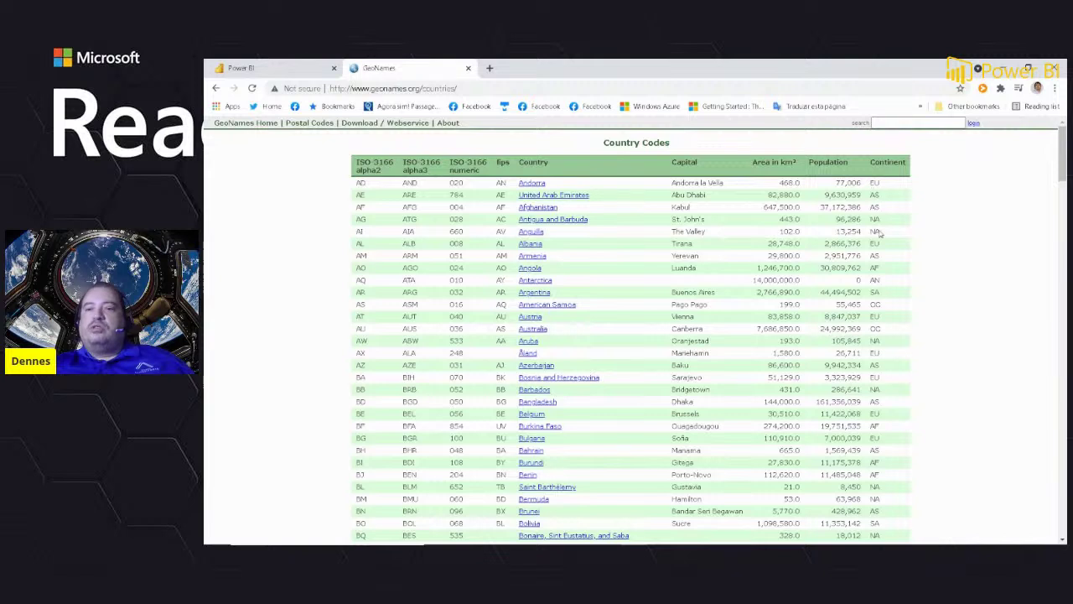
Step: Copy the address of the GeoNames countries page and switch back to Power Query Editor
left_click(485, 88)
left_click(485, 88)
key("ctrl+c")
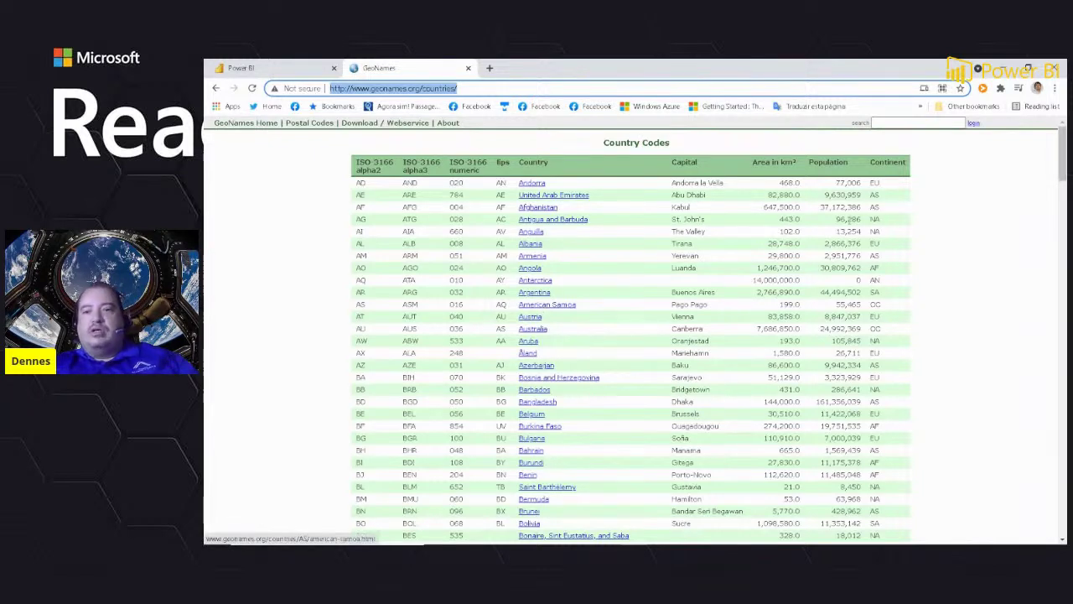
mouse_move(627, 541)
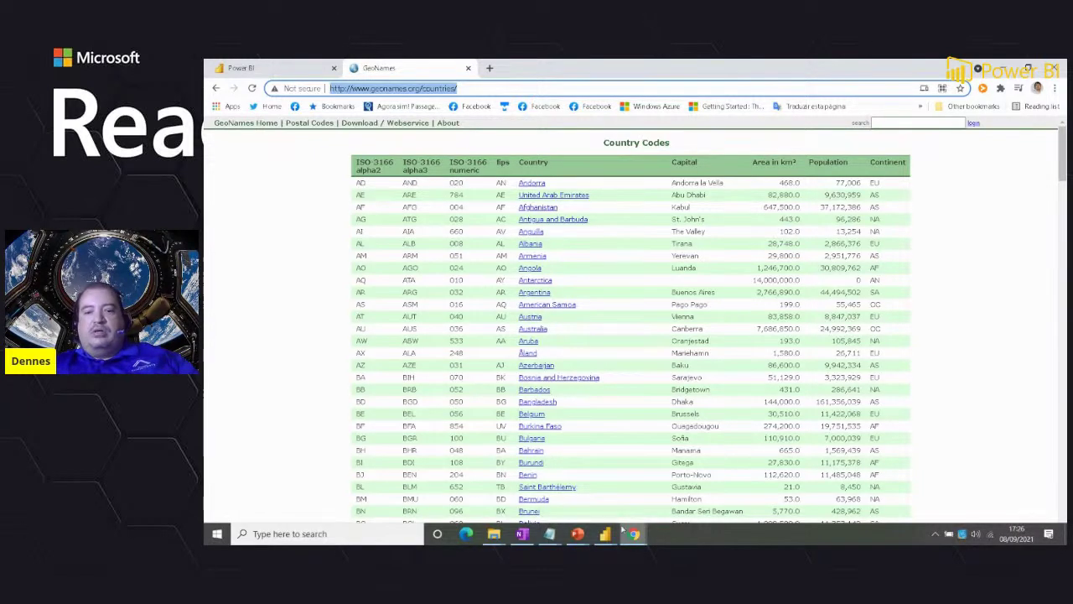
left_click(656, 483)
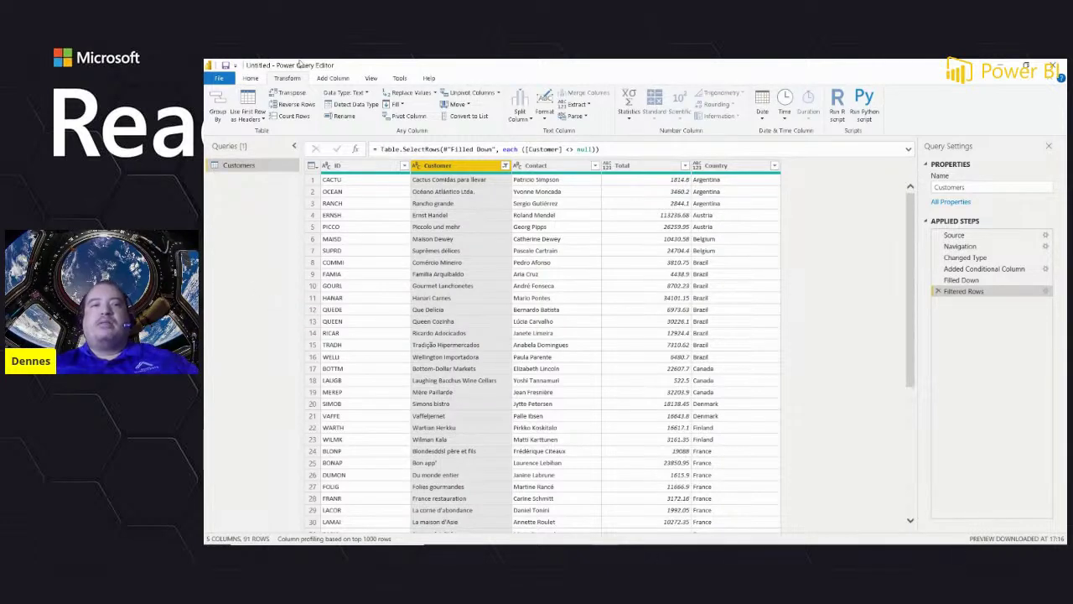
left_click(249, 78)
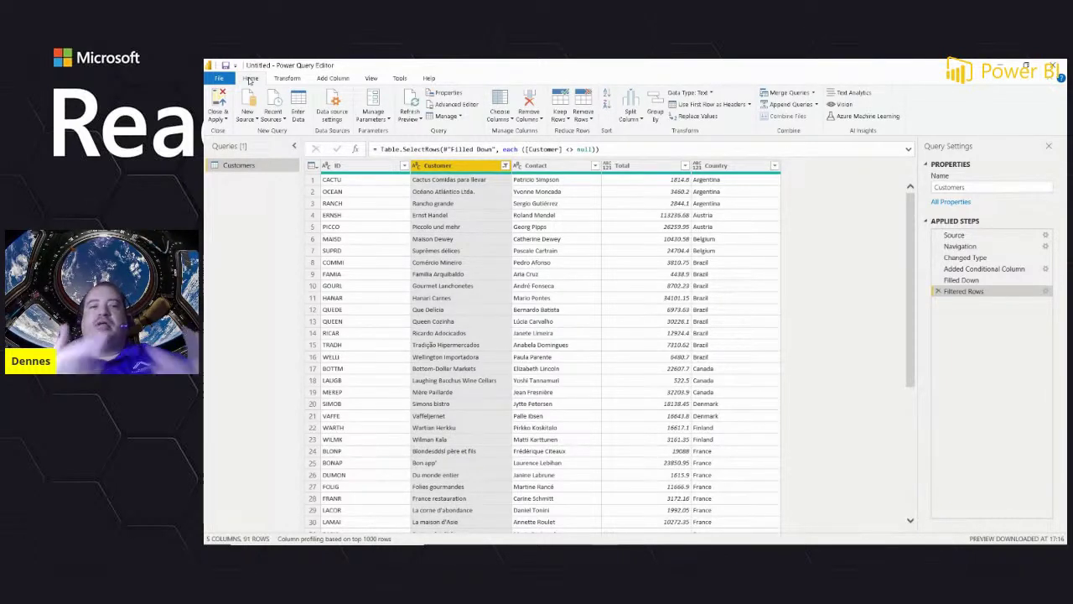
key("alt+Tab")
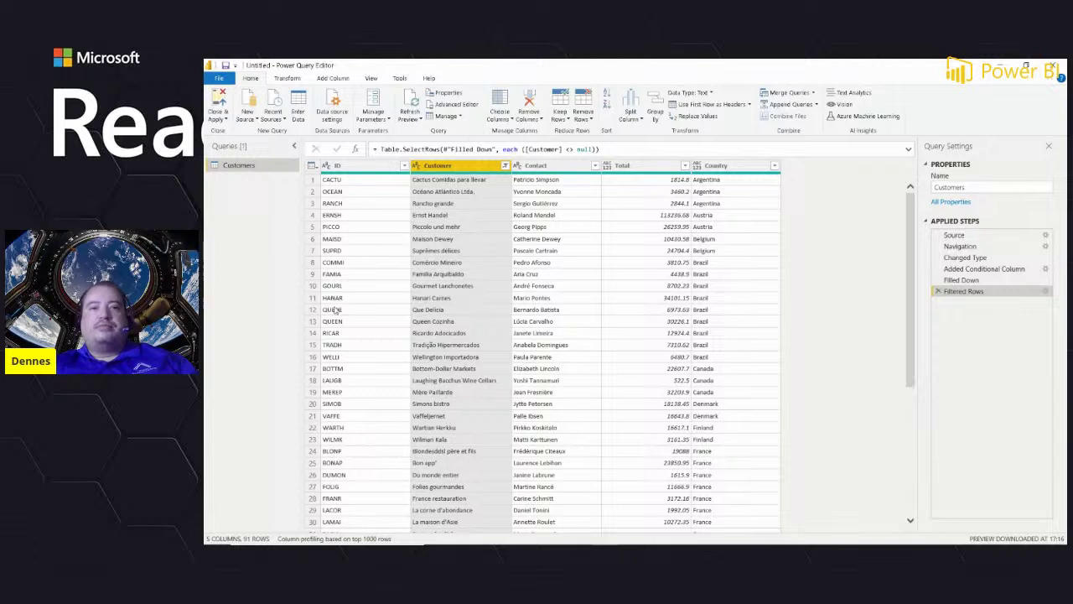
left_click(255, 122)
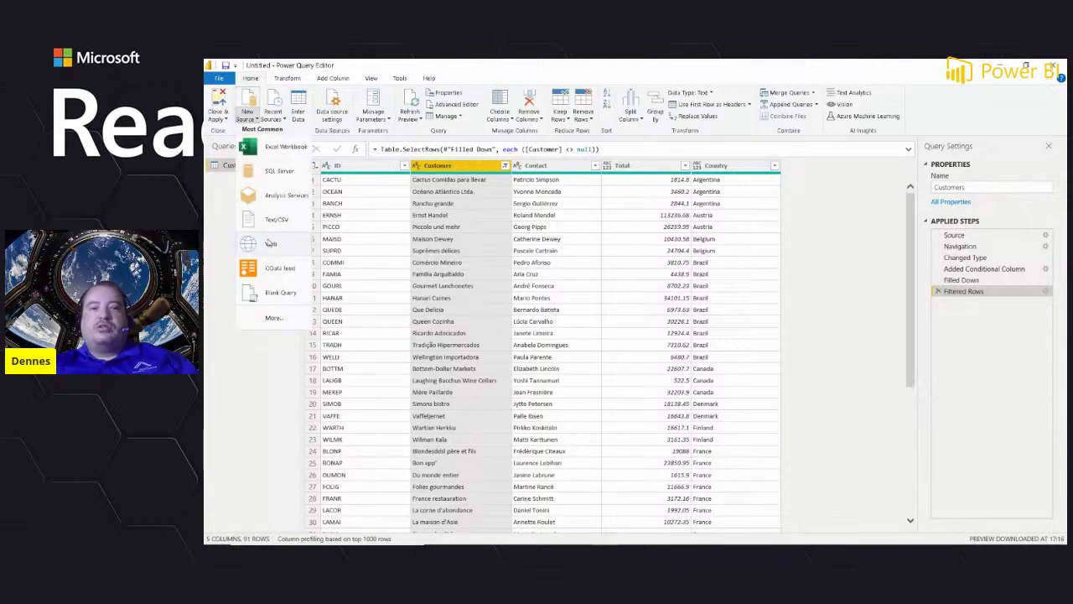
left_click(270, 244)
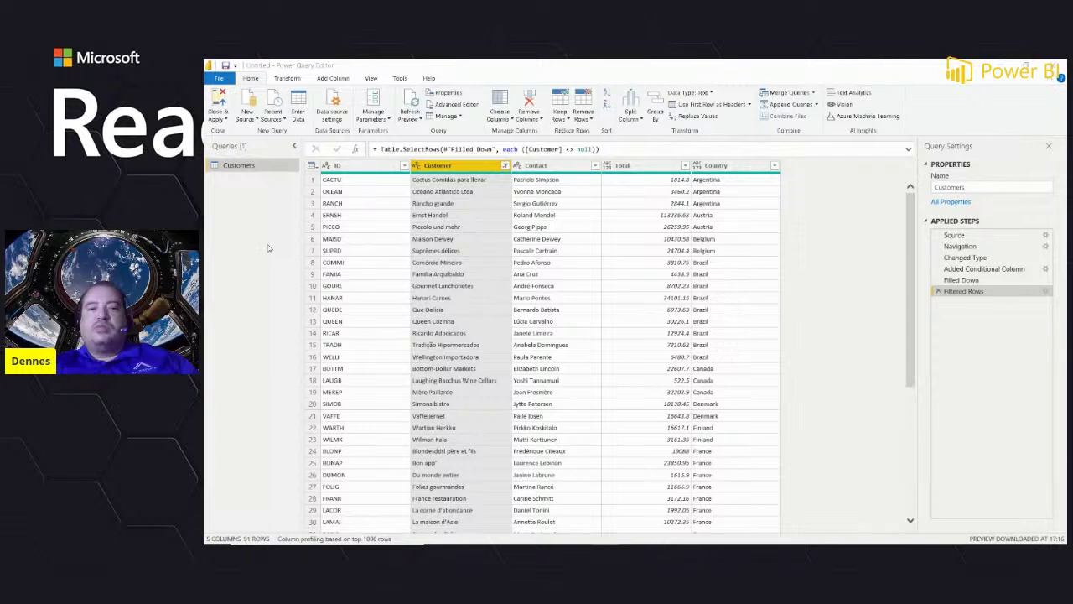
type("h")
key("ctrl+v")
left_click(757, 342)
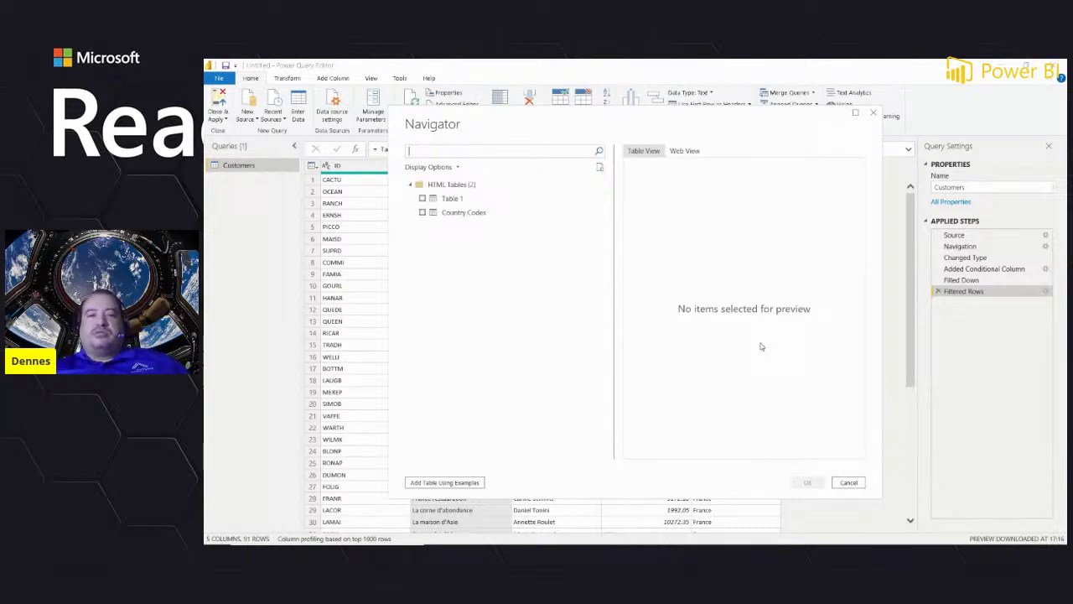
Step: Preview the HTML tables found on the web page and import the Country Codes table as a new query
left_click(463, 202)
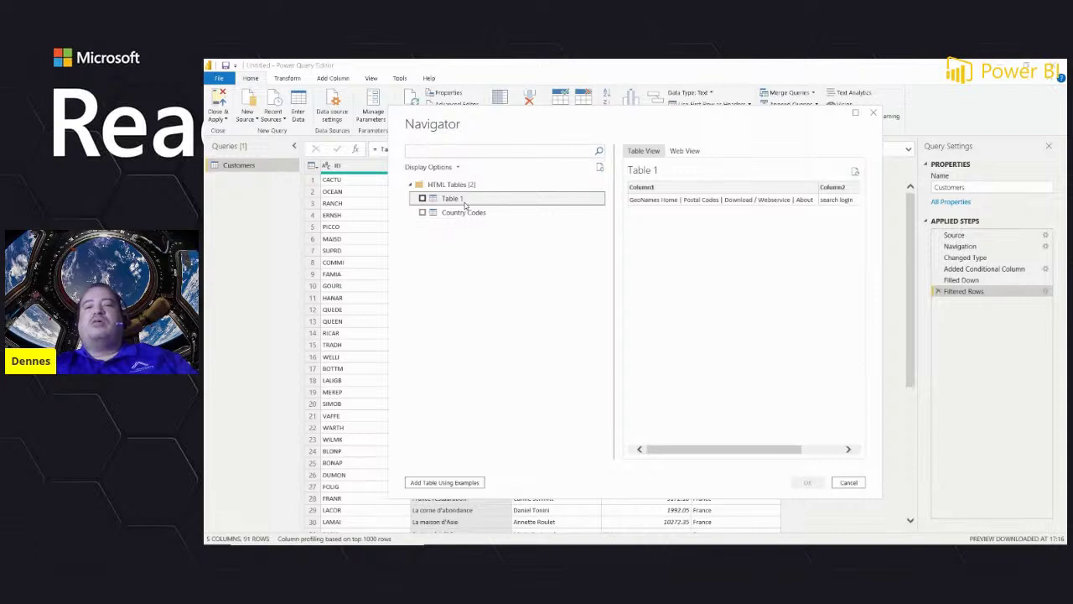
left_click(437, 214)
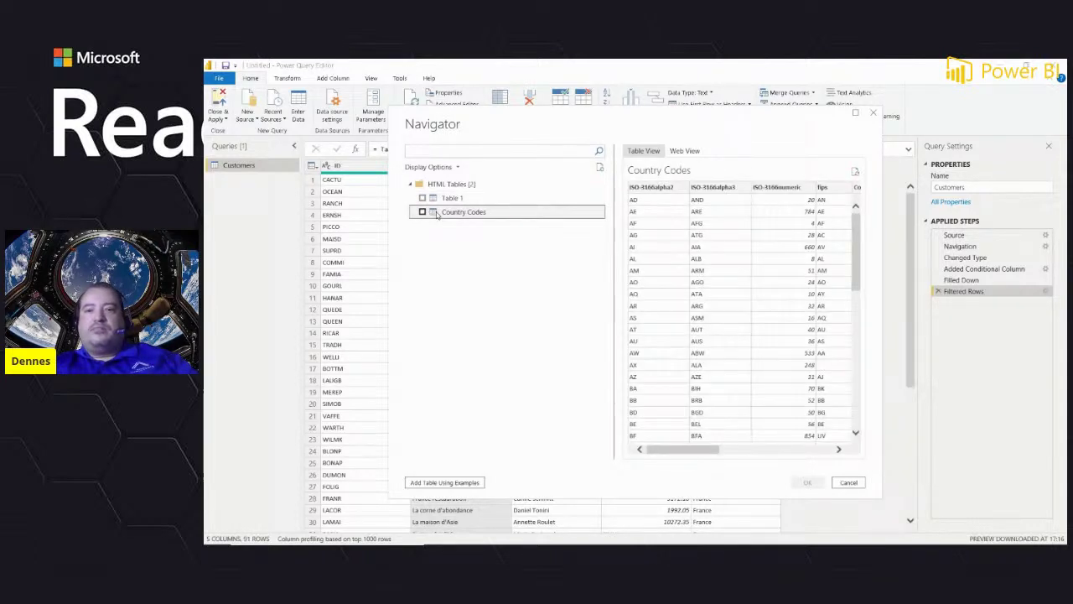
left_click_drag(704, 450, 859, 457)
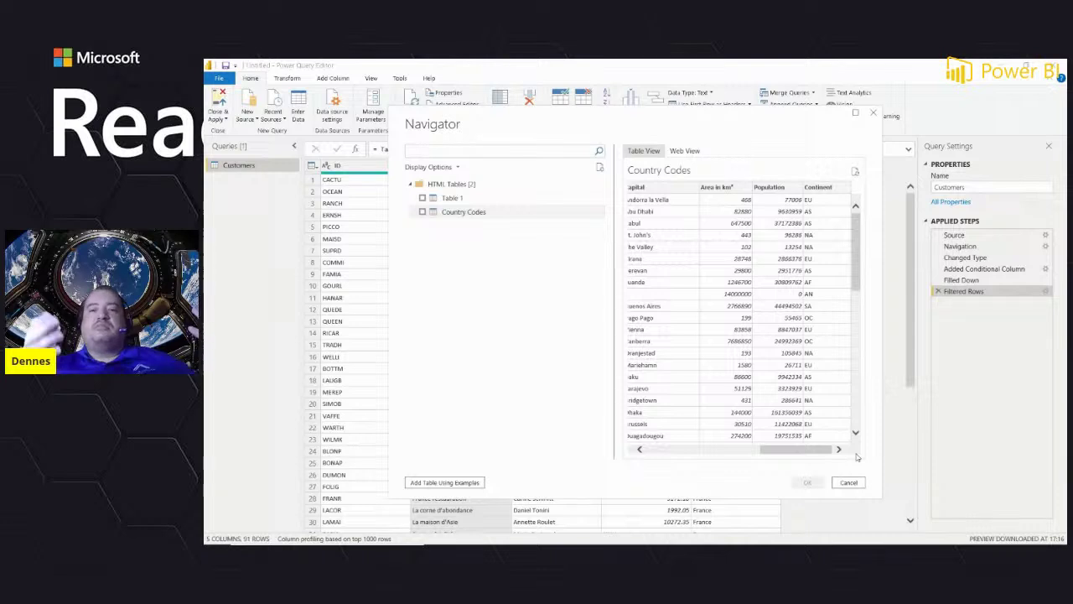
left_click(710, 451)
left_click_drag(708, 453, 663, 455)
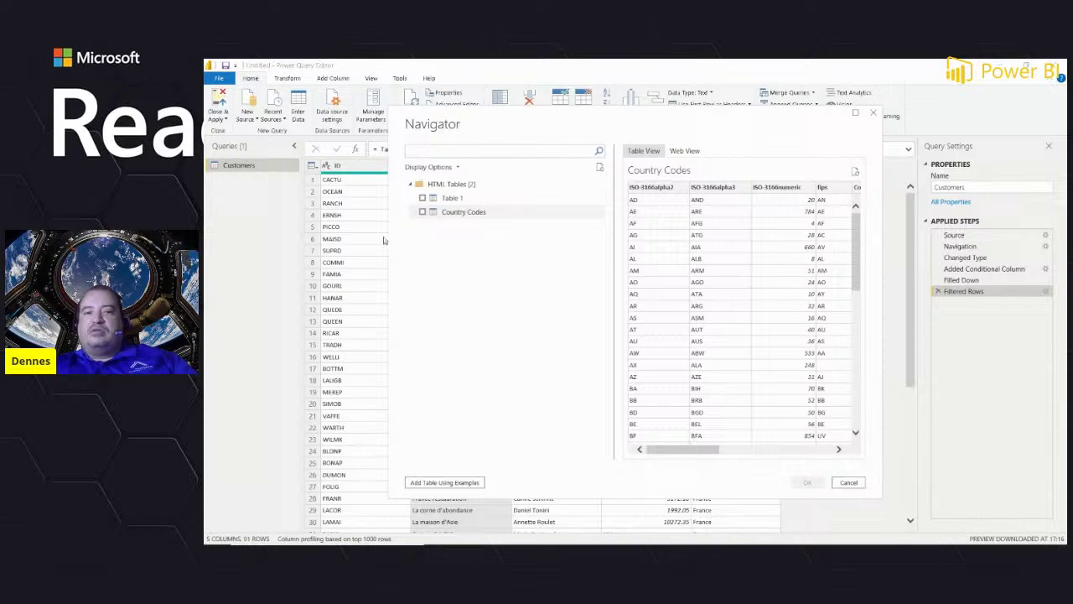
left_click(423, 213)
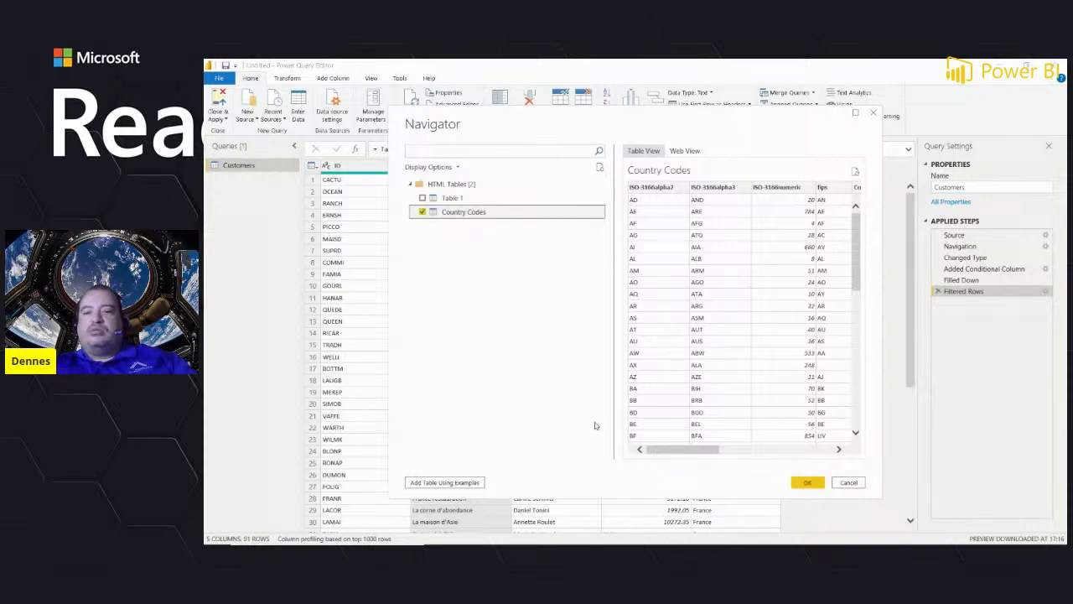
left_click(806, 483)
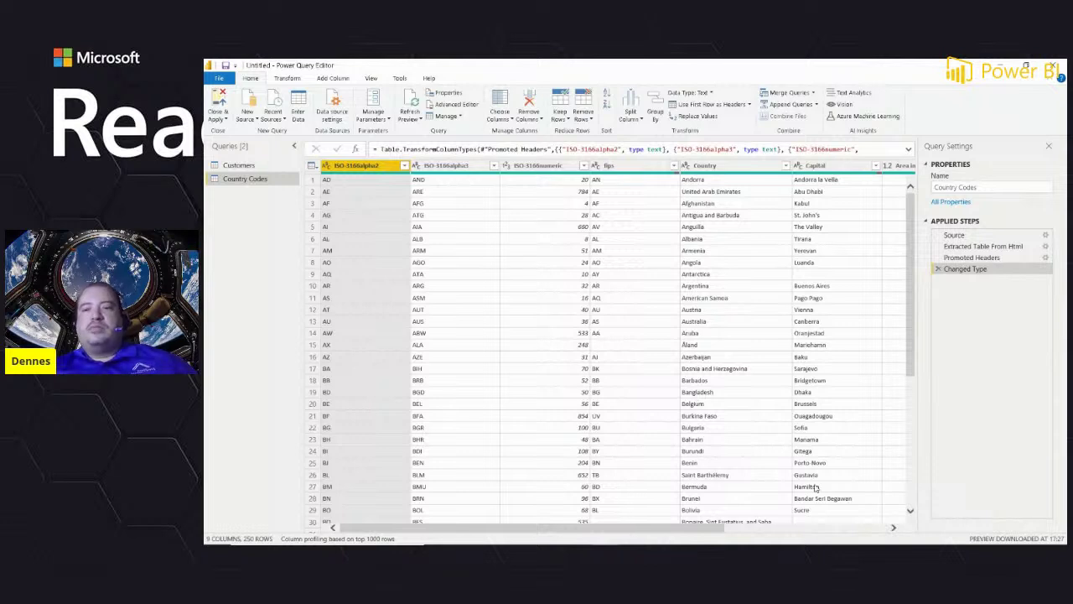
Step: Rename the Country Codes query as Continent
left_click(1003, 191)
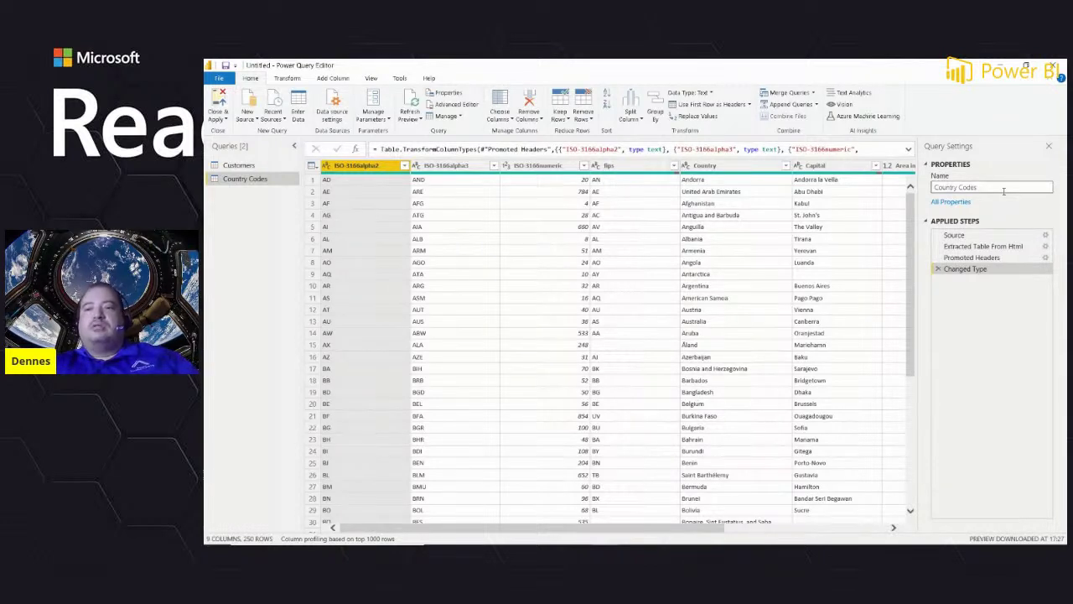
left_click_drag(1004, 191, 918, 186)
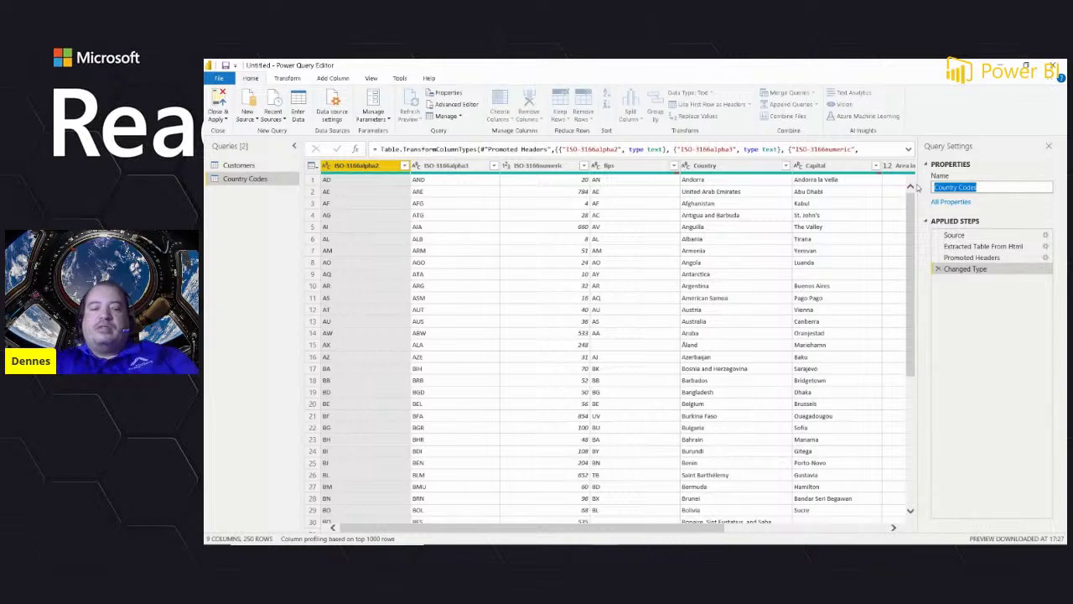
type("Continent")
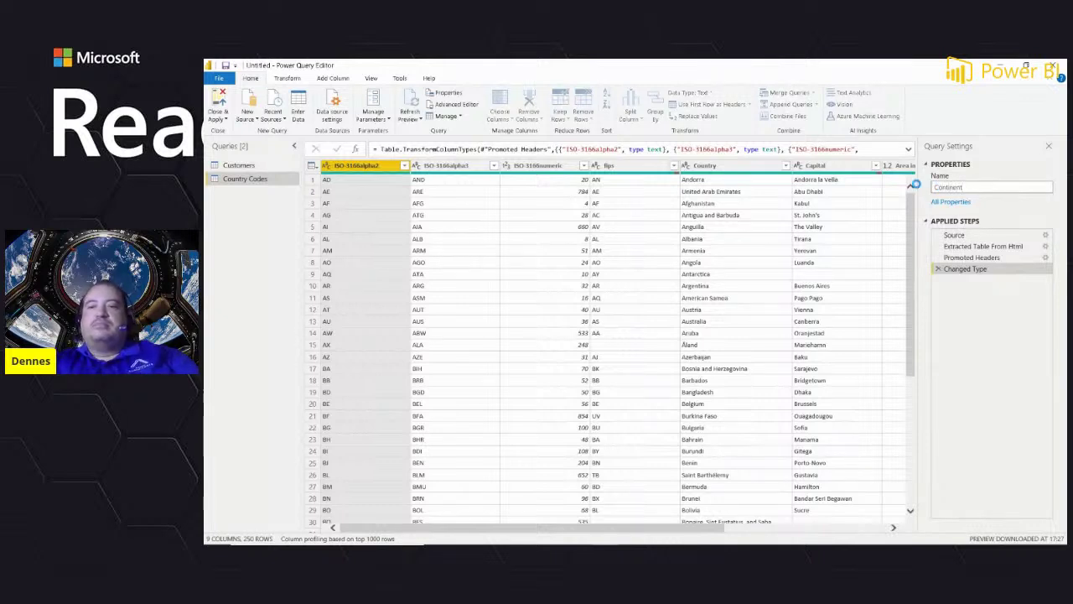
key("Return")
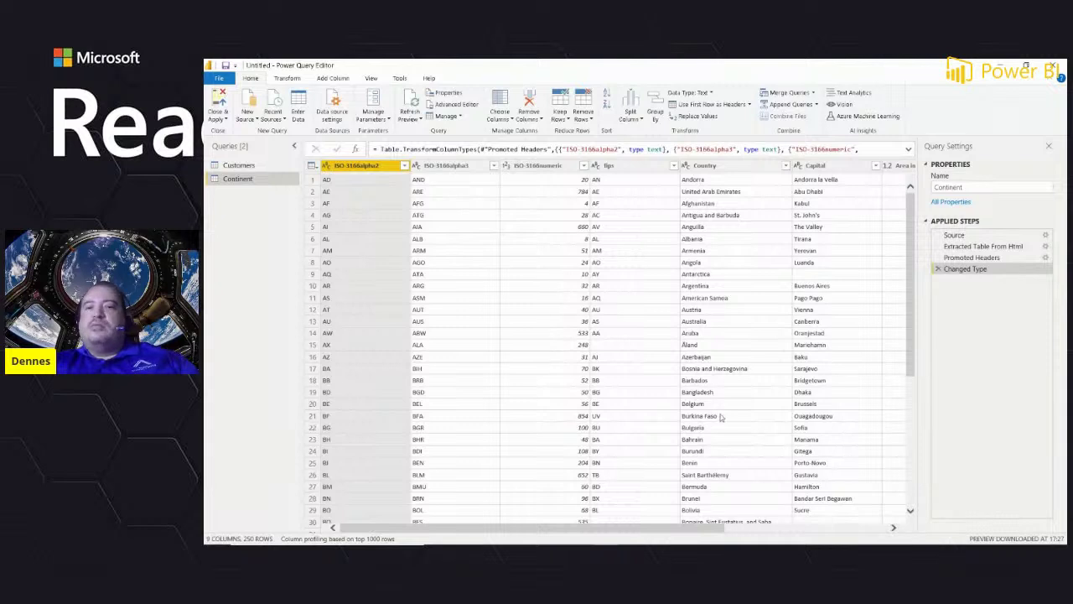
mouse_move(650, 543)
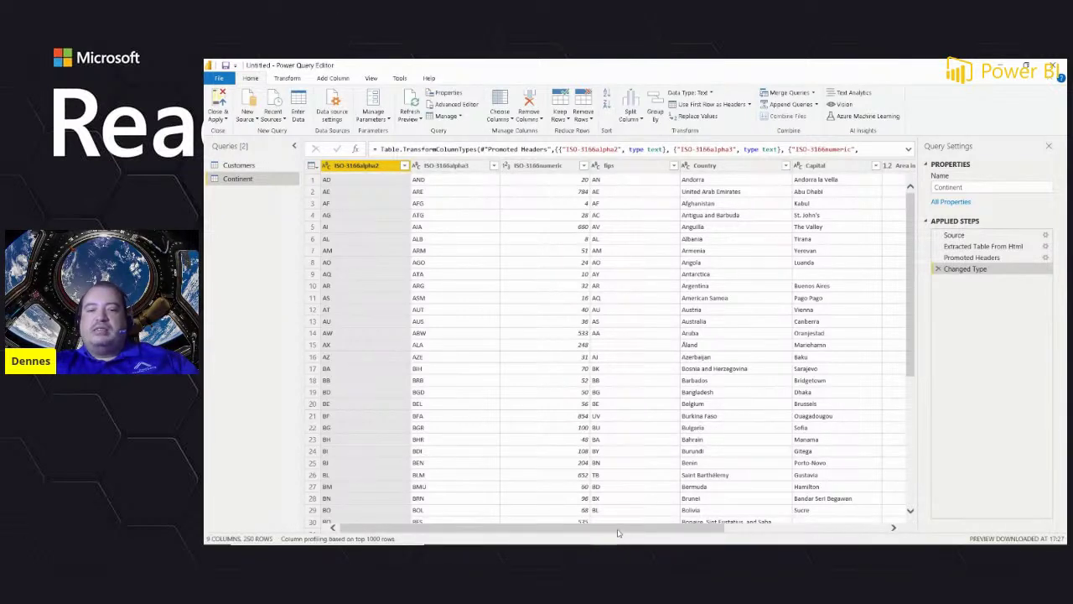
Step: Keep only the Country and Continent columns in the Continent query by removing all other columns
left_click_drag(618, 531, 714, 532)
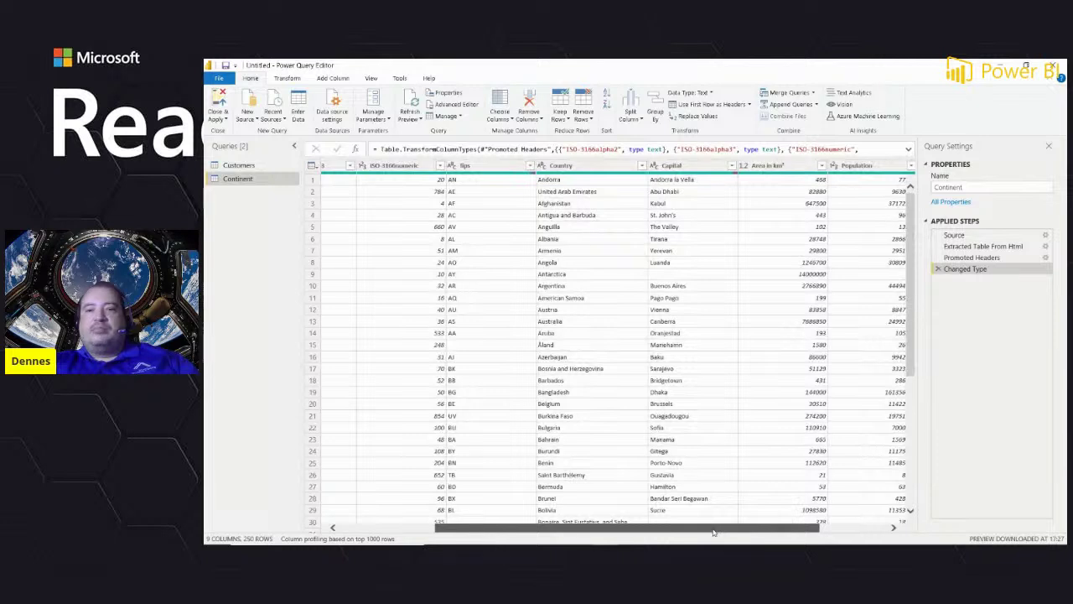
left_click_drag(686, 529, 784, 537)
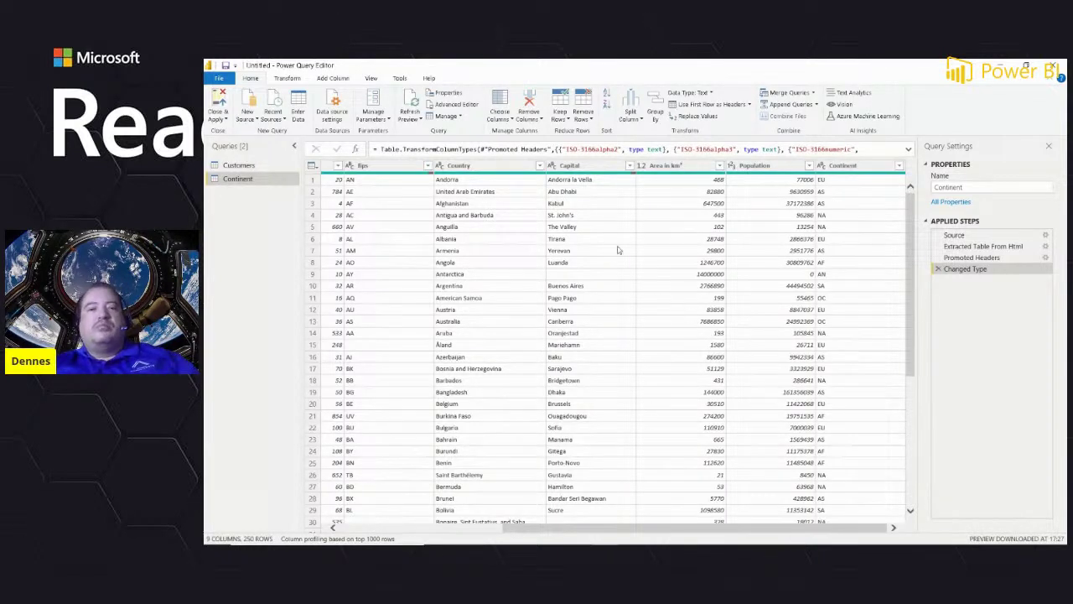
left_click(497, 167)
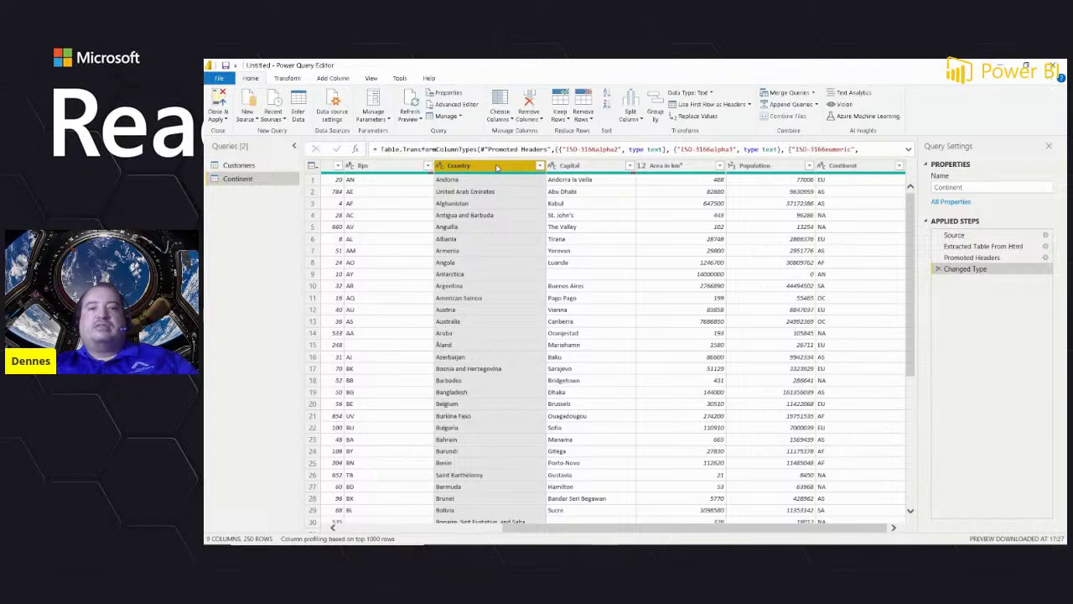
left_click(843, 168, "ctrl")
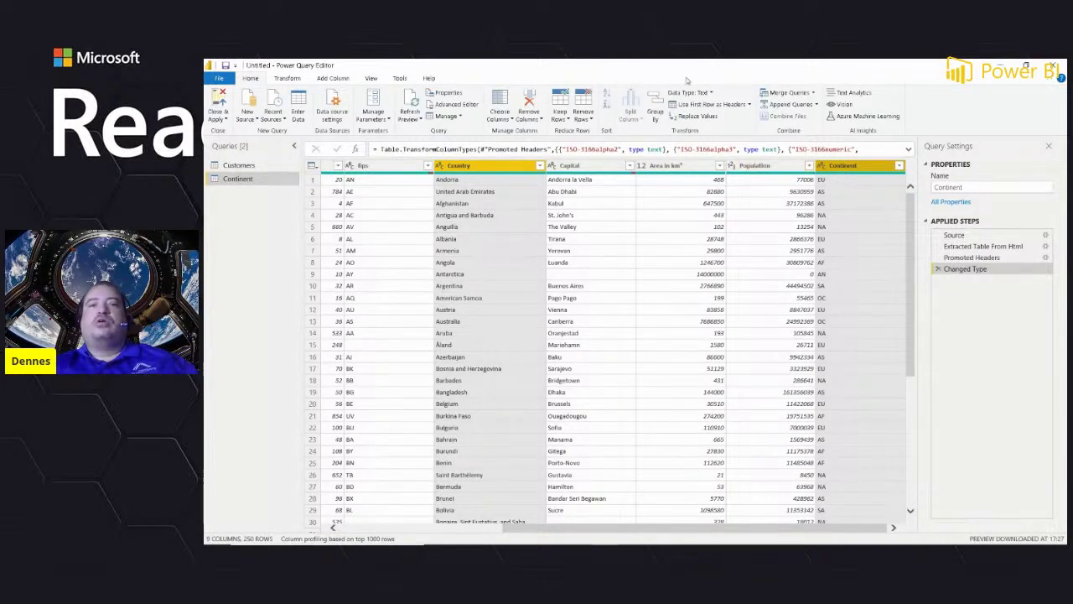
left_click(541, 119)
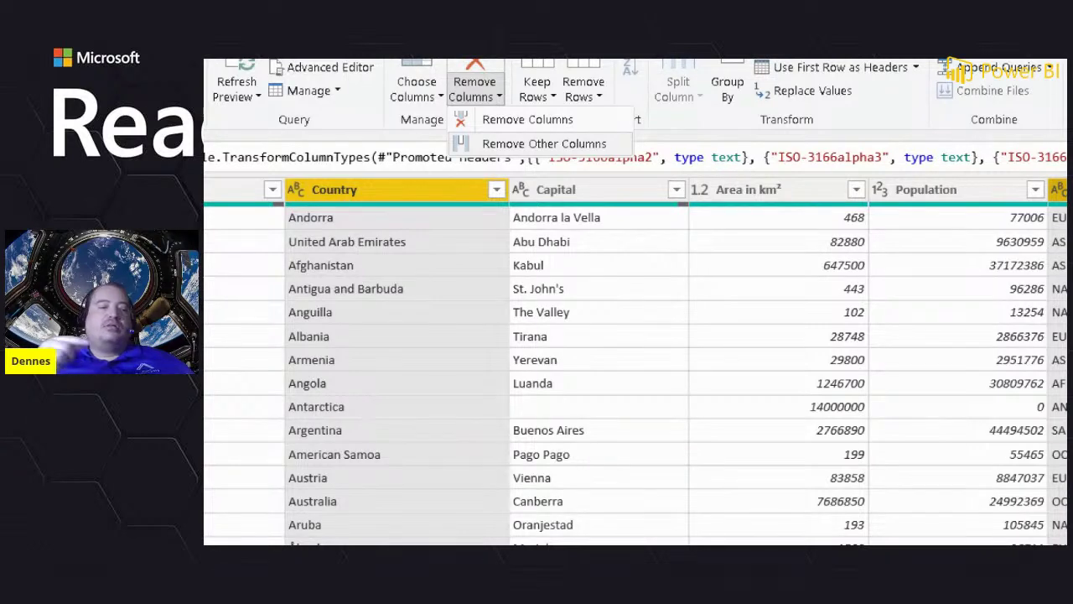
key("Escape")
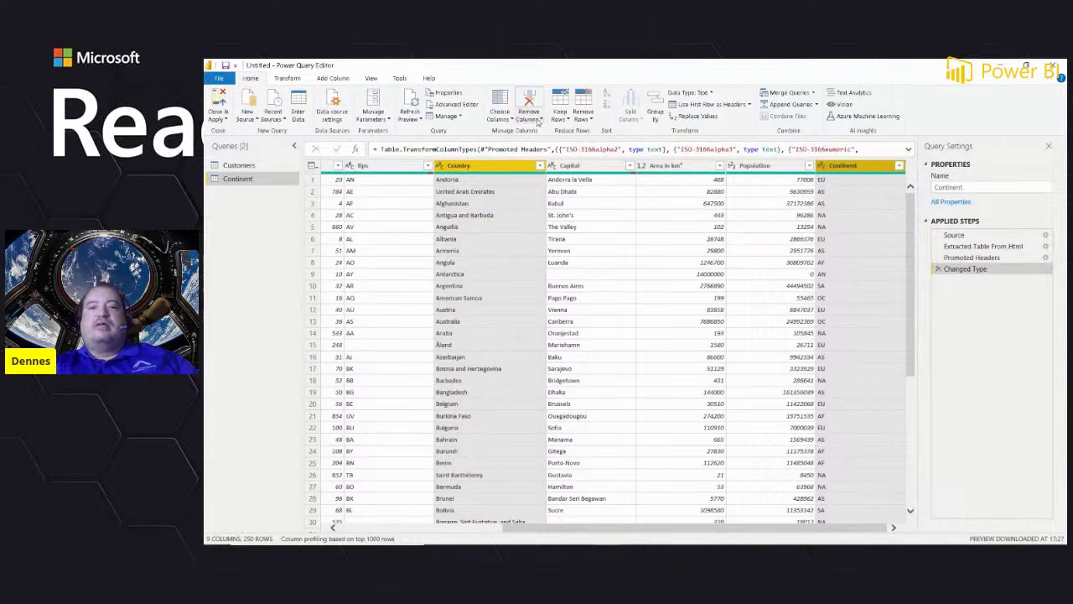
left_click(529, 117)
left_click(557, 142)
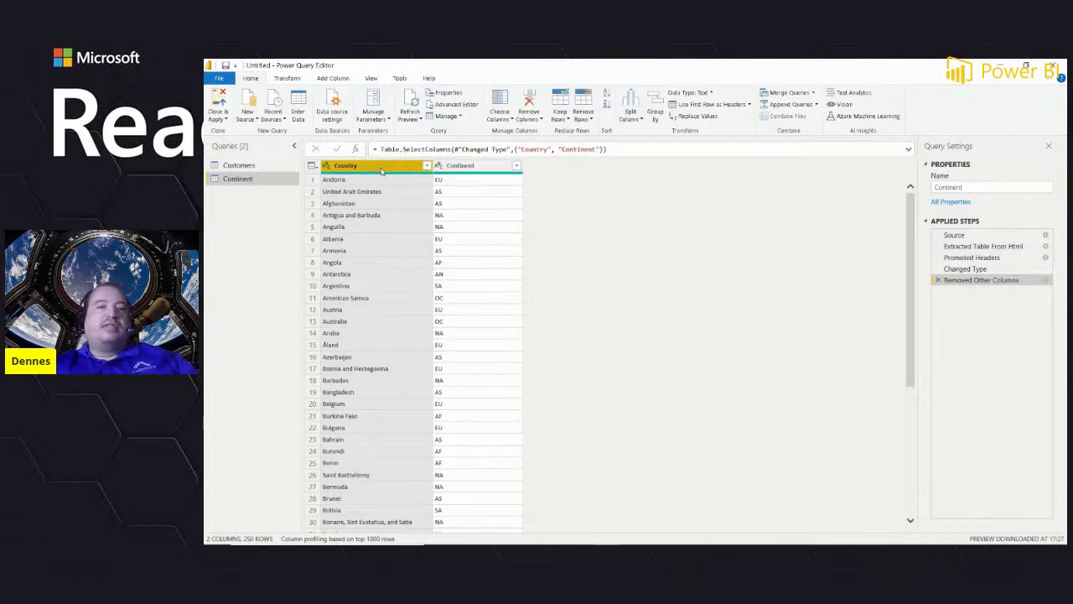
left_click(453, 166)
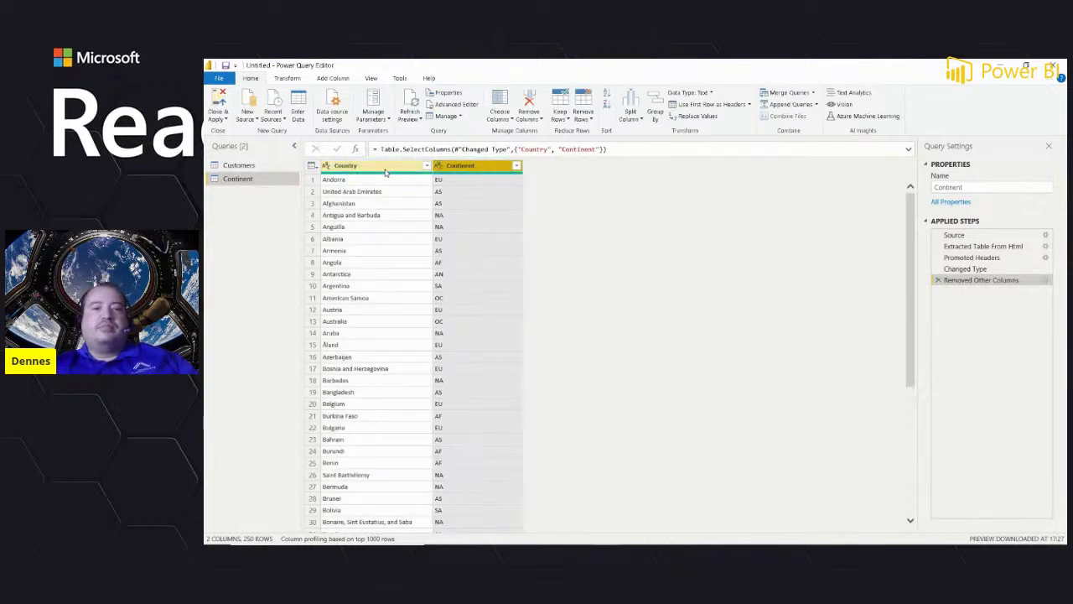
key("ctrl+a")
left_click(449, 168)
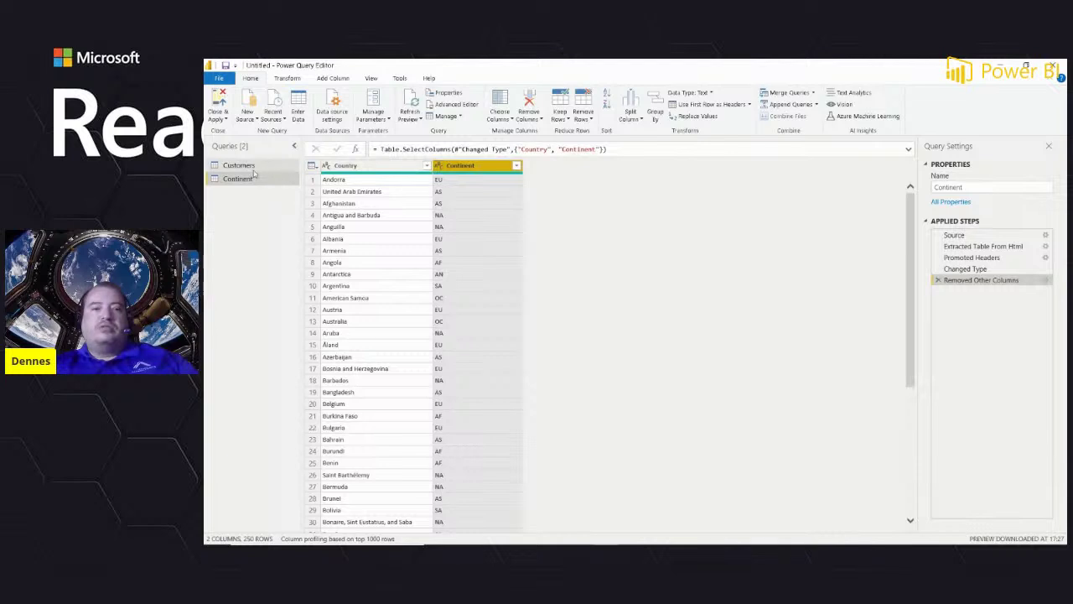
Step: Merge the Customers query with the Continent query, matching their Country columns with a Left Outer join
left_click(249, 168)
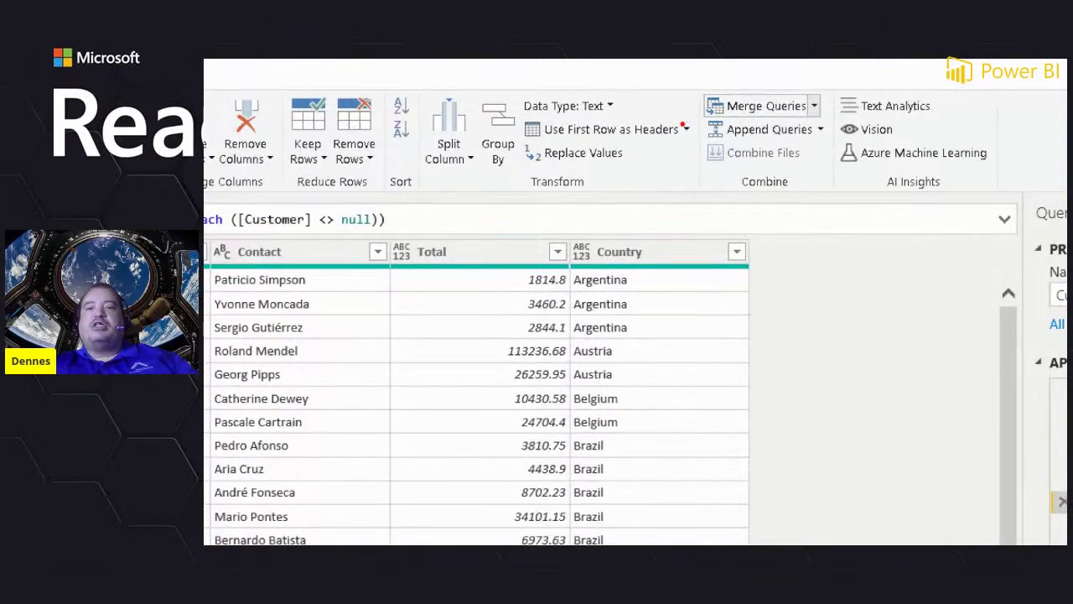
mouse_move(681, 125)
left_mouse_down()
mouse_move(830, 123)
mouse_move(813, 74)
mouse_move(683, 91)
mouse_move(673, 126)
mouse_move(689, 127)
left_mouse_up()
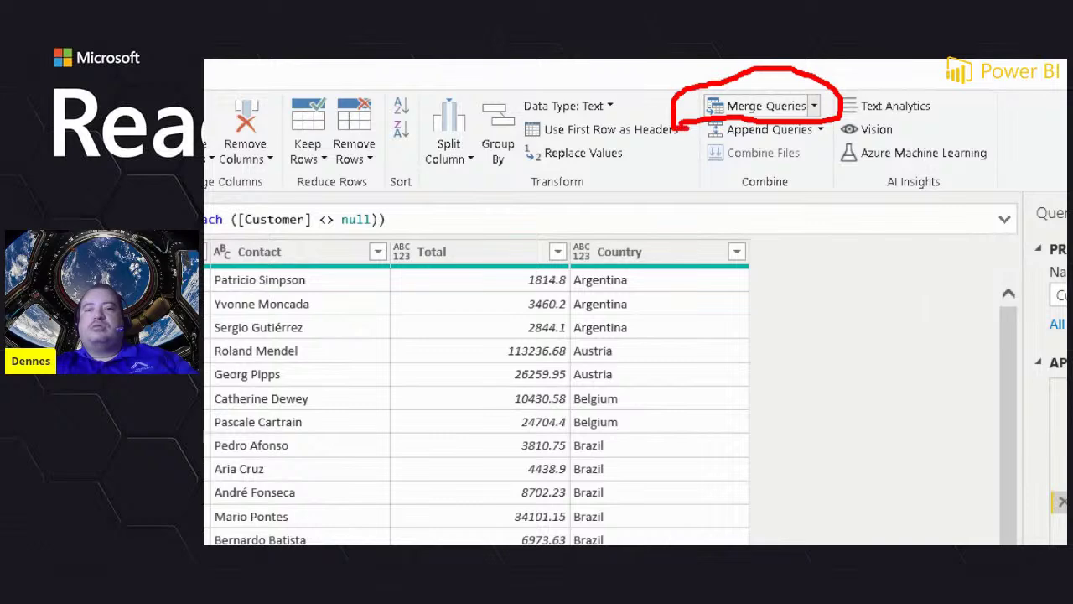
left_click(793, 94)
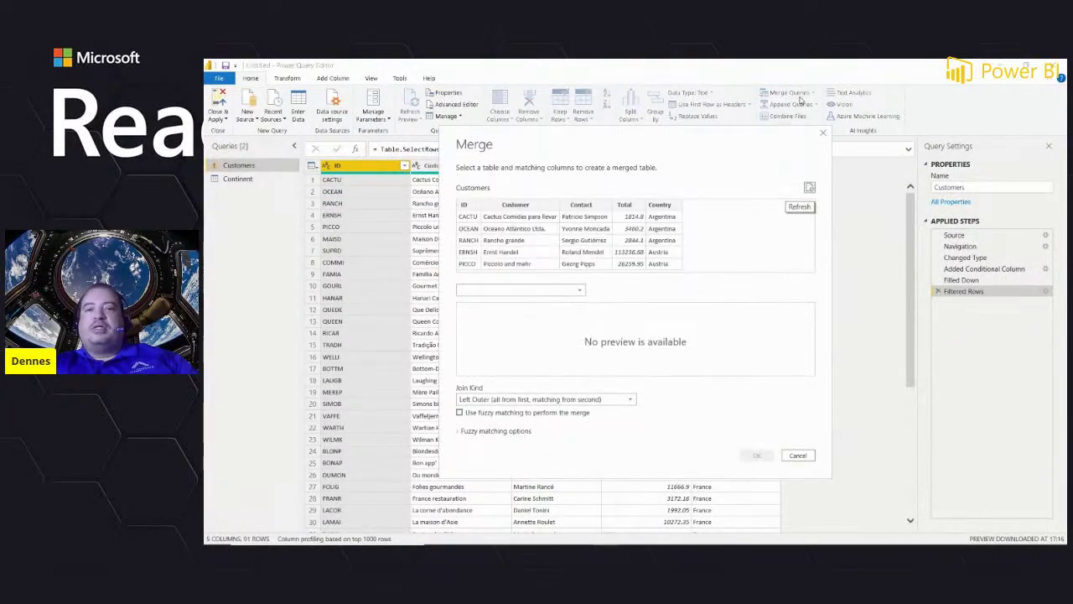
left_click(579, 292)
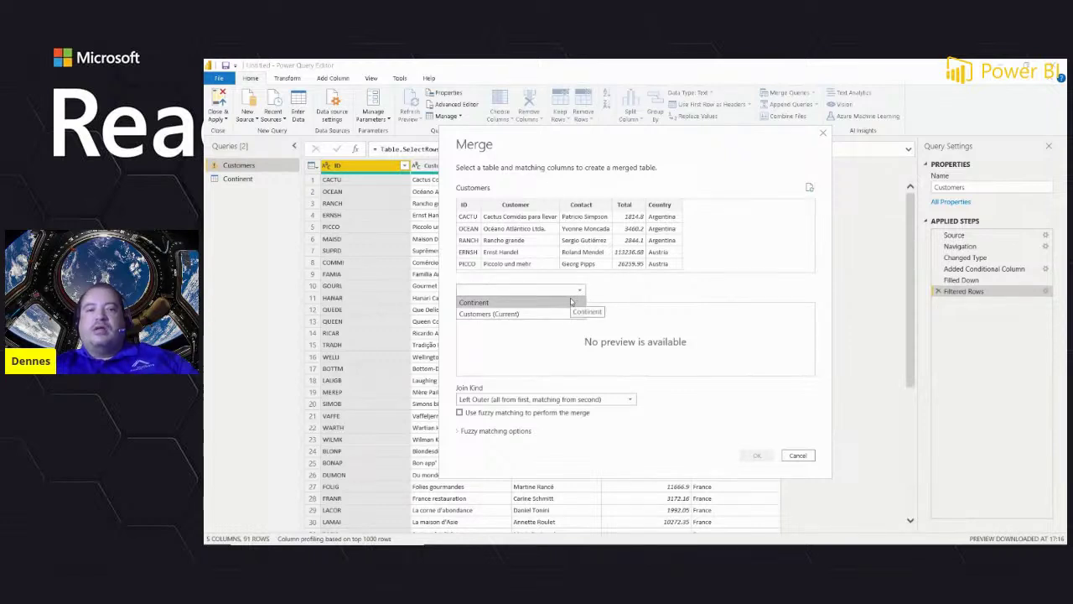
left_click(496, 303)
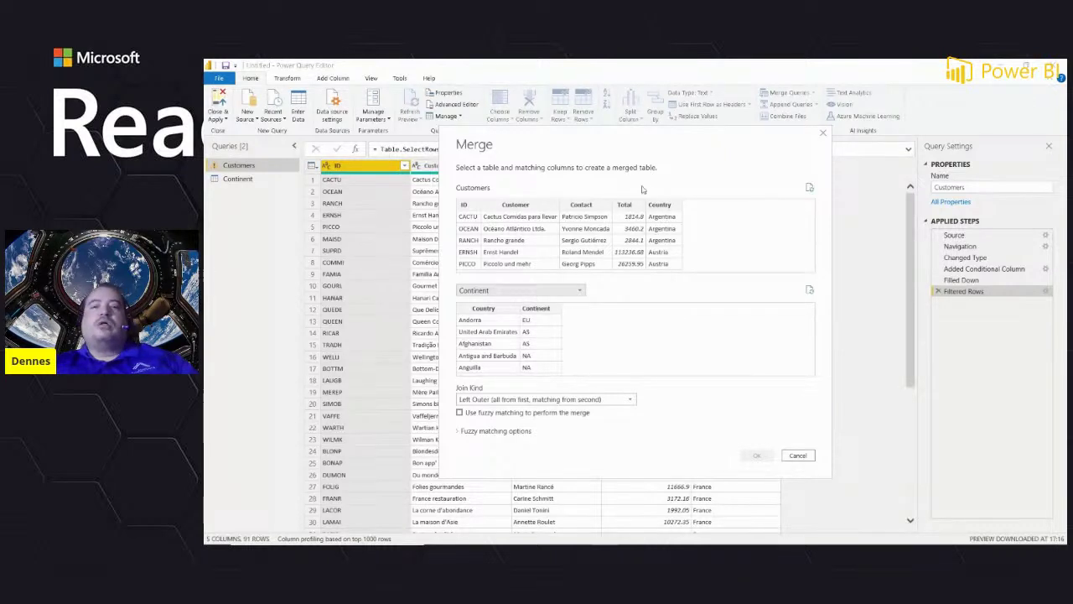
left_click(662, 204)
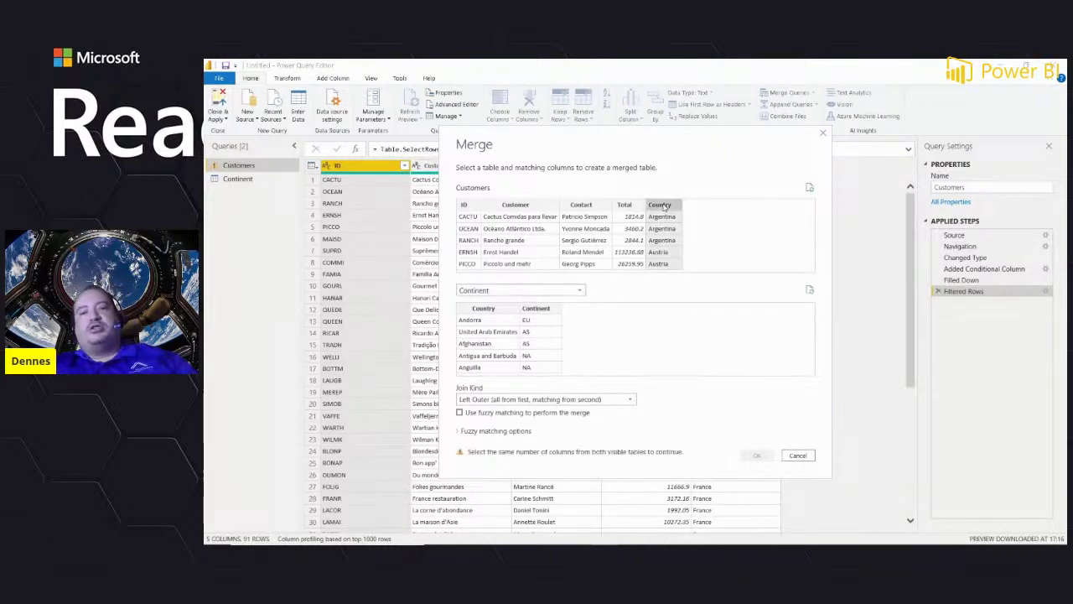
left_click(483, 309)
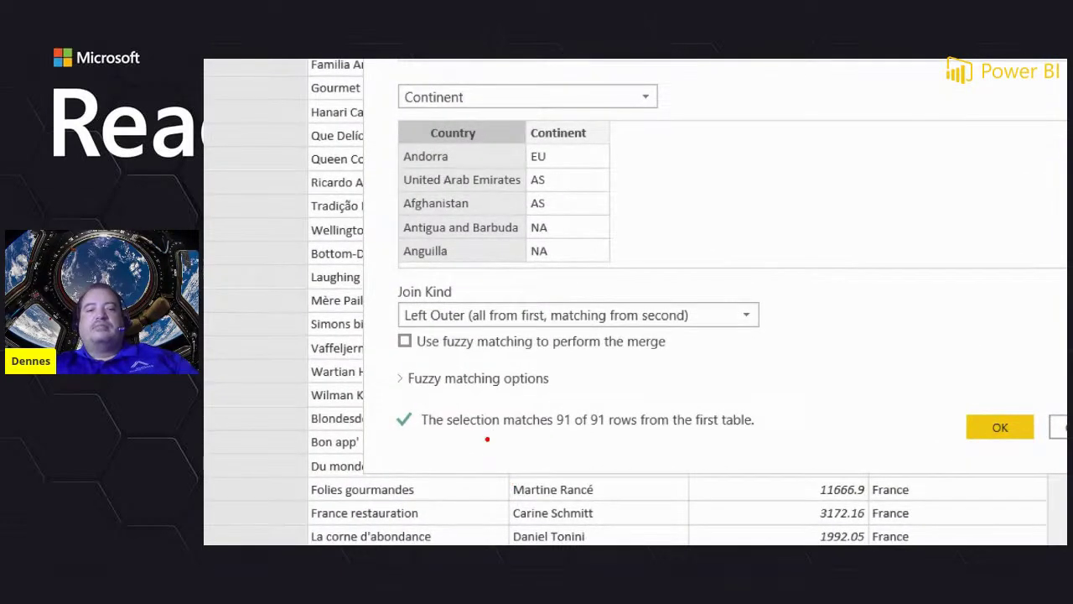
left_click_drag(487, 435, 718, 421)
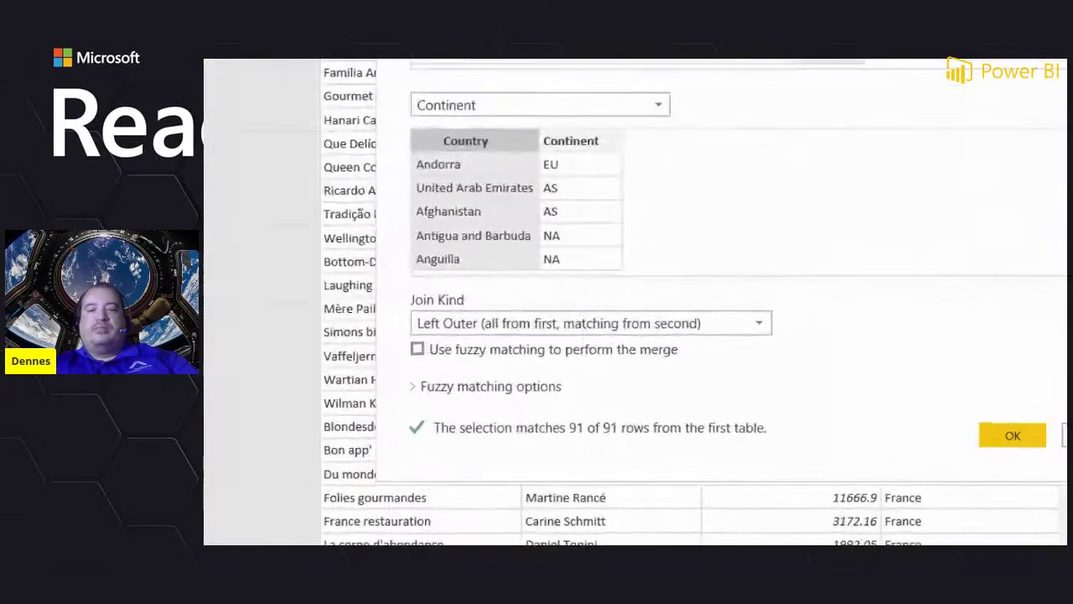
left_click_drag(533, 447, 718, 449)
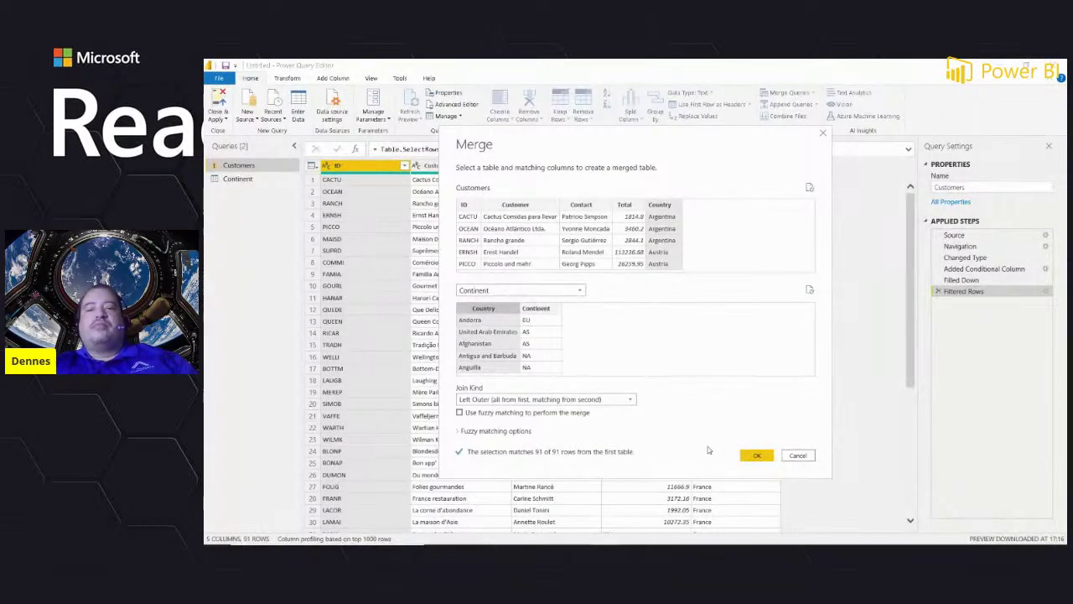
left_click(754, 456)
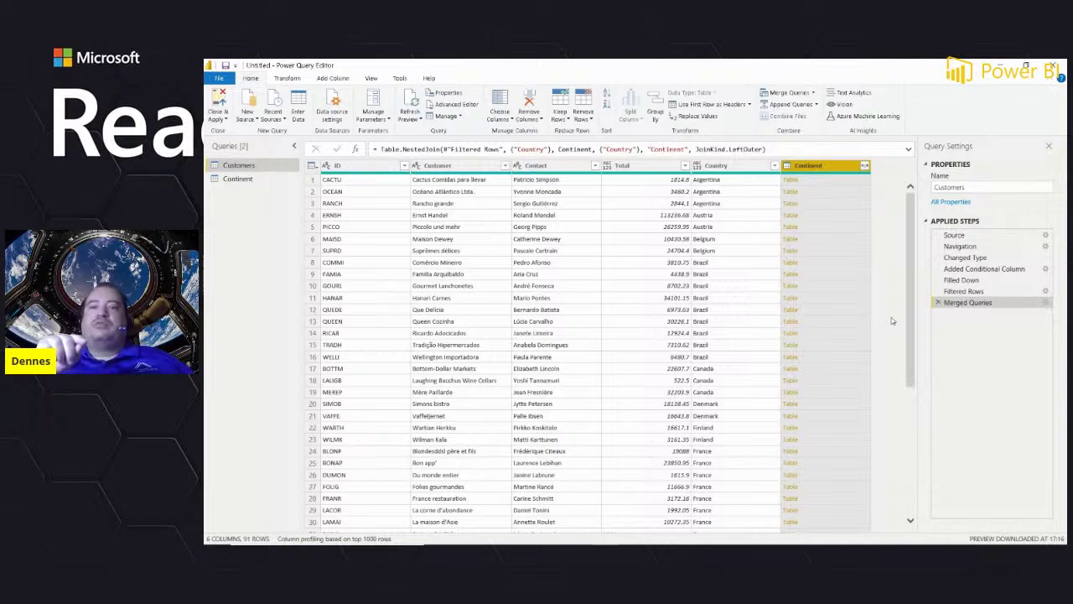
Step: Expand only the Continent field of the merged column without the original name as prefix, and rename the expanded column Continent
left_click(865, 166)
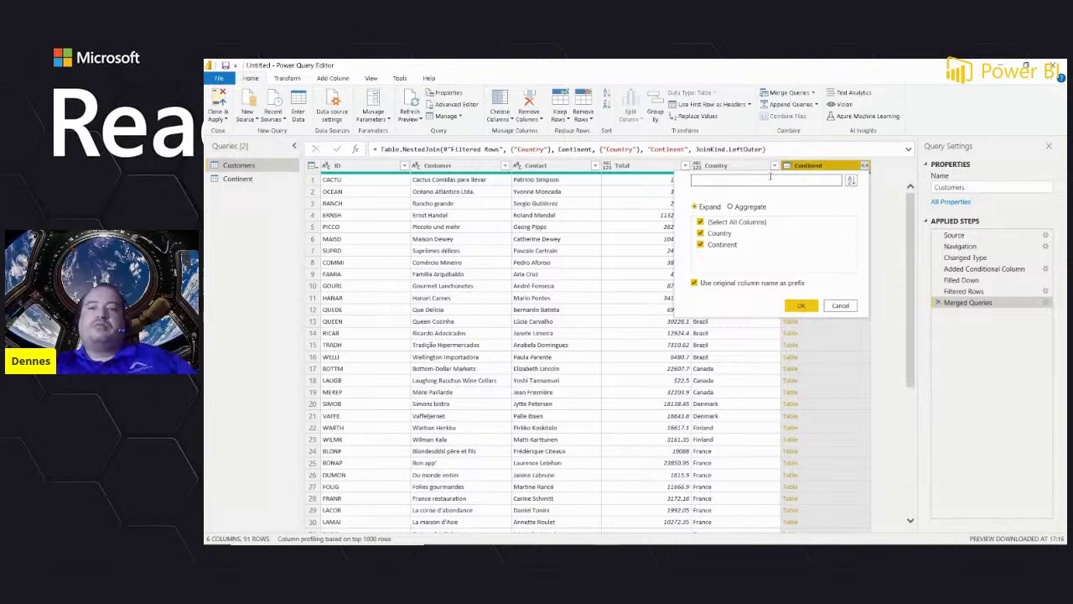
left_click(700, 222)
left_click(701, 245)
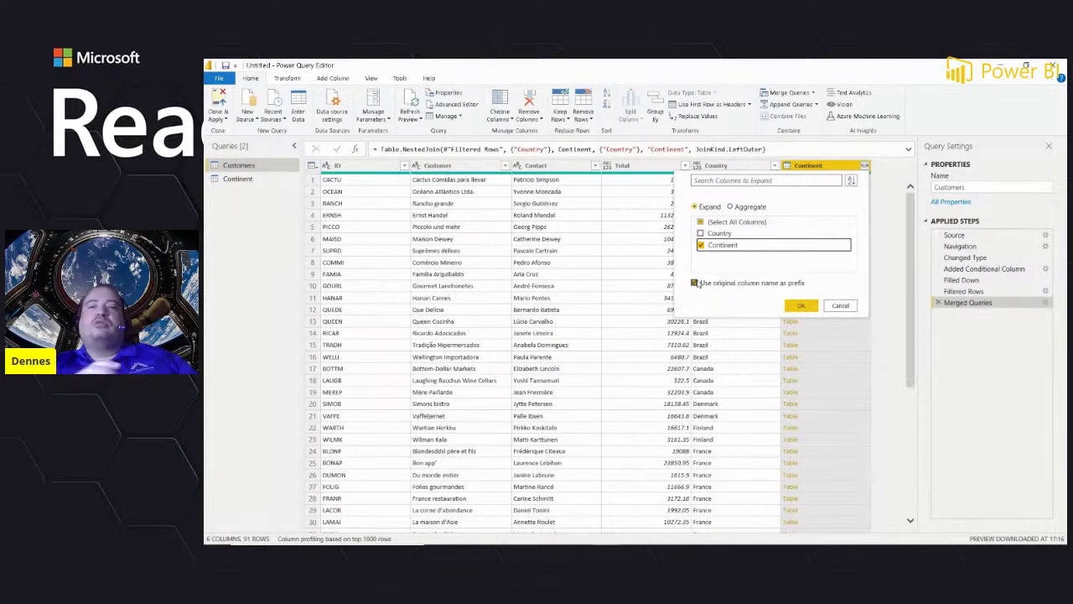
left_click(695, 283)
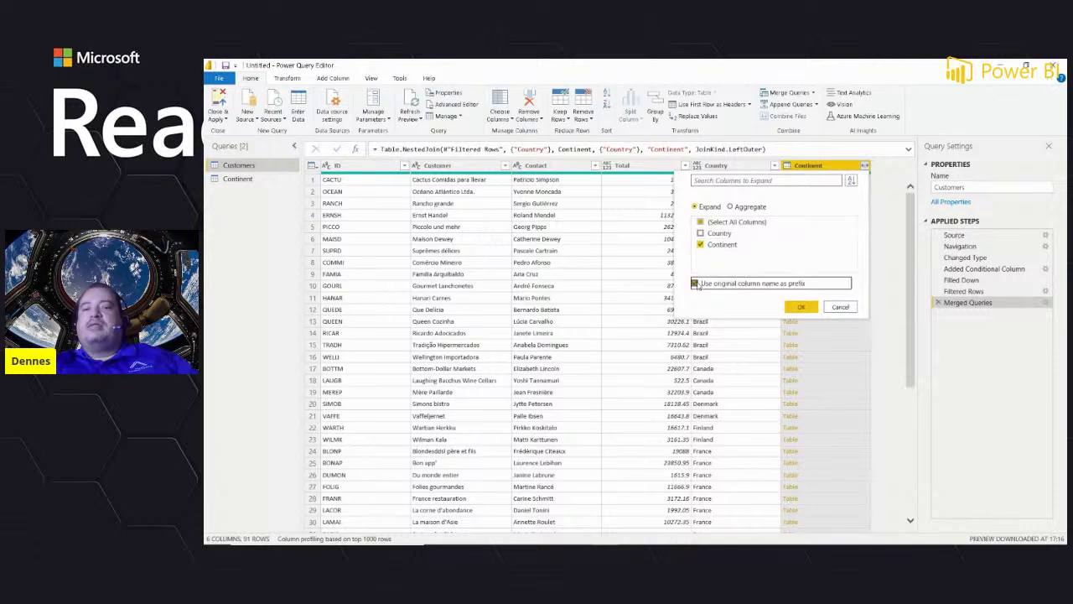
left_click(801, 306)
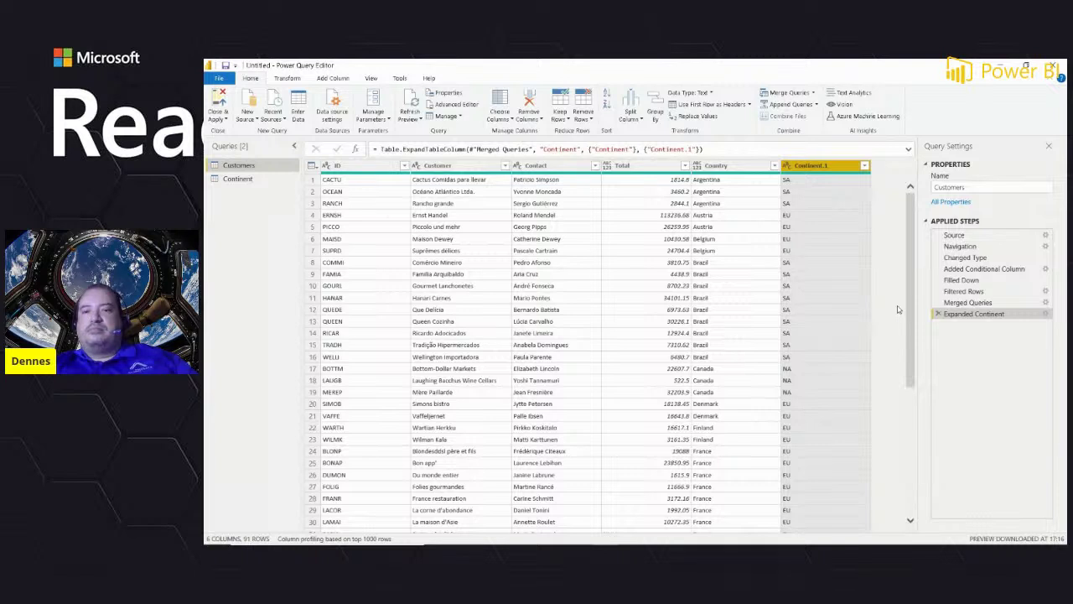
double_click(832, 167)
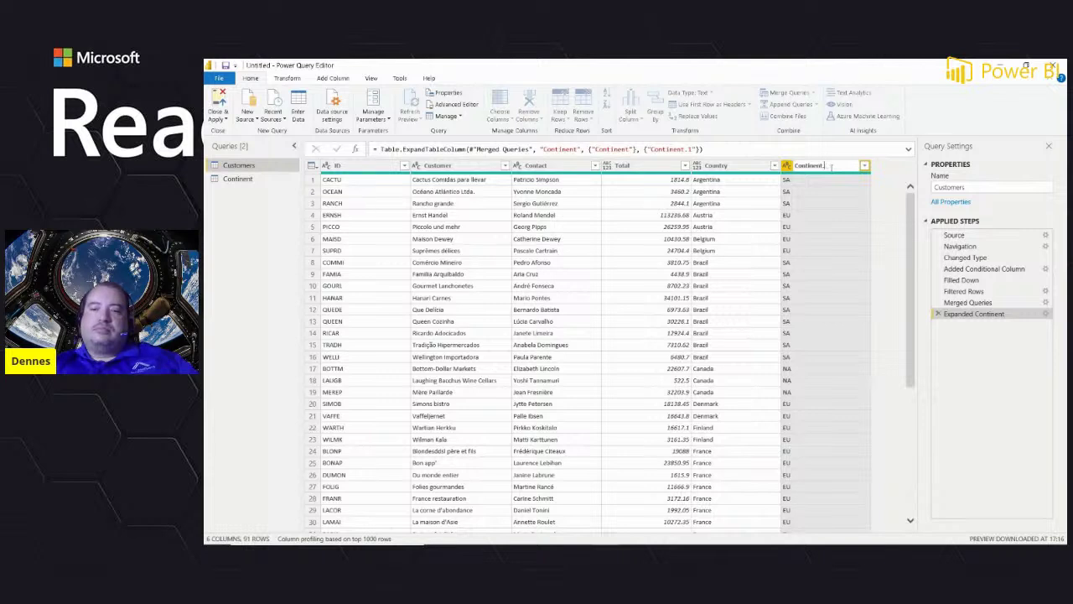
key("Return")
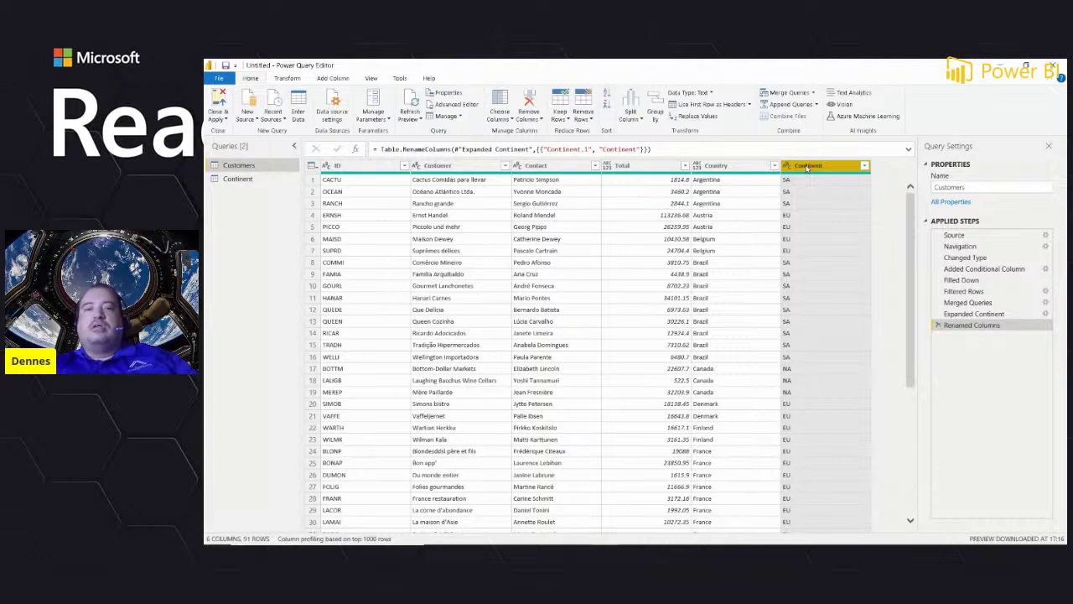
Step: Replace the value SA with South America in the Continent column of Customers
left_click(287, 78)
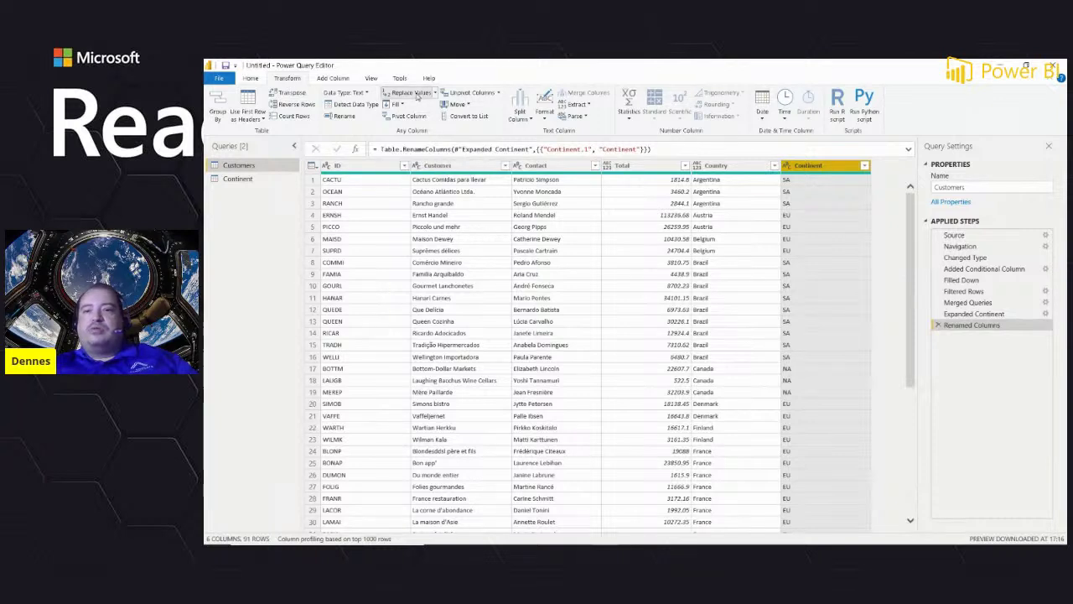
left_click(411, 93)
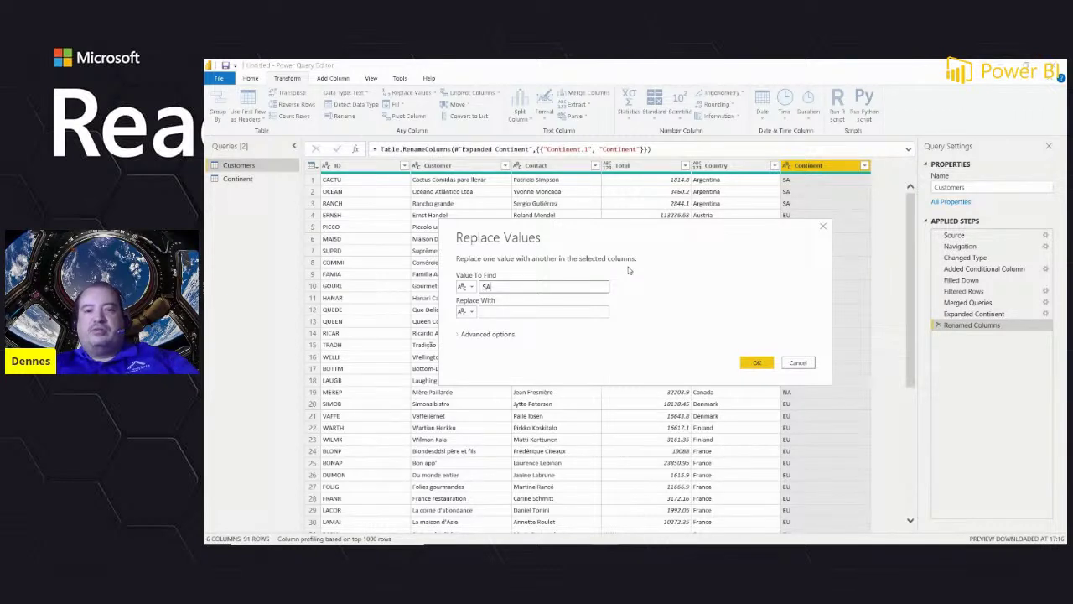
key("Tab")
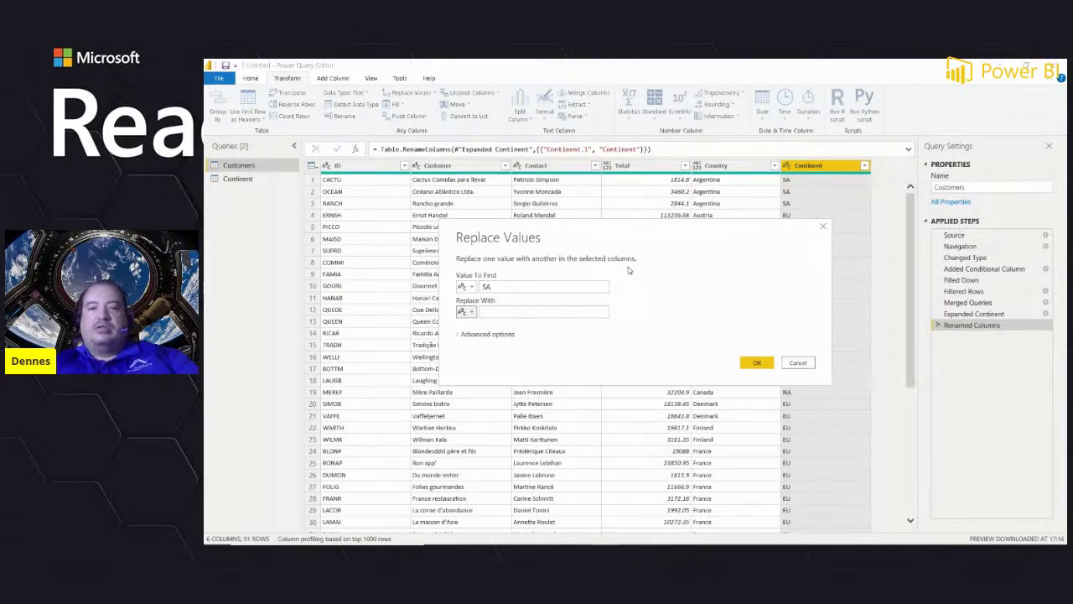
left_click(574, 308)
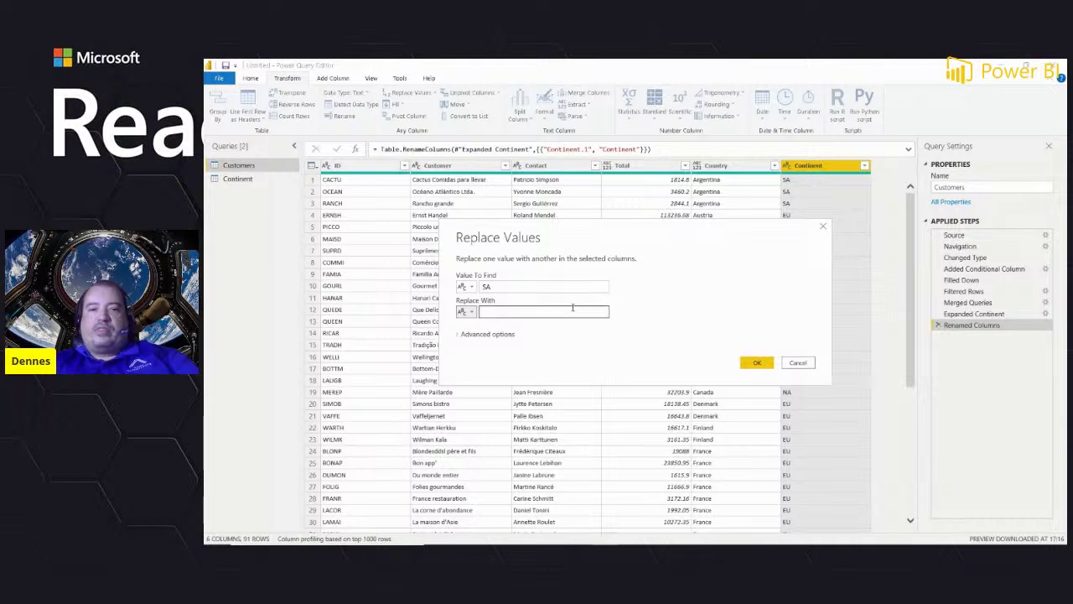
type("South America")
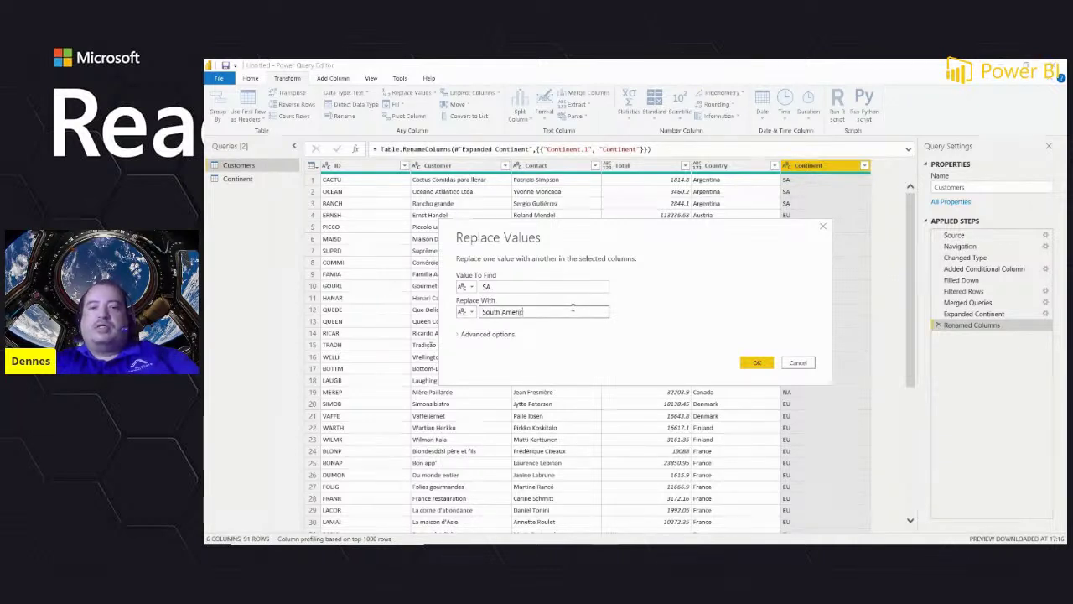
left_click(745, 365)
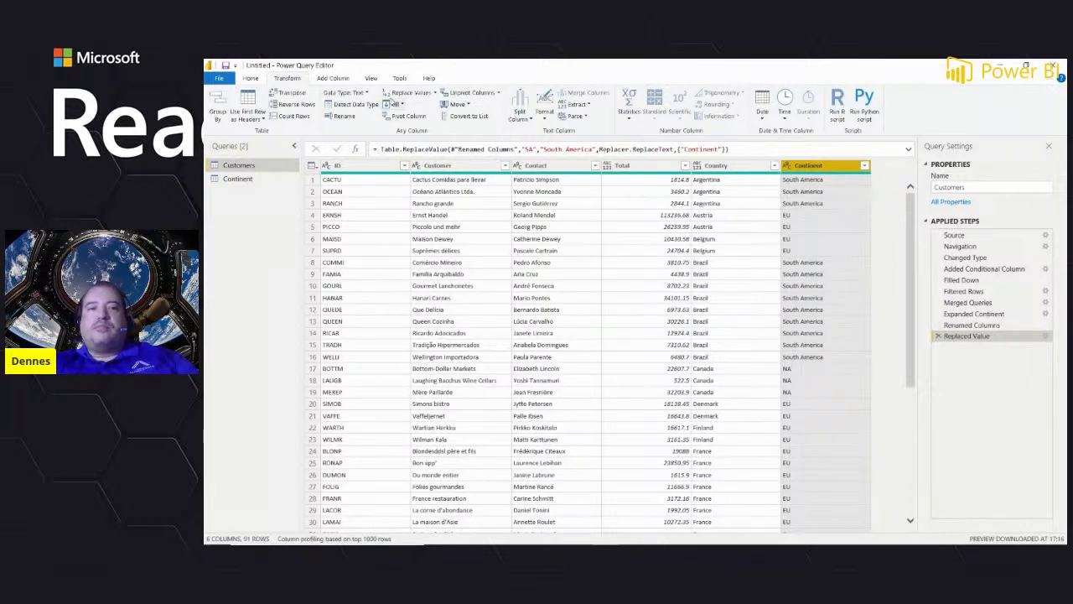
Step: Replace the value EU with Europe in the Continent column of Customers
left_click(391, 95)
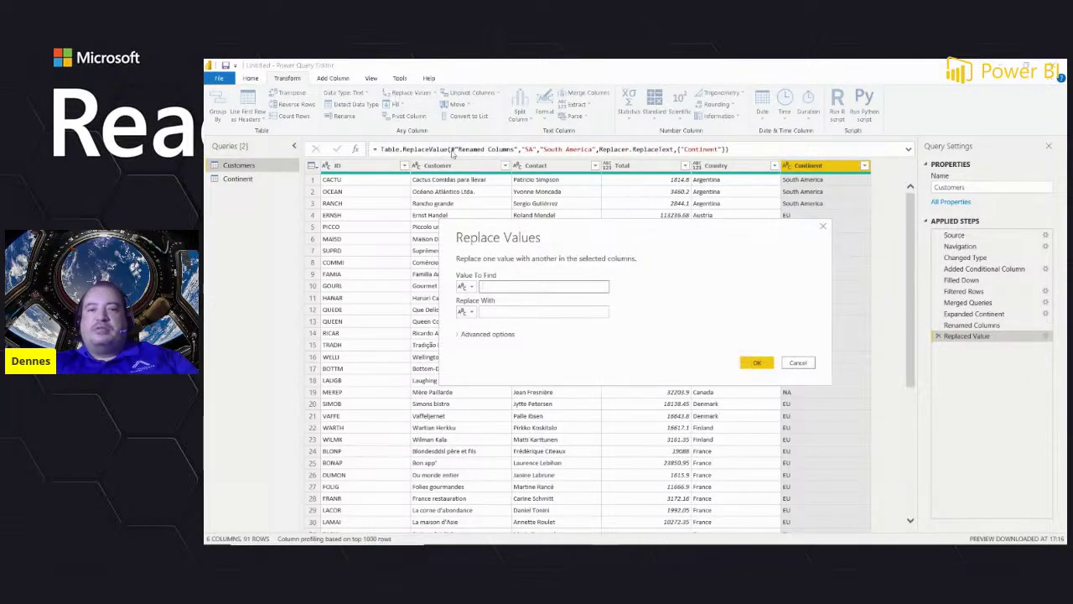
type("EU")
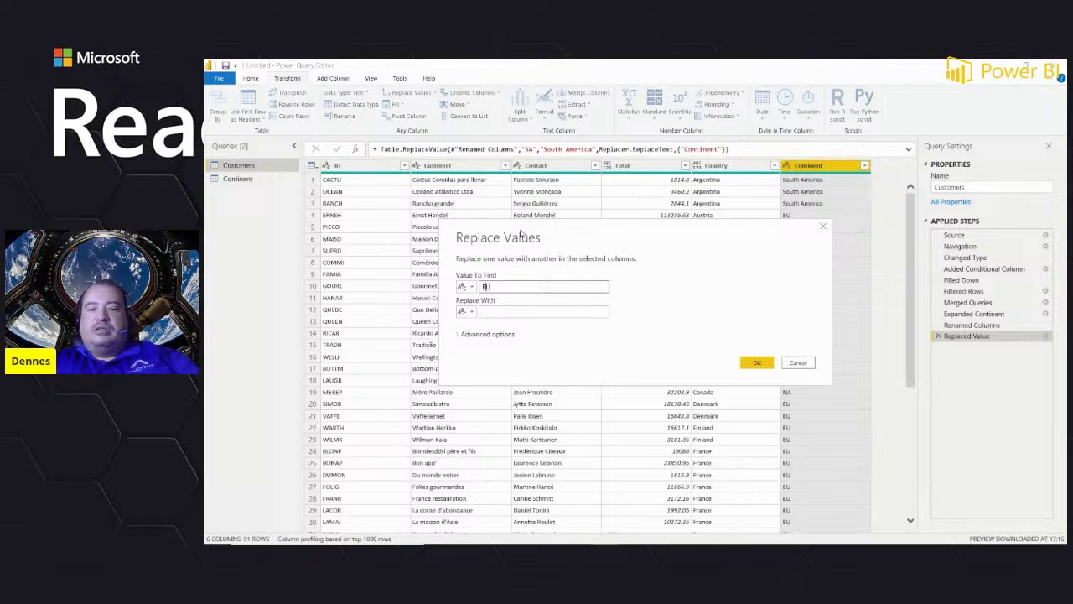
key("Tab")
type("Europ")
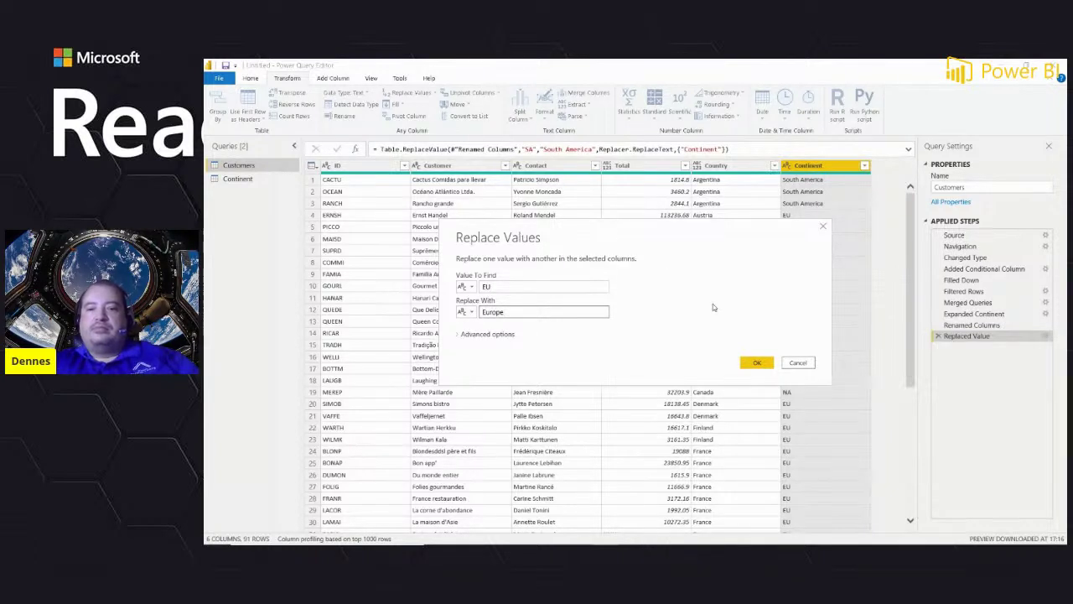
left_click(754, 363)
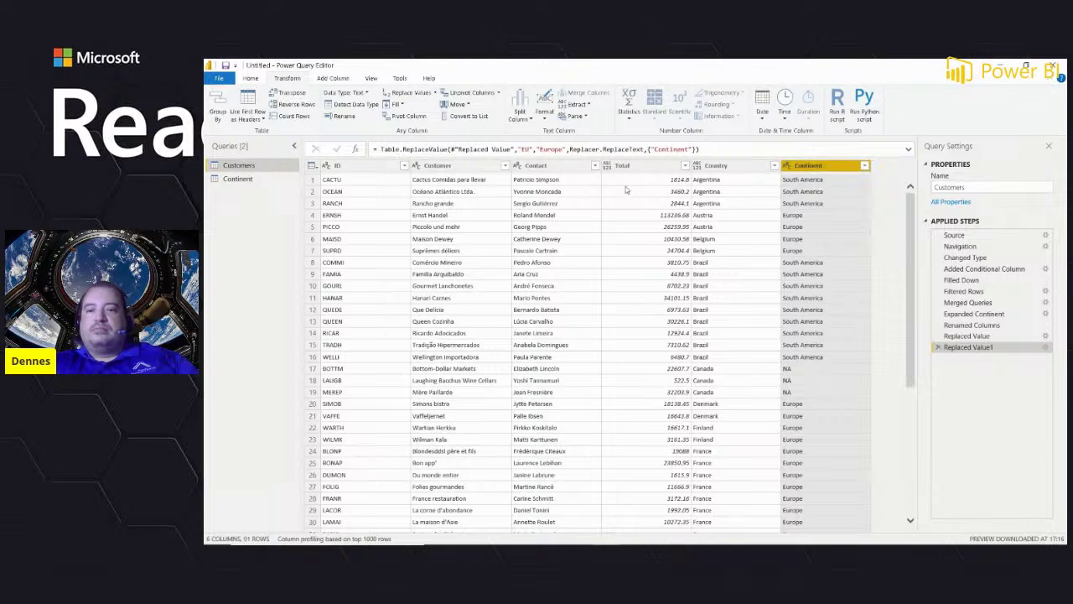
Step: Replace the value NA with North America in the Continent column of Customers and check the rows through the end of the table
left_click(408, 93)
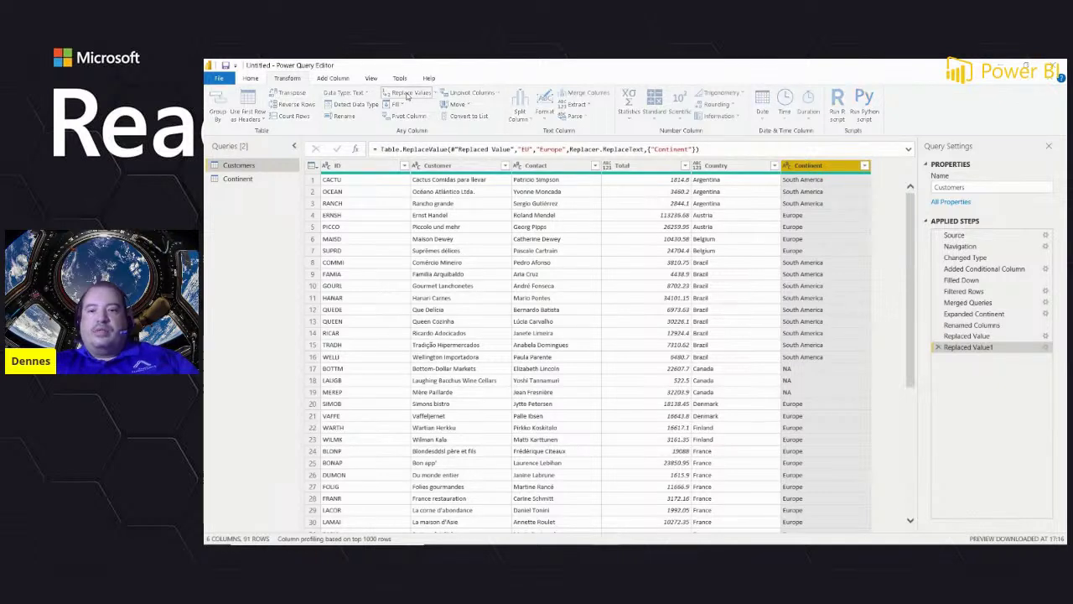
type("NA")
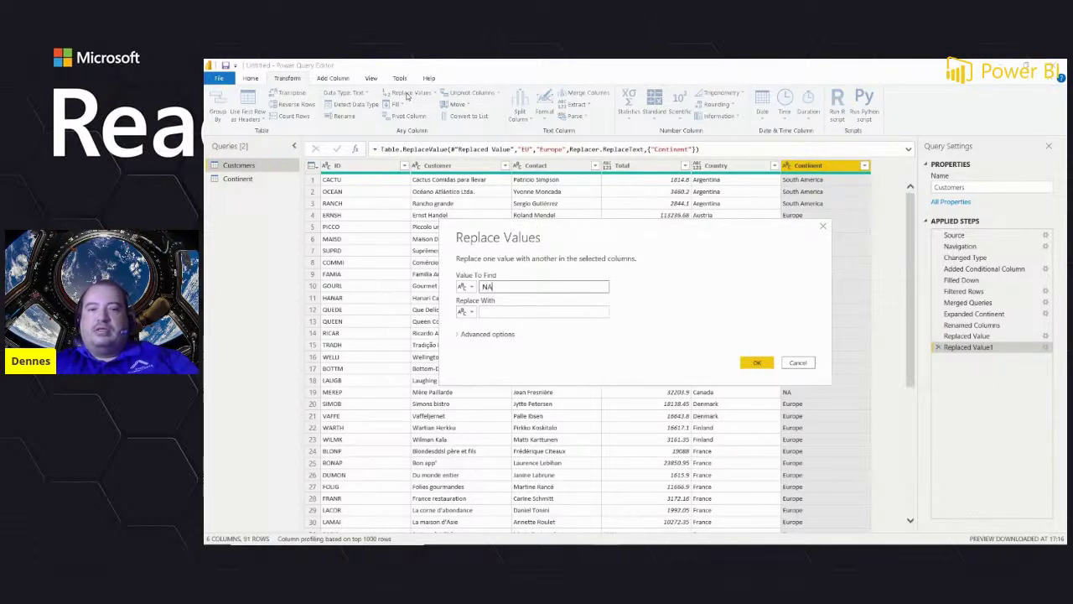
key("Tab")
key("Tab")
type("North America")
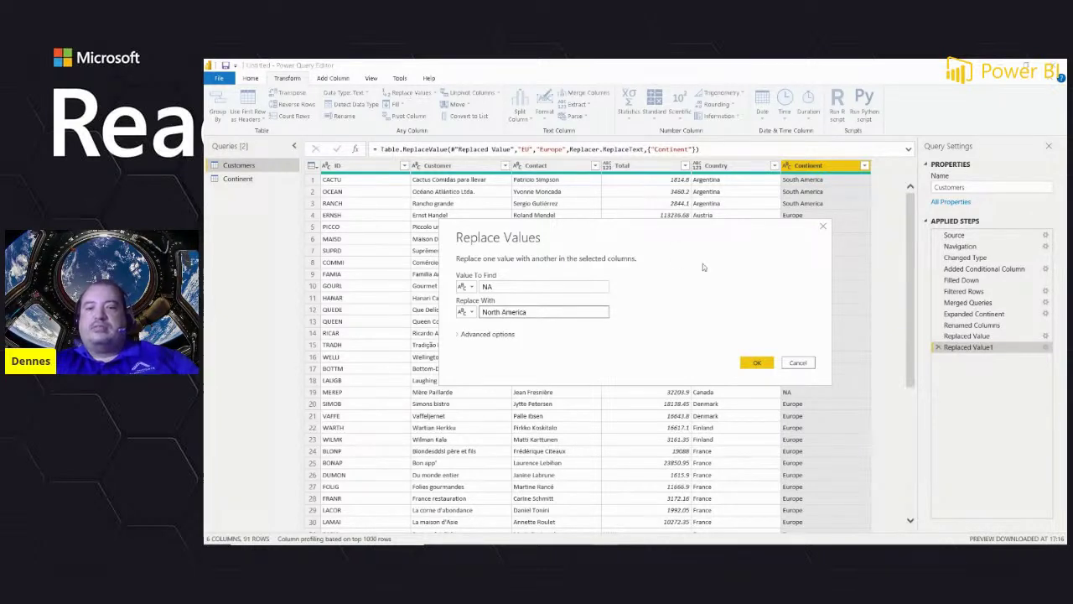
left_click(757, 362)
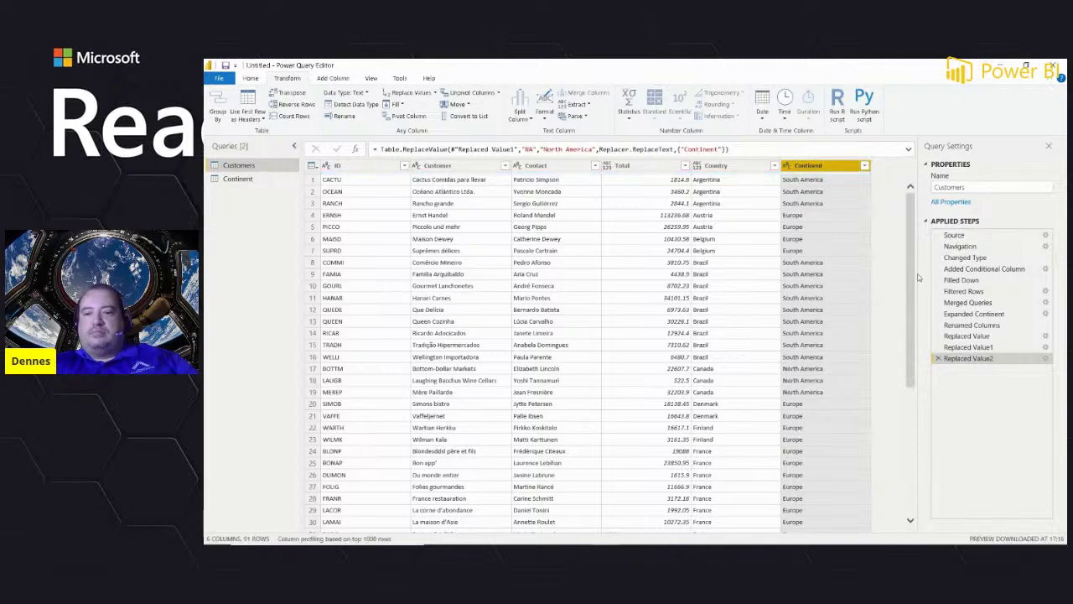
left_click_drag(911, 215, 926, 435)
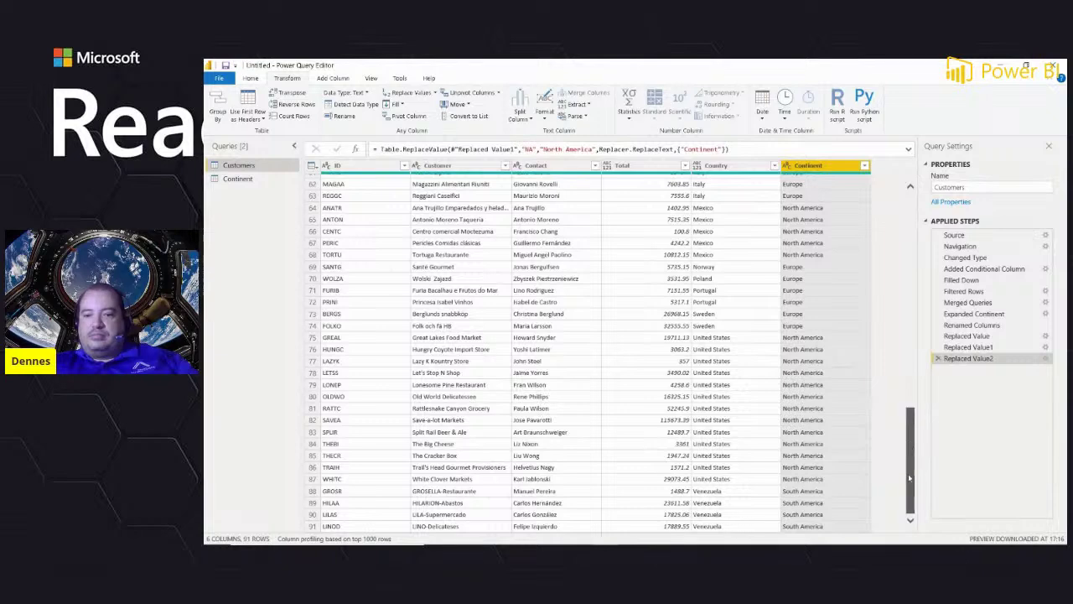
left_click_drag(911, 490, 895, 252)
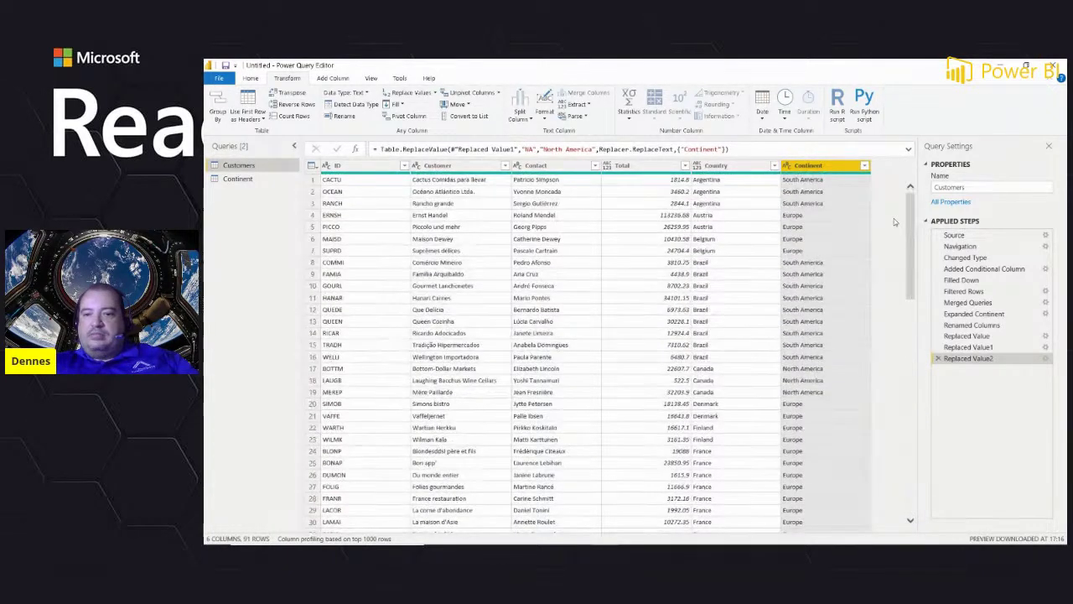
mouse_move(906, 202)
left_mouse_down()
mouse_move(910, 461)
mouse_move(909, 189)
left_mouse_up()
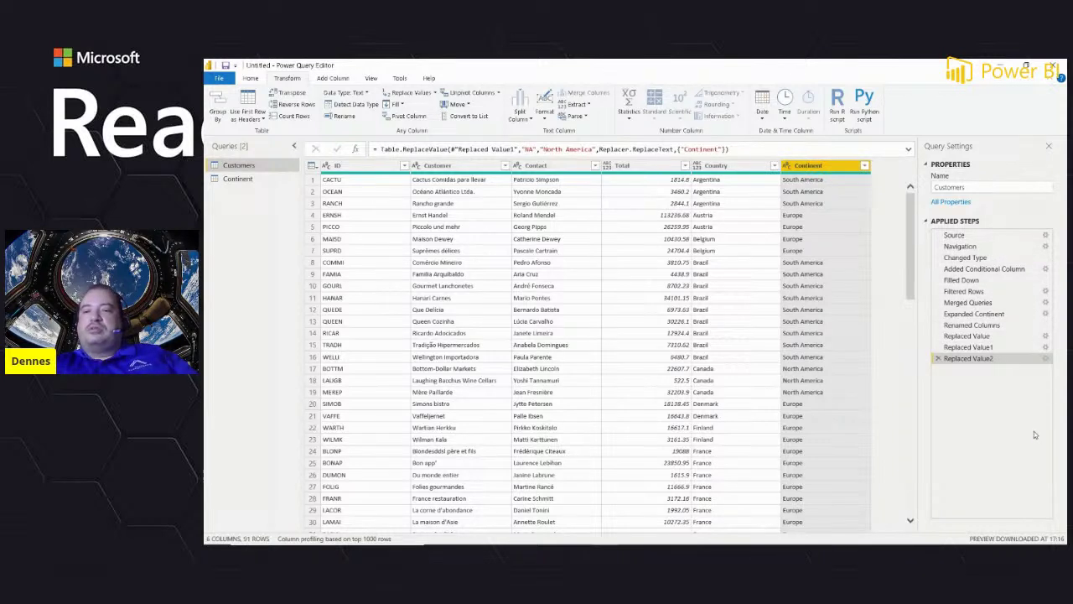
Step: Review the Customers query's applied steps in order from Source to the last value replacement, examining the table preview and formula at each stage
left_click(981, 236)
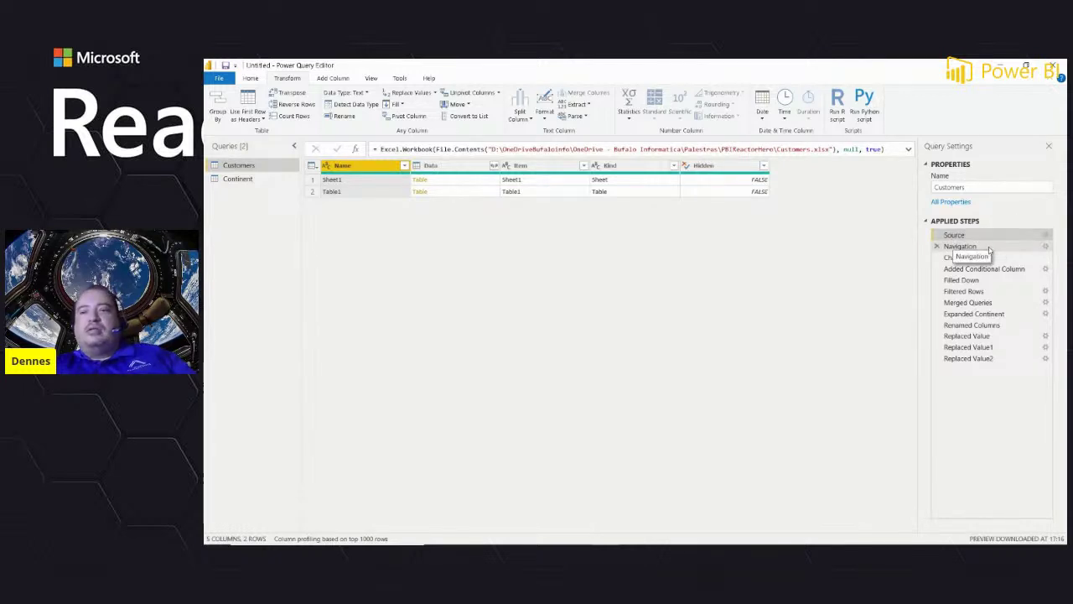
left_click(989, 247)
left_click(986, 259)
left_click(979, 269)
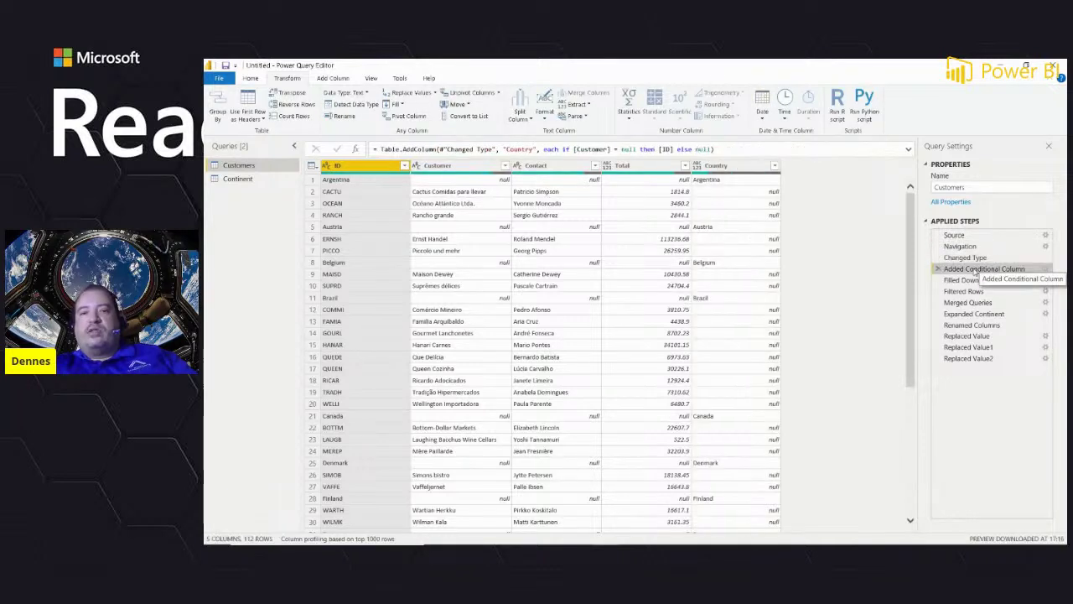
left_click(965, 280)
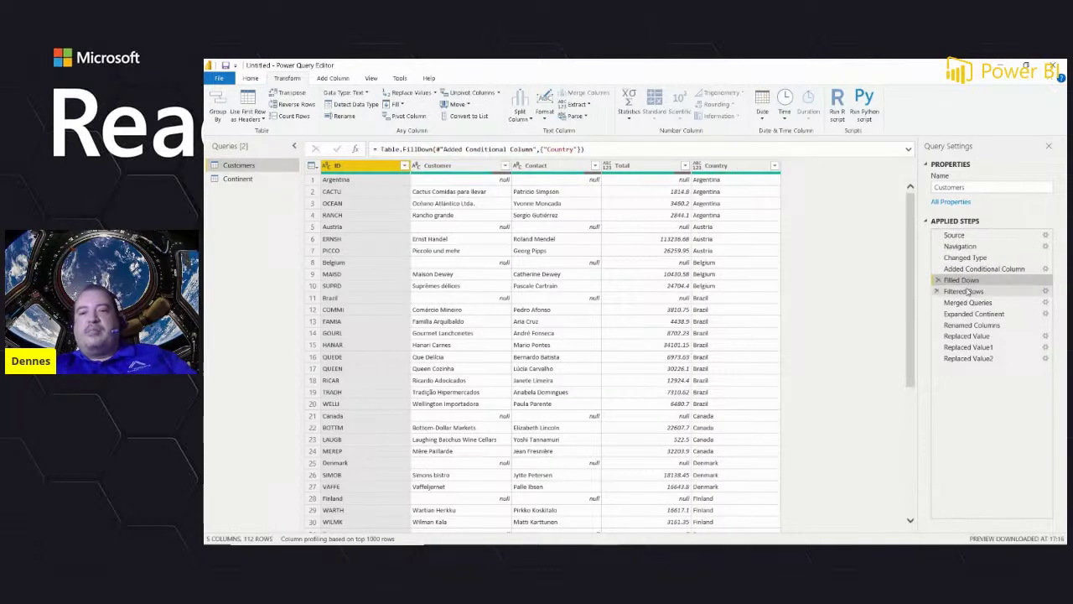
left_click(964, 291)
left_click(967, 302)
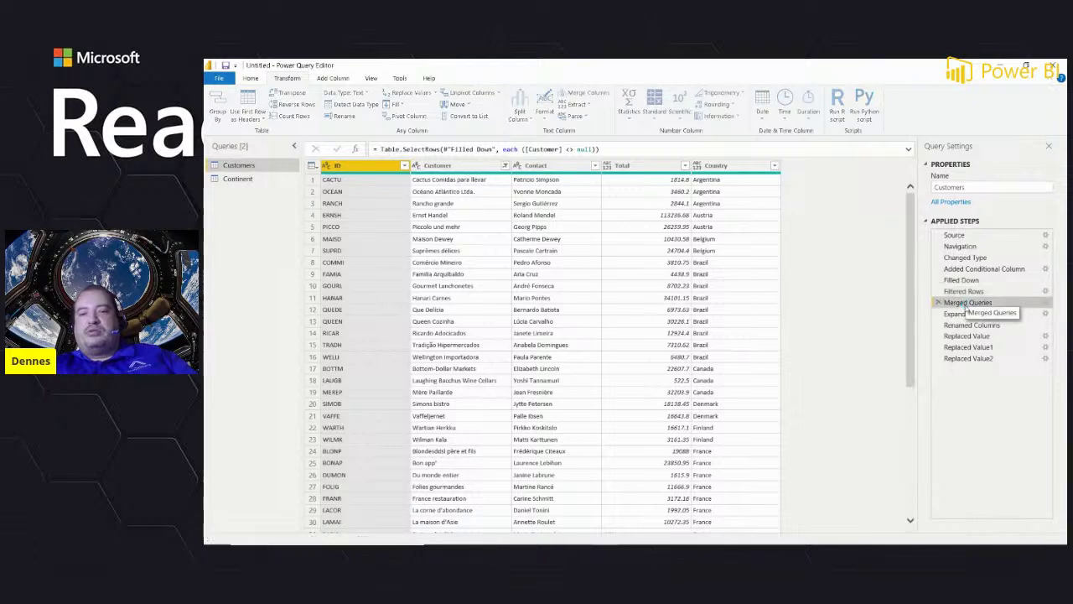
left_click(970, 324)
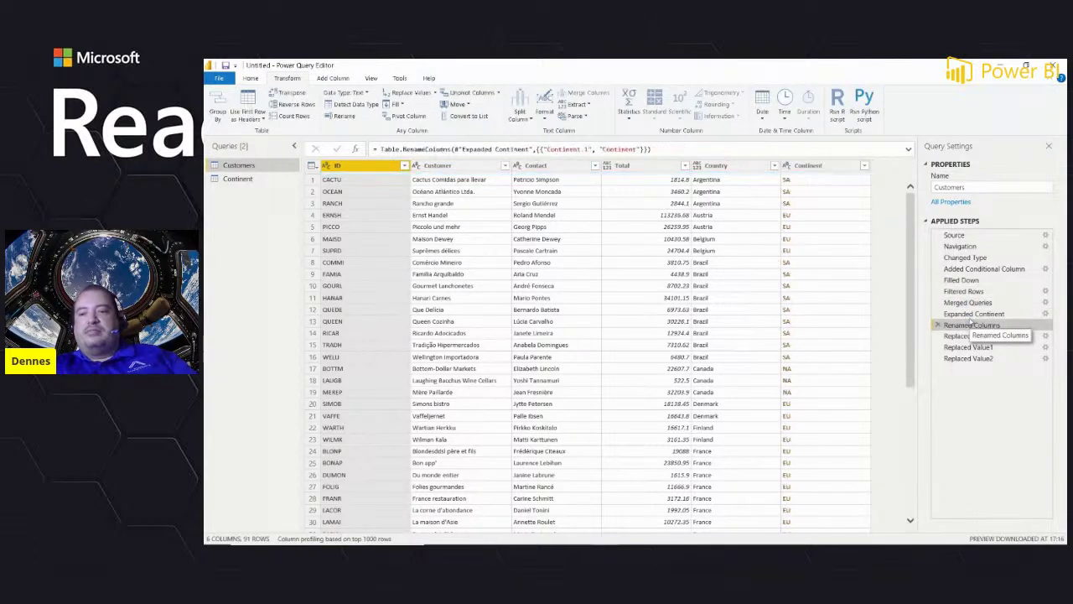
key("Up")
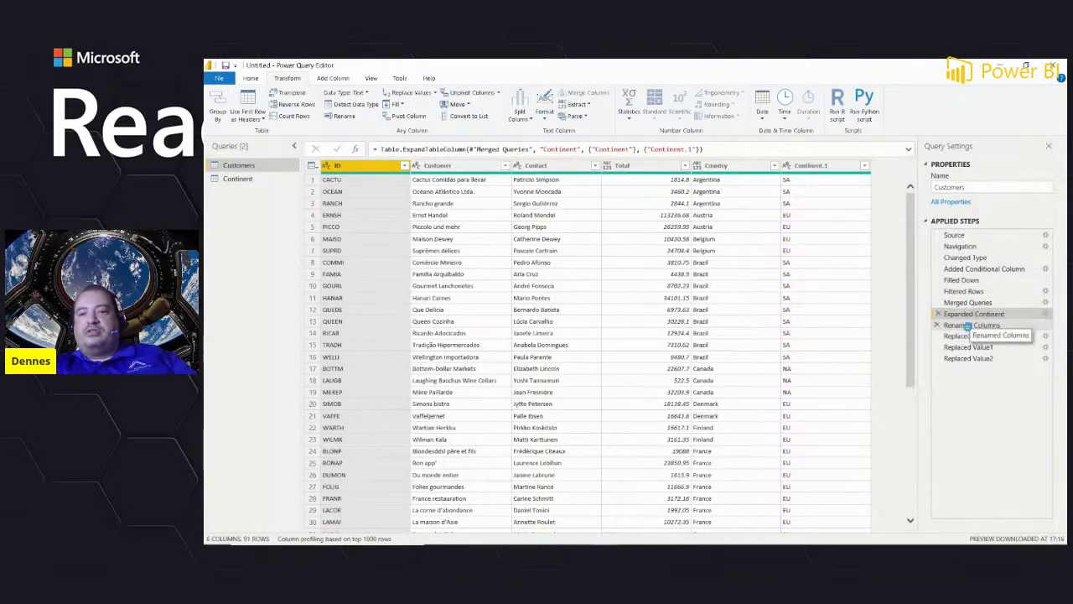
key("Down")
key("Down")
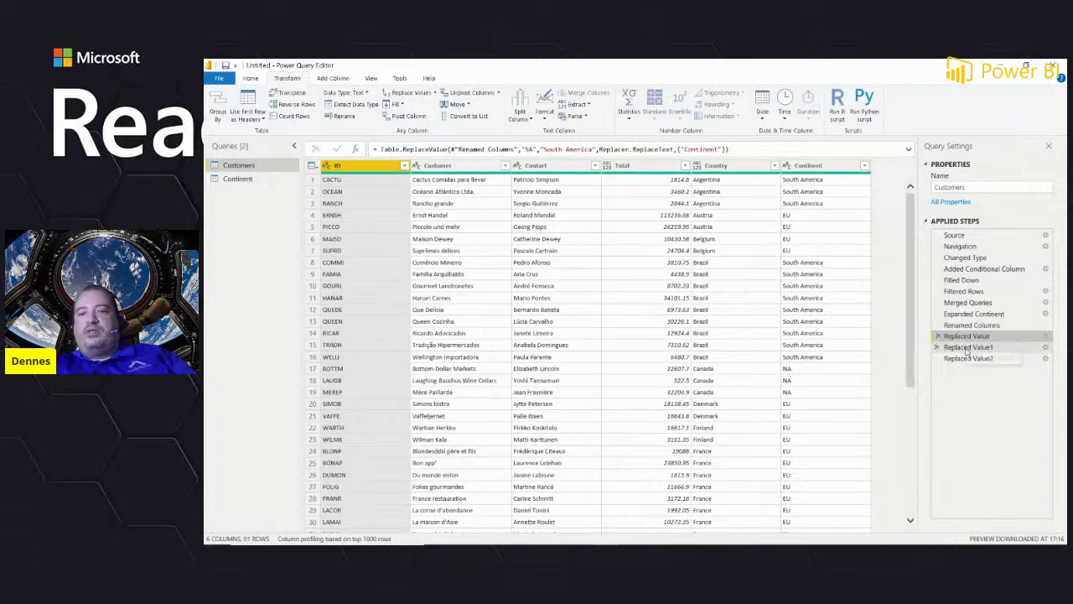
left_click(967, 347)
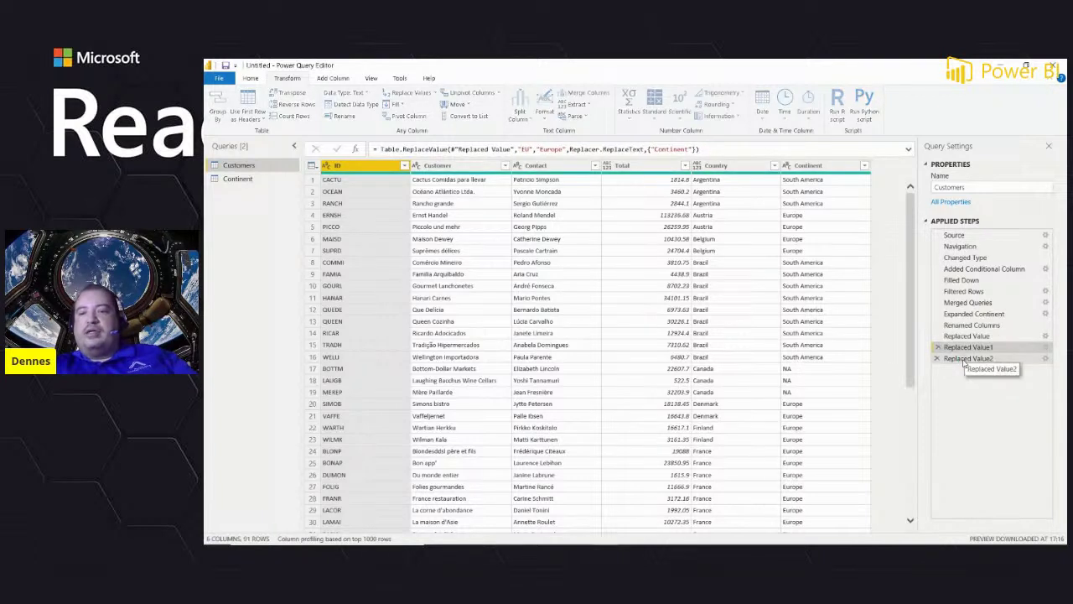
left_click(963, 359)
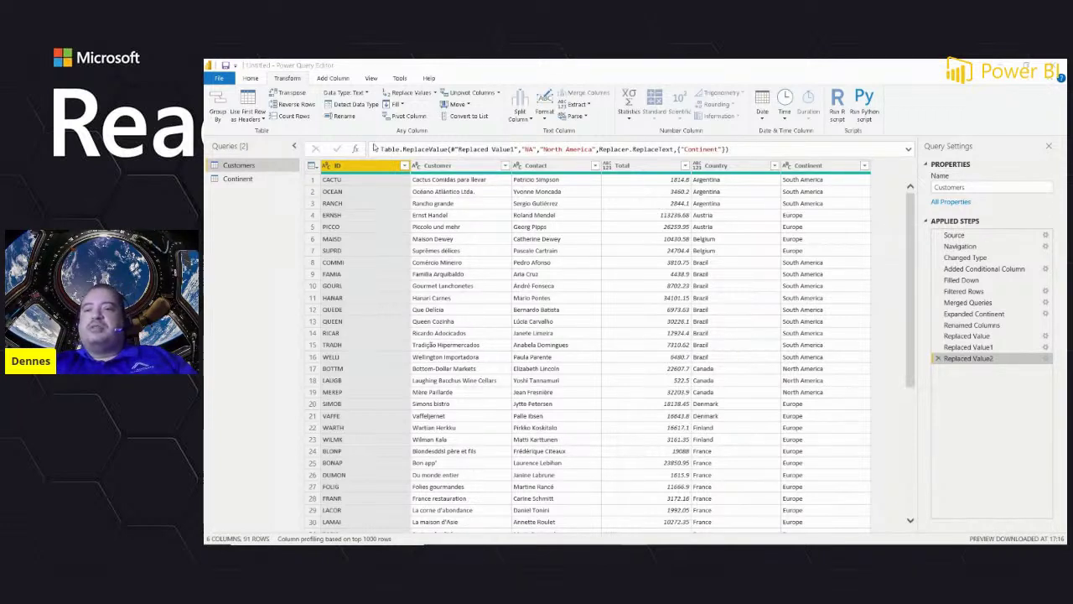
left_click(973, 237)
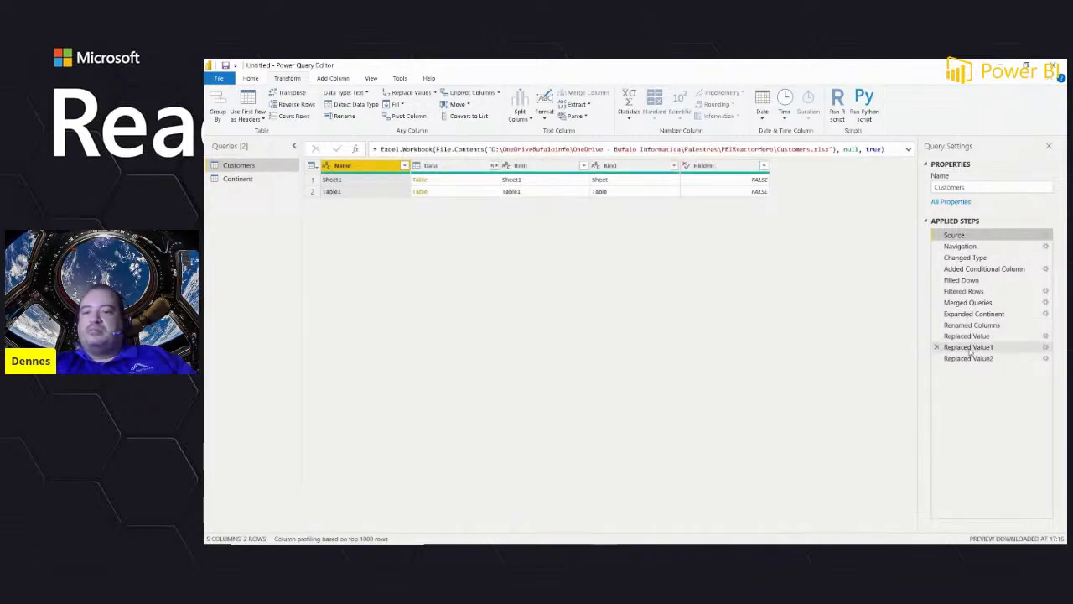
left_click(969, 359)
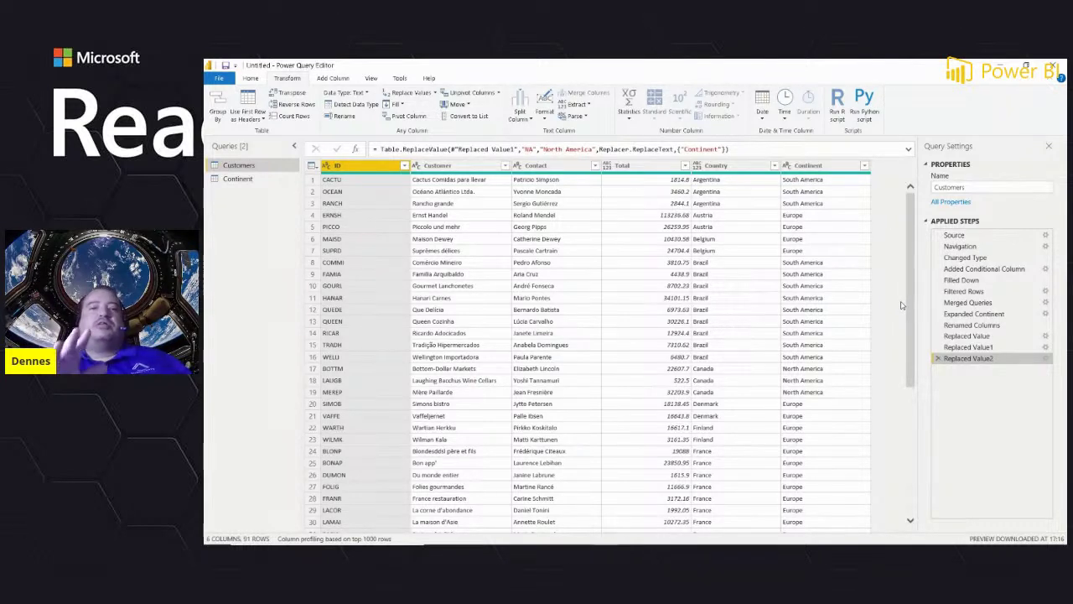
left_click(251, 78)
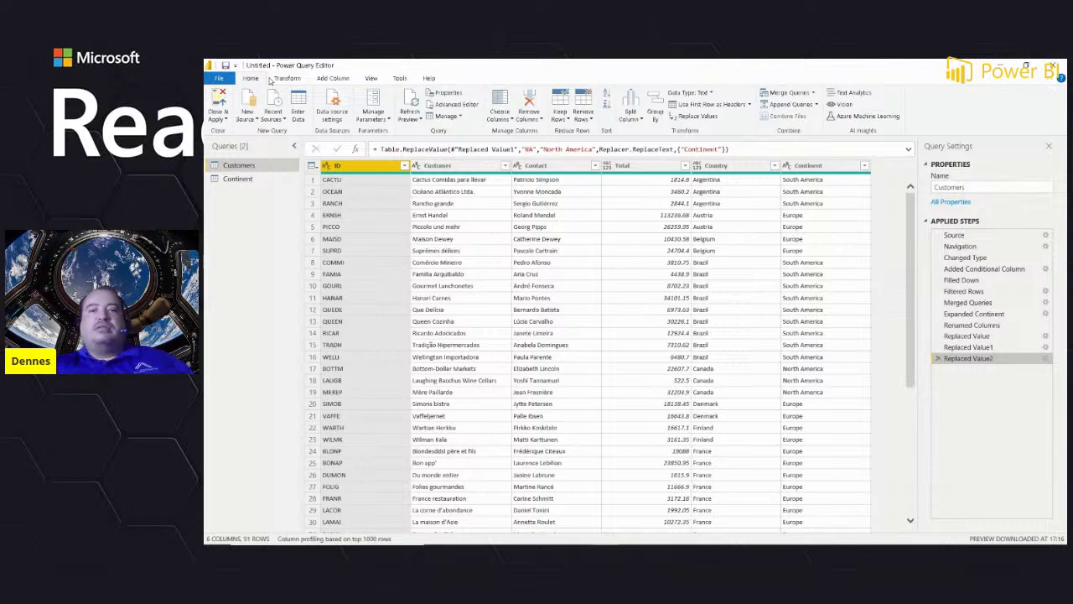
left_click(270, 78)
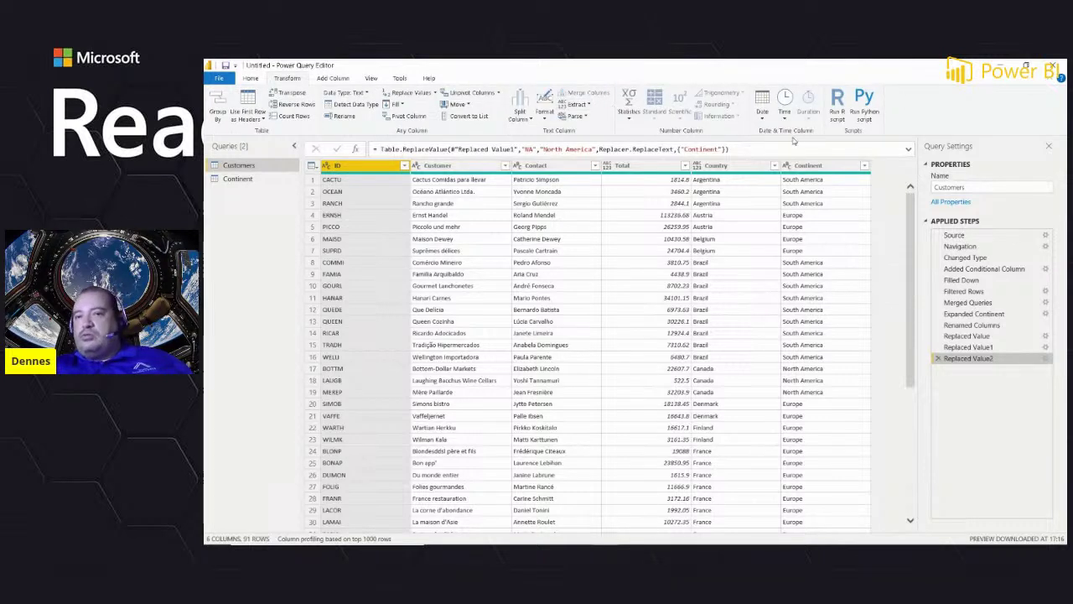
left_click(334, 78)
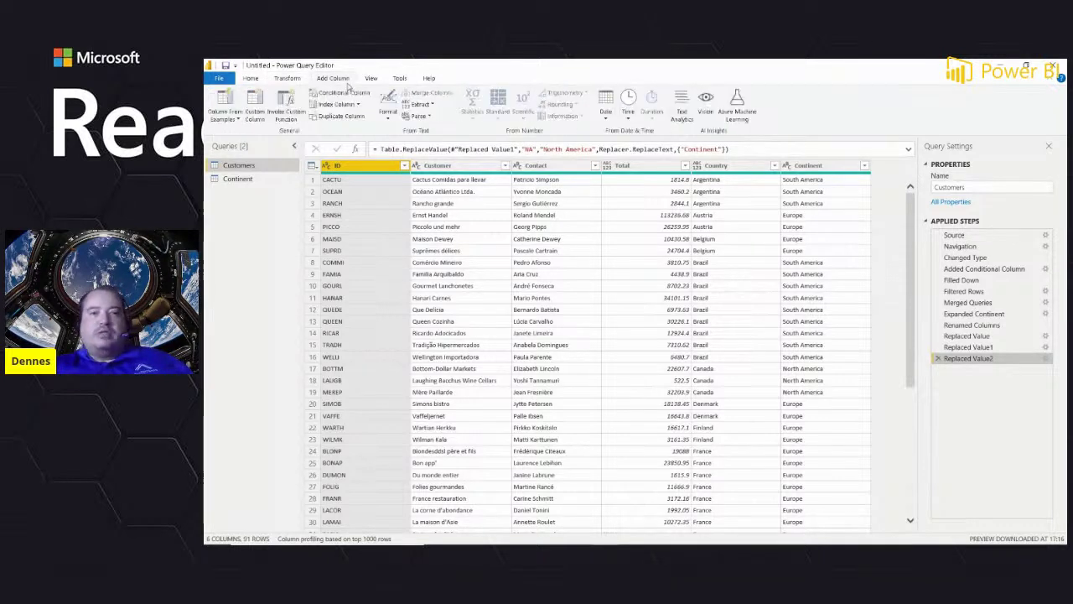
left_click(371, 78)
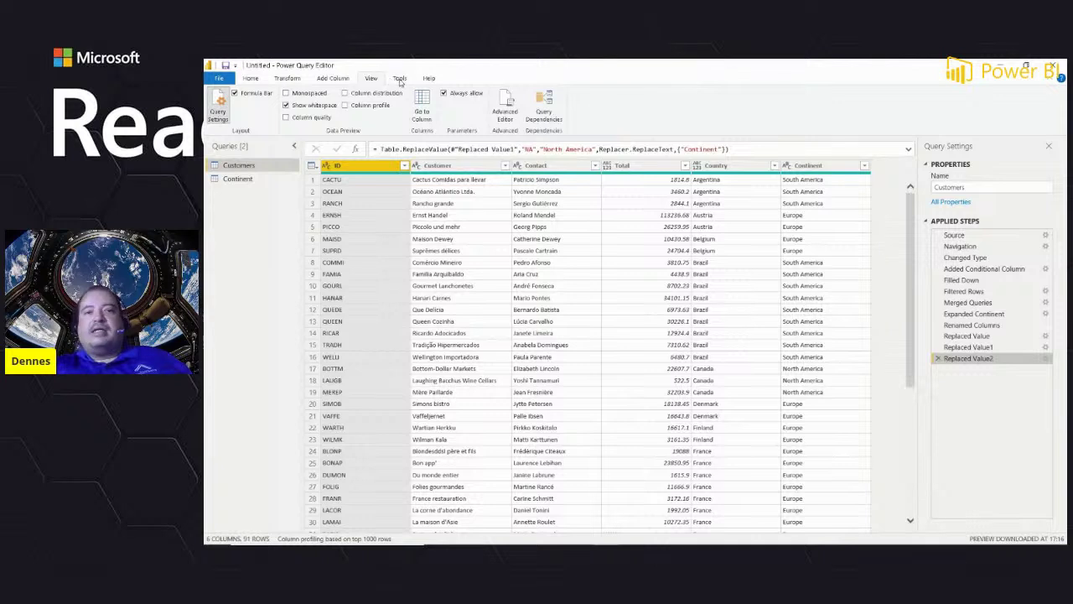
left_click(400, 79)
left_click(283, 78)
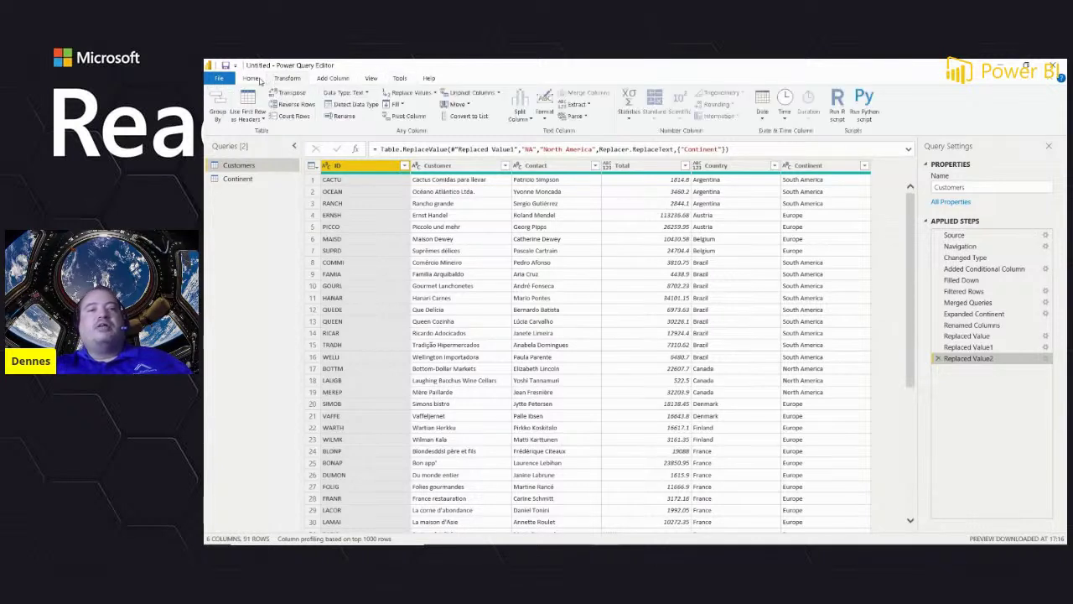
left_click(256, 78)
left_click(282, 78)
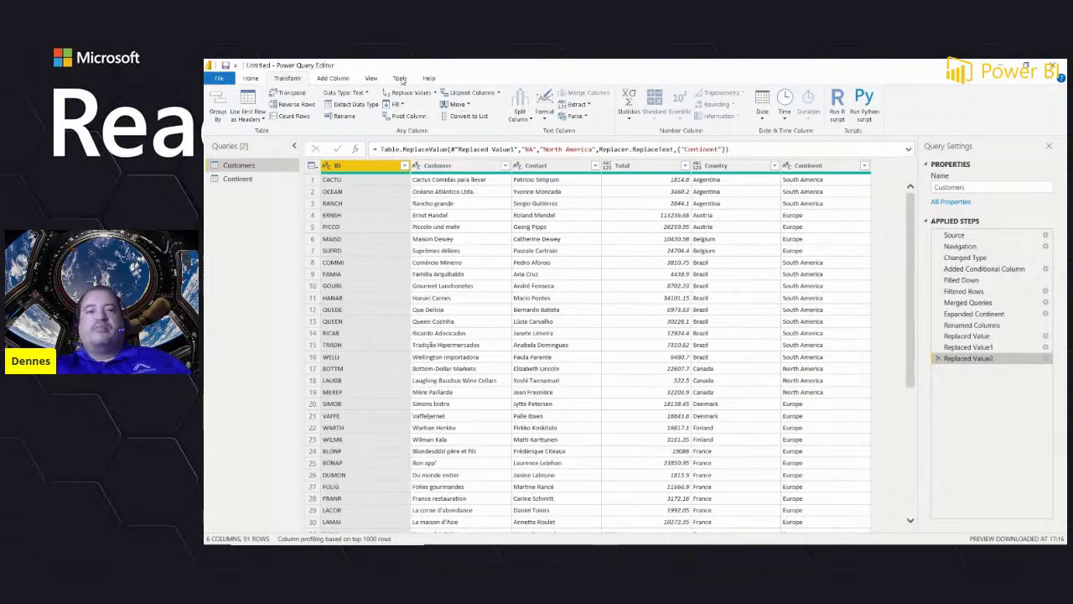
Step: Examine the full M script of the Customers query in the Advanced Editor, including its Table1_Table line, and close it without changes
left_click(380, 80)
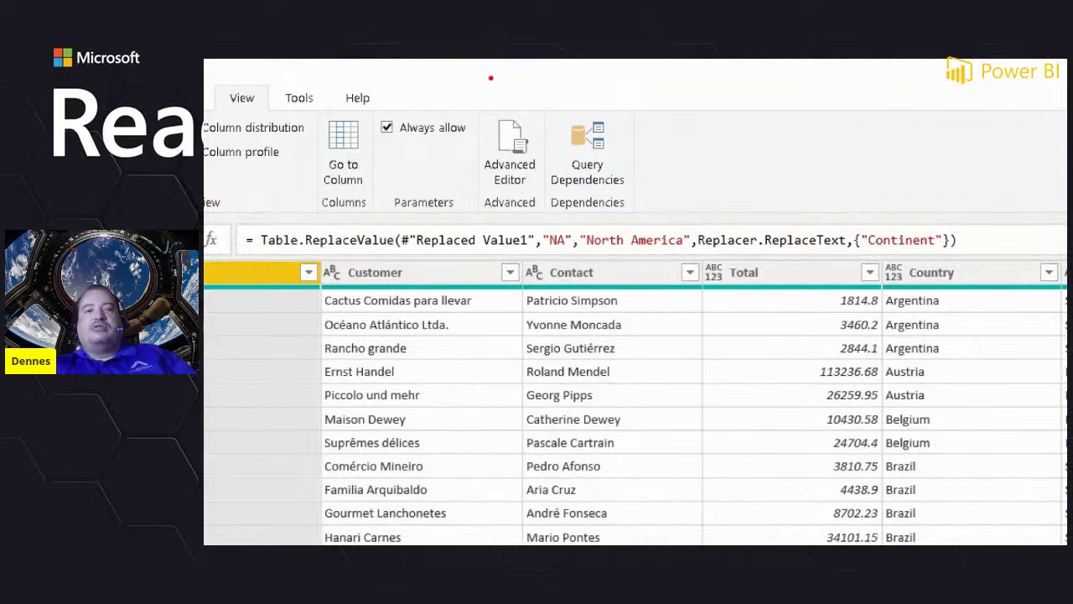
mouse_move(488, 84)
left_mouse_down()
mouse_move(449, 134)
mouse_move(470, 239)
mouse_move(562, 187)
mouse_move(529, 86)
mouse_move(477, 97)
left_mouse_up()
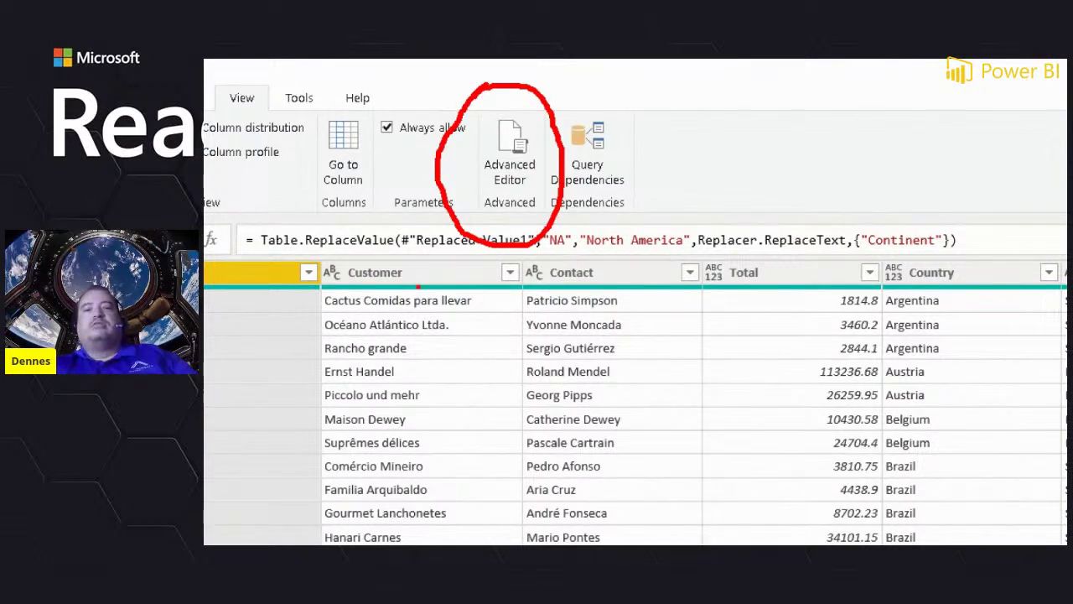
key("Escape")
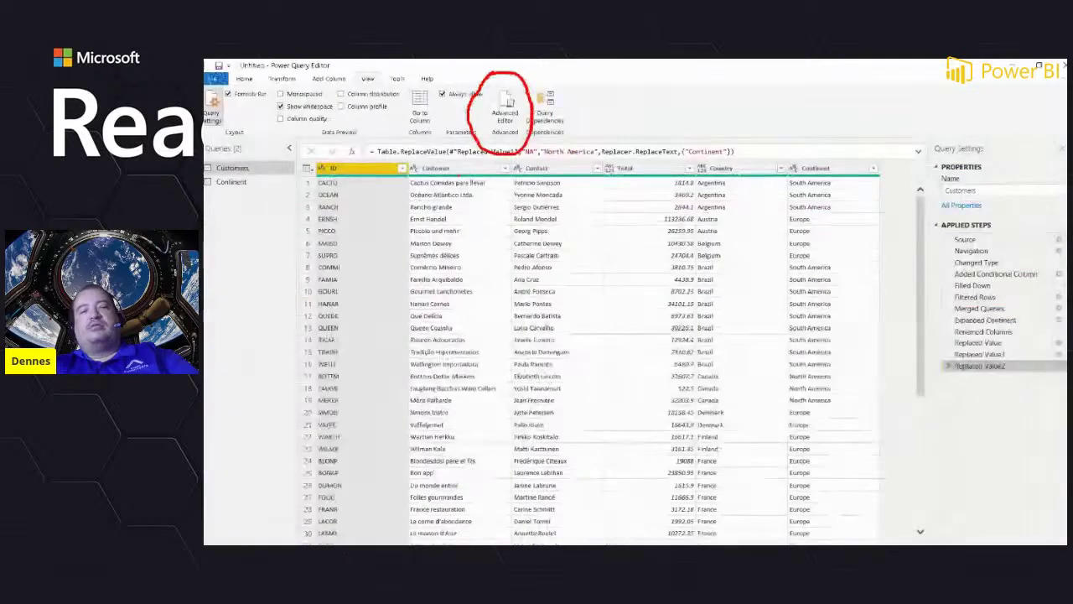
left_click(503, 105)
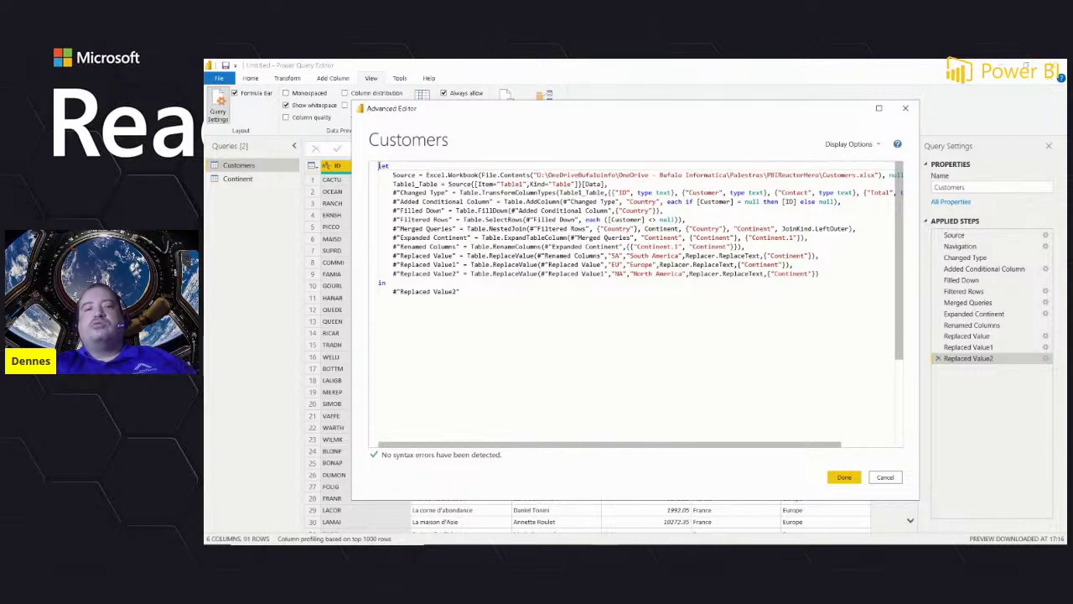
left_click_drag(383, 165, 727, 329)
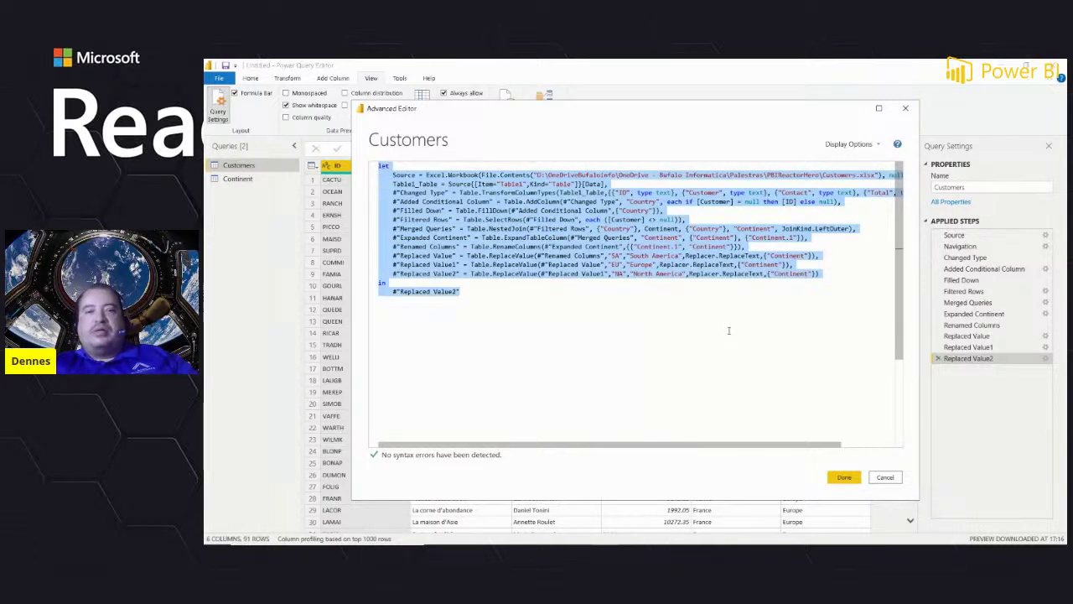
left_click(715, 326)
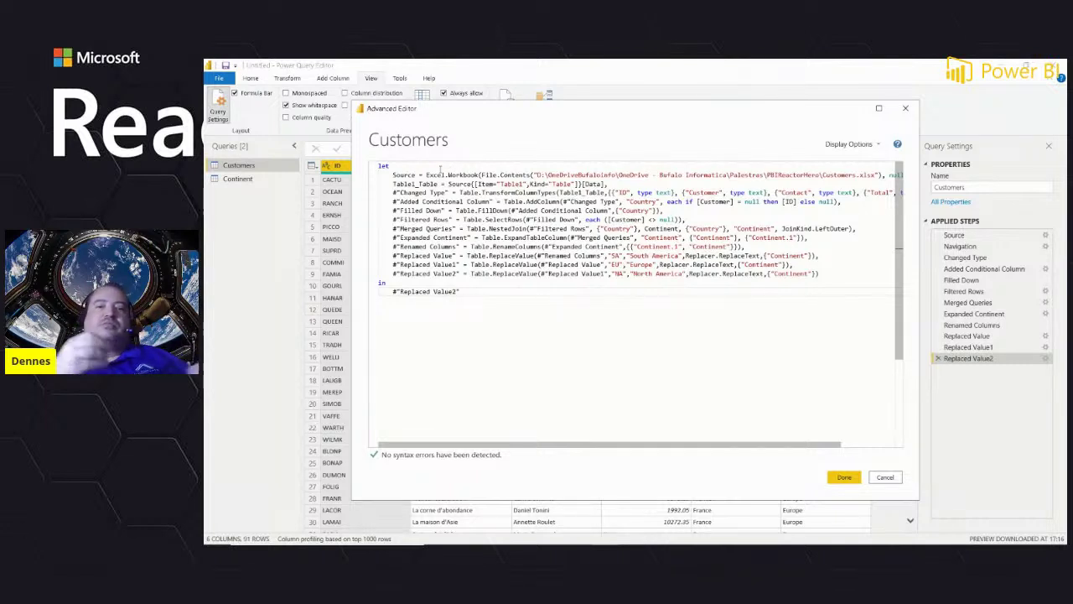
left_click_drag(393, 184, 610, 184)
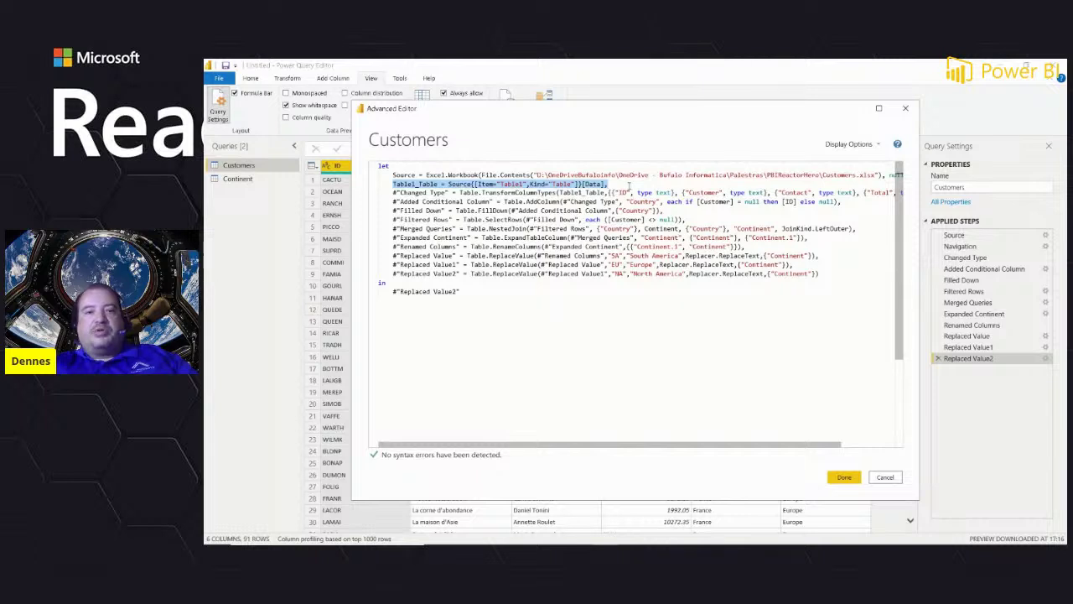
left_click(617, 186)
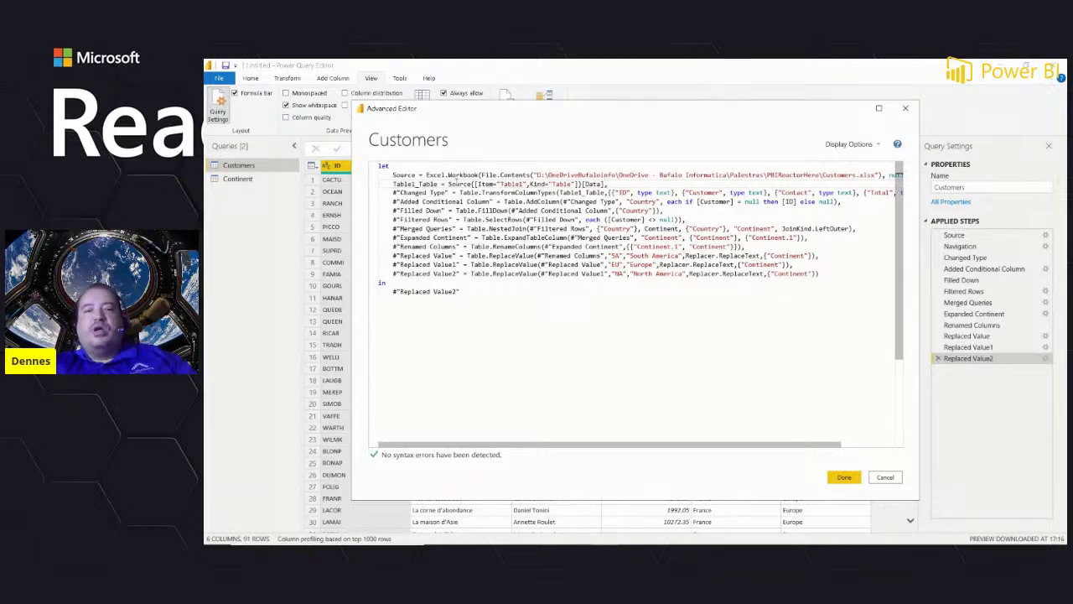
left_click(427, 184)
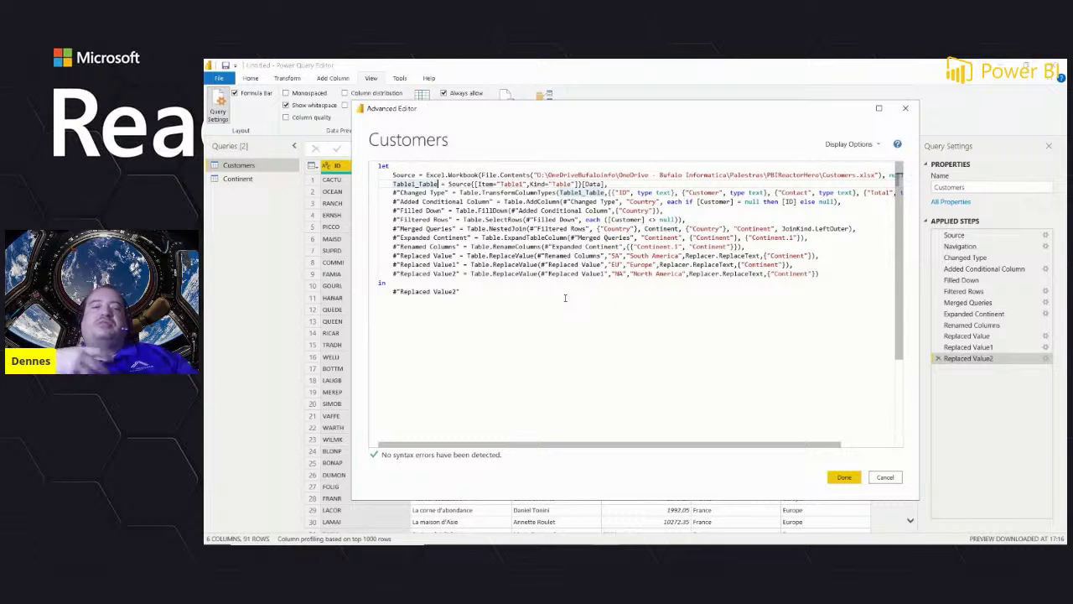
left_click(565, 297)
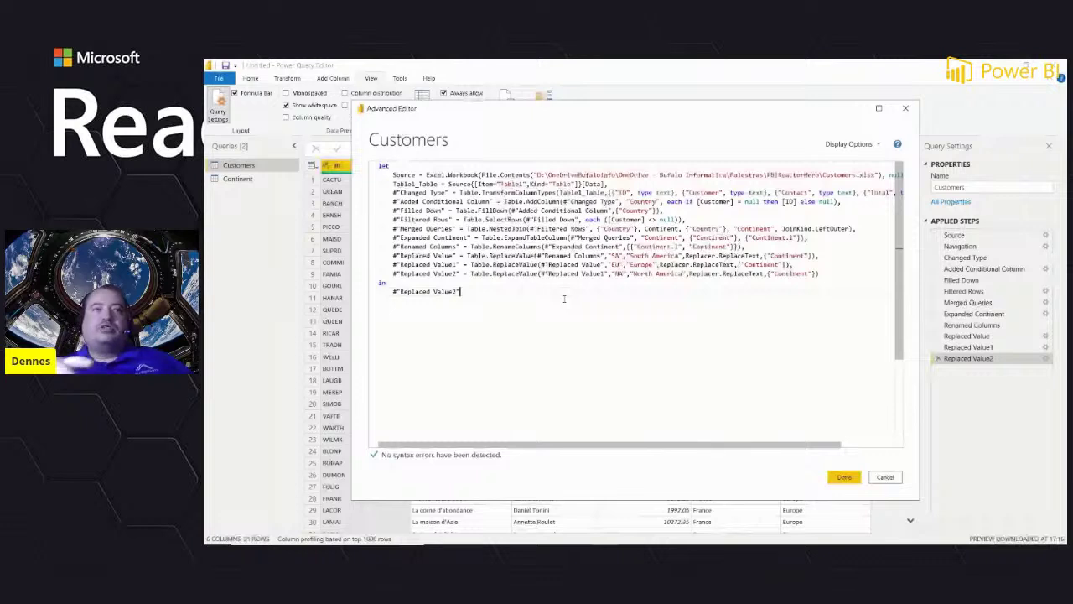
left_click(887, 477)
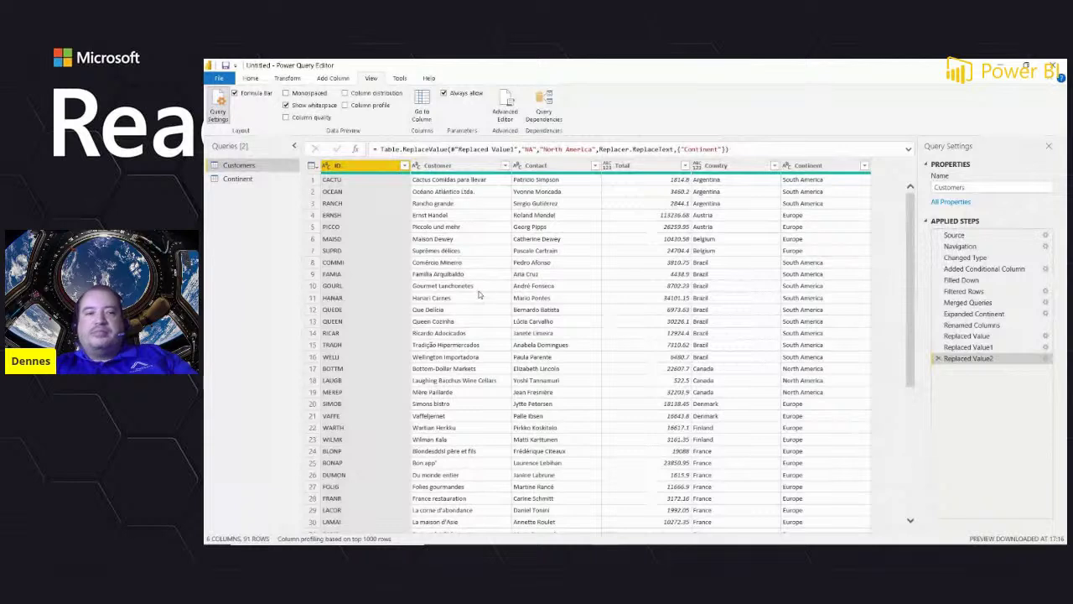
Step: Disable loading of the Continent query into the report model
left_click(235, 179)
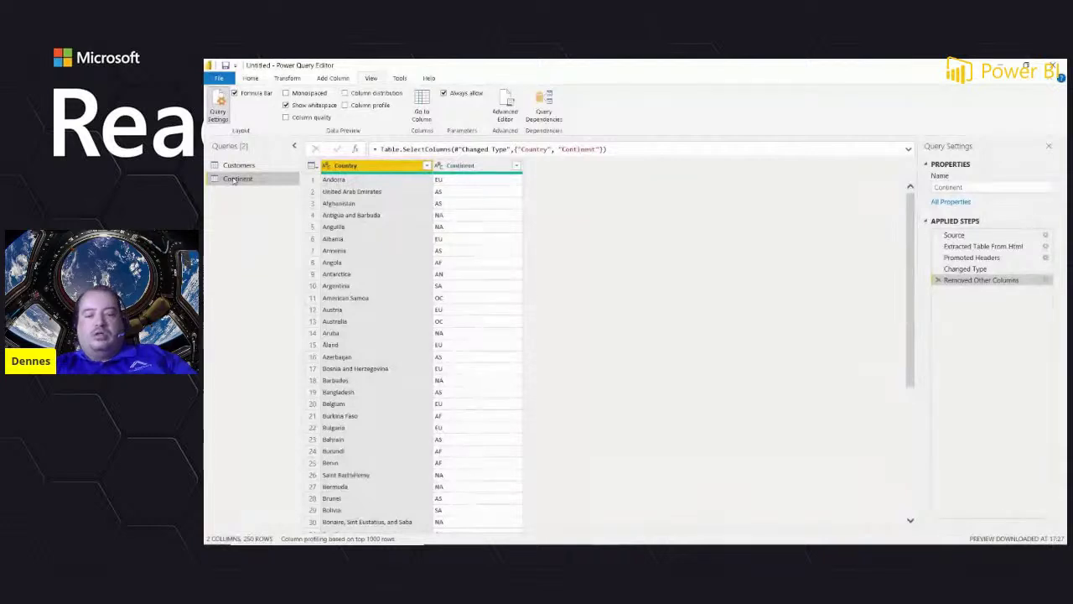
right_click(234, 182)
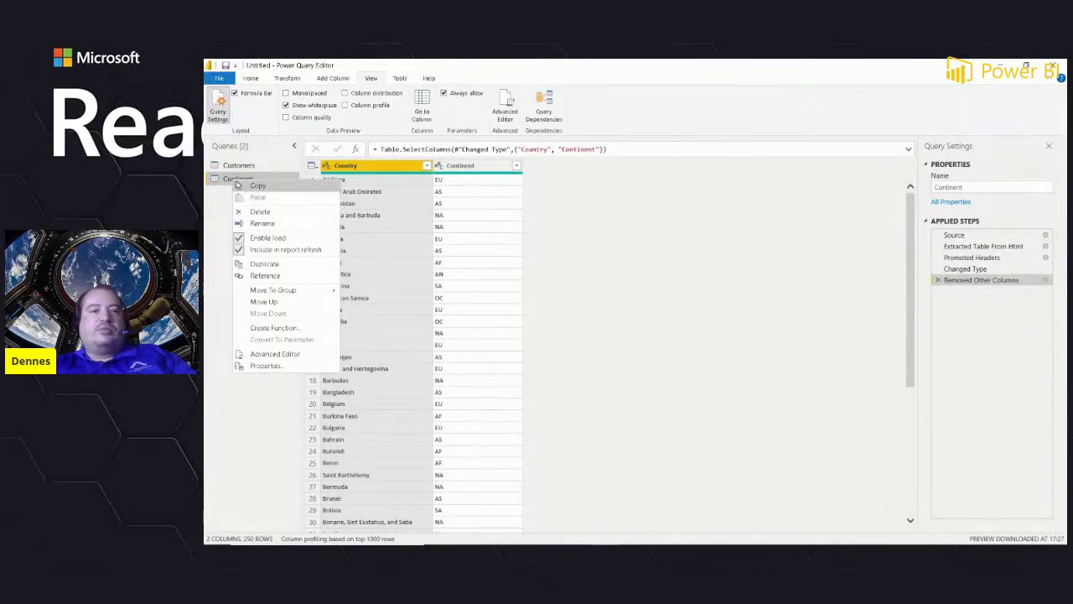
left_click(242, 242)
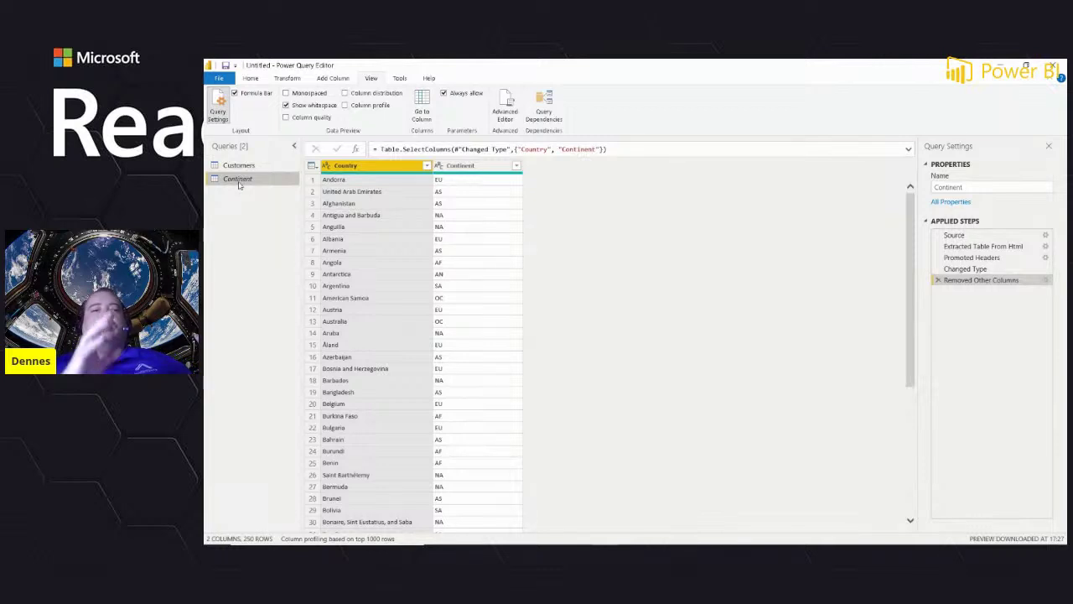
Step: Apply the pending query changes to load Customers and switch to the report window in Power BI Desktop
left_click(248, 80)
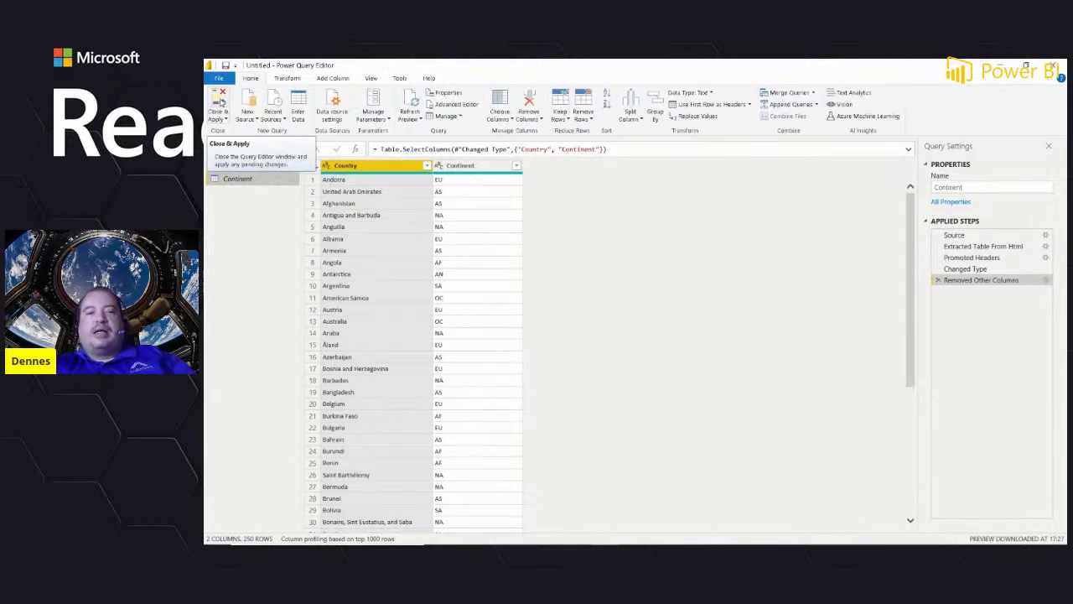
left_click(241, 165)
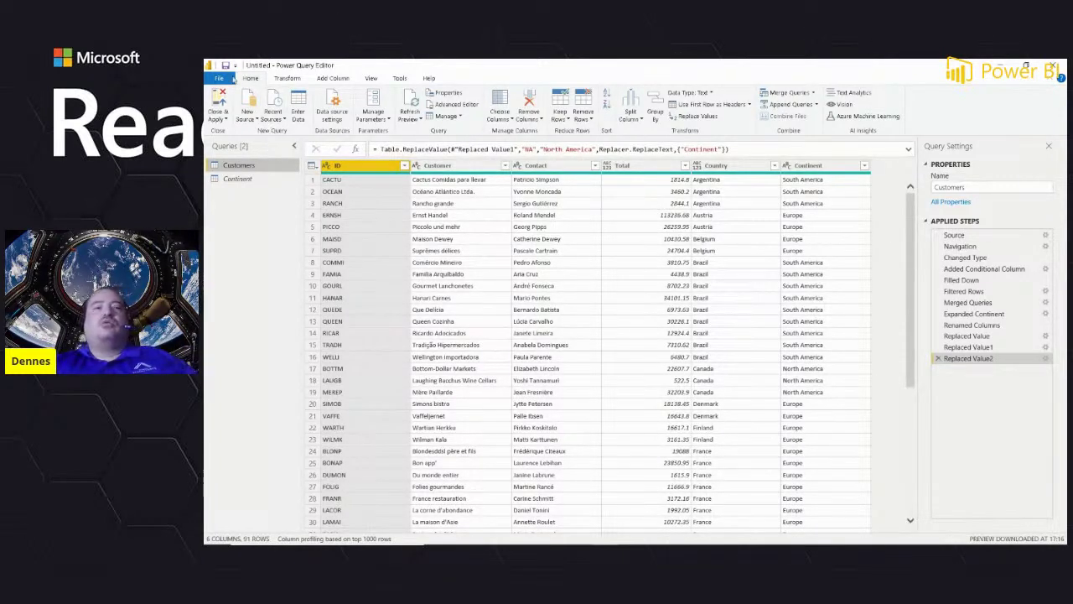
key("alt+Tab")
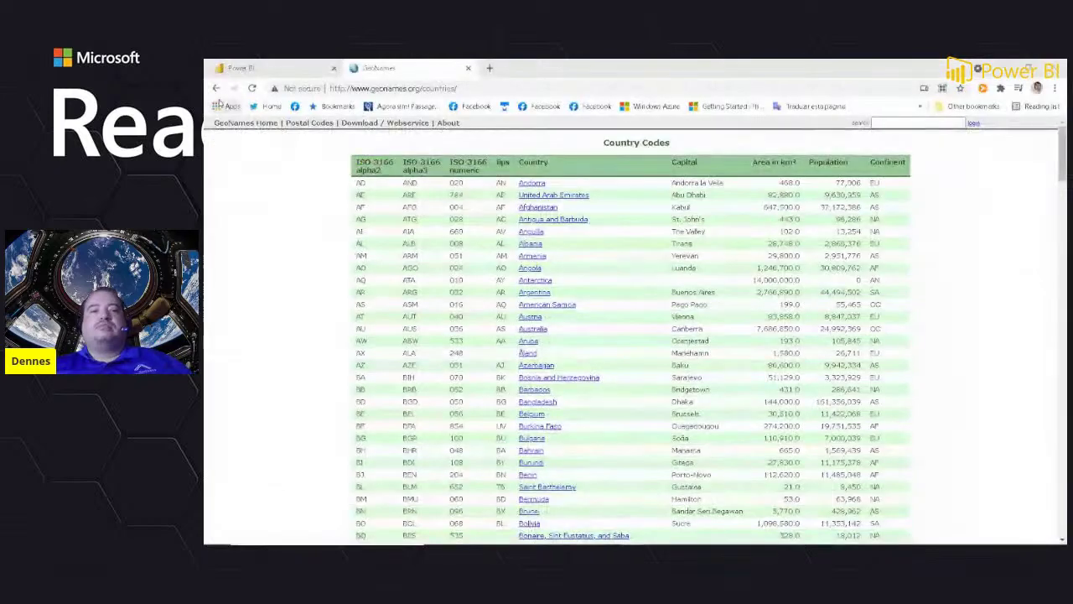
key("alt+Tab")
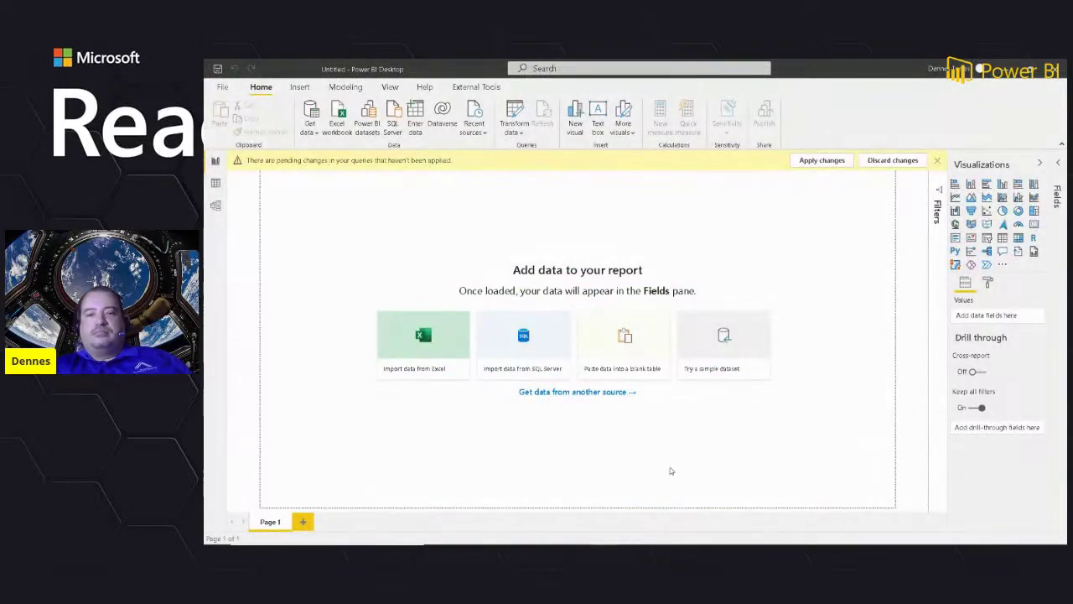
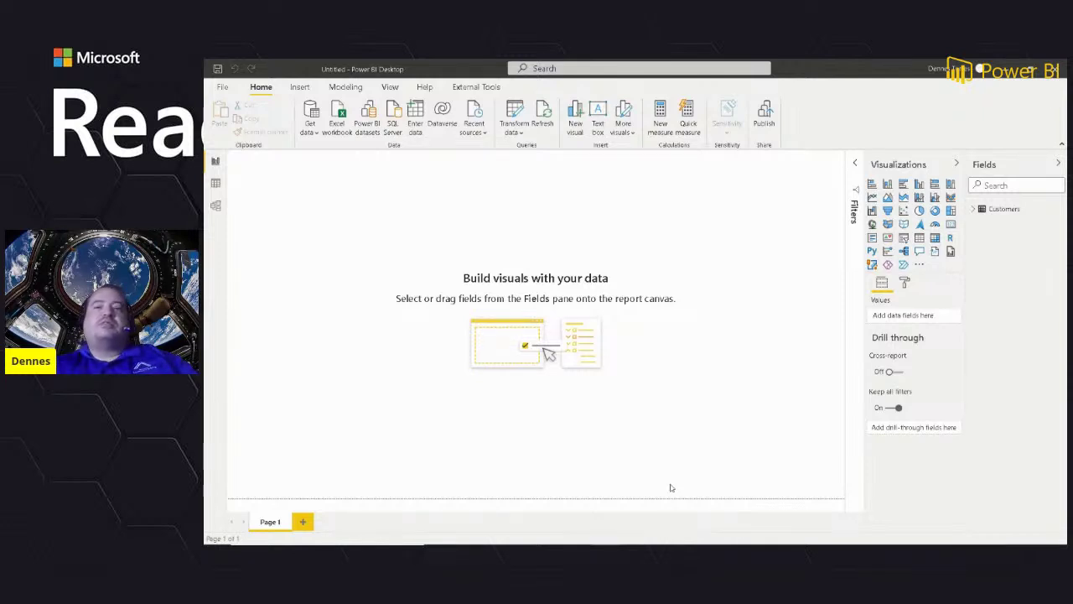
Step: Try to set the data type of the Customers table's Total field to Decimal number in the model view
left_click(973, 214)
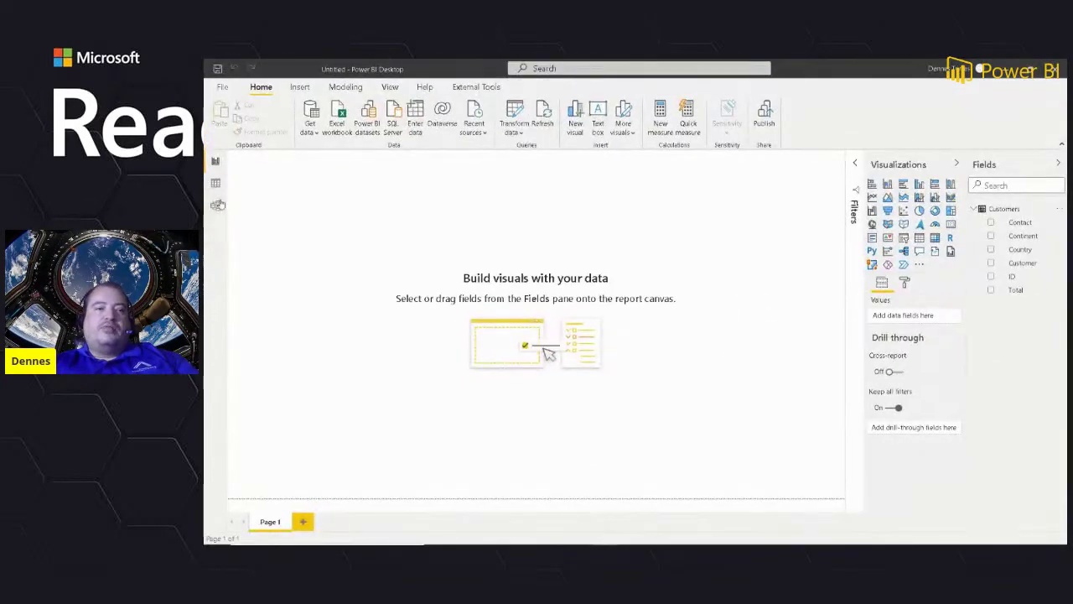
left_click(215, 205)
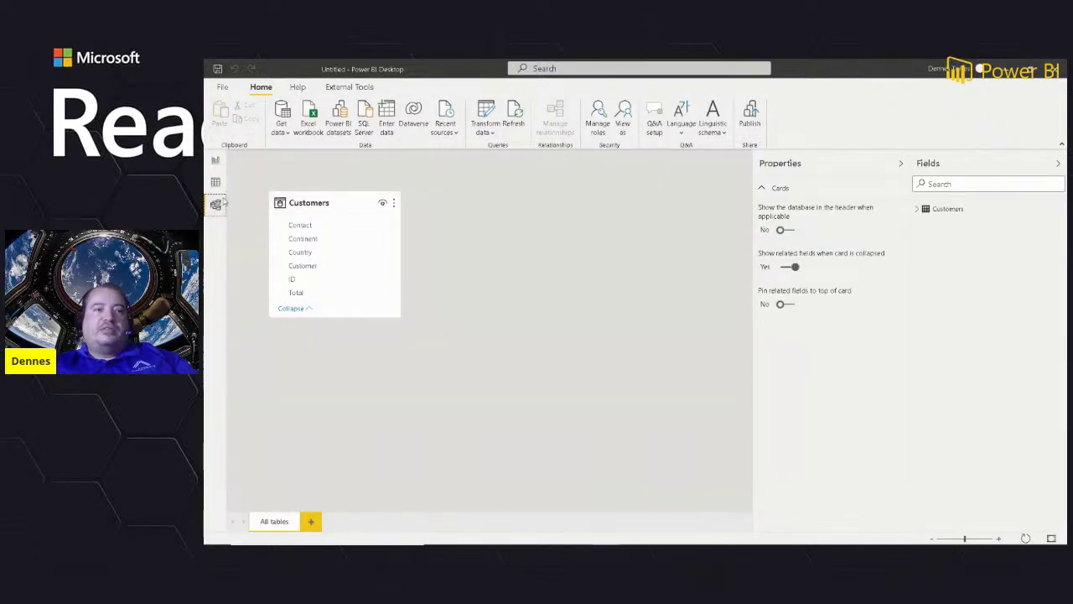
left_click(298, 295)
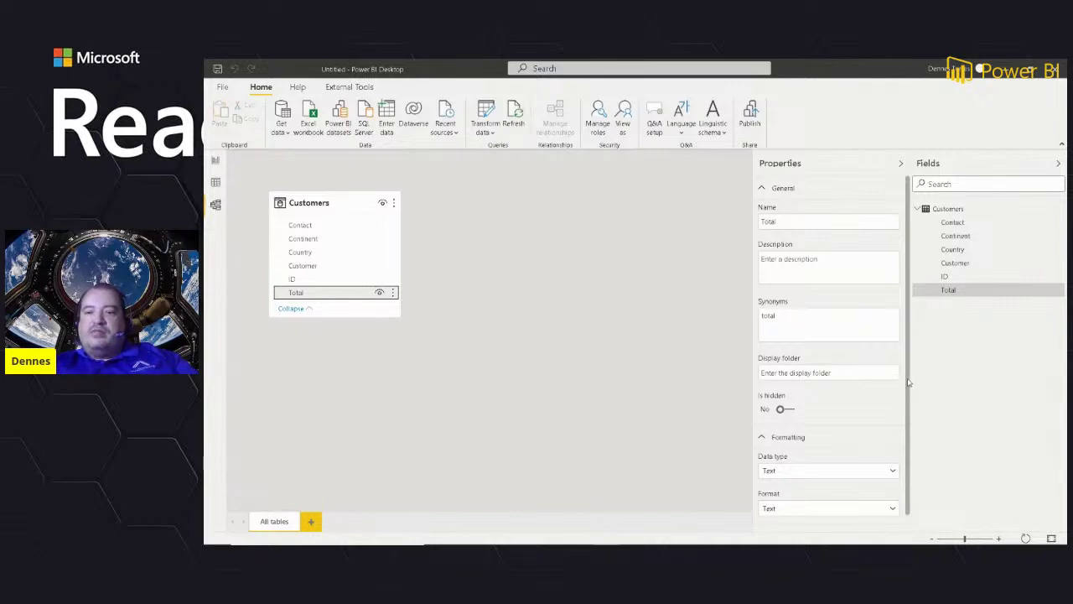
left_click(893, 473)
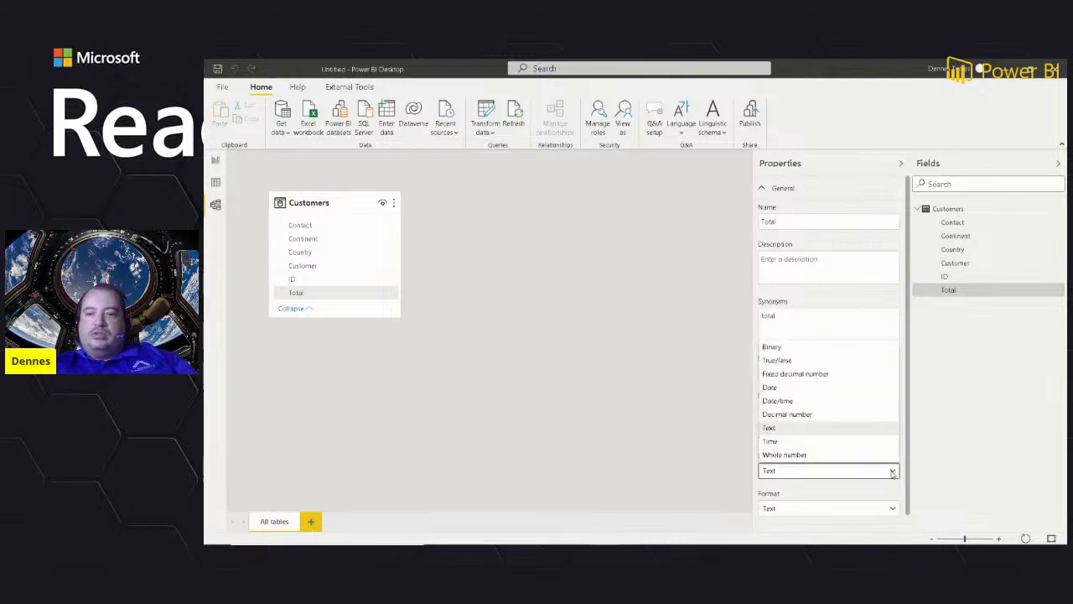
left_click(834, 417)
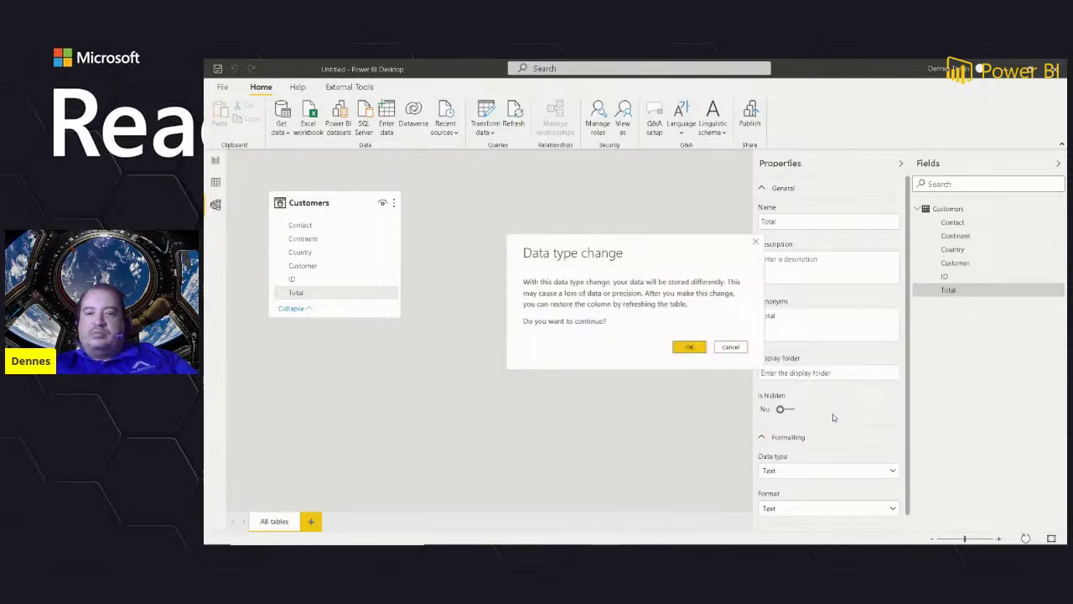
left_click(692, 348)
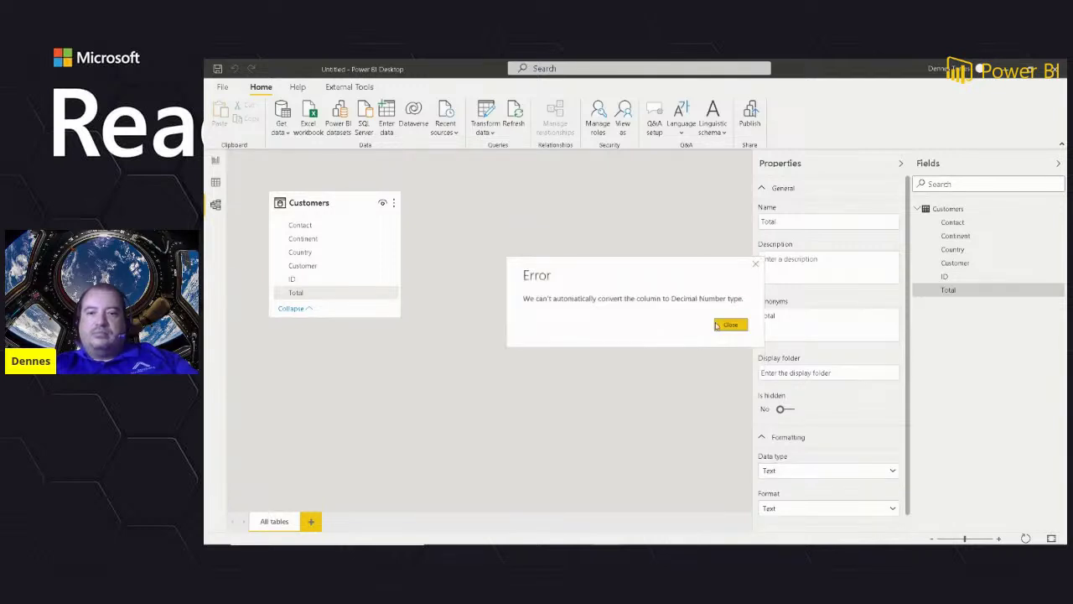
left_click(721, 327)
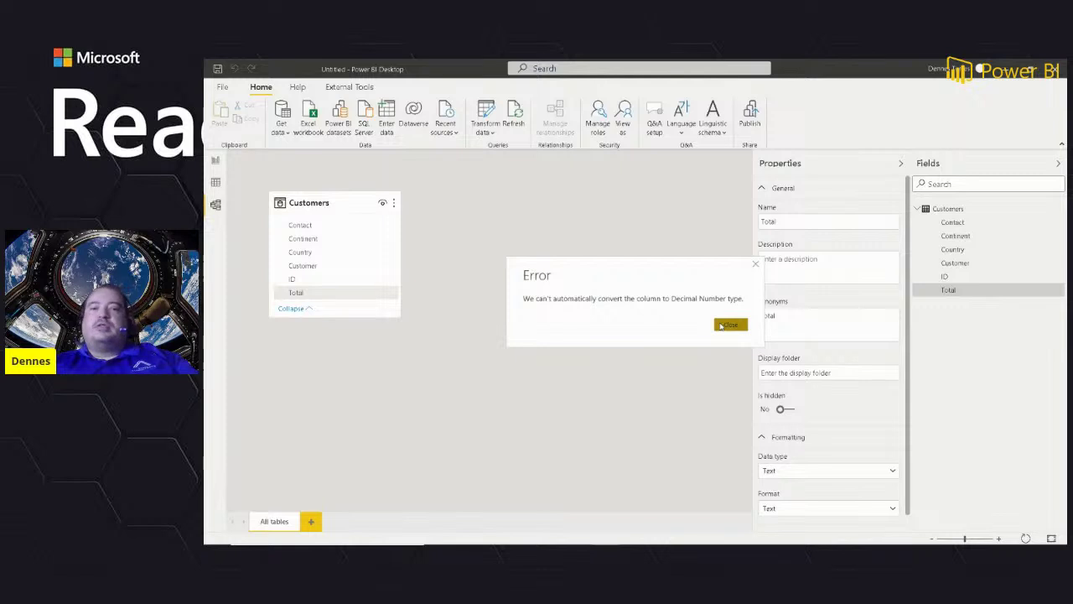
Step: Return to the report view and open the Customers table's query for editing in Power Query
left_click(215, 160)
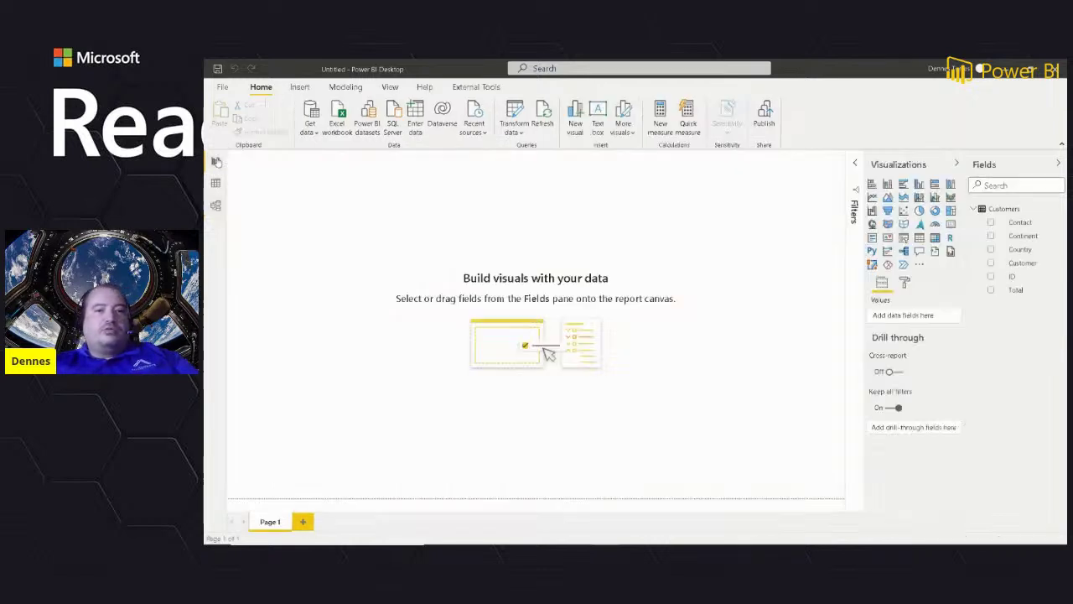
left_click(1059, 209)
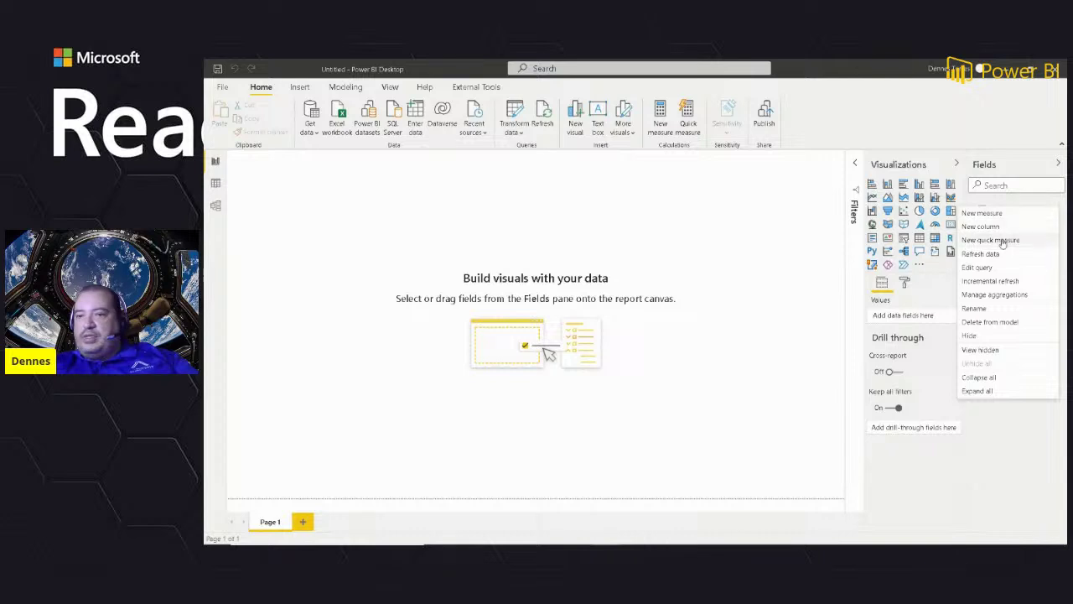
left_click(989, 269)
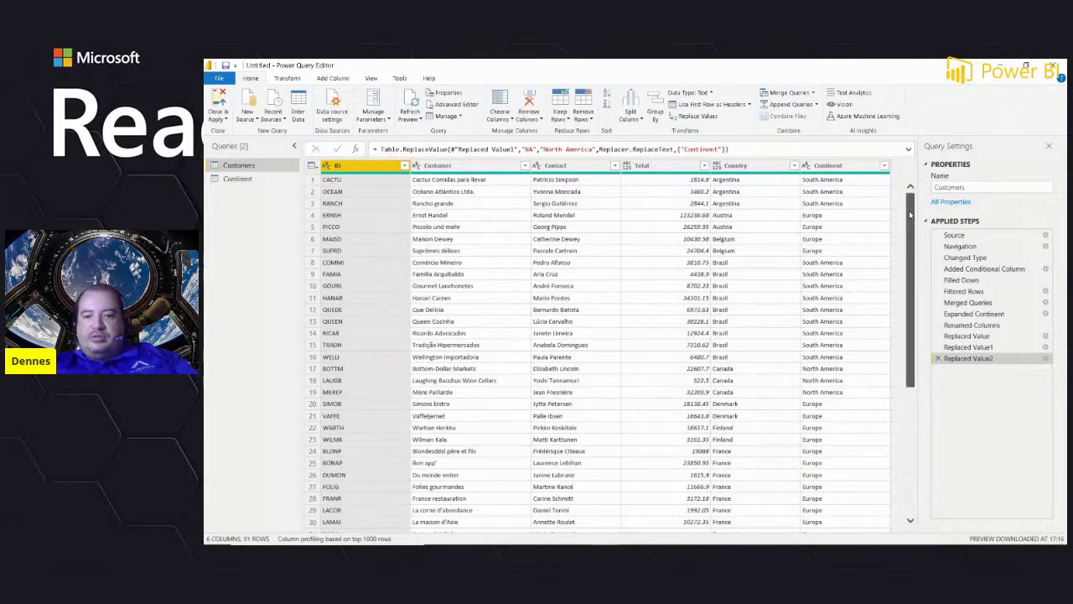
Step: Look through the Total column of Customers for entries that are not numbers and inspect those cells
left_click(909, 406)
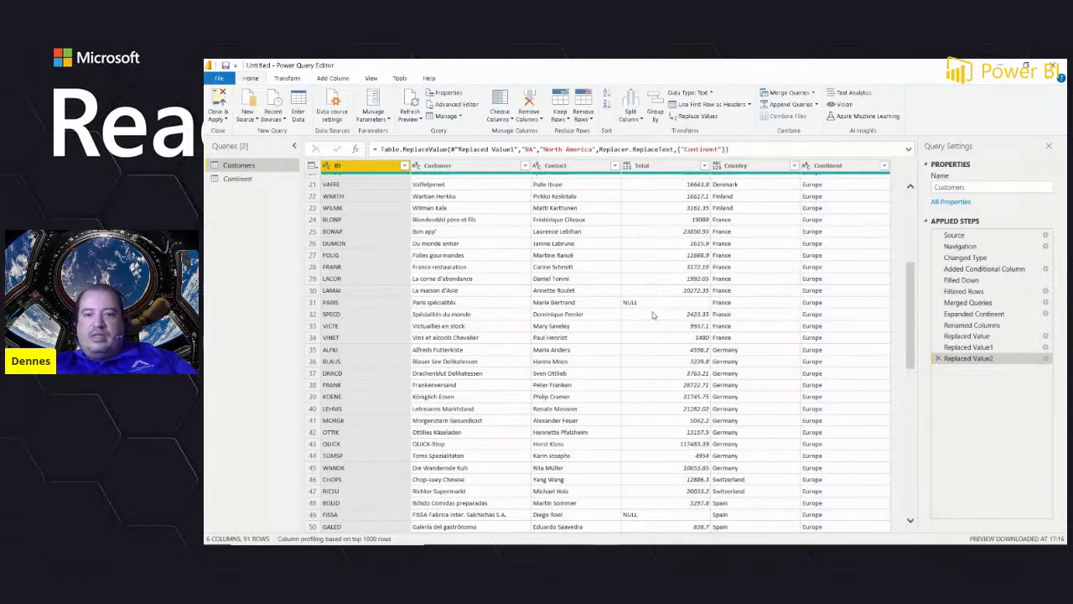
left_click(635, 515)
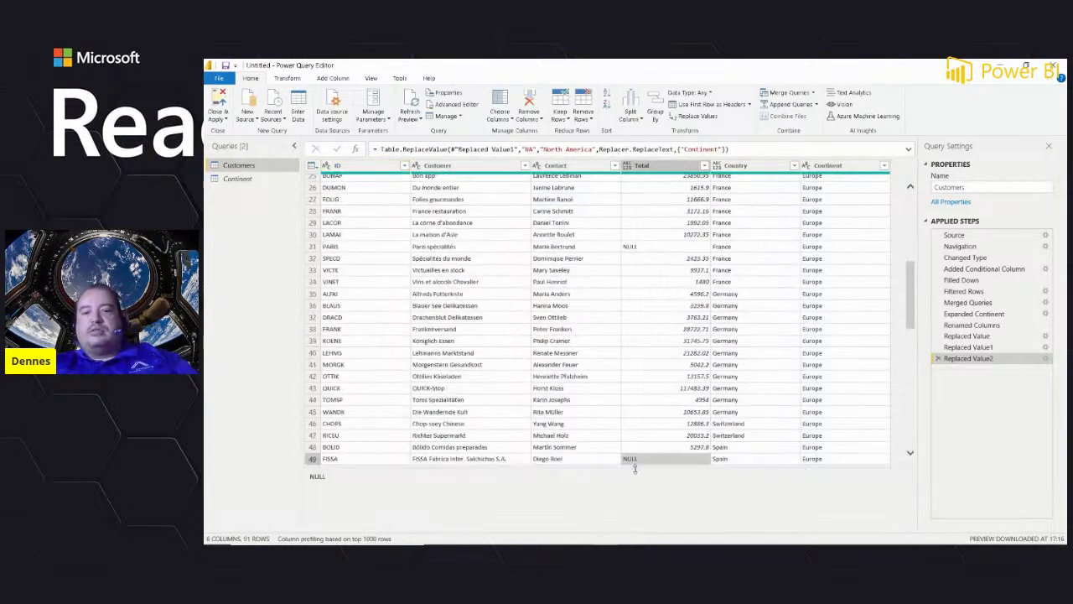
left_click(643, 244)
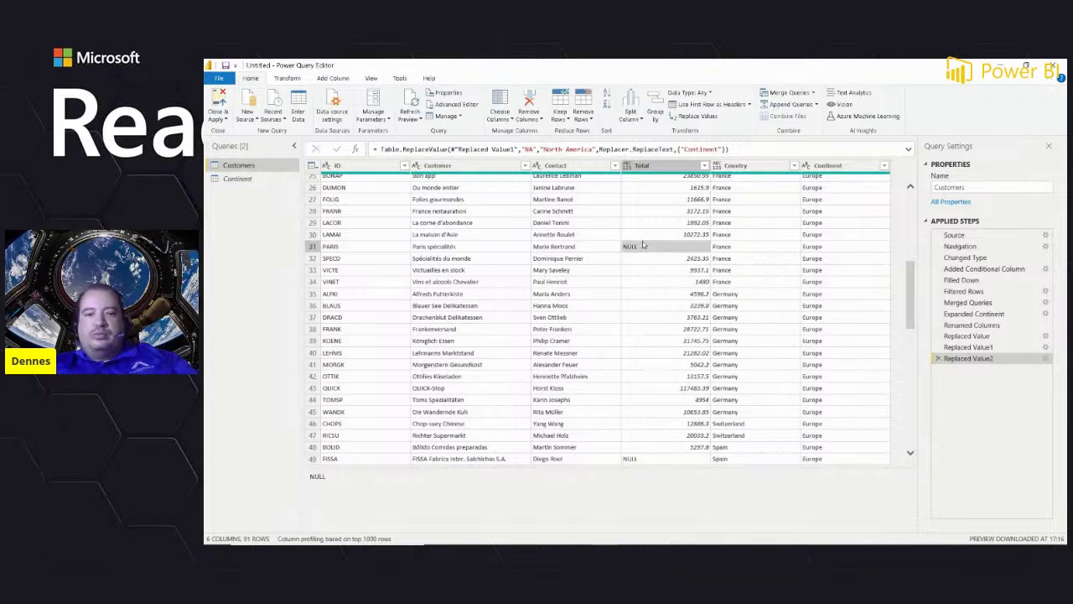
left_click(632, 463)
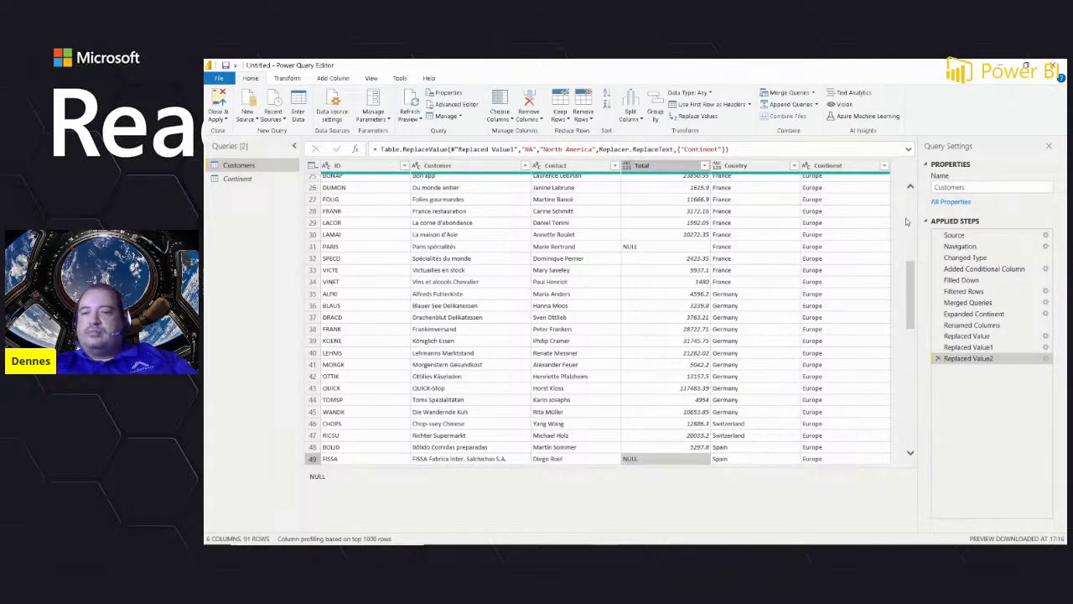
left_click(653, 247)
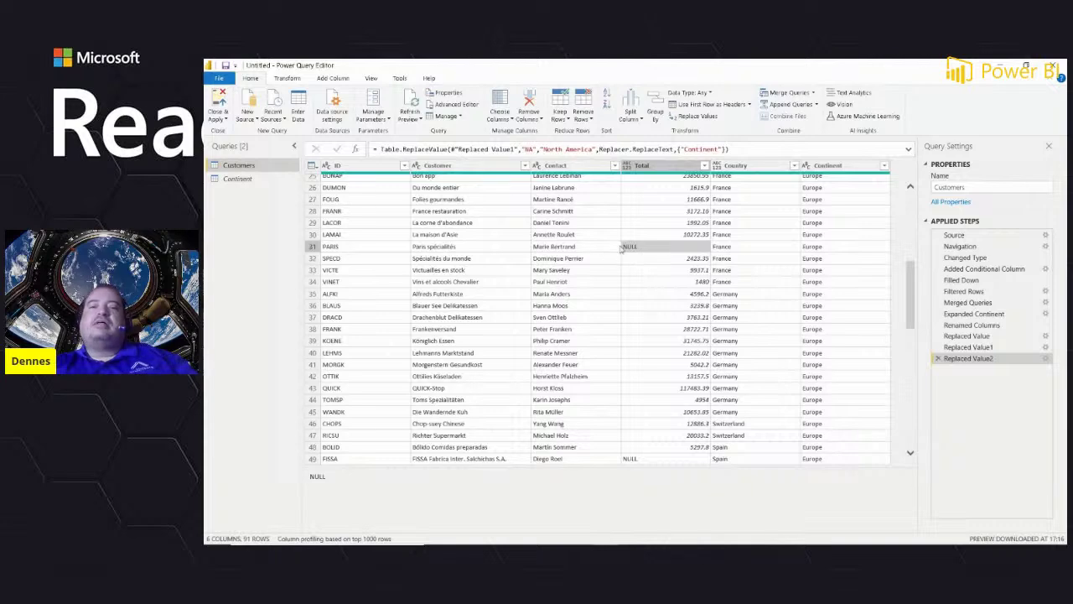
scroll(912, 226, "up", 8)
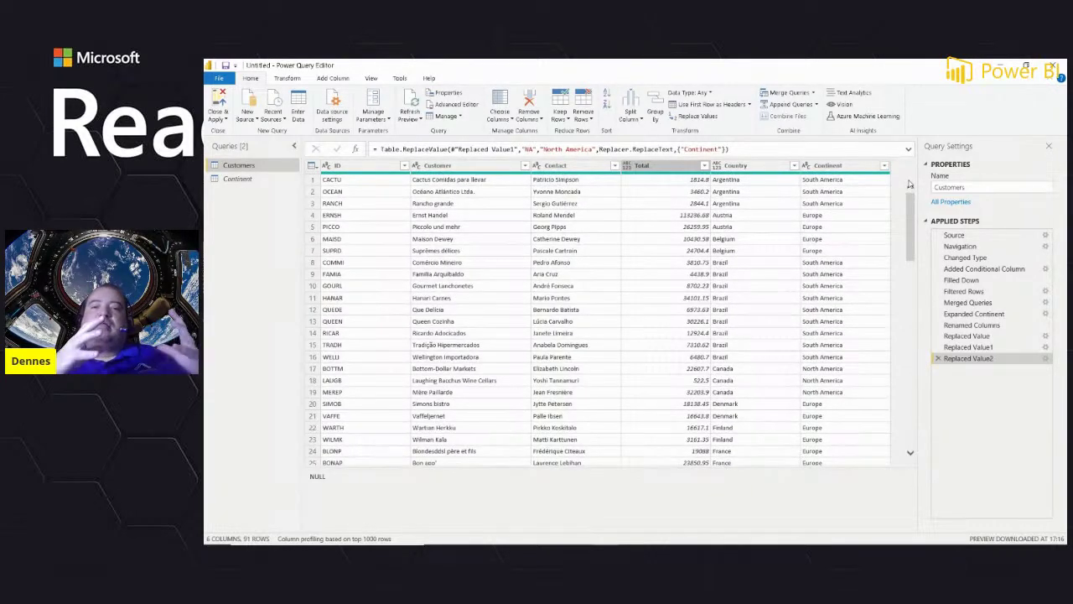
Step: Replace the text value NULL with null in the Total column of Customers and check the rows through the end
left_click(668, 168)
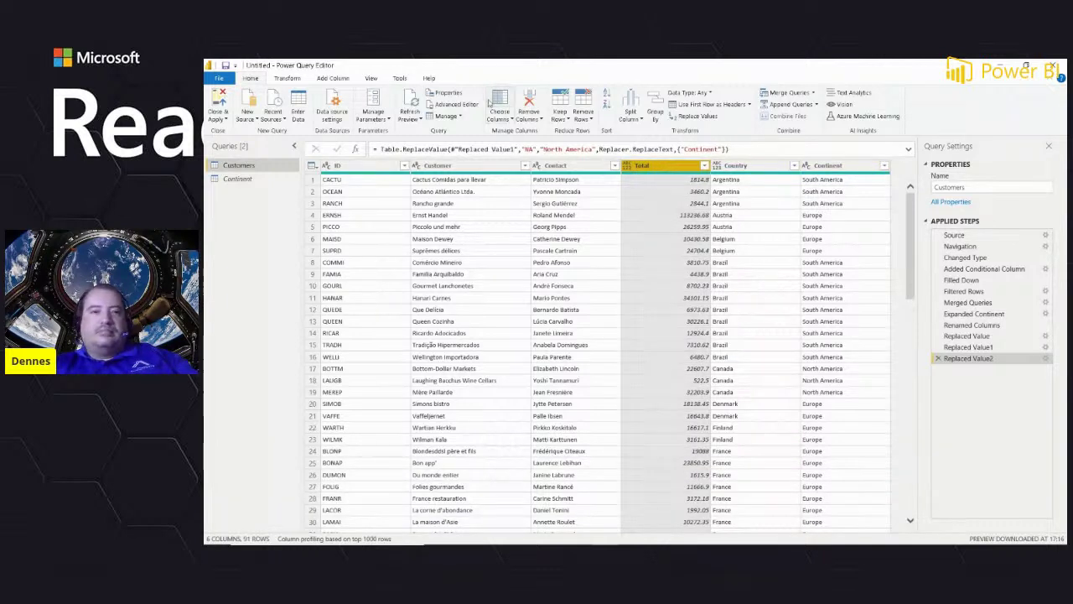
left_click(286, 78)
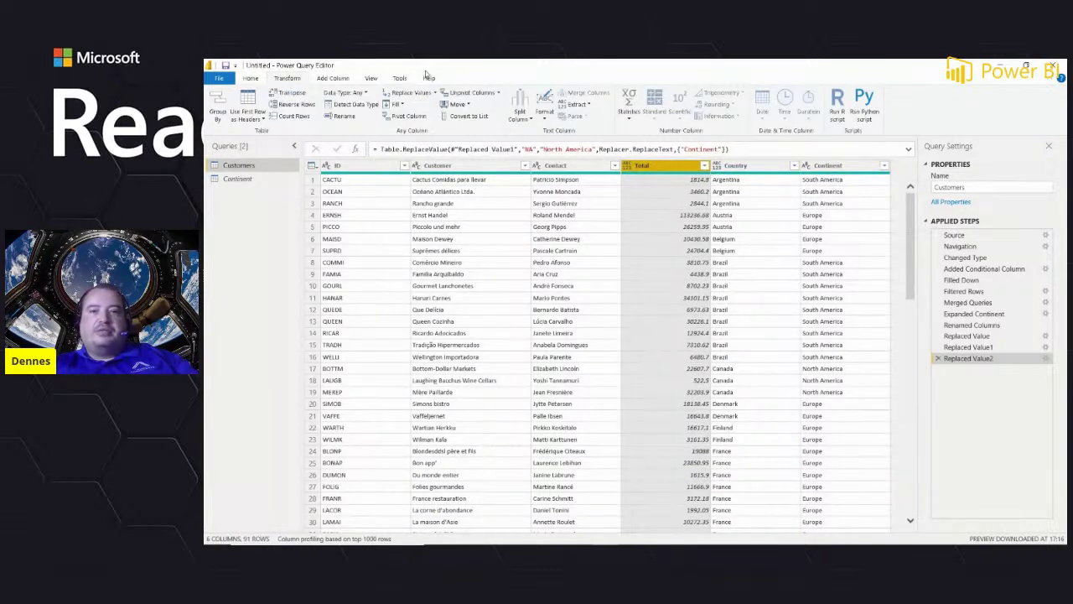
left_click(407, 94)
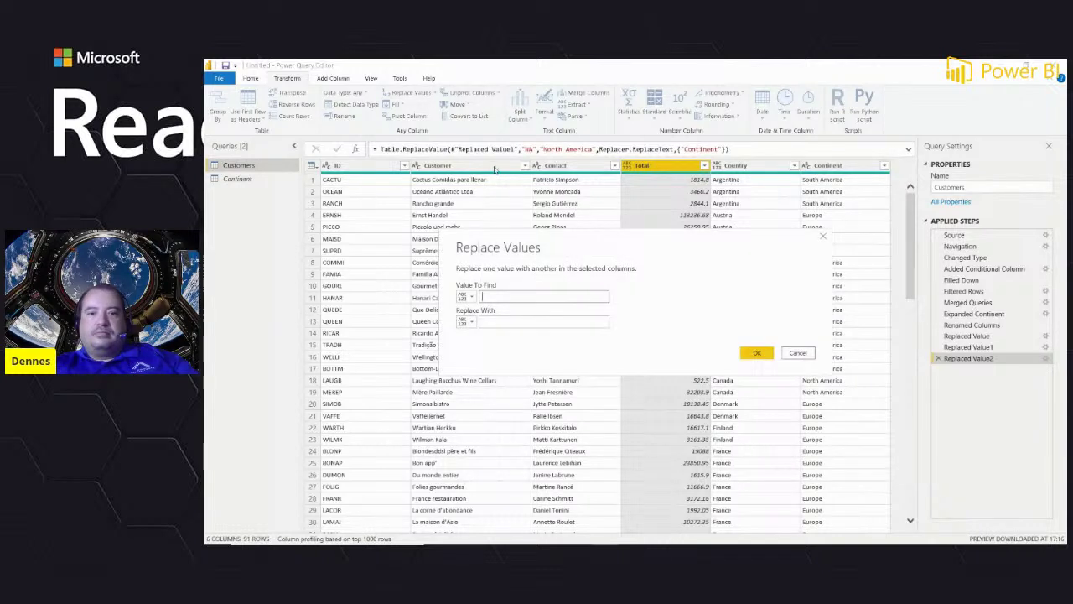
left_click(494, 297)
type("NULL")
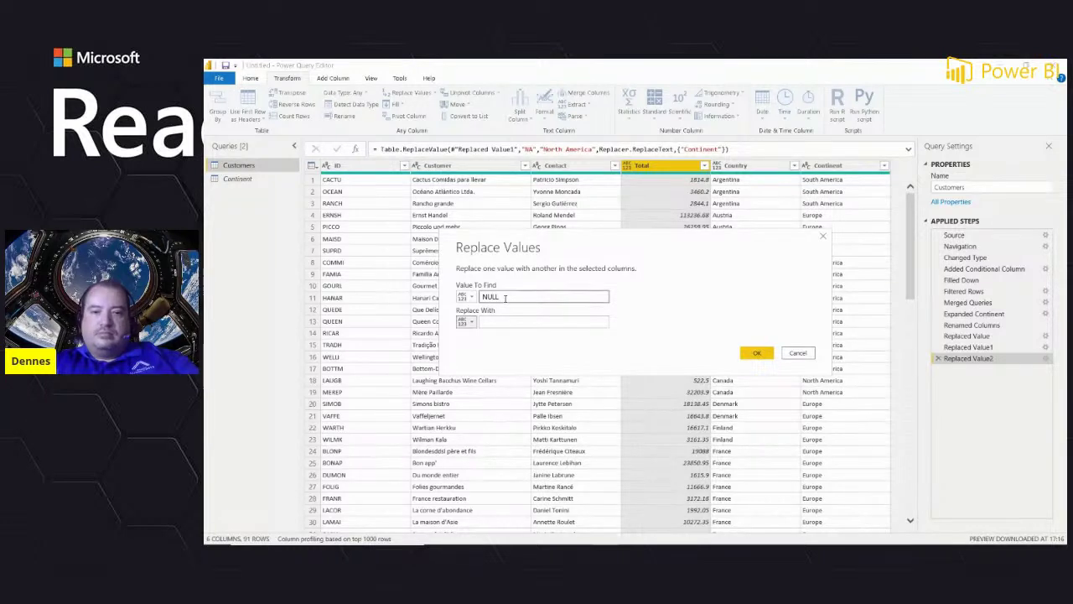
key("Tab")
type("nu")
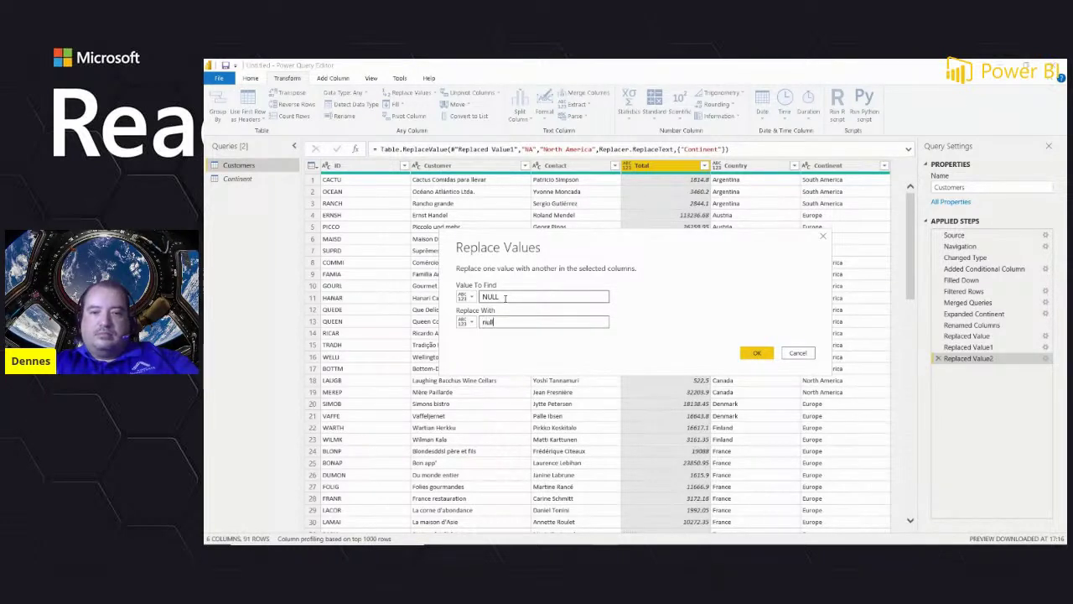
left_click(756, 353)
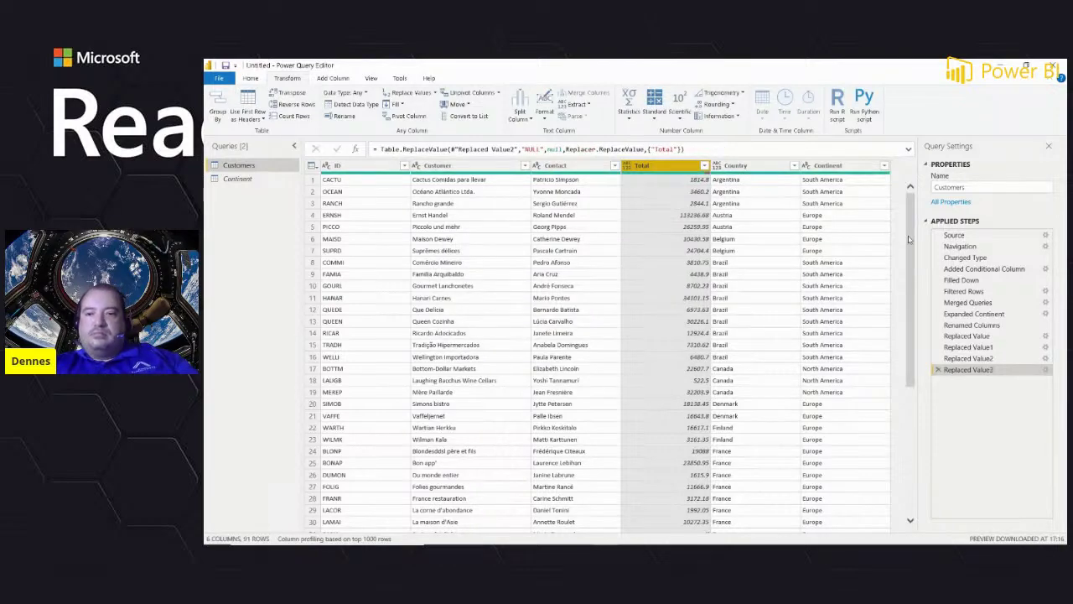
scroll(893, 383, "down", 7)
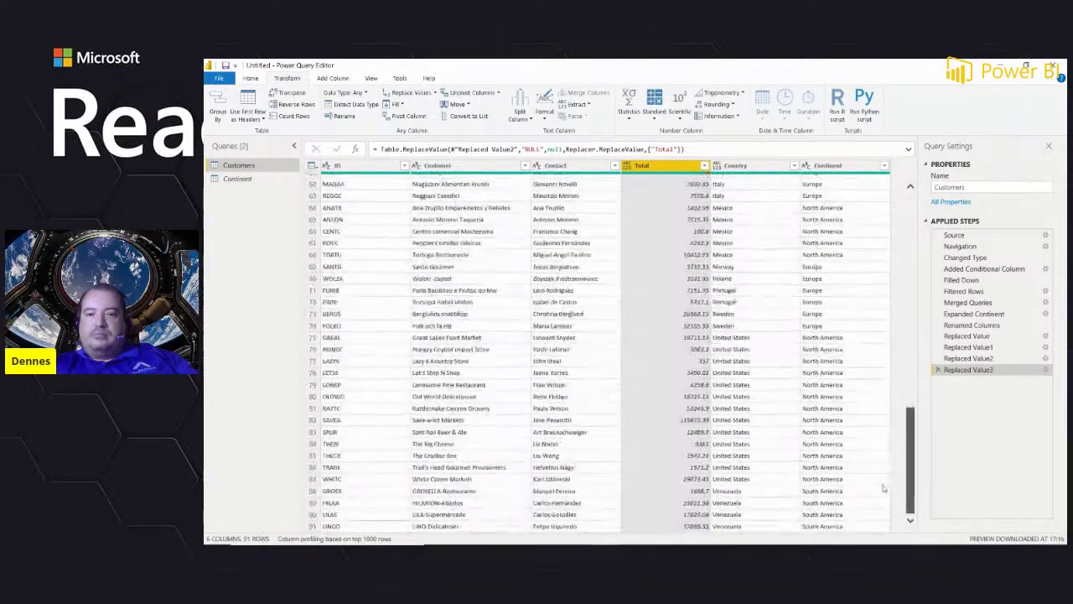
mouse_move(905, 490)
left_mouse_down()
mouse_move(901, 261)
mouse_move(909, 476)
left_mouse_up()
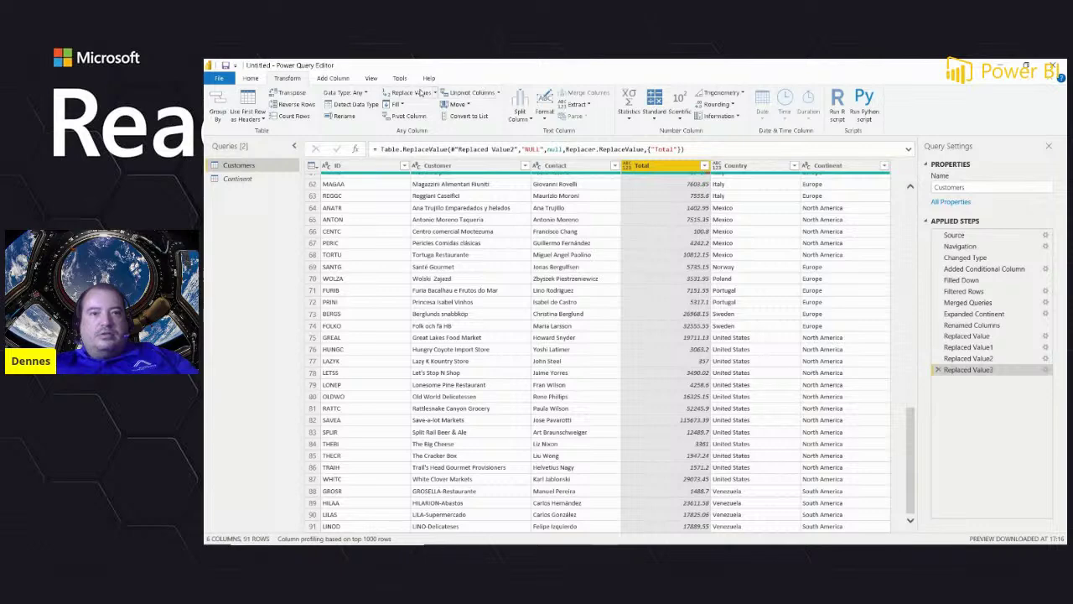
Step: Set the data type of the Total column in the Customers query to Decimal Number
left_click(366, 93)
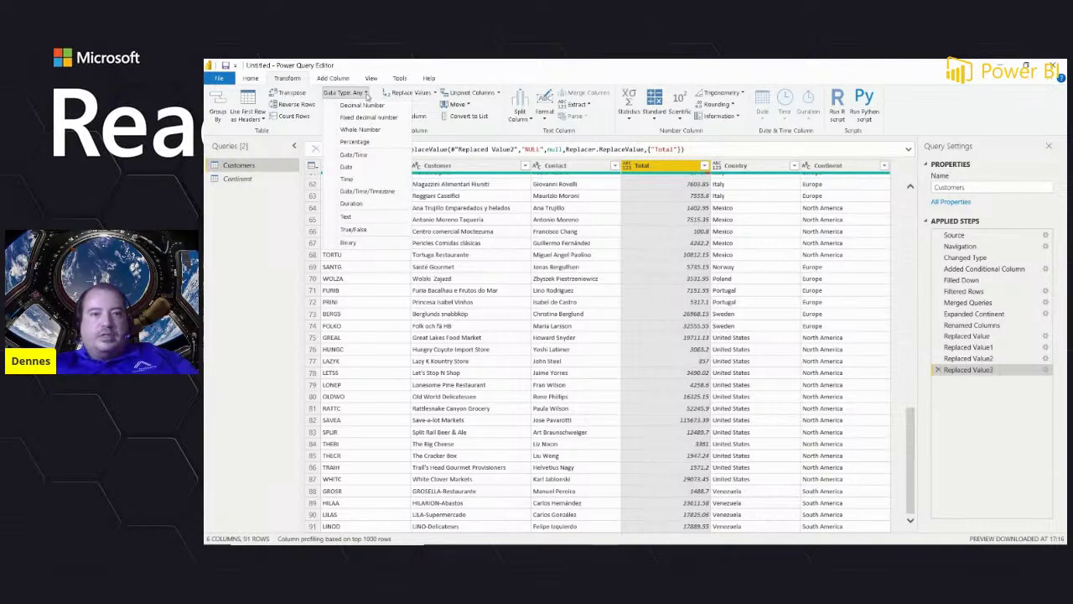
left_click(365, 106)
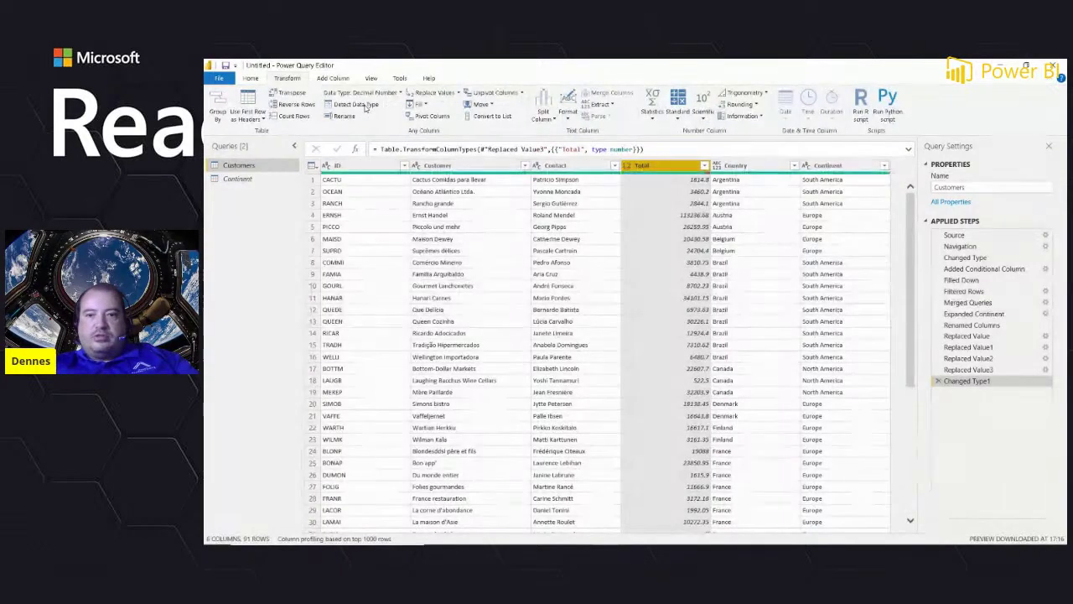
left_click(252, 79)
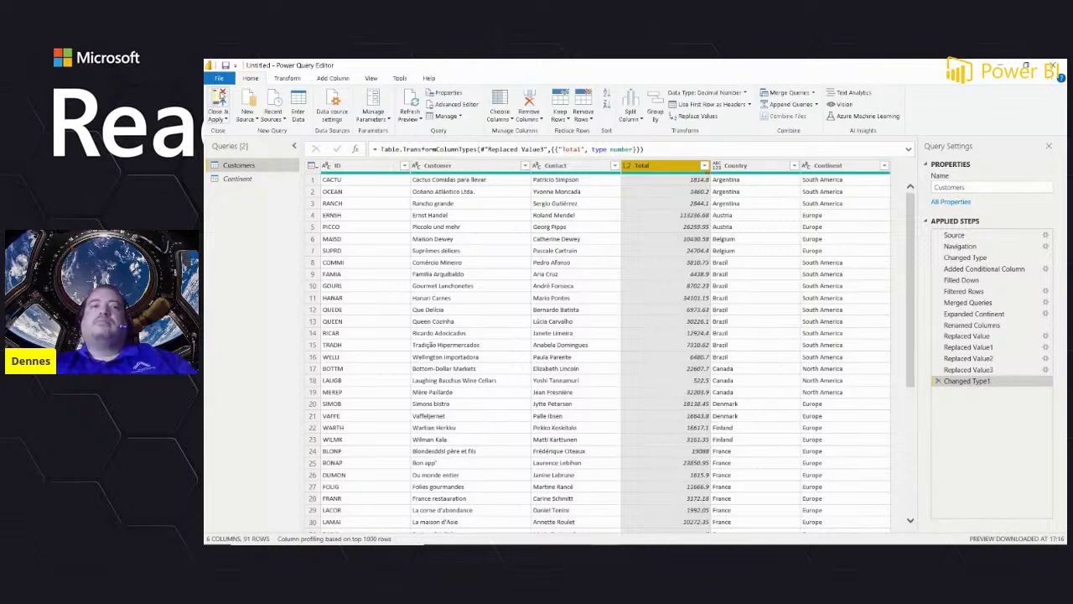
Step: Apply the Power Query changes to the model and chart Total by Continent as a clustered column chart
left_click(218, 100)
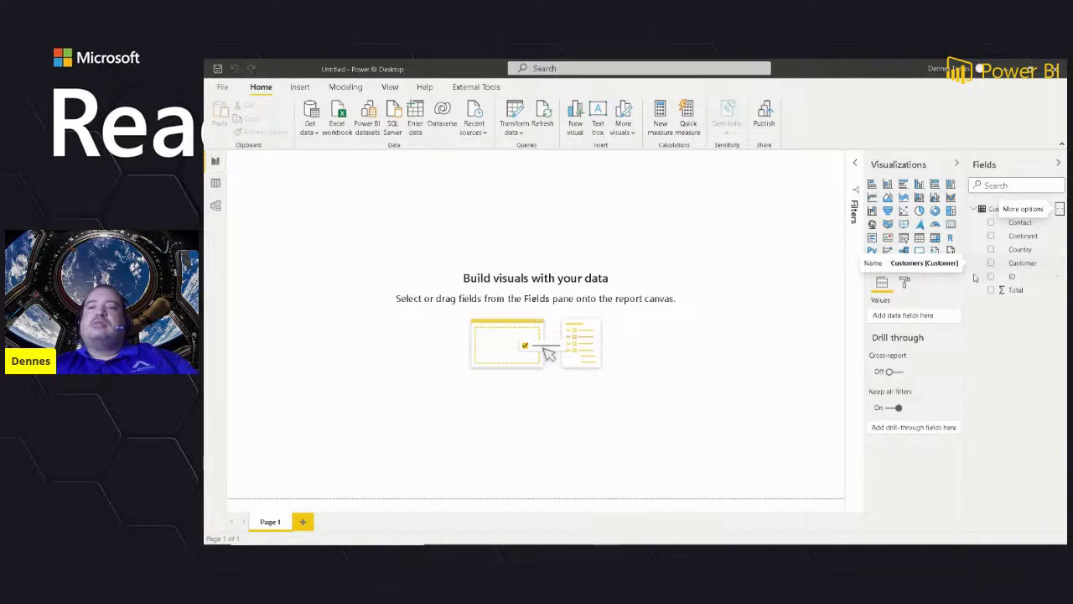
left_click(990, 238)
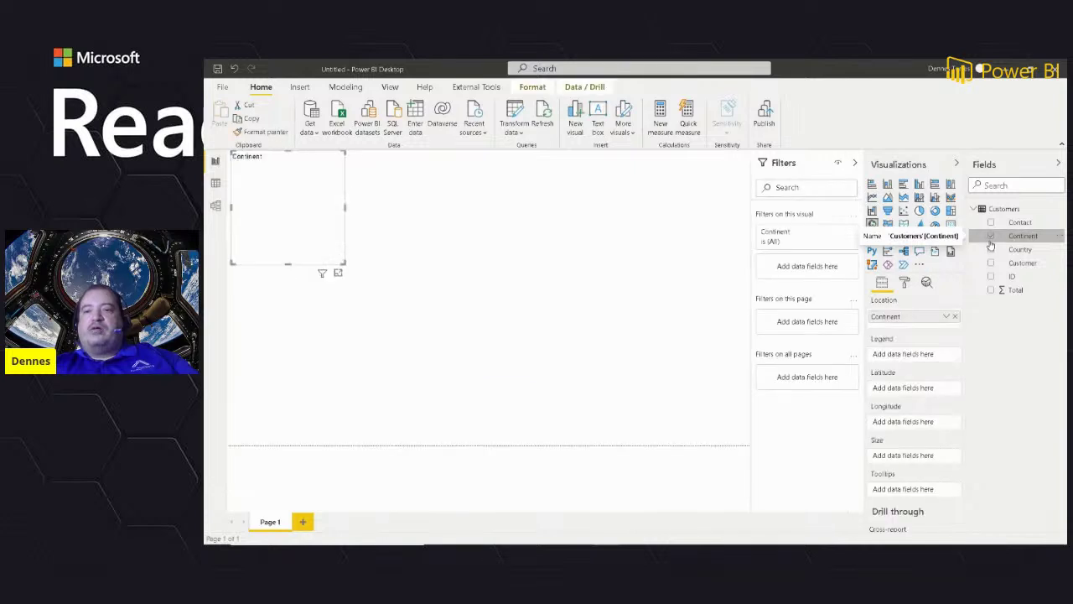
left_click(991, 290)
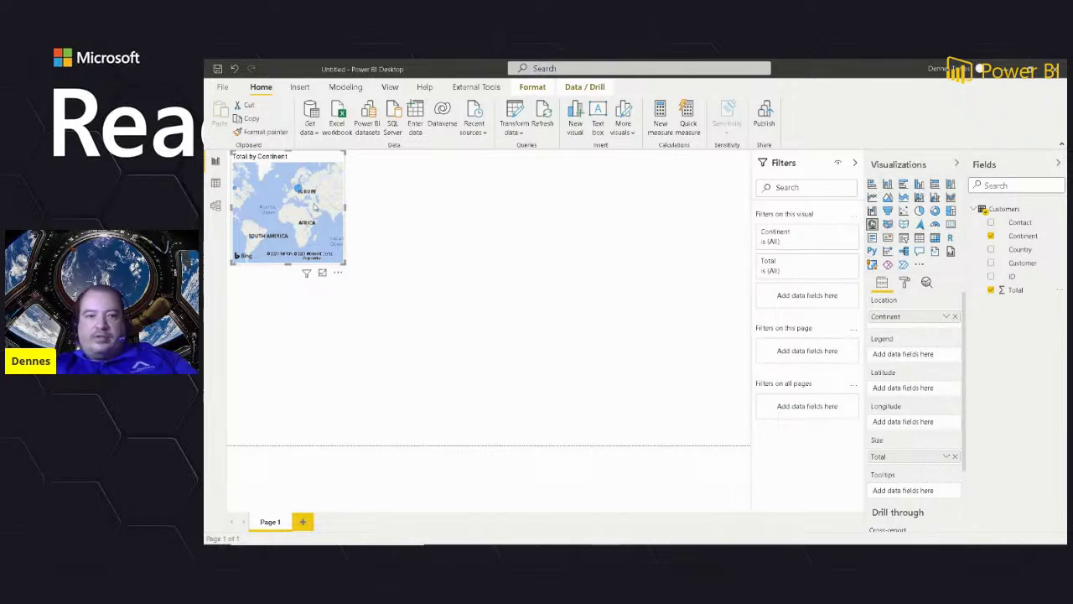
left_click(919, 184)
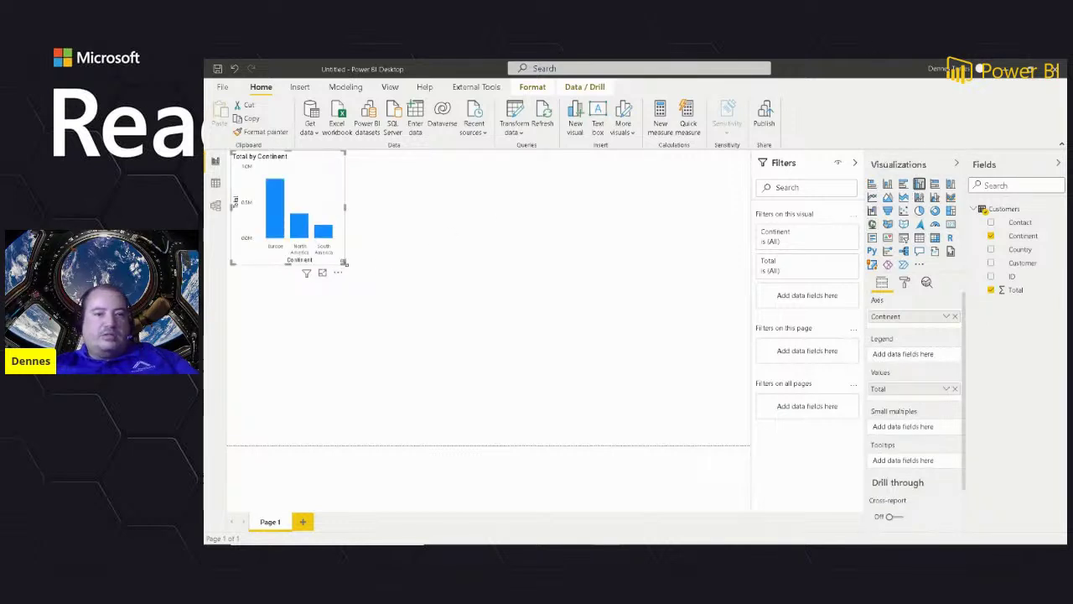
Step: Enlarge the Total by Continent column chart to a little over half the page width and inspect its bars
left_click_drag(344, 264, 523, 289)
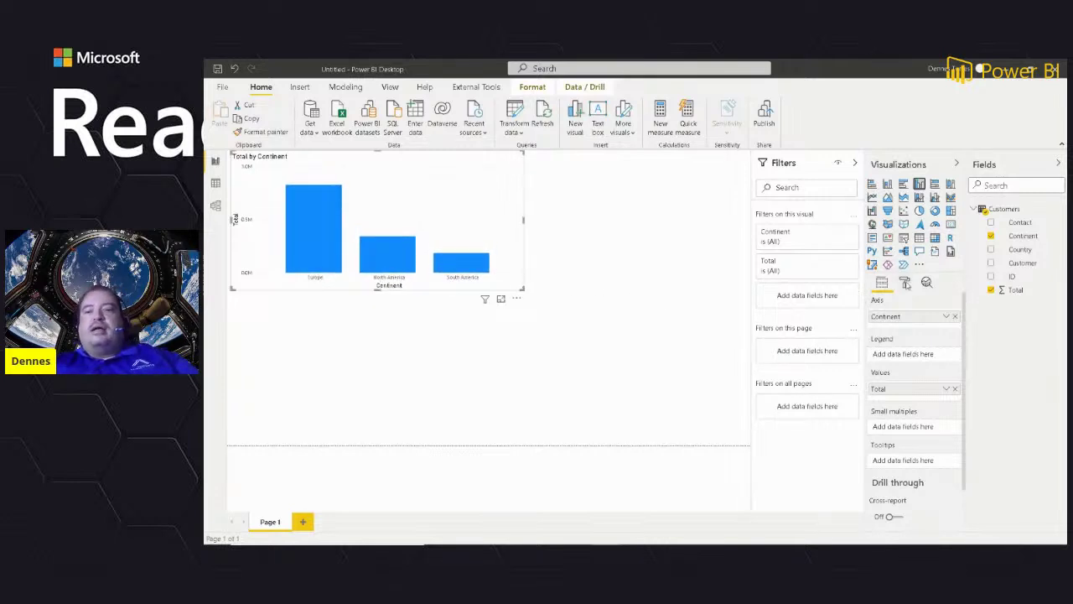
left_click(905, 283)
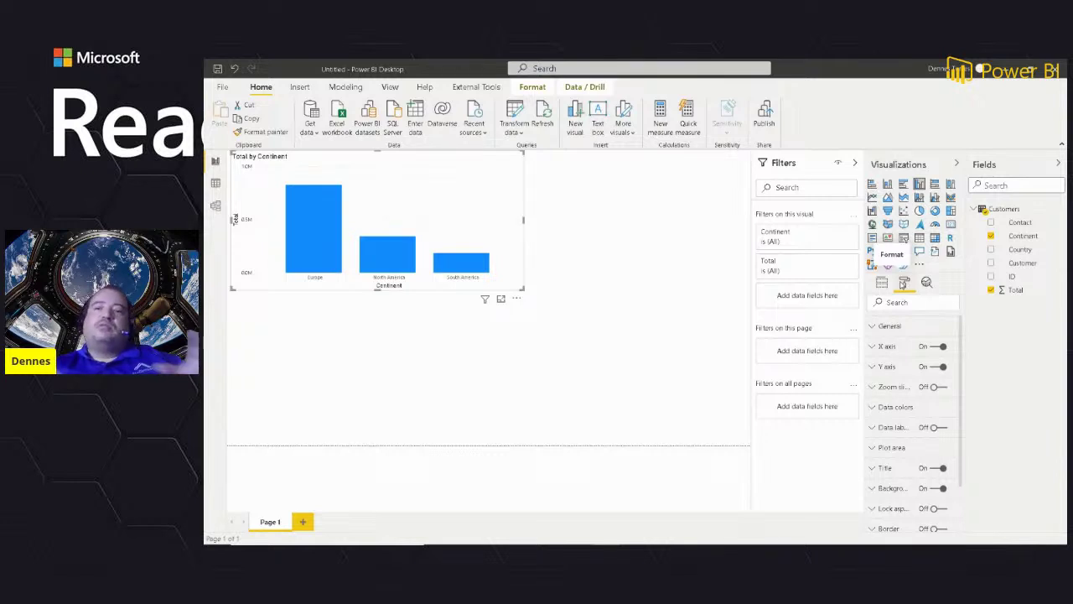
left_click(881, 283)
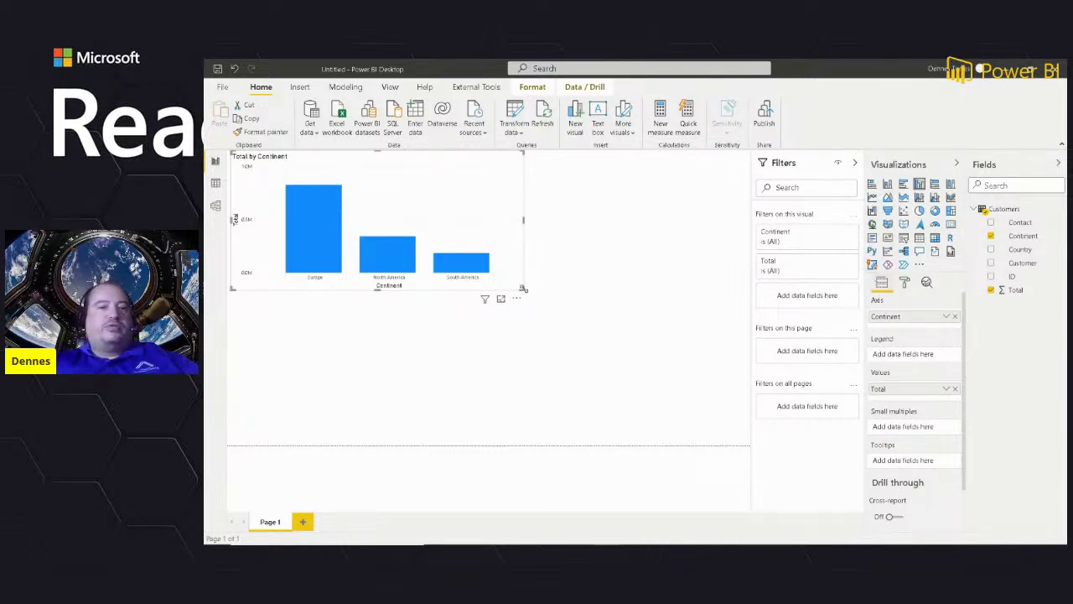
left_click_drag(523, 289, 545, 313)
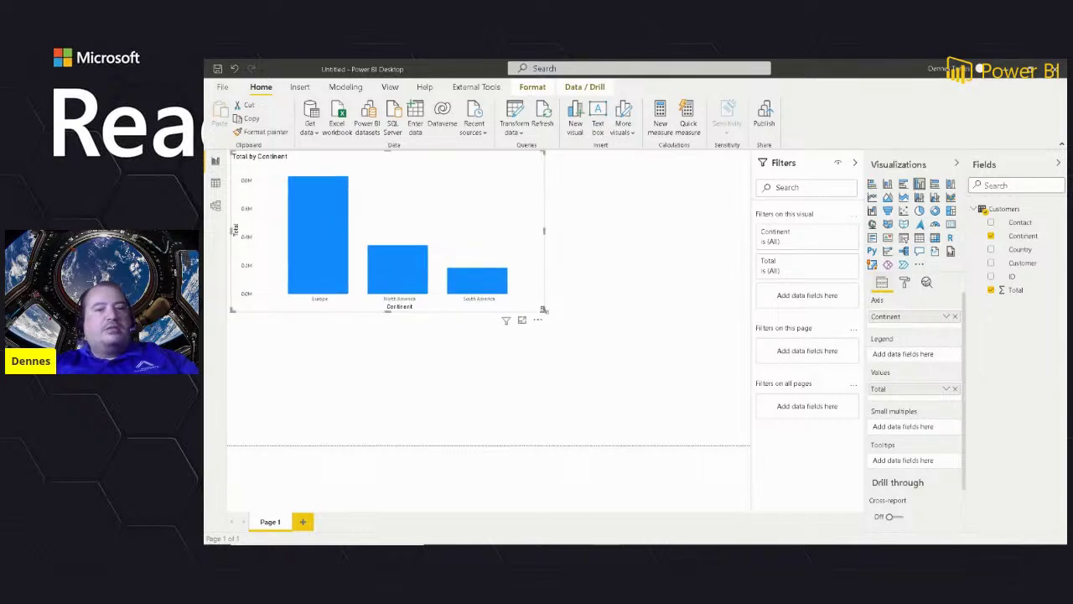
left_click_drag(543, 309, 541, 304)
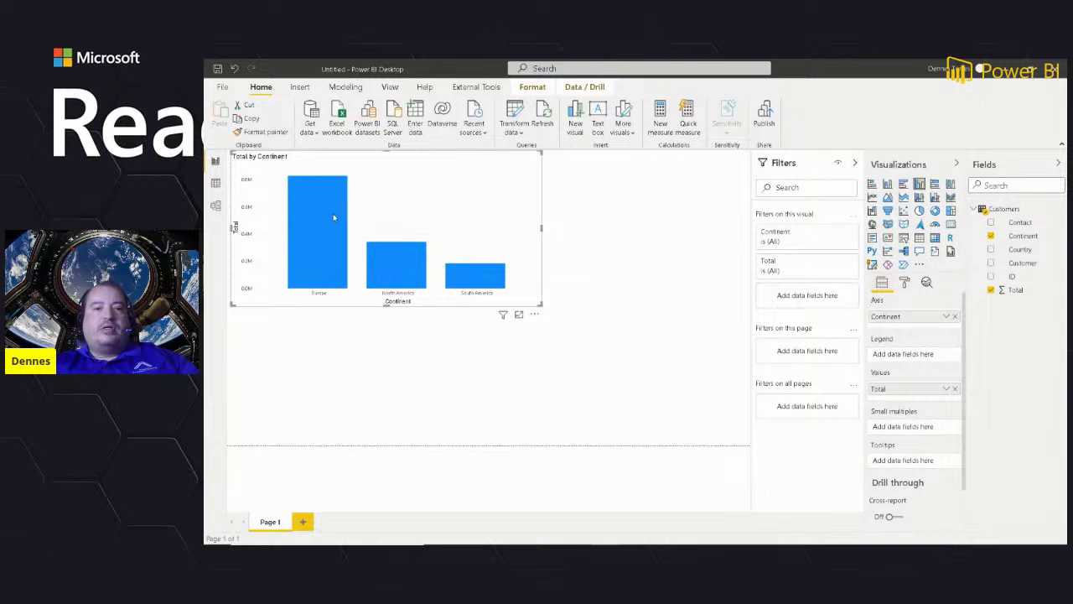
mouse_move(398, 274)
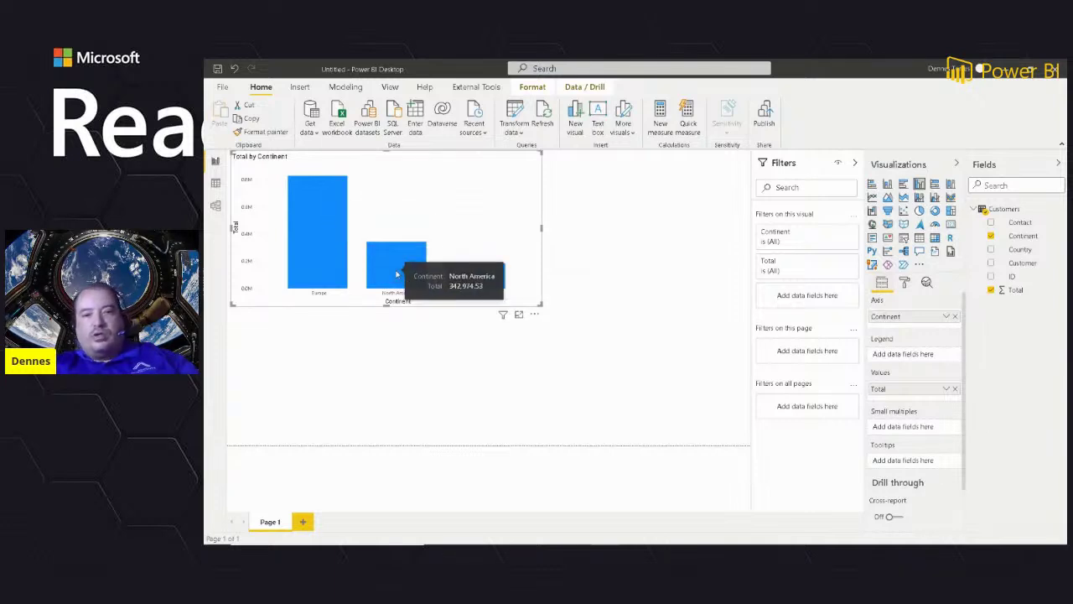
mouse_move(314, 229)
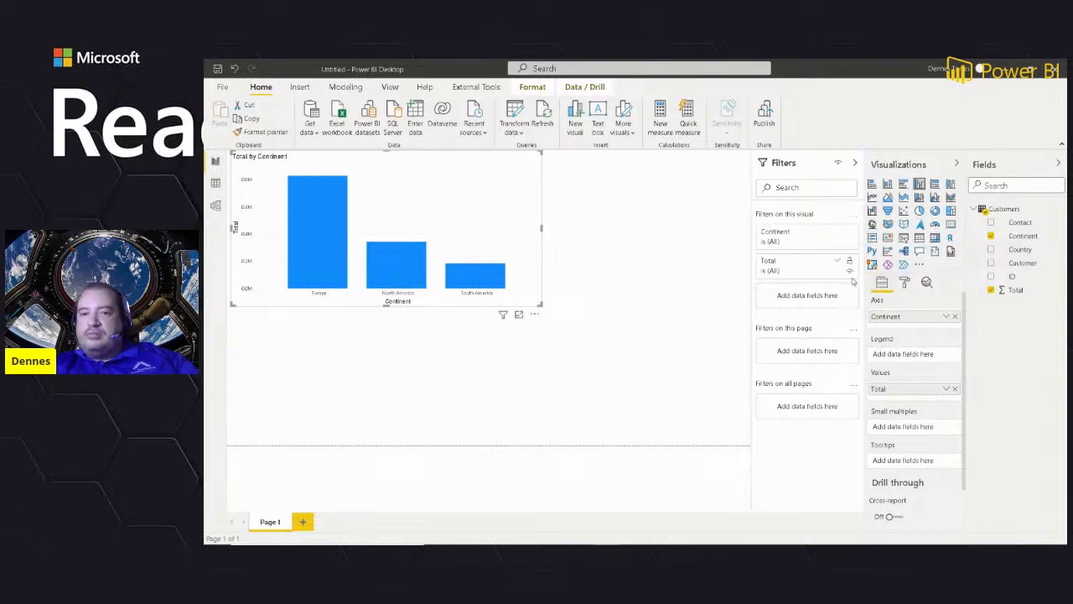
Step: Add a separate map visual showing Total by Country to the report page
left_click(688, 222)
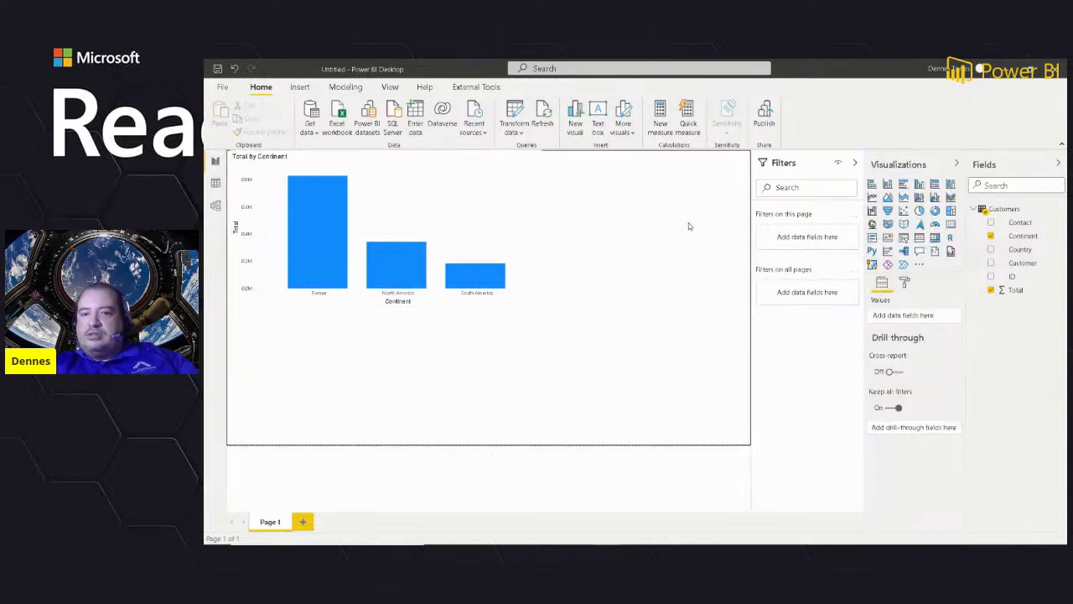
left_click(991, 250)
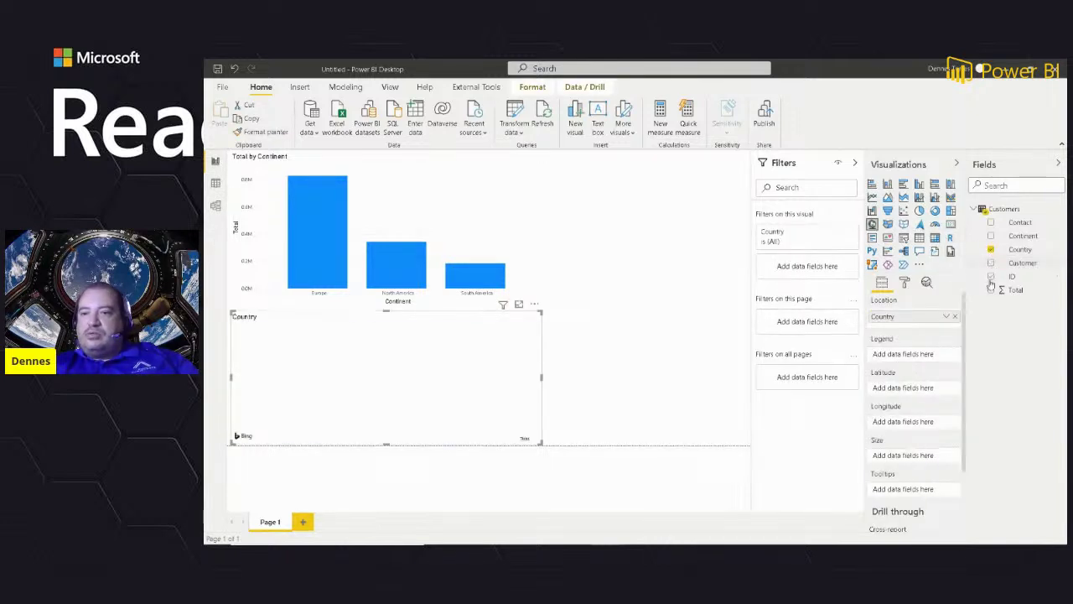
left_click(991, 290)
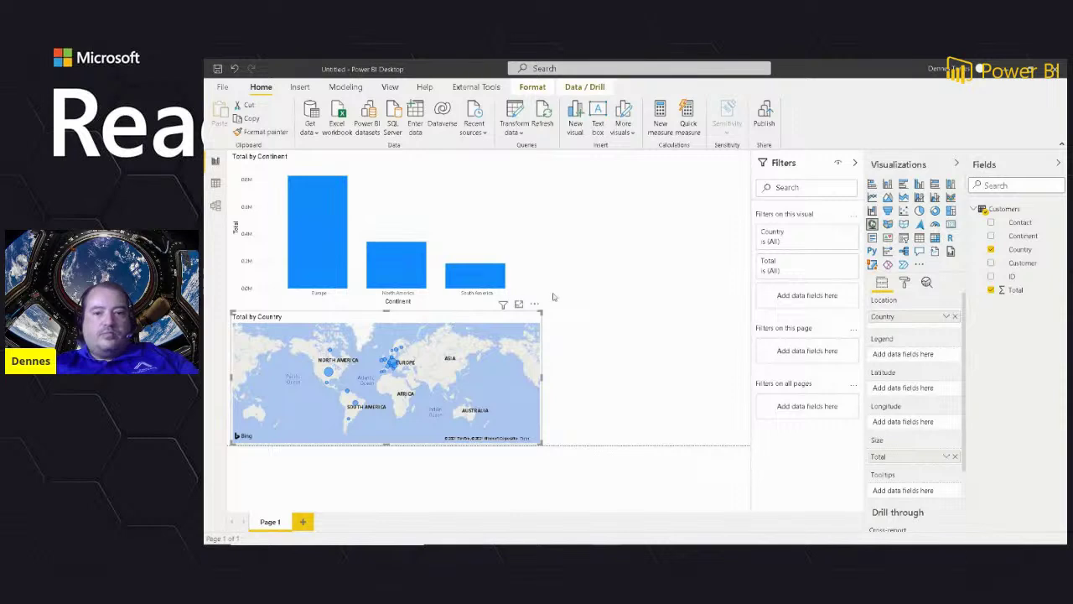
Step: Place the Total by Country map beside the column chart, narrow it and stretch it to the full page height
left_click_drag(452, 319, 623, 272)
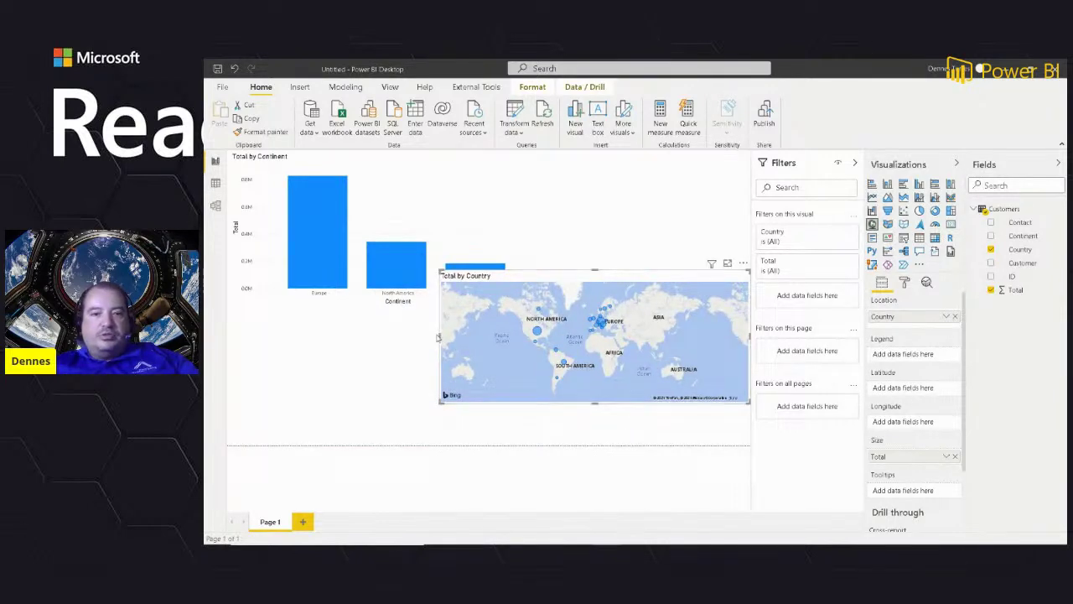
left_click_drag(438, 337, 555, 336)
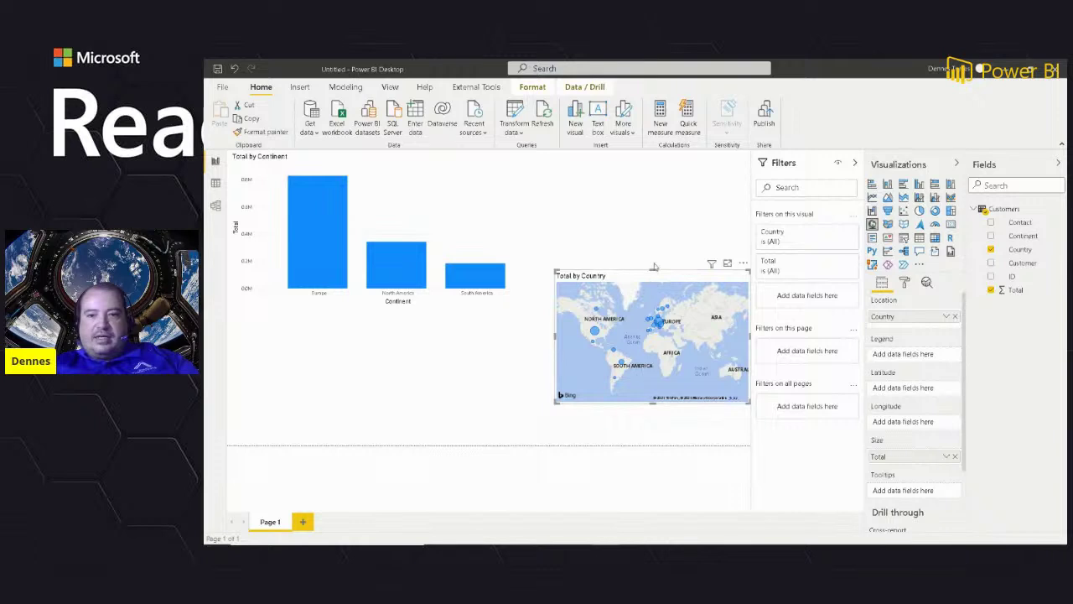
left_click_drag(652, 269, 653, 152)
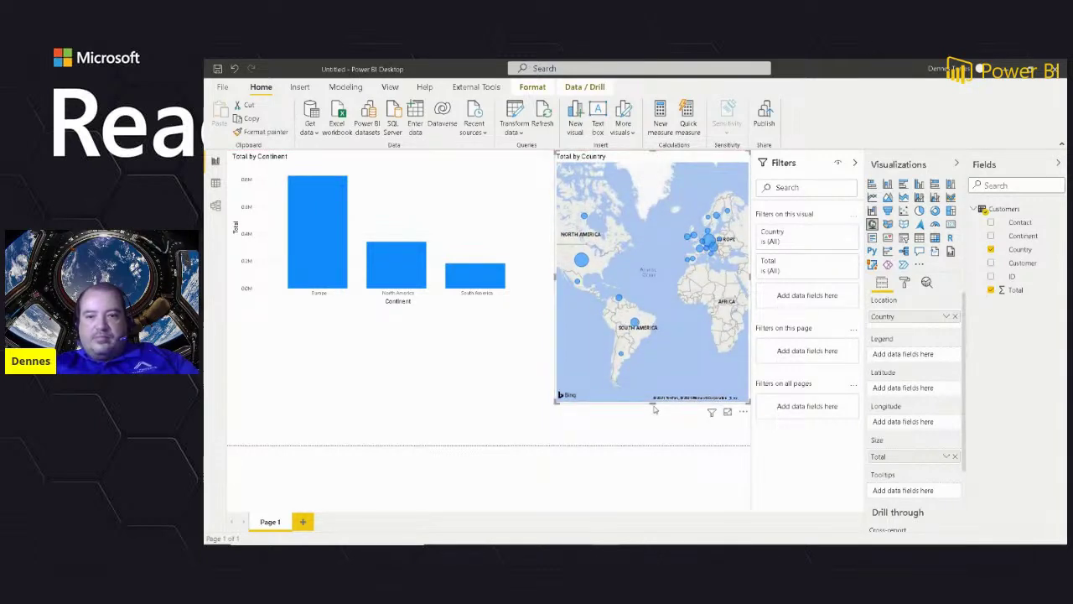
left_click_drag(655, 409, 656, 456)
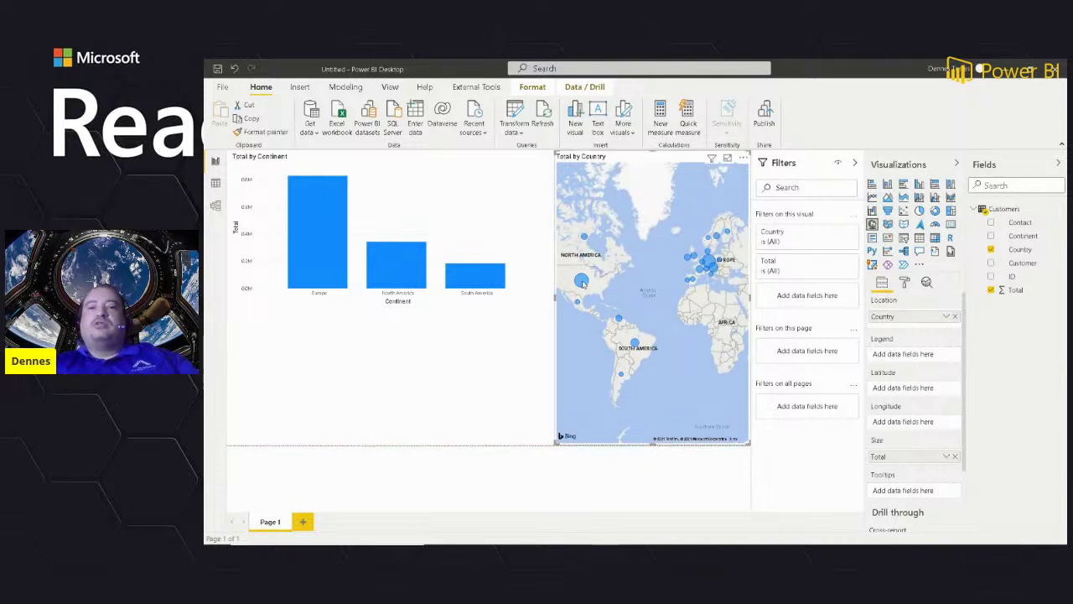
mouse_move(585, 285)
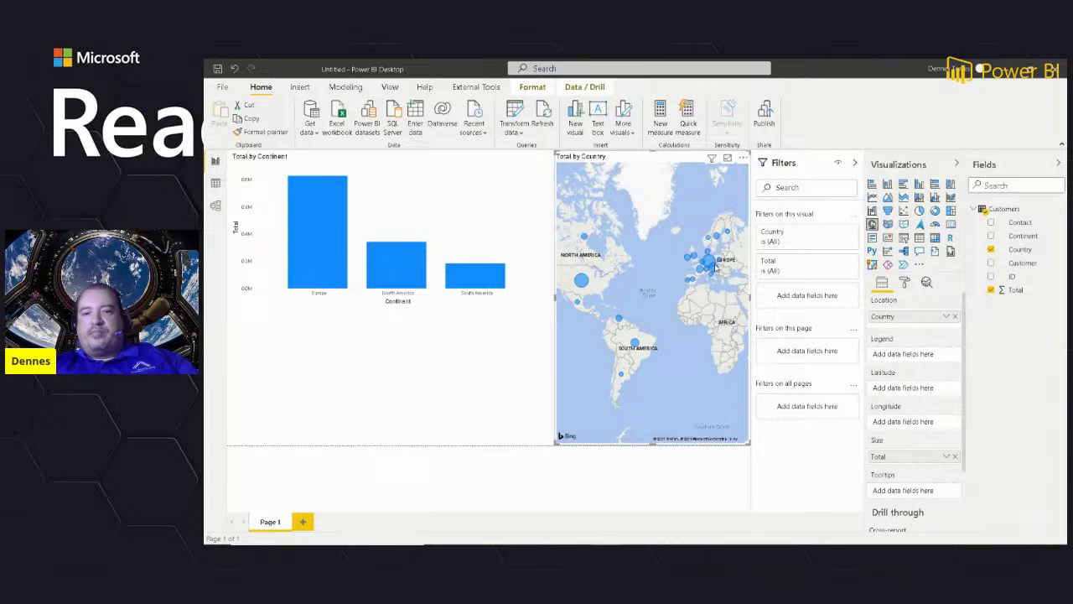
mouse_move(711, 262)
Step: Add a treemap of Total by Country below the column chart, widening it to meet the map and reducing its height
left_click(385, 390)
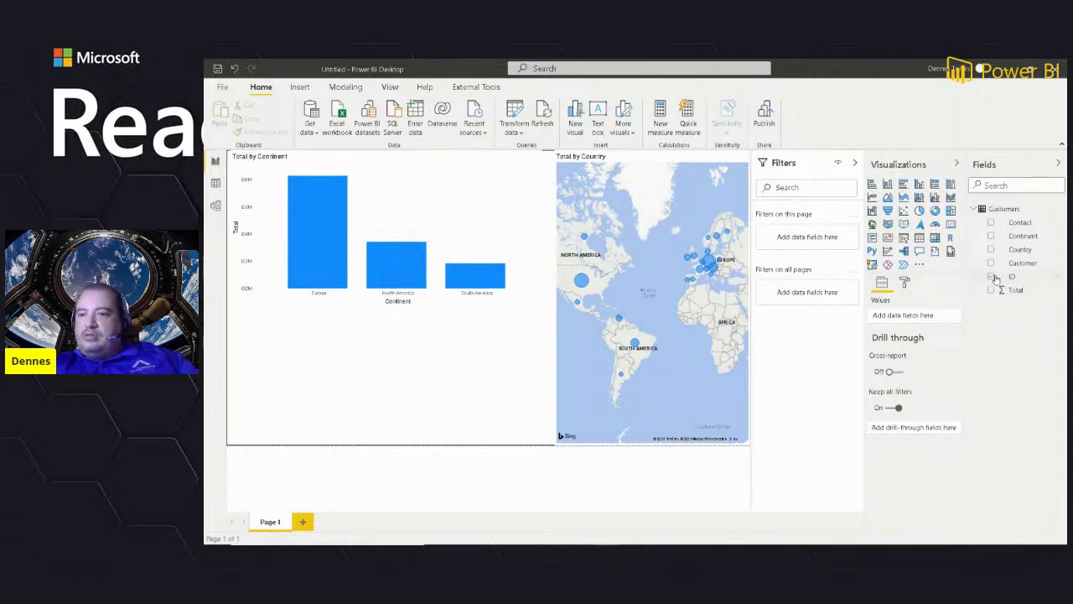
left_click(991, 249)
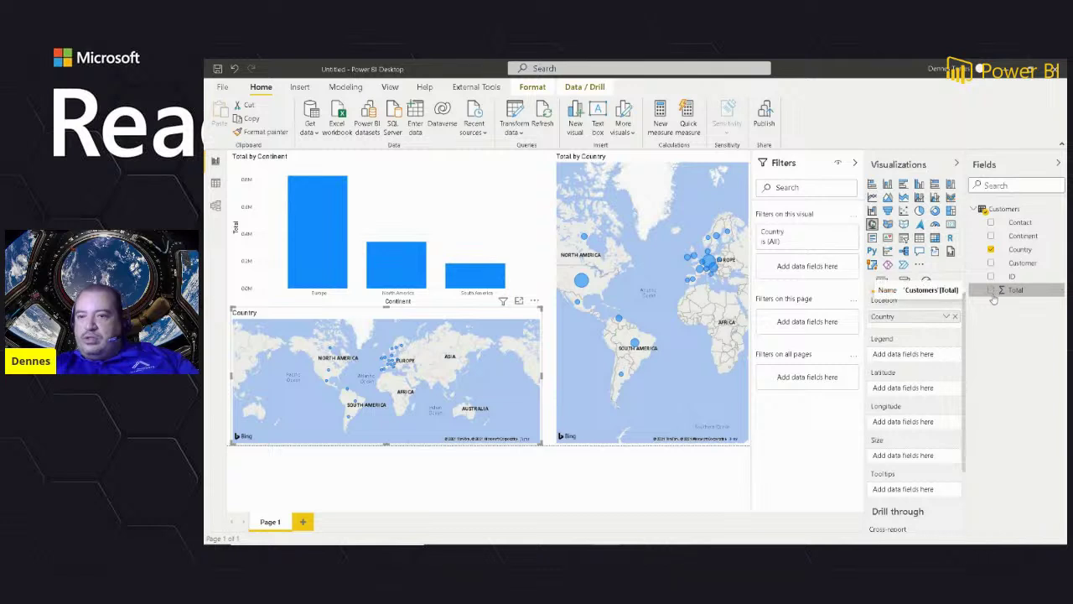
left_click(991, 289)
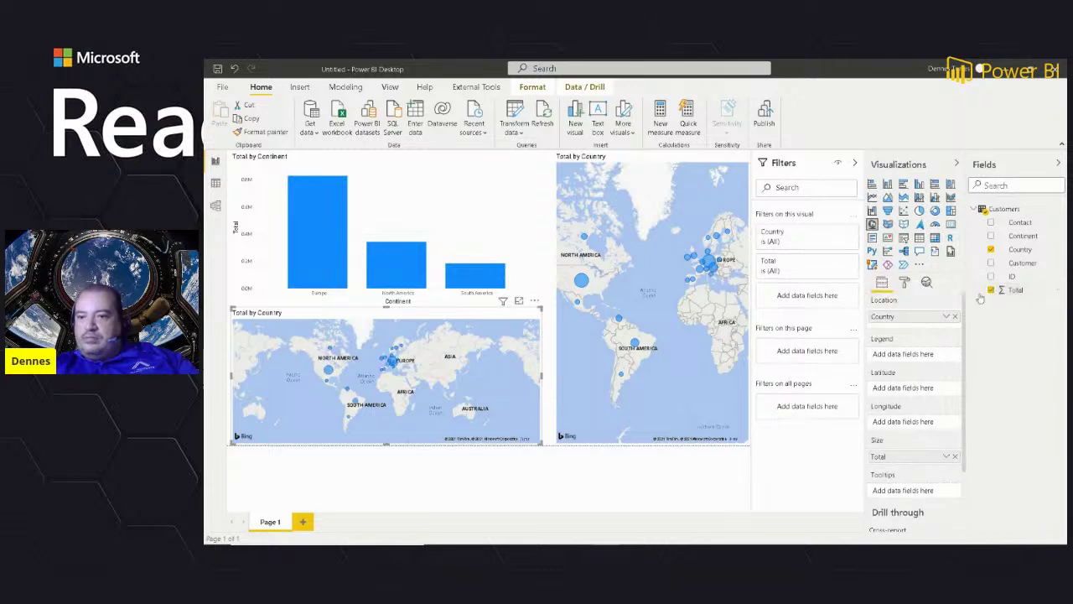
left_click(951, 211)
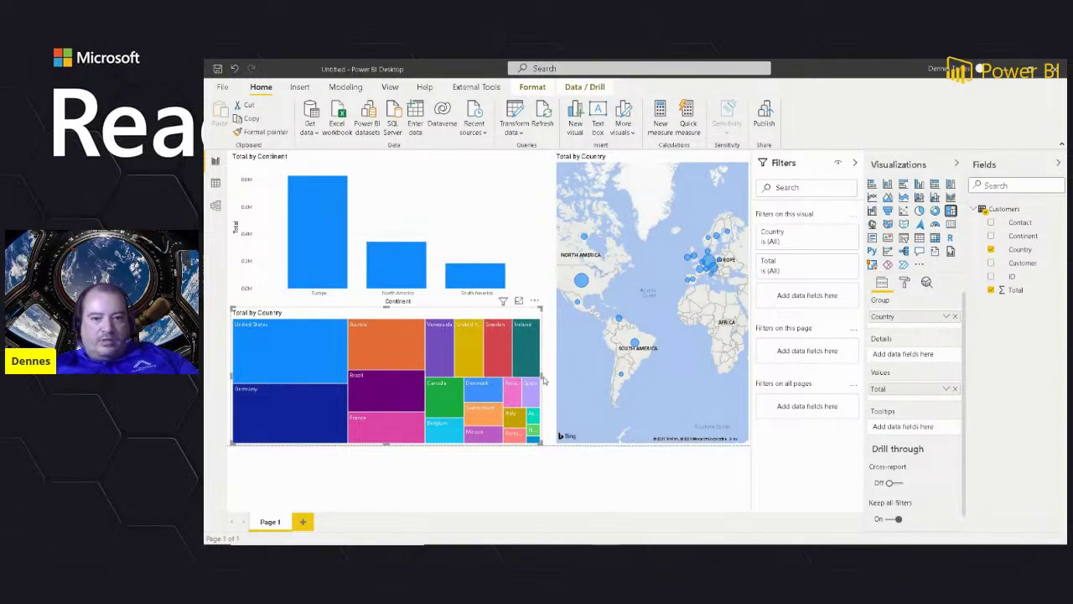
left_click_drag(541, 377, 553, 382)
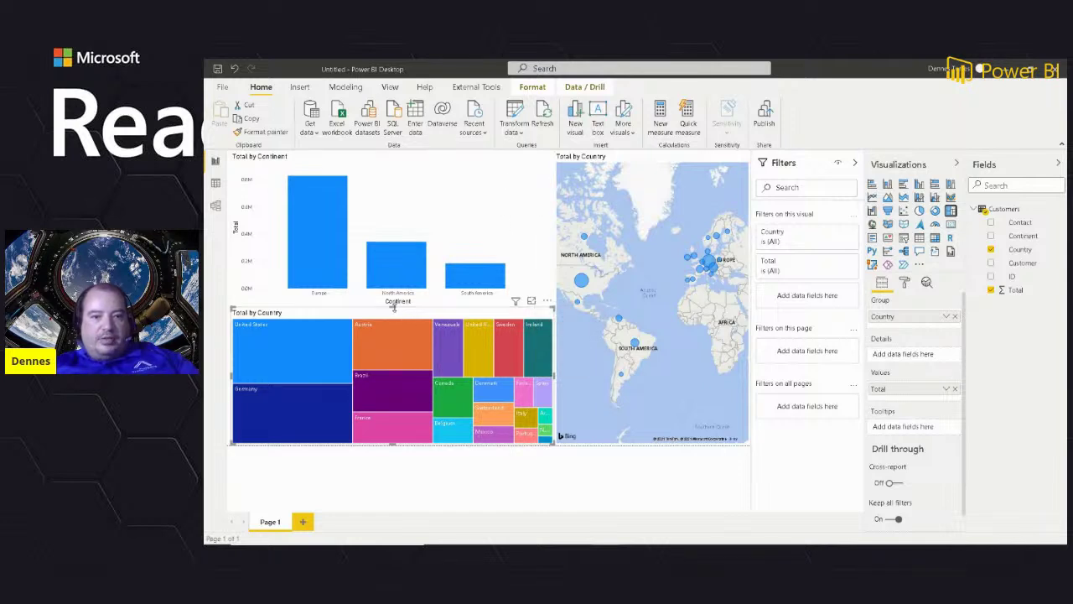
left_click_drag(393, 307, 393, 325)
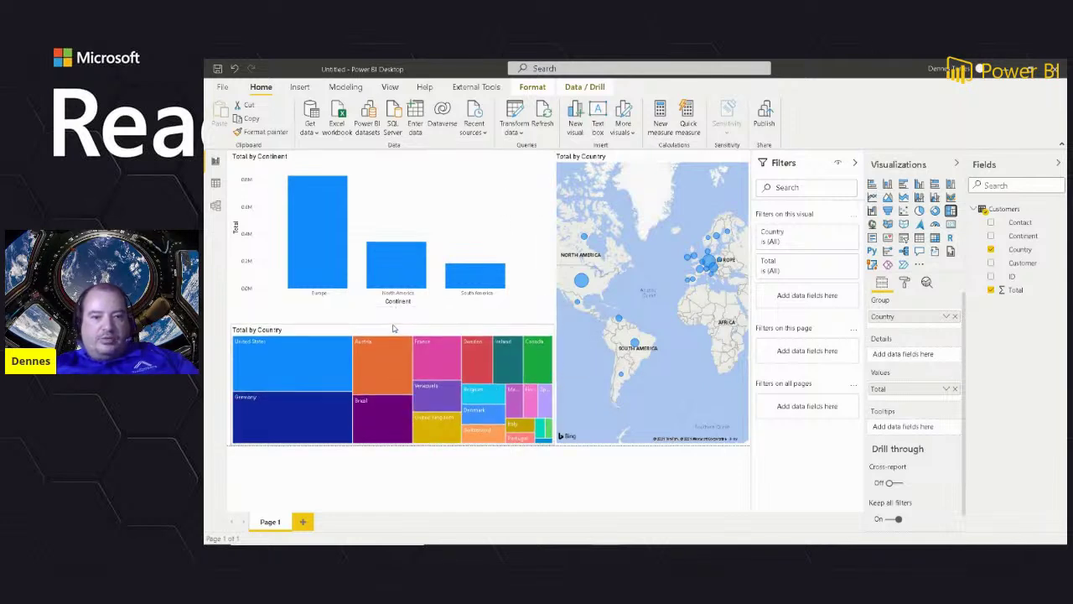
Step: Lower the upper edges of the column chart and the map to leave an empty strip along the page's top
left_click(425, 168)
left_click_drag(388, 150, 387, 185)
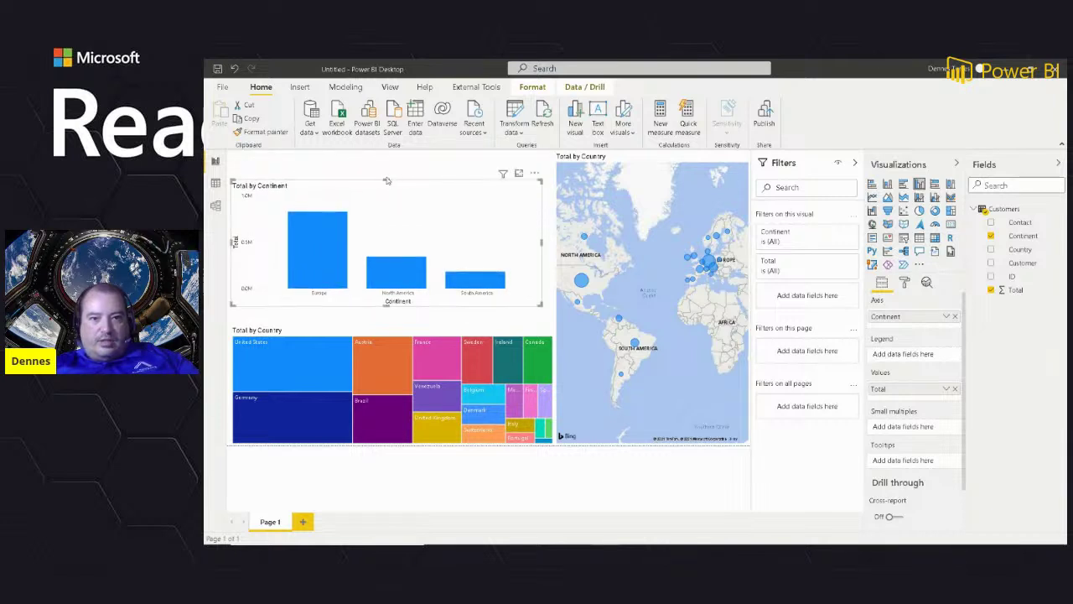
left_click(637, 167)
left_click_drag(653, 151, 646, 186)
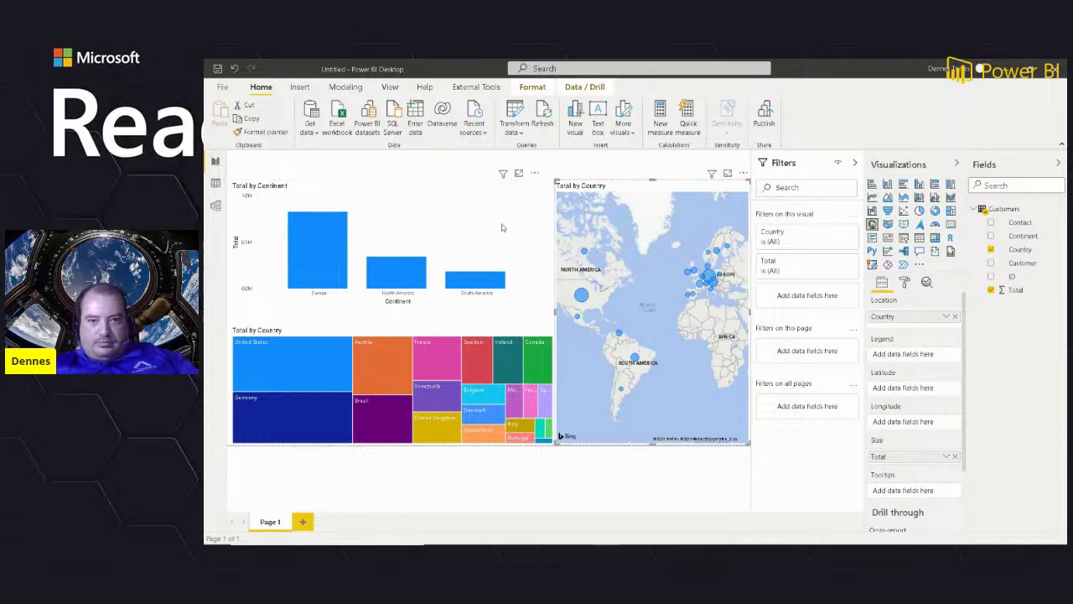
Step: Move the Total by Continent chart down slightly and resize it to fill the space above the treemap
mouse_move(501, 225)
left_mouse_down()
mouse_move(501, 247)
mouse_move(507, 239)
left_mouse_up()
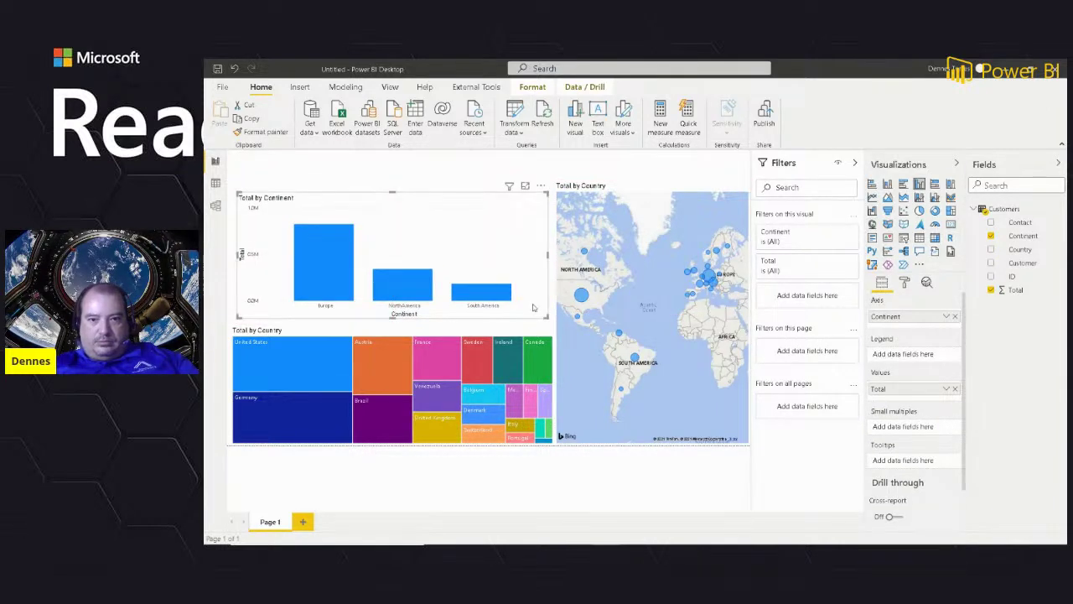
mouse_move(545, 316)
left_mouse_down()
mouse_move(550, 332)
mouse_move(549, 323)
left_mouse_up()
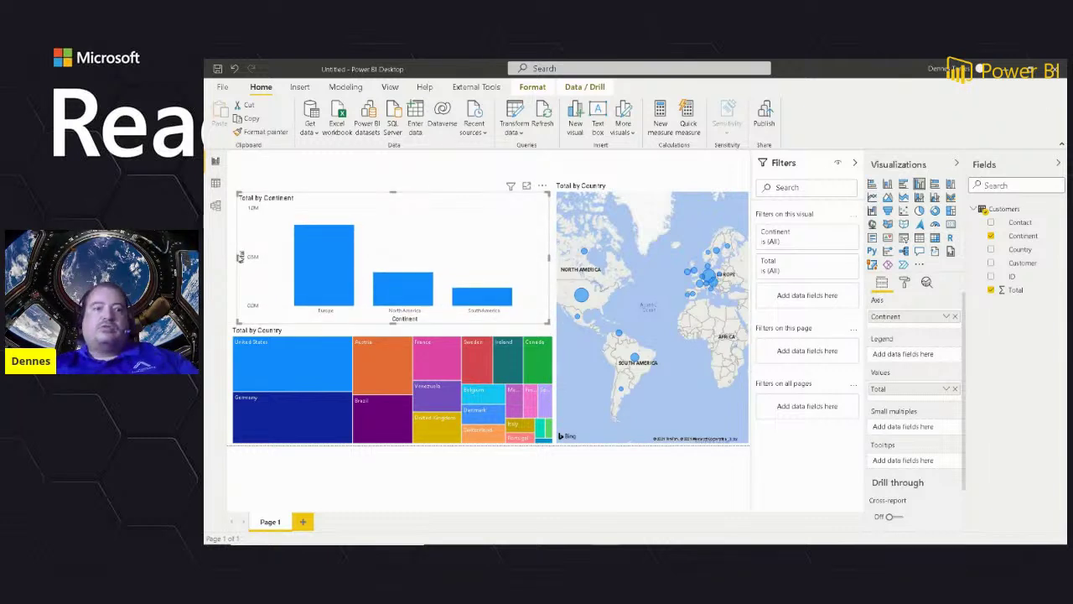
left_click_drag(234, 257, 232, 257)
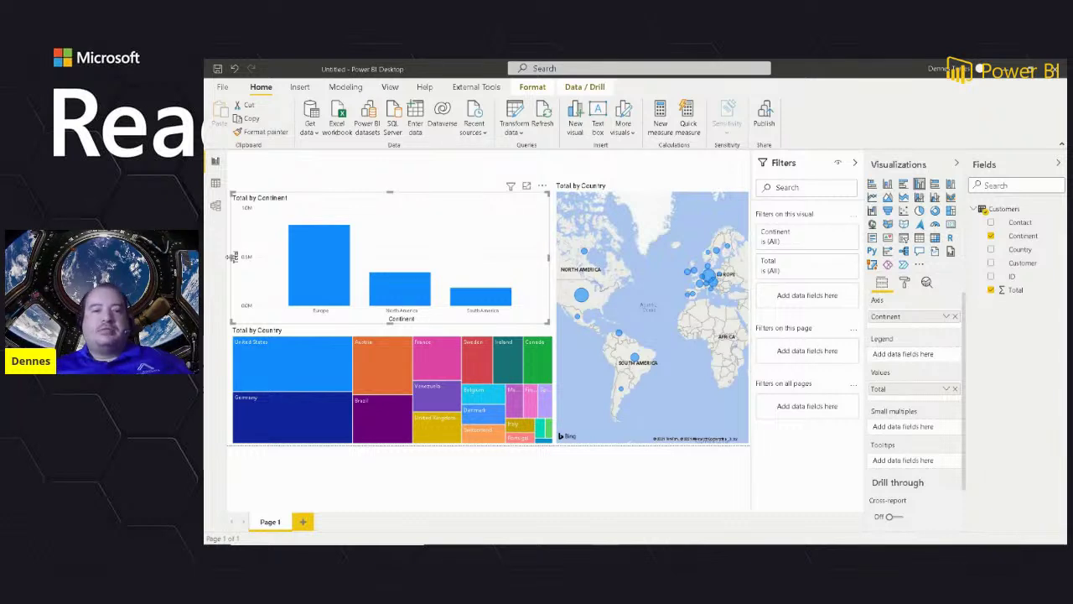
Step: Cross-filter the map and treemap by Europe from the Total by Continent chart
left_click(319, 261)
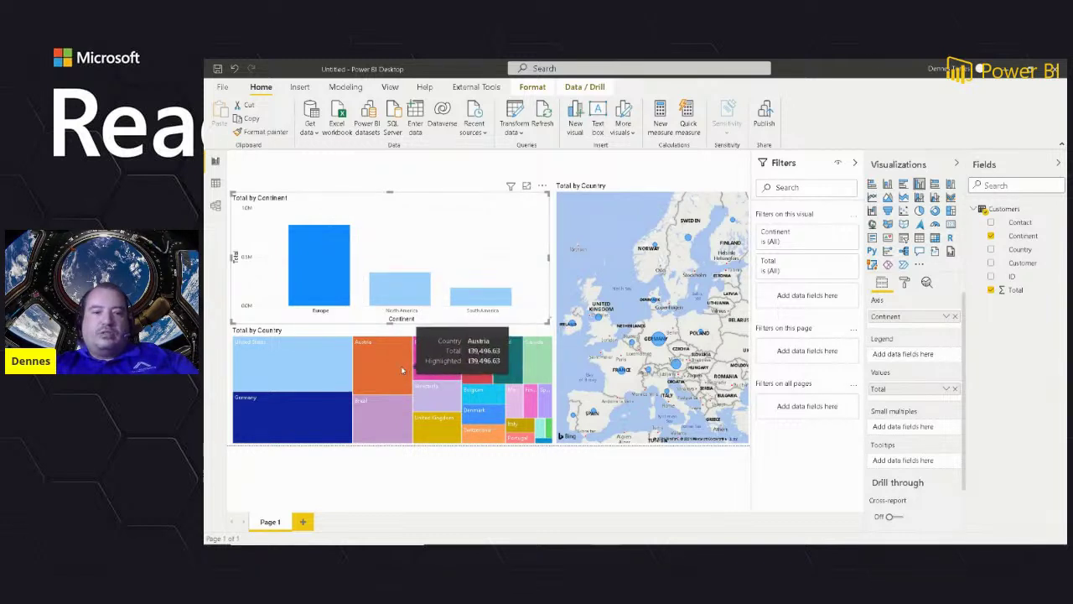
Step: Cross-highlight the treemap and map by North America, South America and Europe from the continent column chart, clearing each selection
left_click(322, 261)
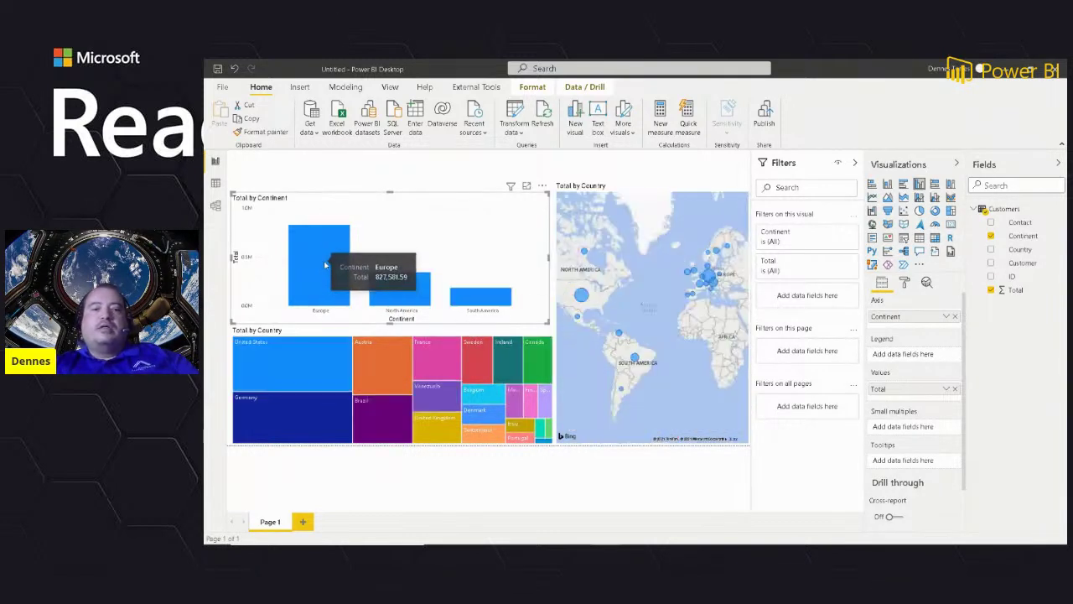
left_click(424, 301)
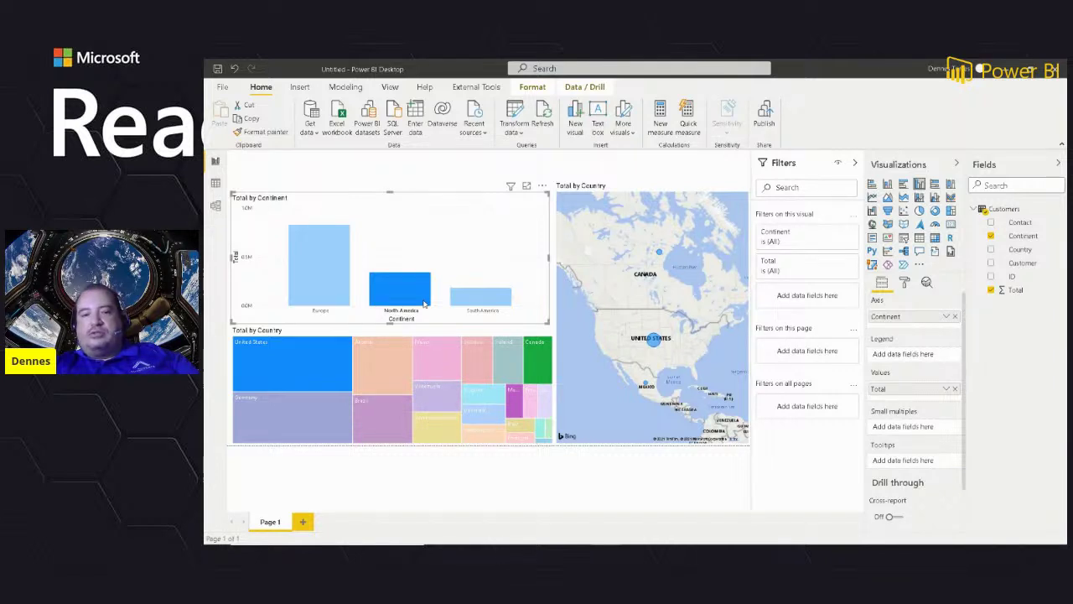
left_click(424, 305)
left_click(482, 302)
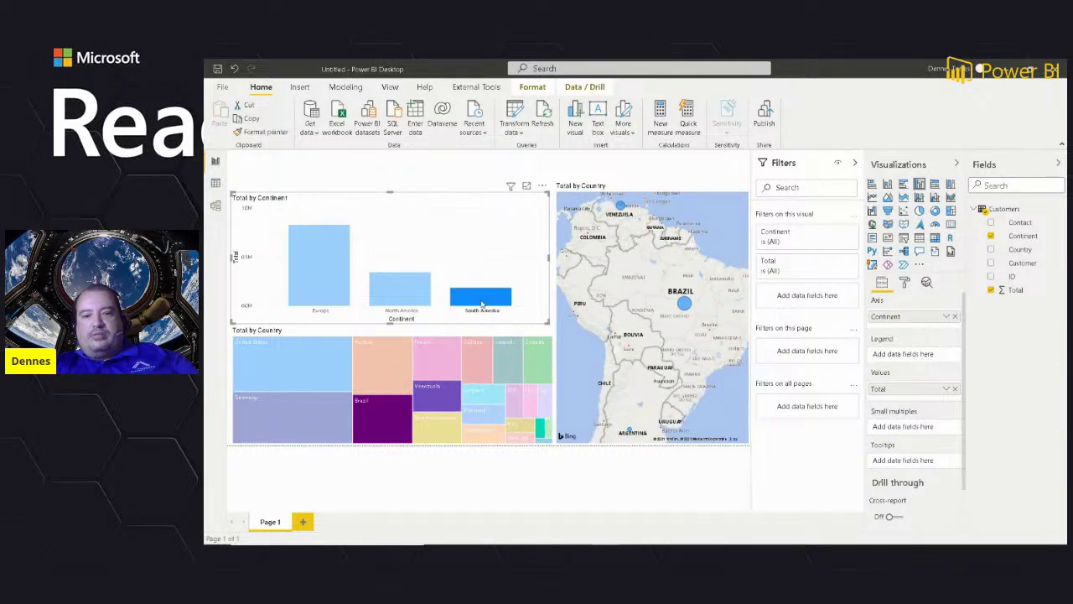
left_click(482, 305)
left_click(327, 291)
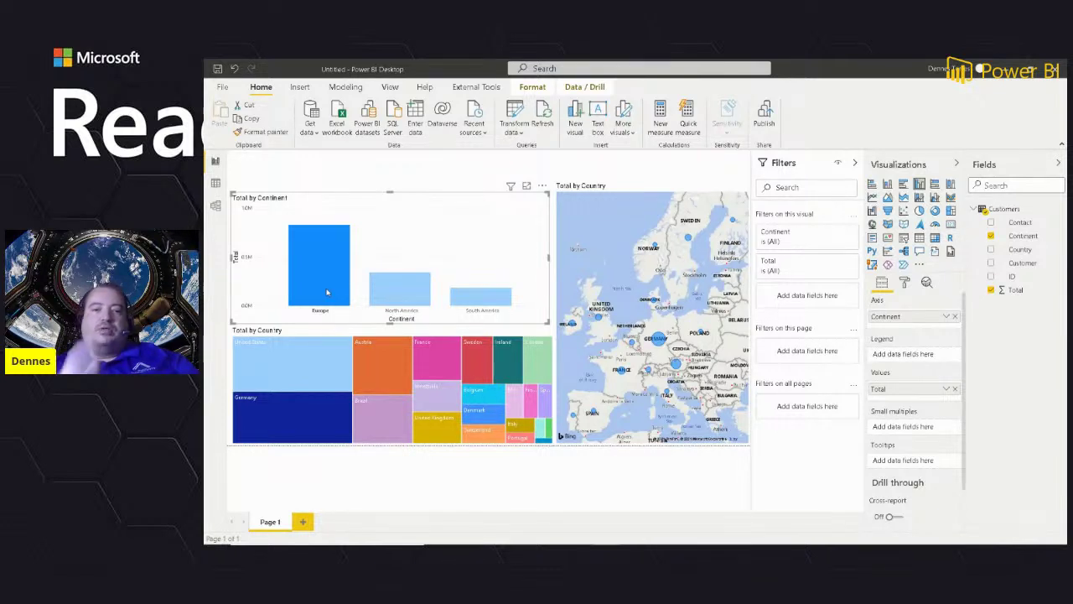
mouse_move(313, 274)
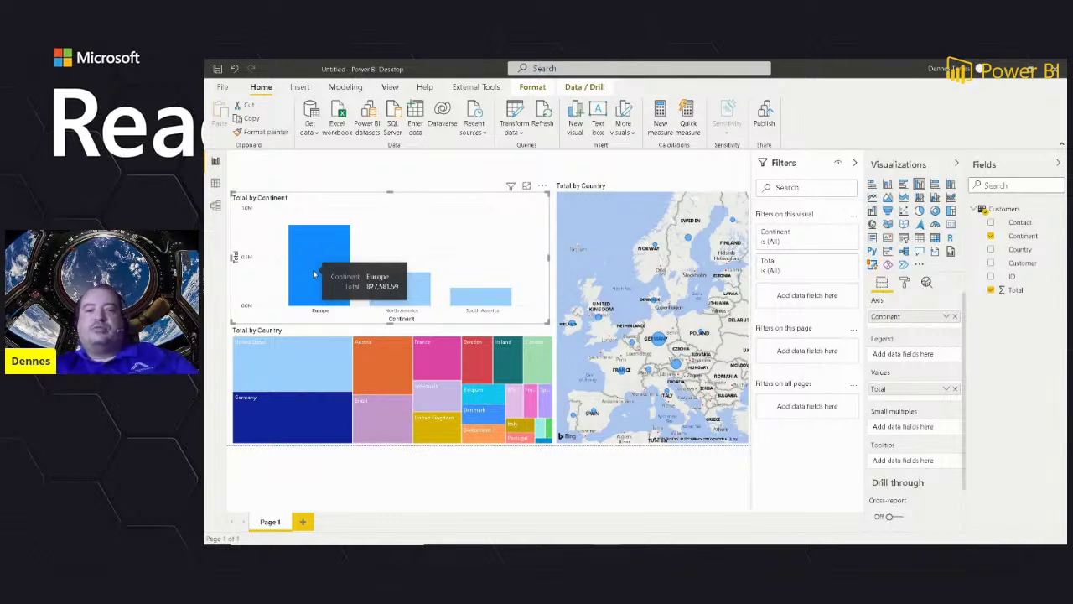
left_click(310, 267)
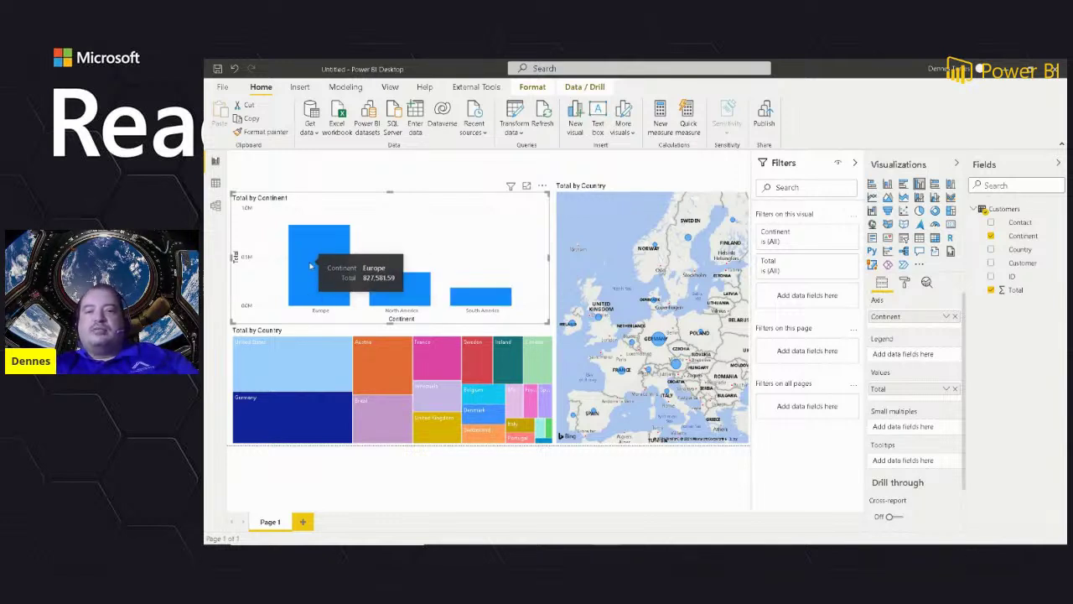
Step: Inspect the Total tooltips of the continent columns, the treemap countries and the map bubbles
mouse_move(332, 280)
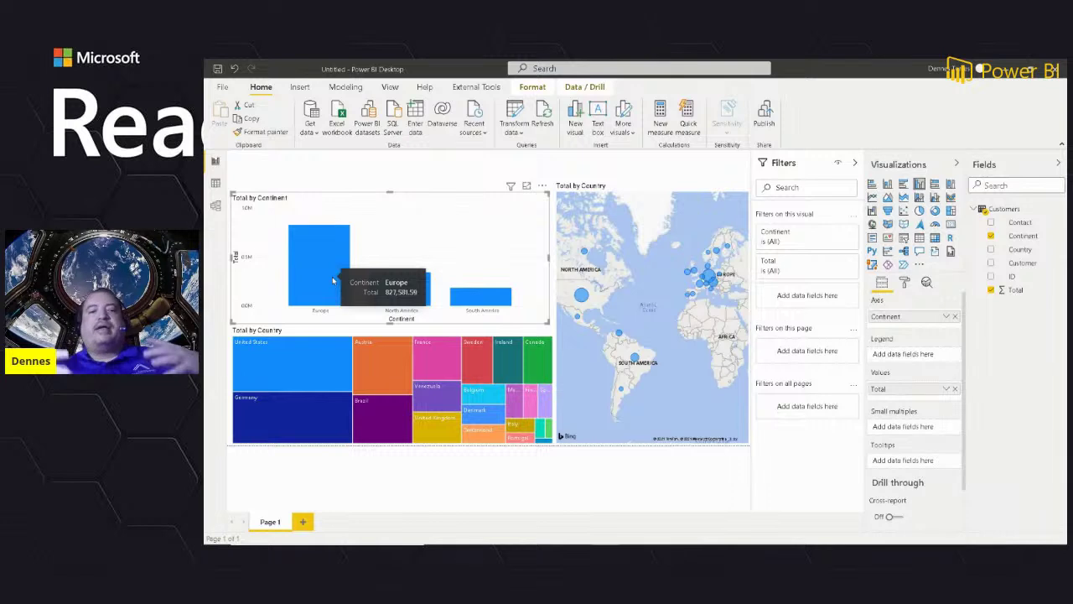
mouse_move(401, 298)
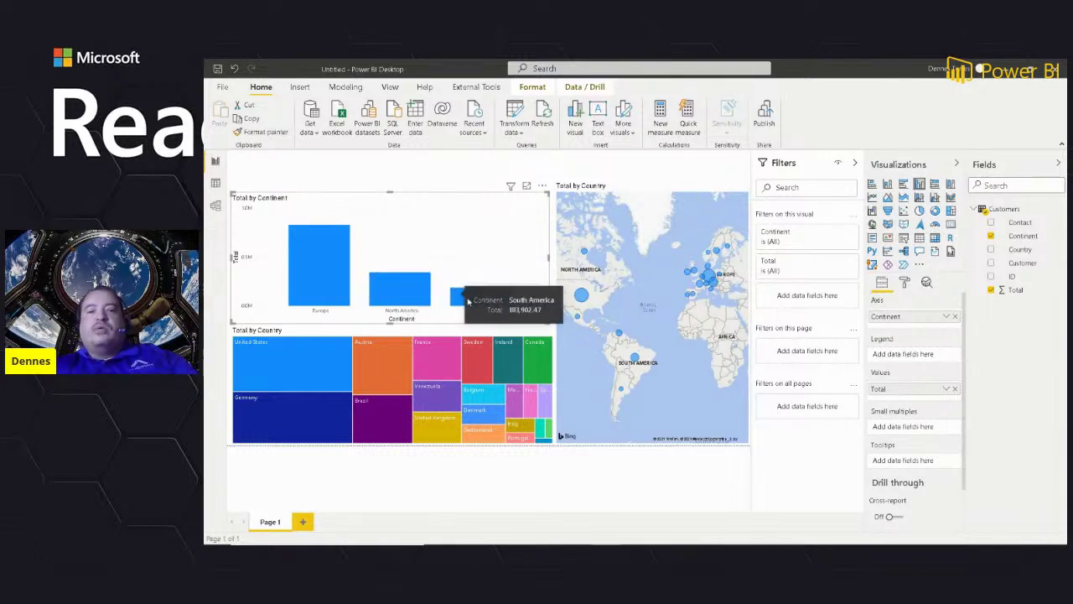
mouse_move(464, 379)
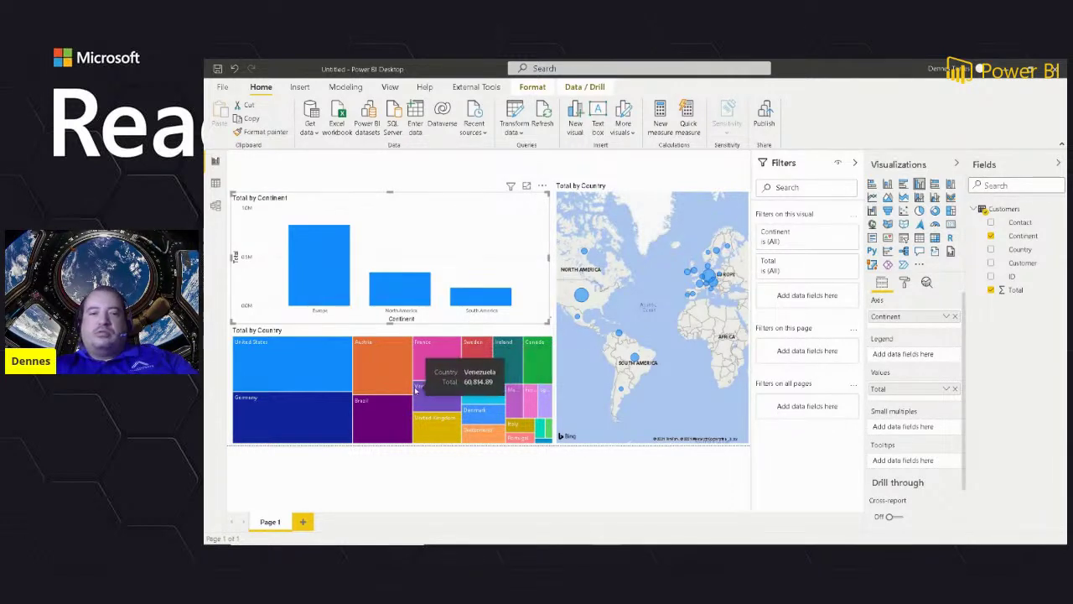
mouse_move(338, 405)
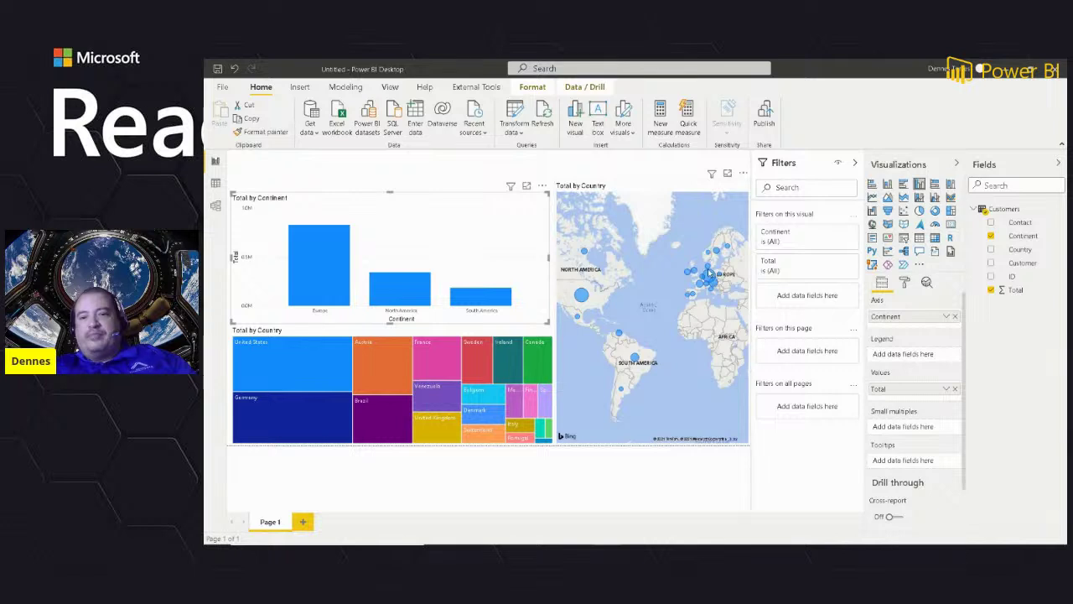
mouse_move(709, 277)
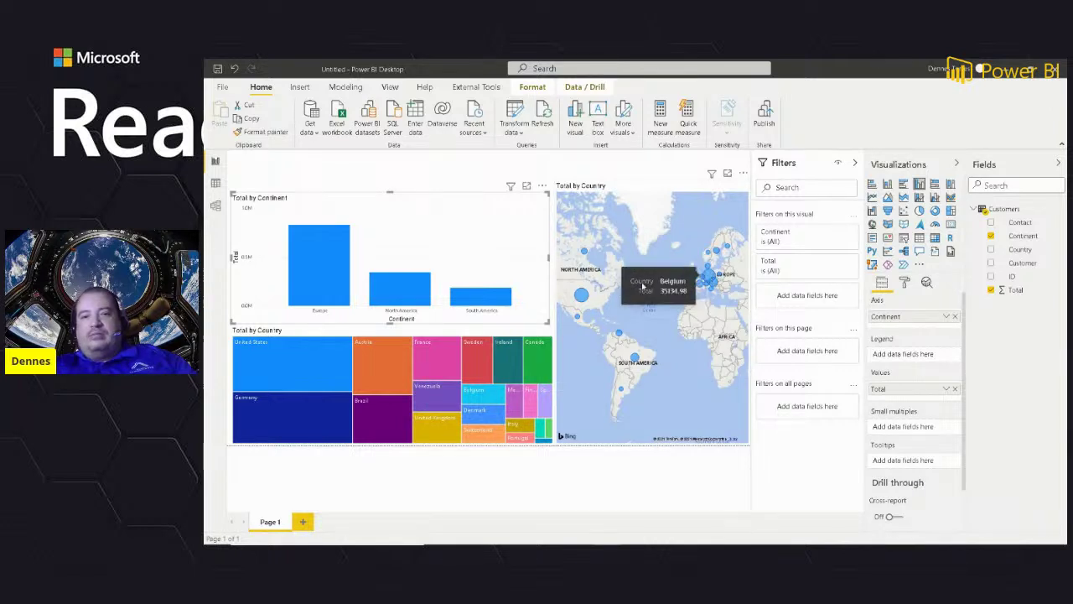
mouse_move(583, 296)
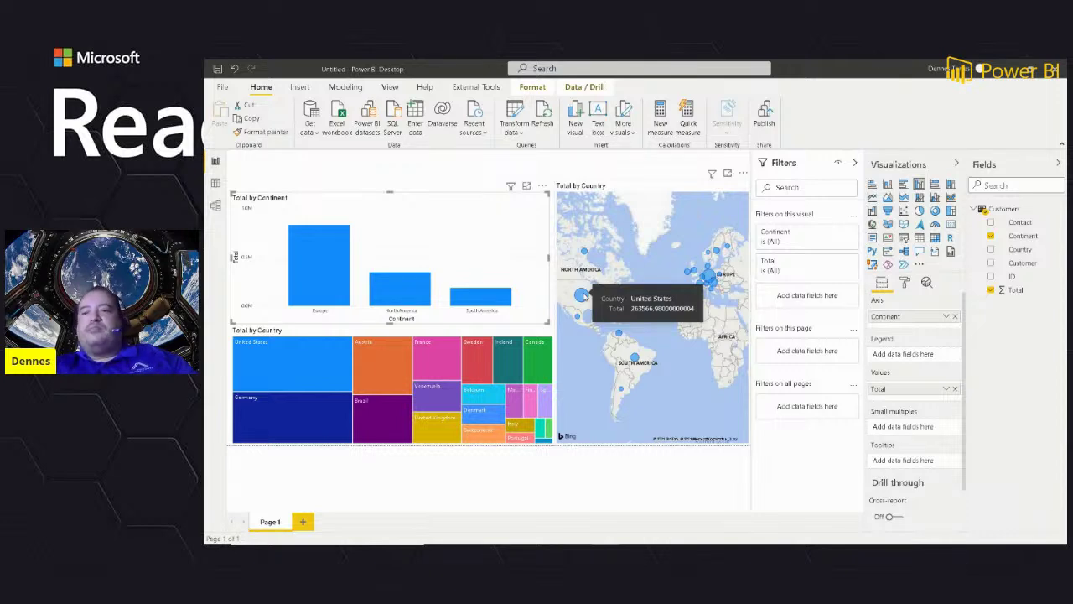
Step: Format the Customers table's Total field in the model as Currency with 2 decimal places and the € English (Malta) currency format
left_click(216, 207)
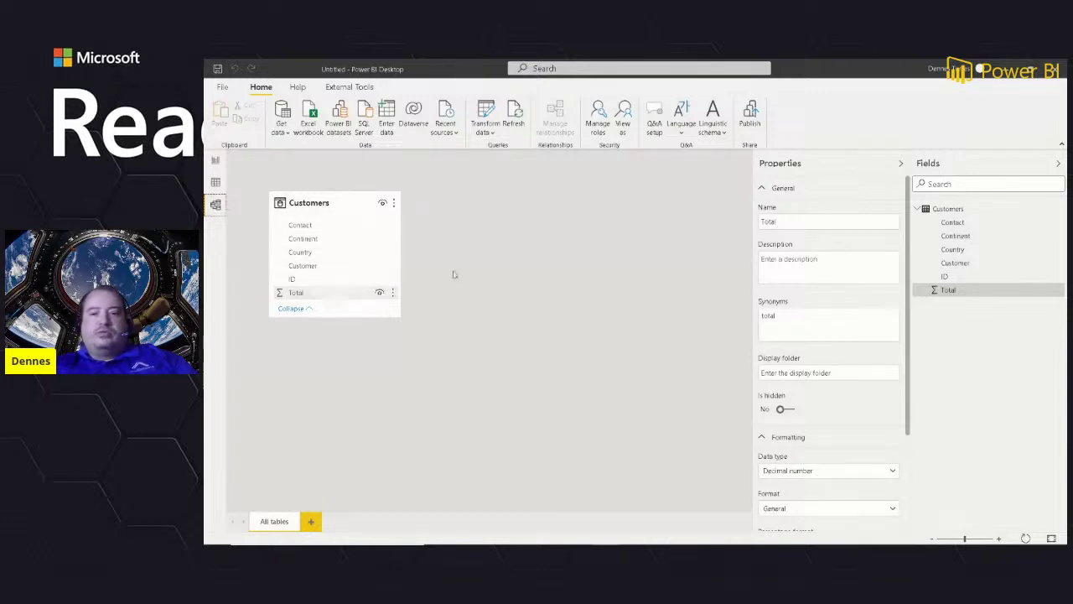
left_click_drag(907, 363, 912, 500)
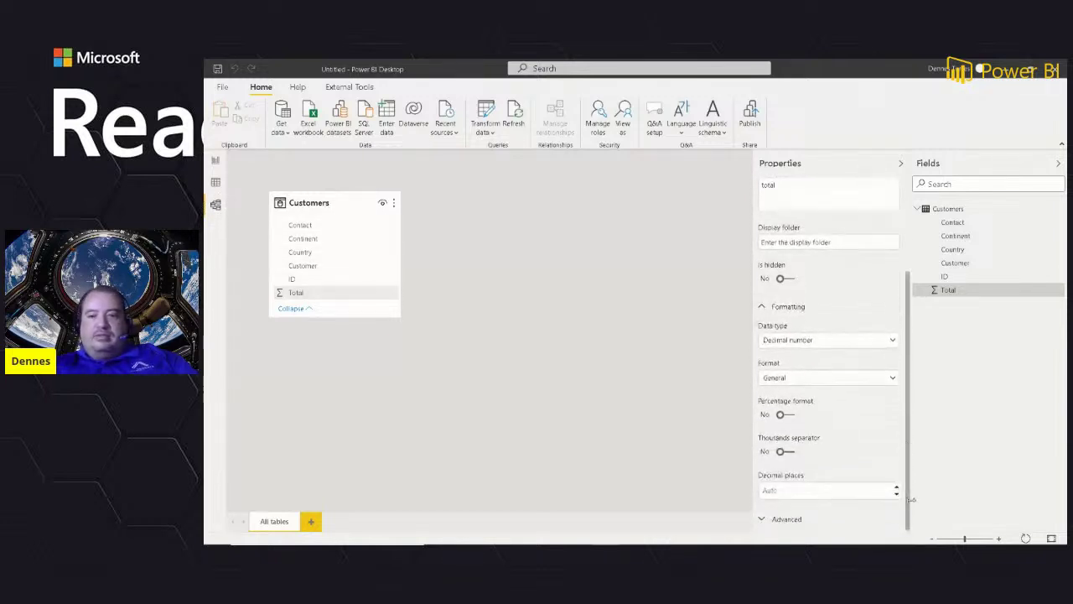
left_click(814, 379)
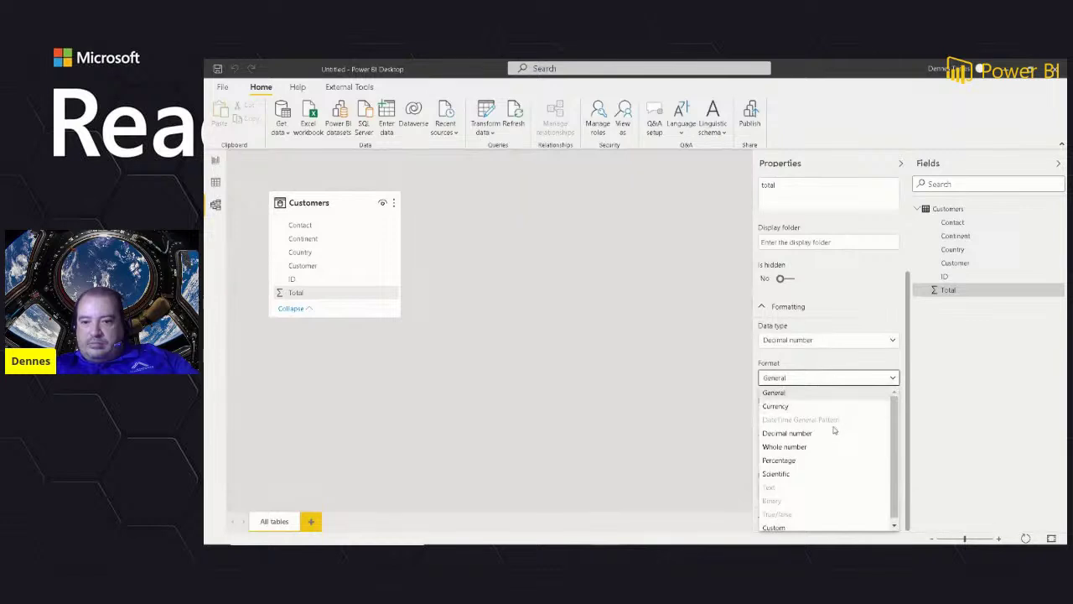
left_click(817, 408)
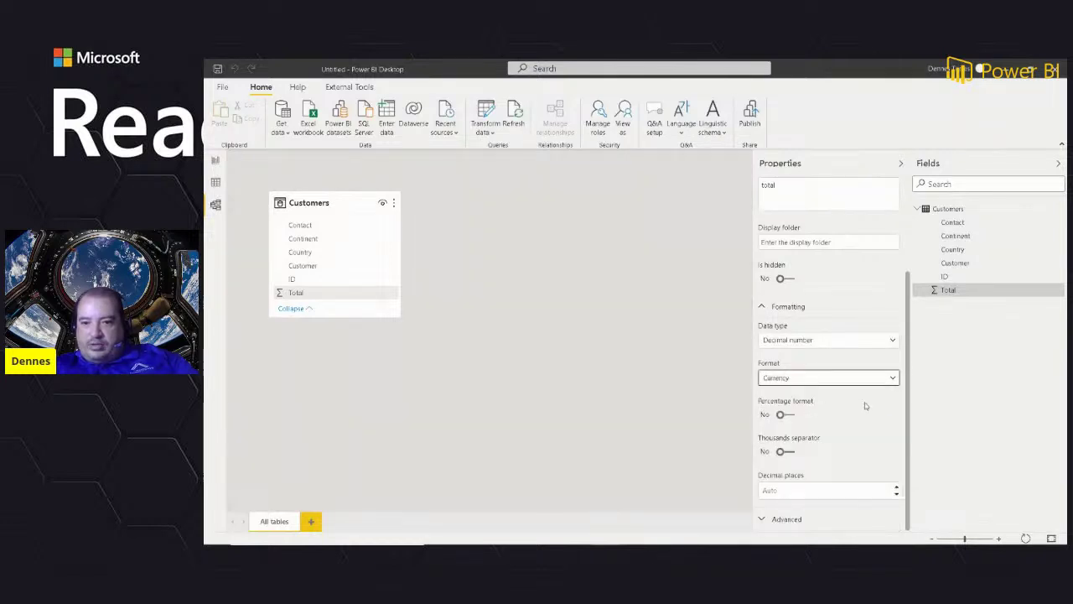
left_click(840, 491)
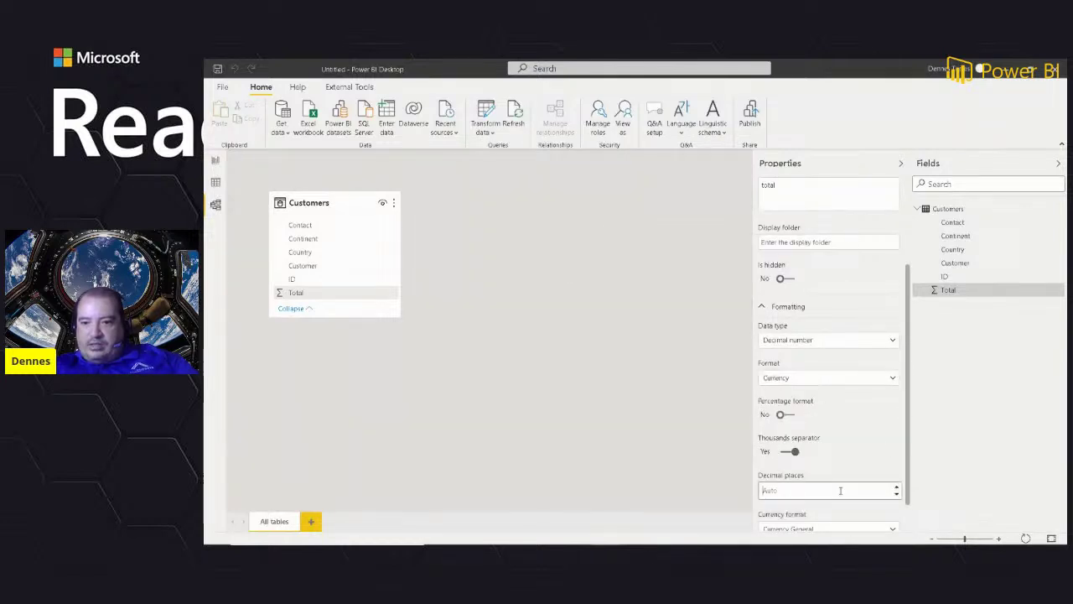
type("2")
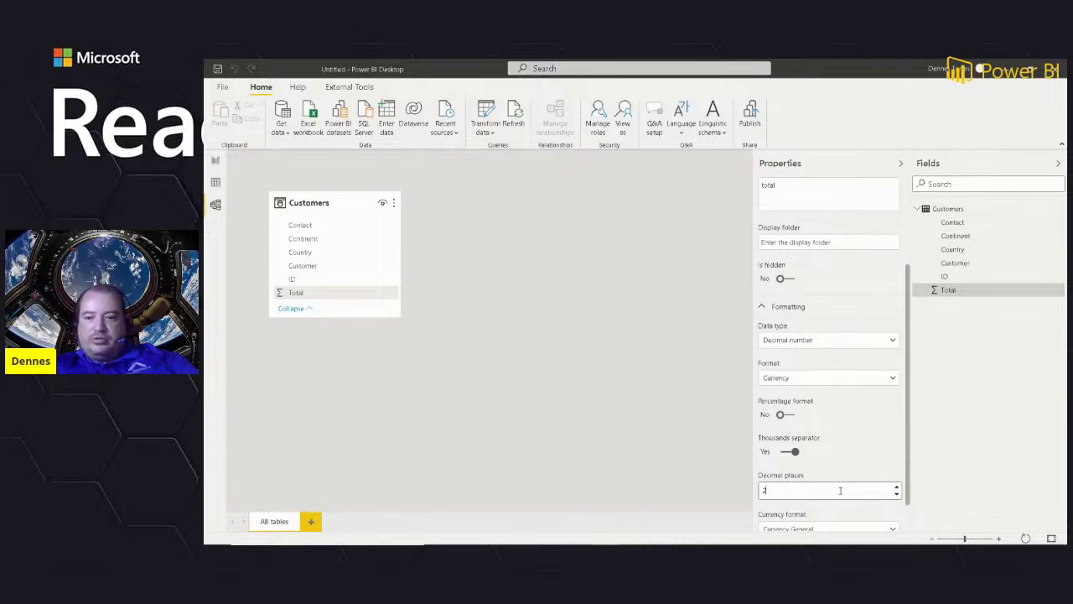
scroll(908, 497, "down", 1)
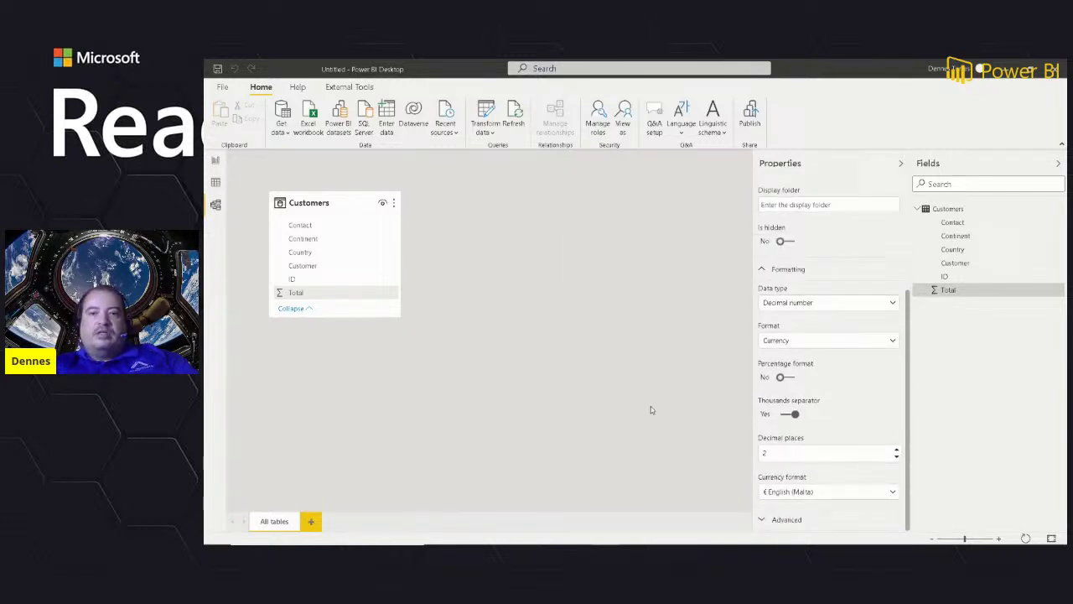
left_click(971, 289)
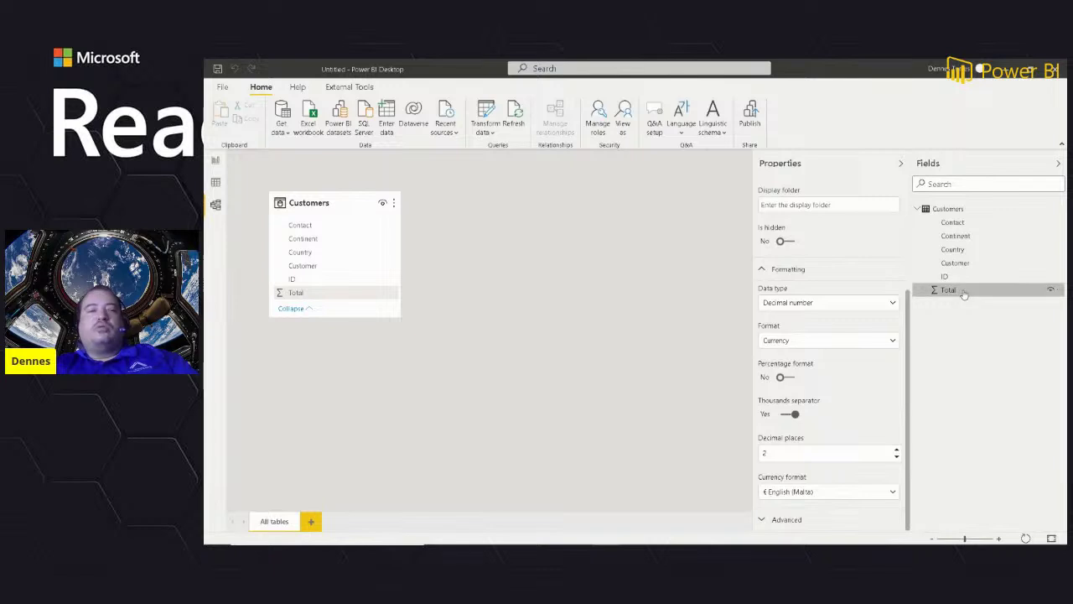
Step: Return to the report and check how Total is formatted in the column chart and map tooltips
left_click(216, 160)
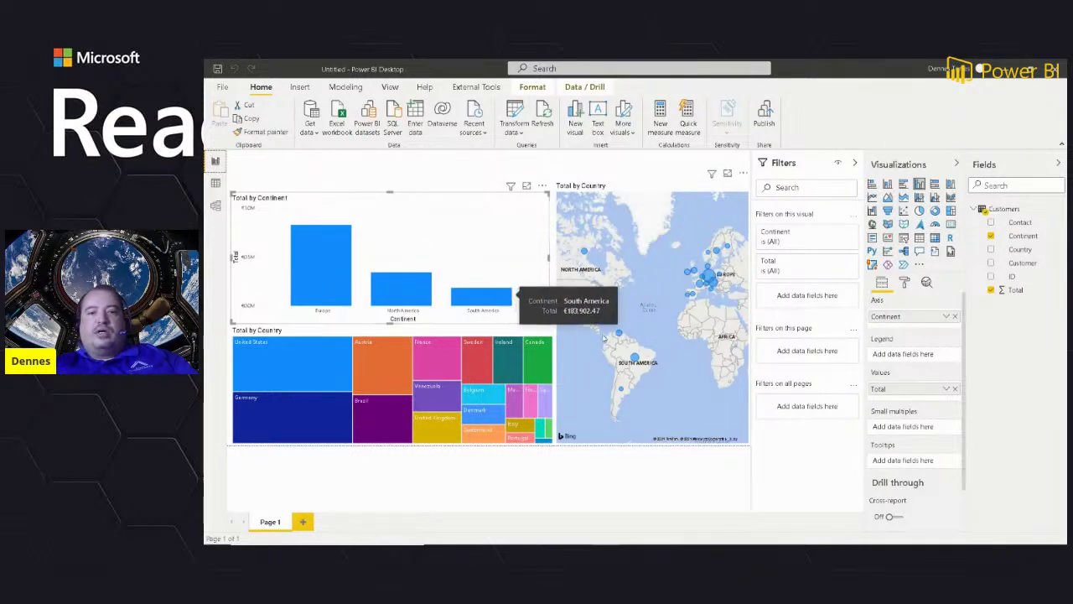
mouse_move(620, 336)
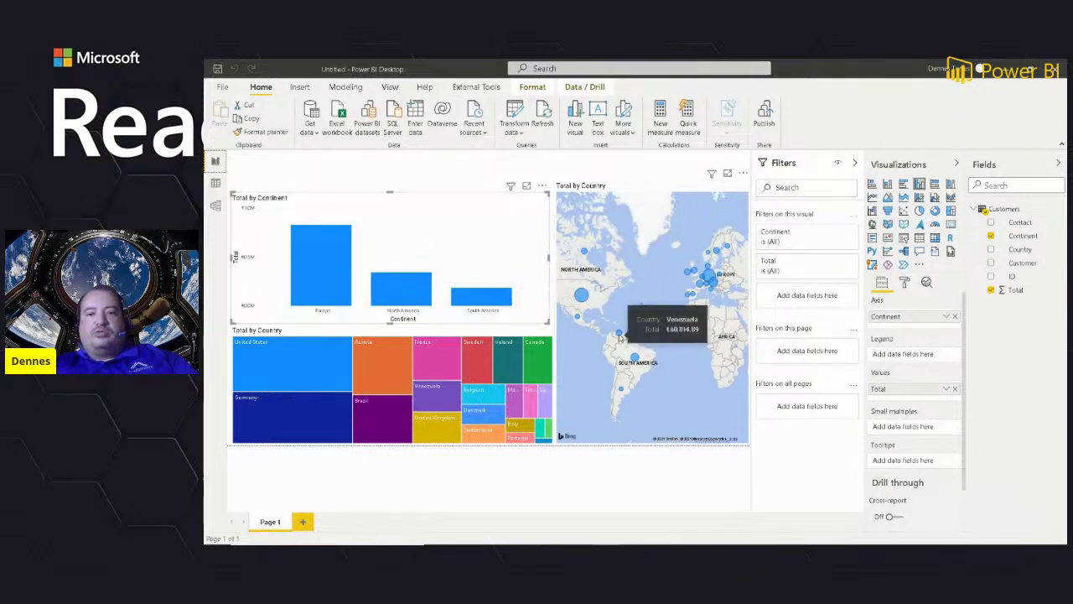
mouse_move(517, 360)
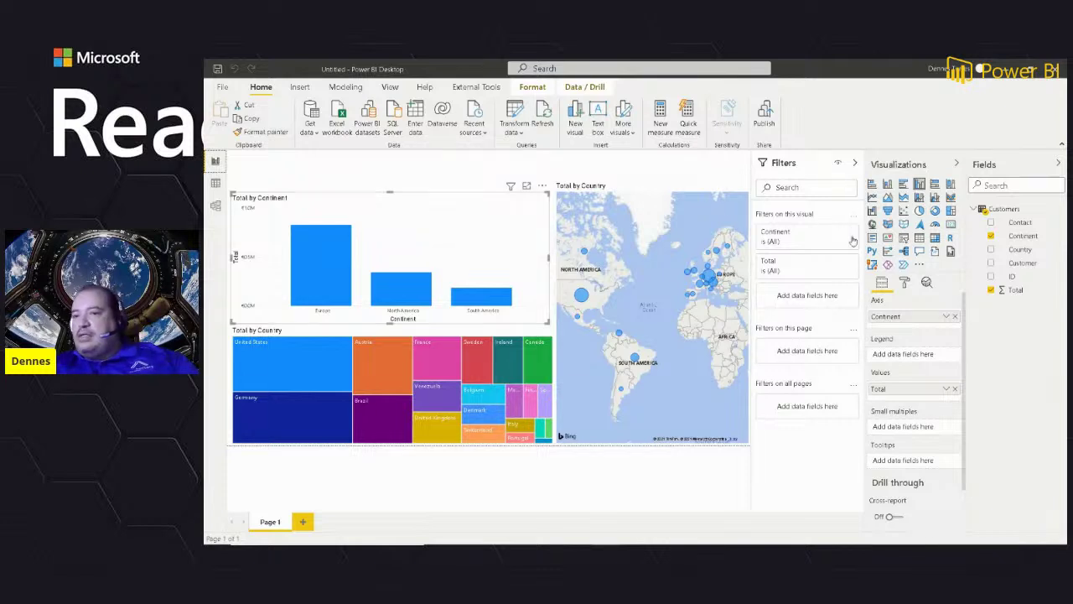
Step: Add the Country field to the continent column chart and move it from the legend to the axis below Continent
left_click(991, 250)
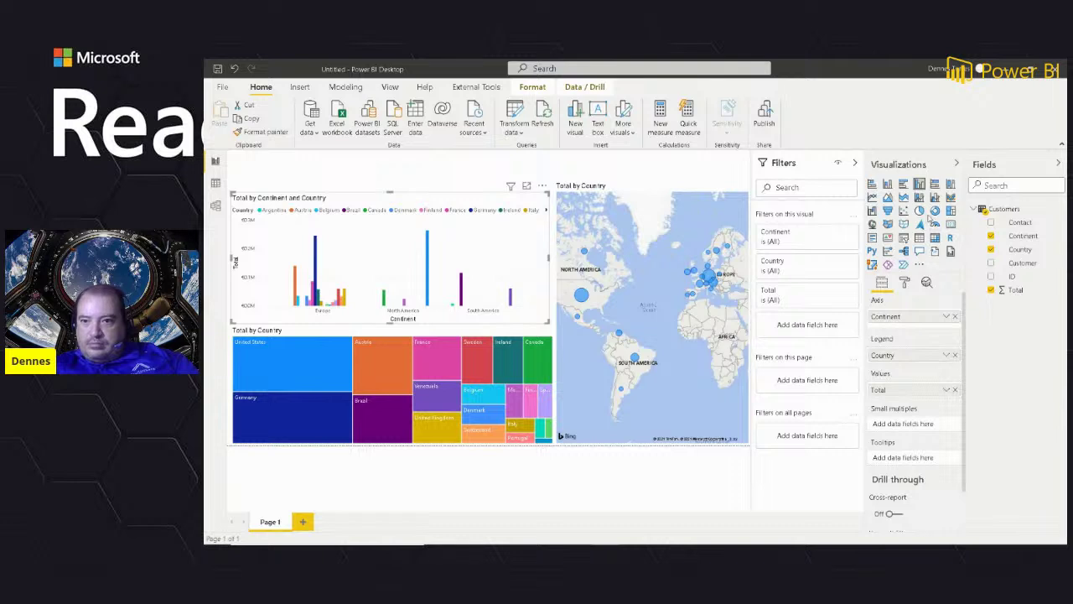
left_click_drag(957, 362, 915, 328)
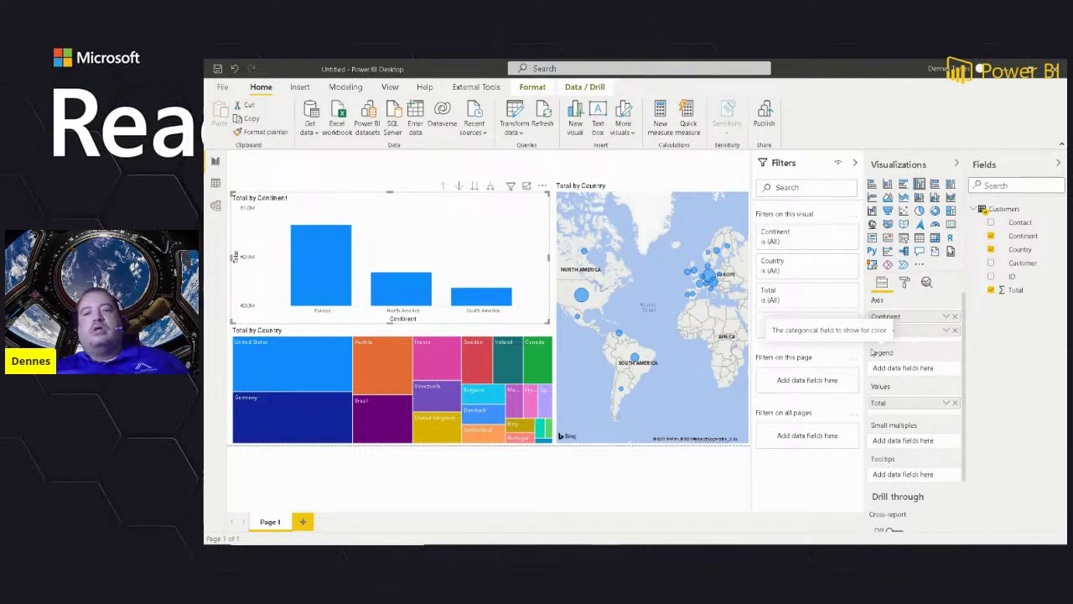
left_click_drag(872, 353, 874, 350)
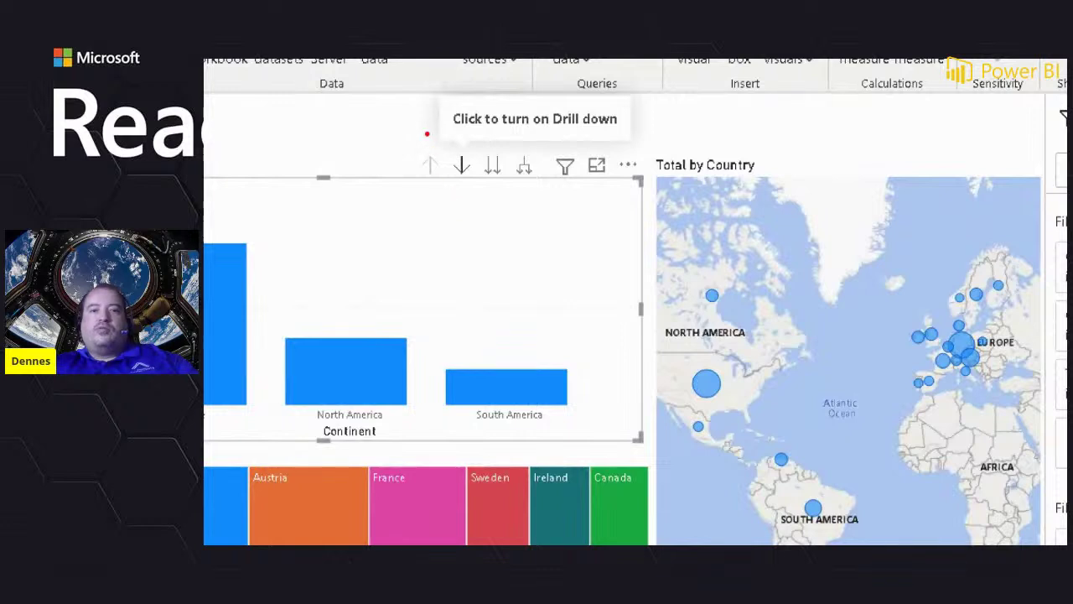
mouse_move(411, 134)
left_mouse_down()
mouse_move(441, 225)
mouse_move(694, 172)
mouse_move(438, 118)
mouse_move(404, 144)
left_mouse_up()
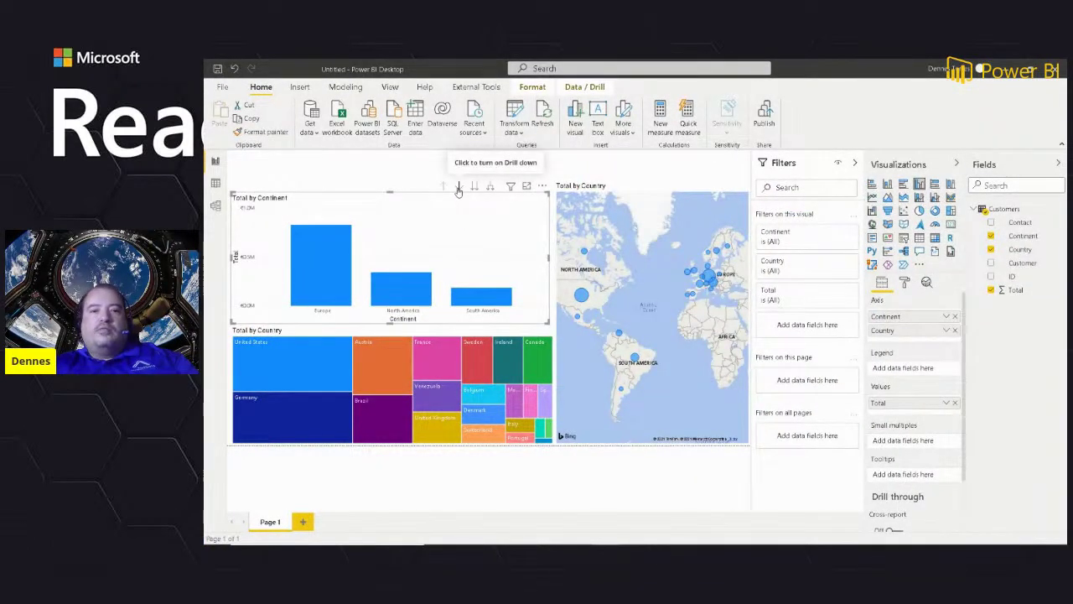
Step: Cross-highlight the other visuals by Europe and North America with drill down off, clearing each selection
left_click(325, 285)
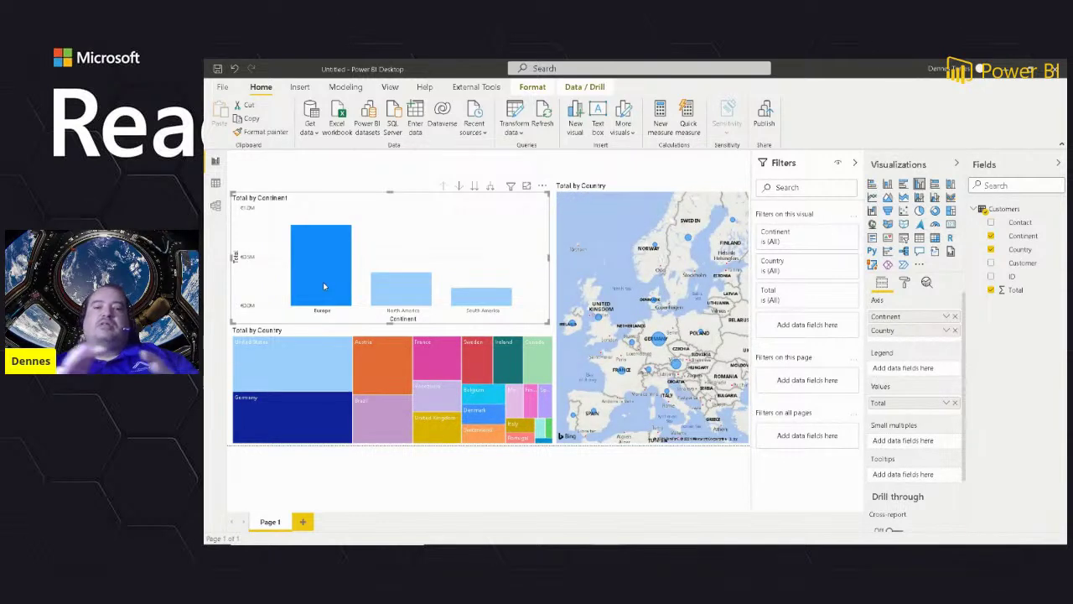
left_click(323, 281)
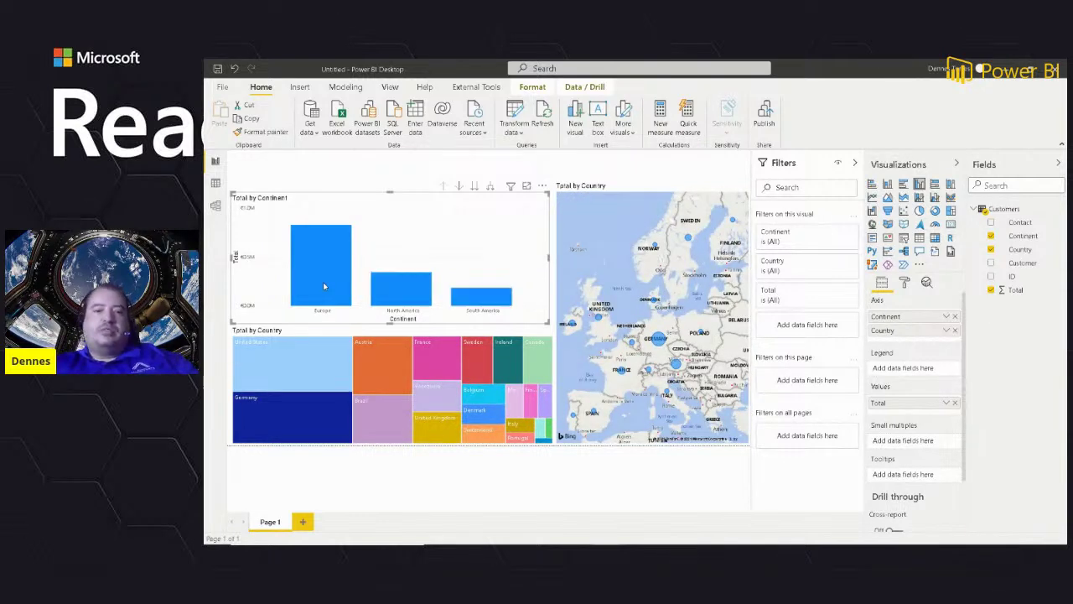
left_click(398, 297)
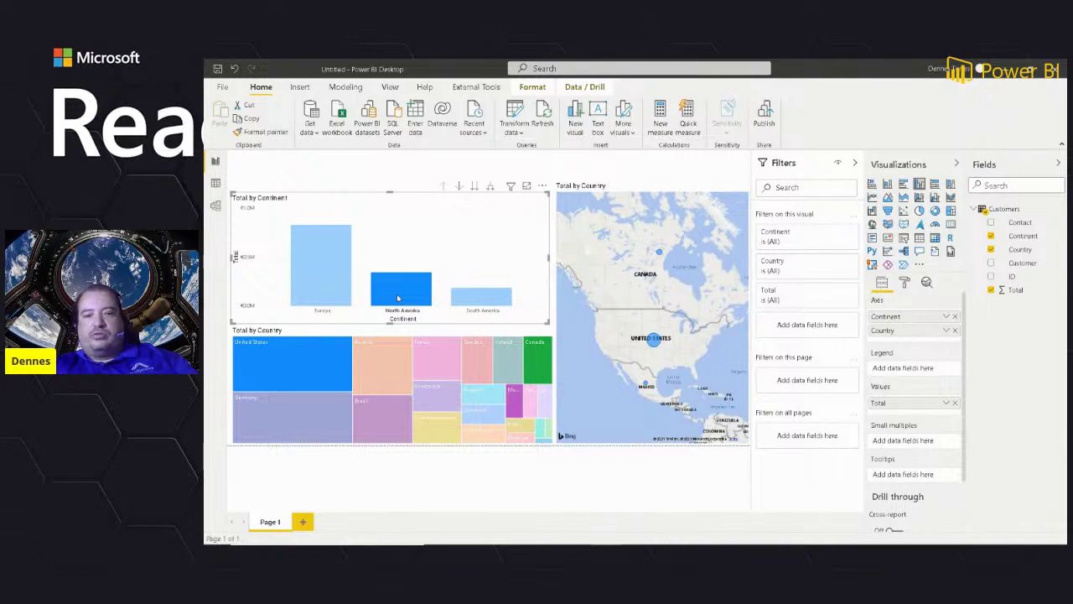
left_click(398, 298)
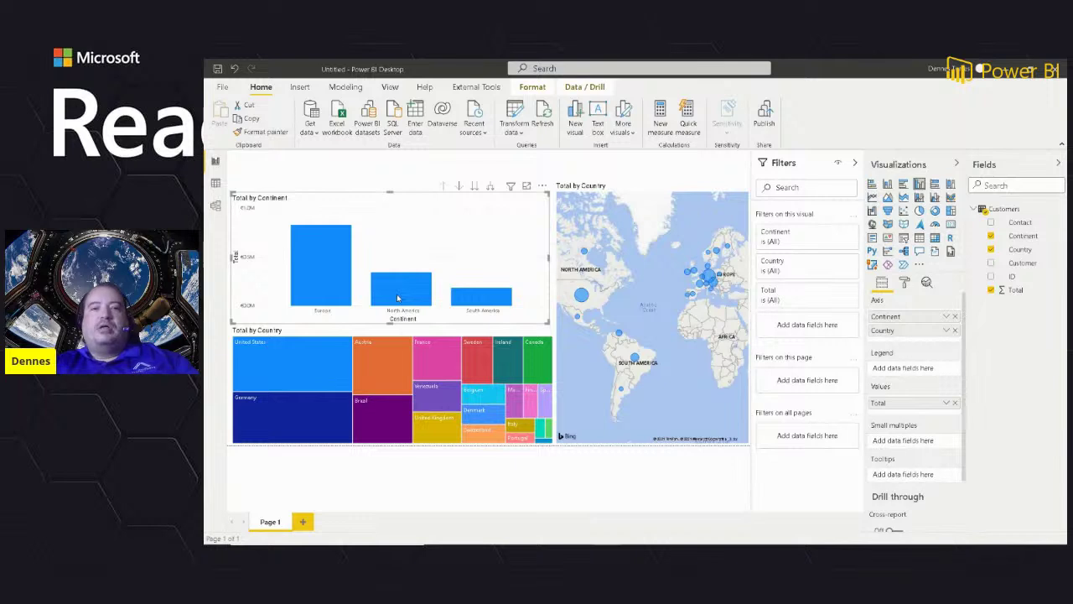
Step: Turn on drill-down mode for the continent column chart and drill into Europe to show its countries
left_click(459, 186)
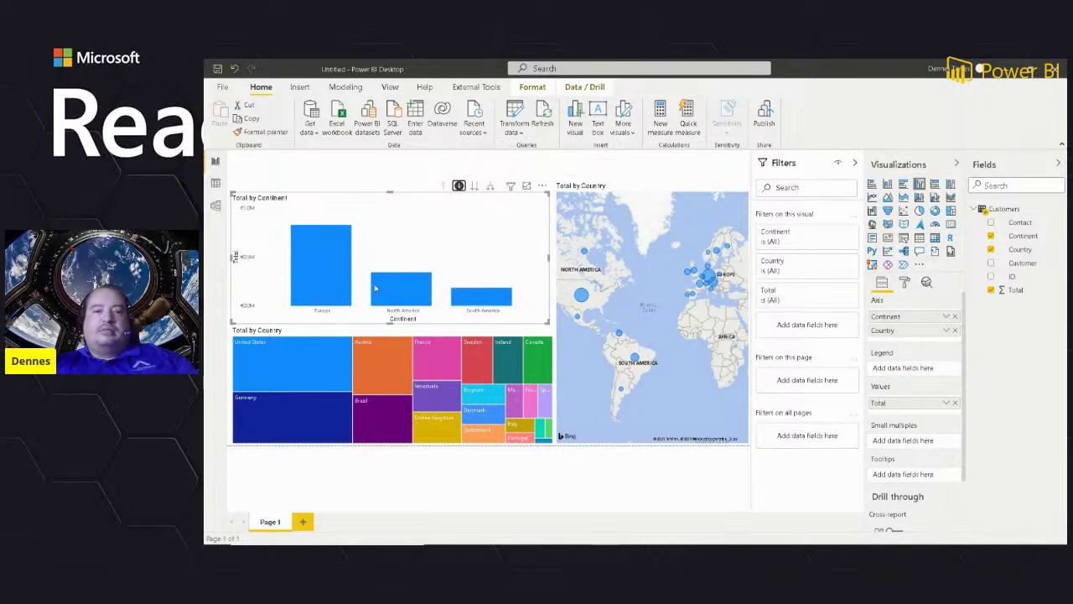
mouse_move(325, 297)
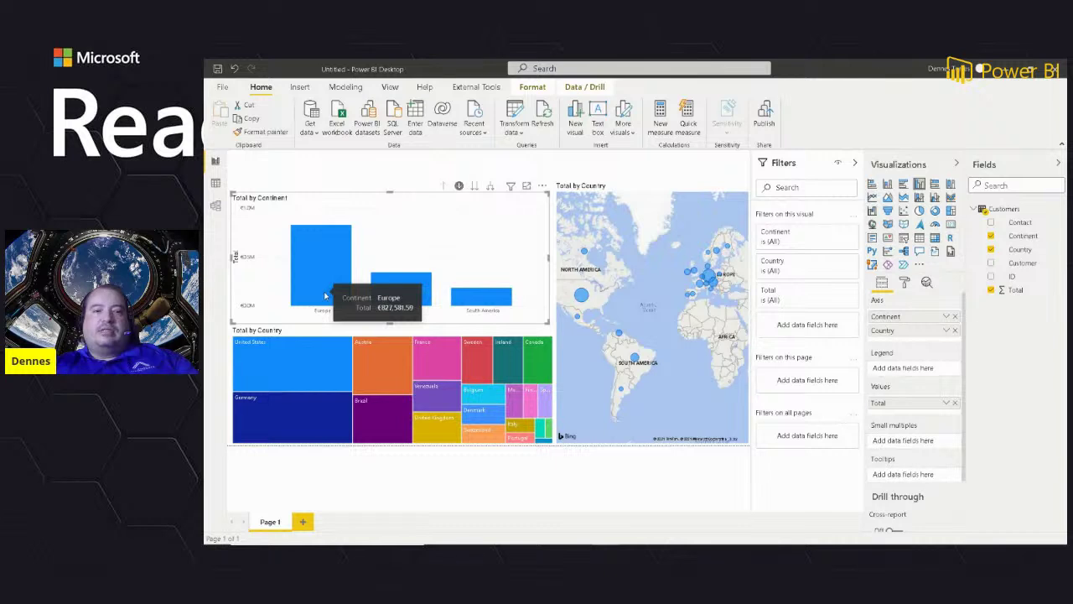
left_click(325, 297)
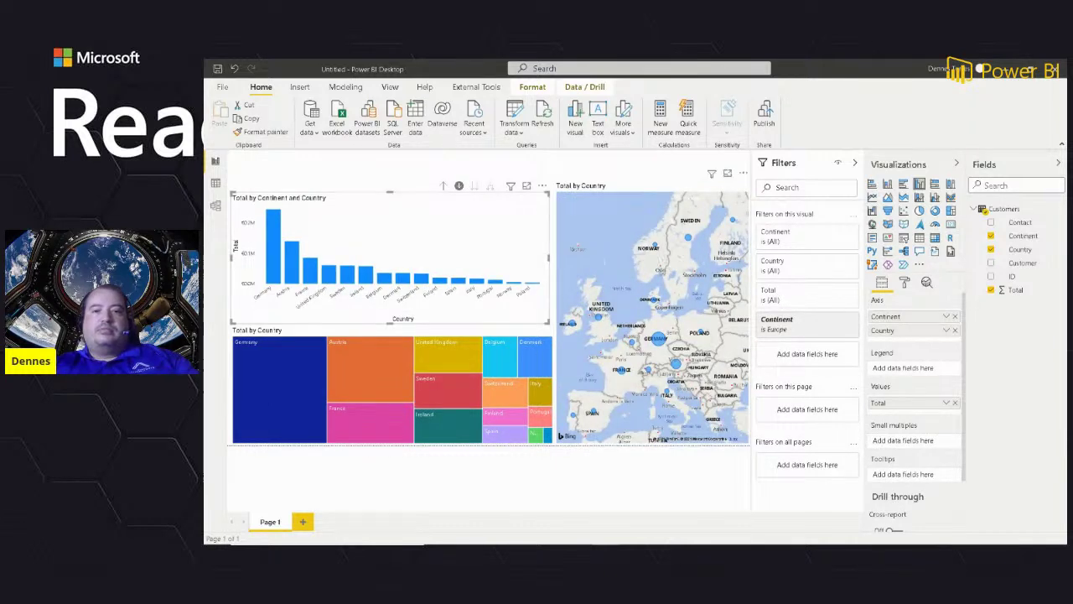
mouse_move(503, 542)
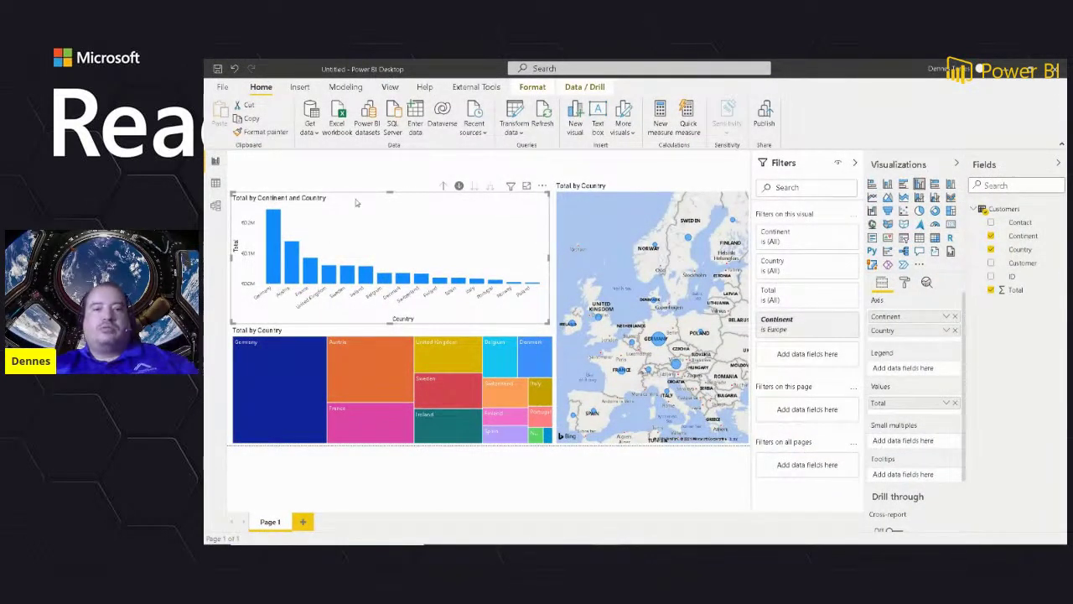
Step: Drill the continent column chart into North America and South America in turn, returning to the continent level each time
left_click(445, 186)
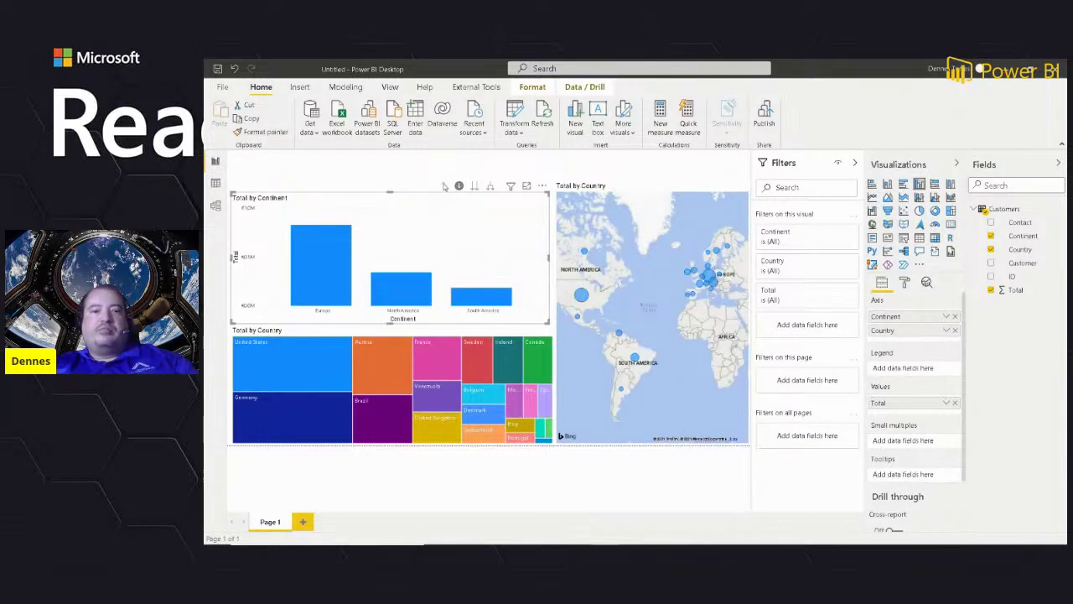
left_click(406, 295)
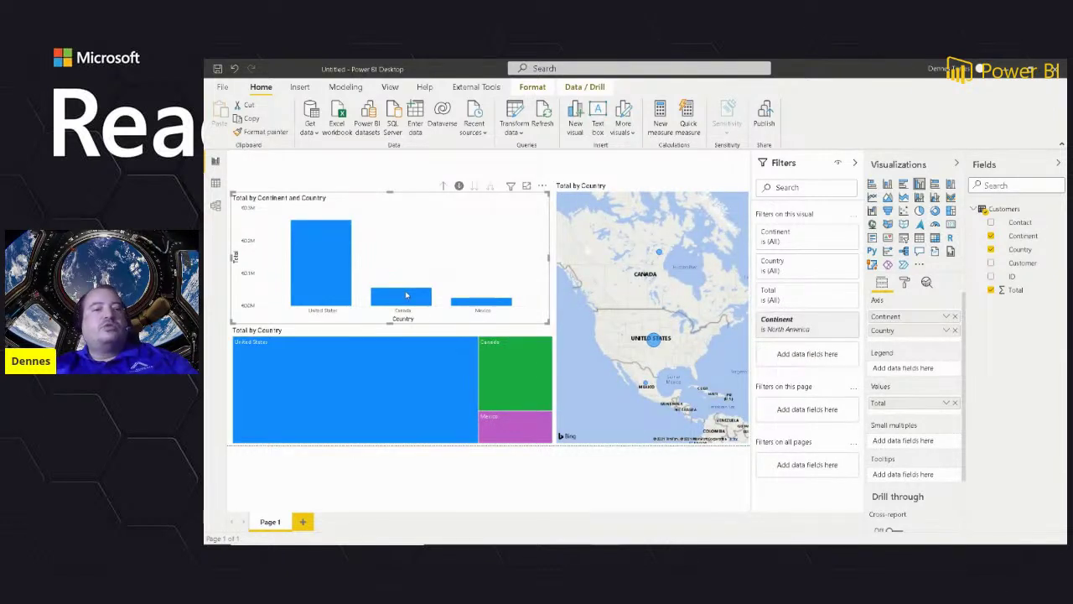
left_click(444, 186)
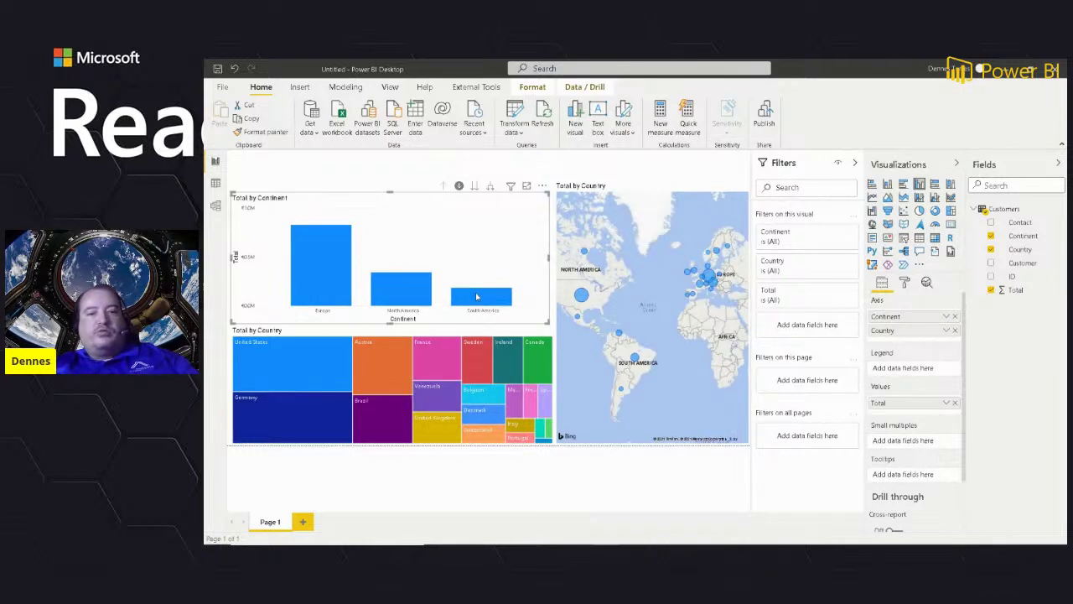
left_click(476, 296)
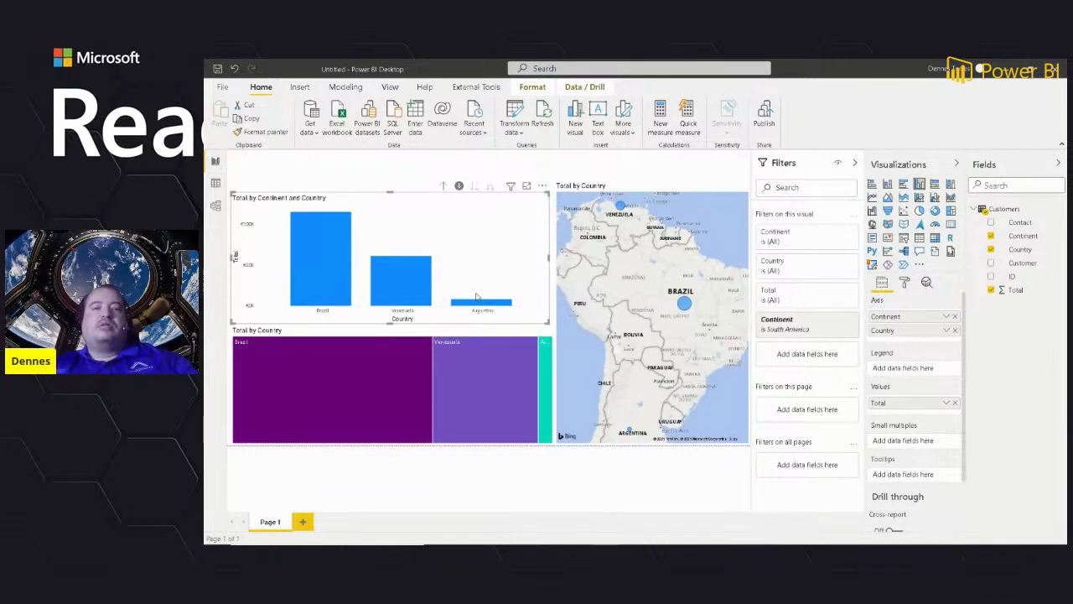
left_click(445, 185)
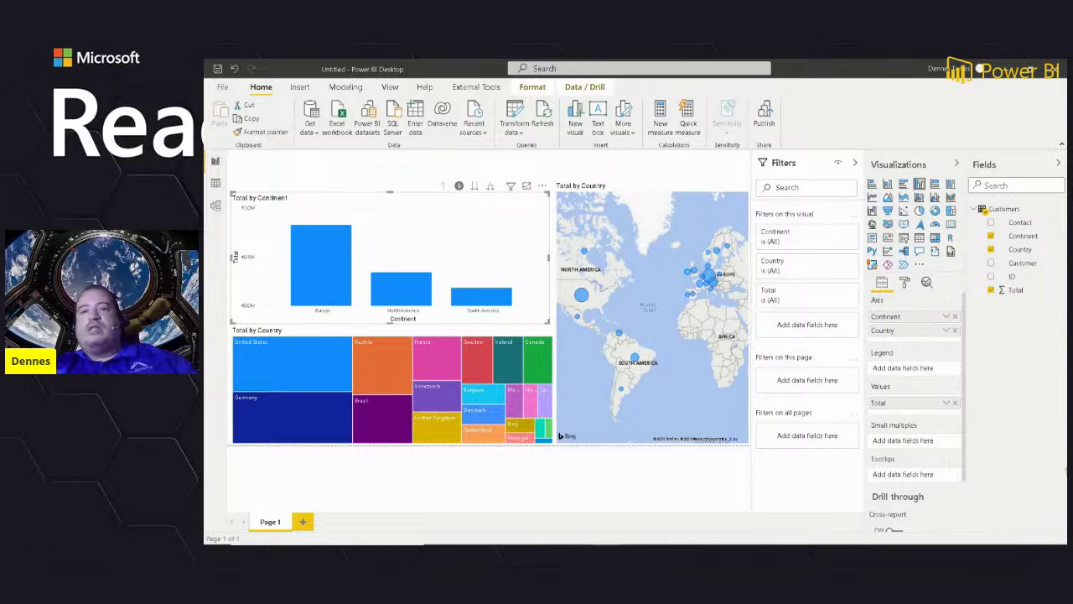
Step: Collapse the Filters pane and turn off drill-down mode for the continent column chart
left_click(855, 164)
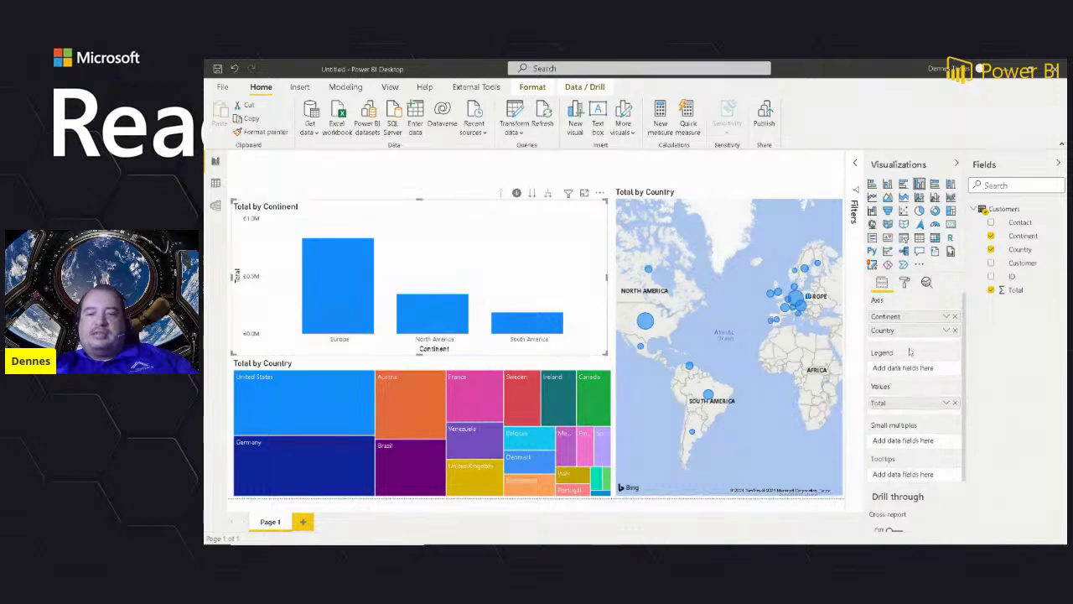
left_click(517, 194)
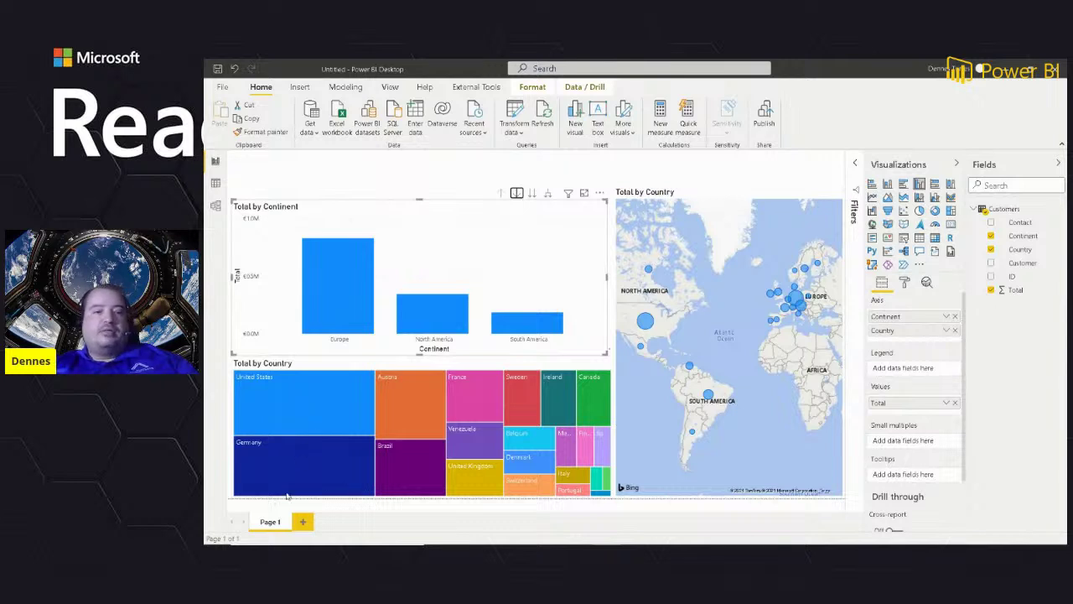
Step: Rename the report page Page 1 to MainReport
double_click(270, 522)
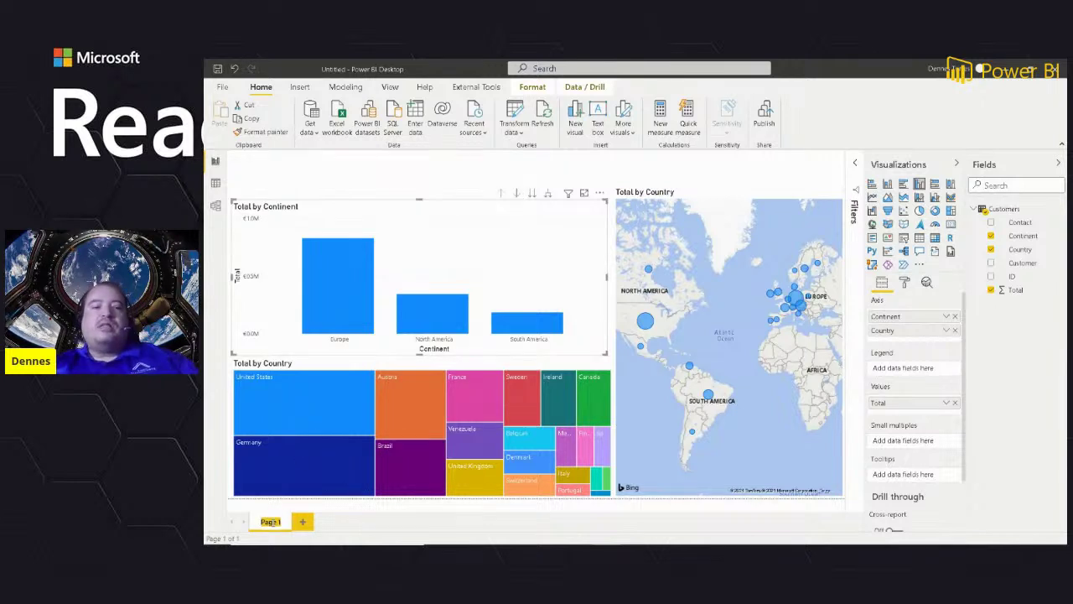
type("Main")
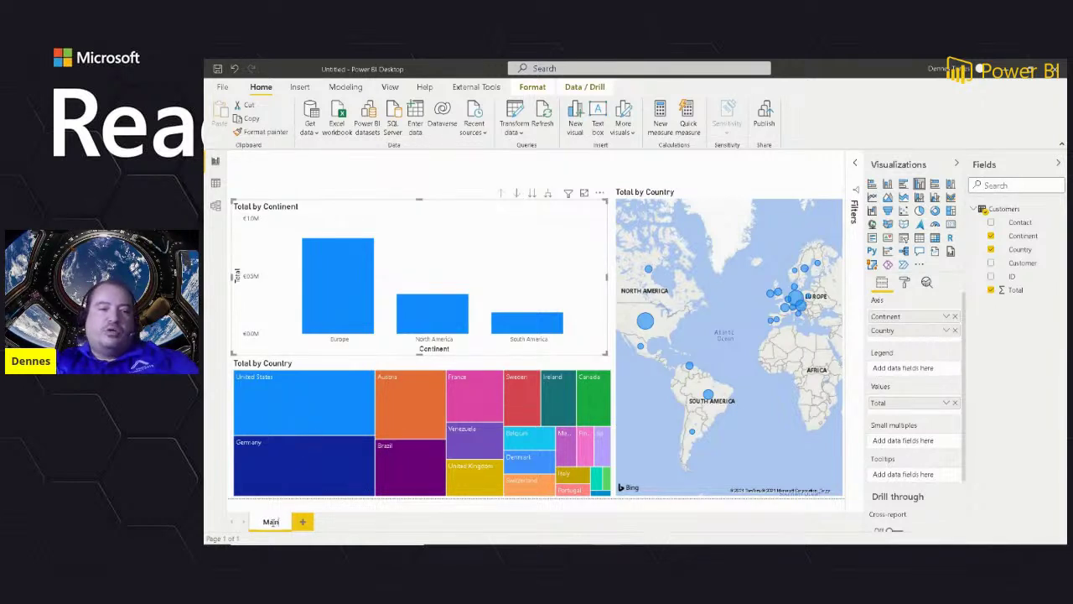
type("Report")
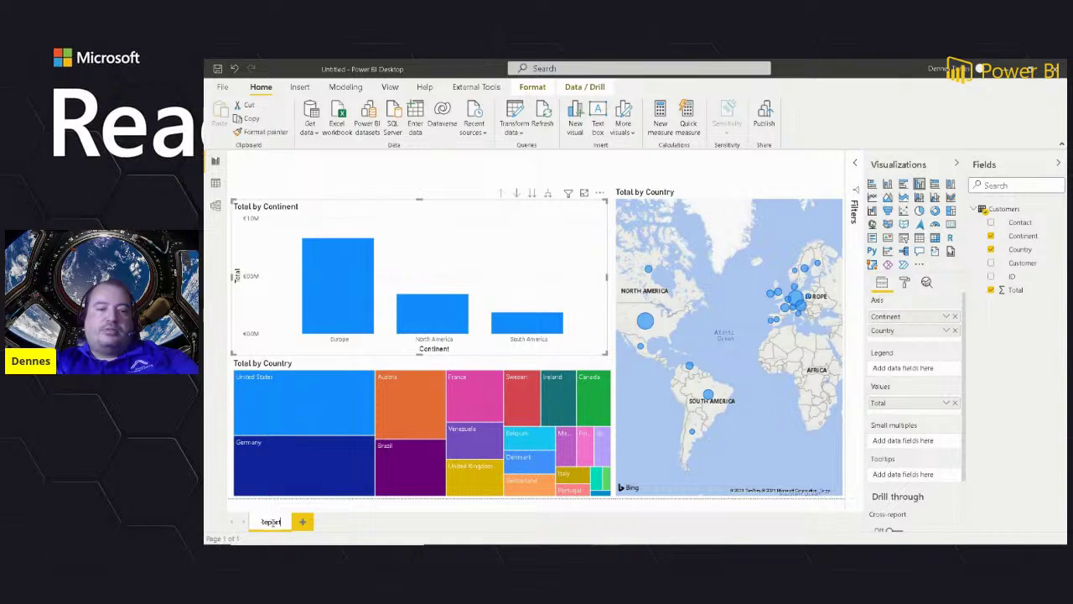
key("Return")
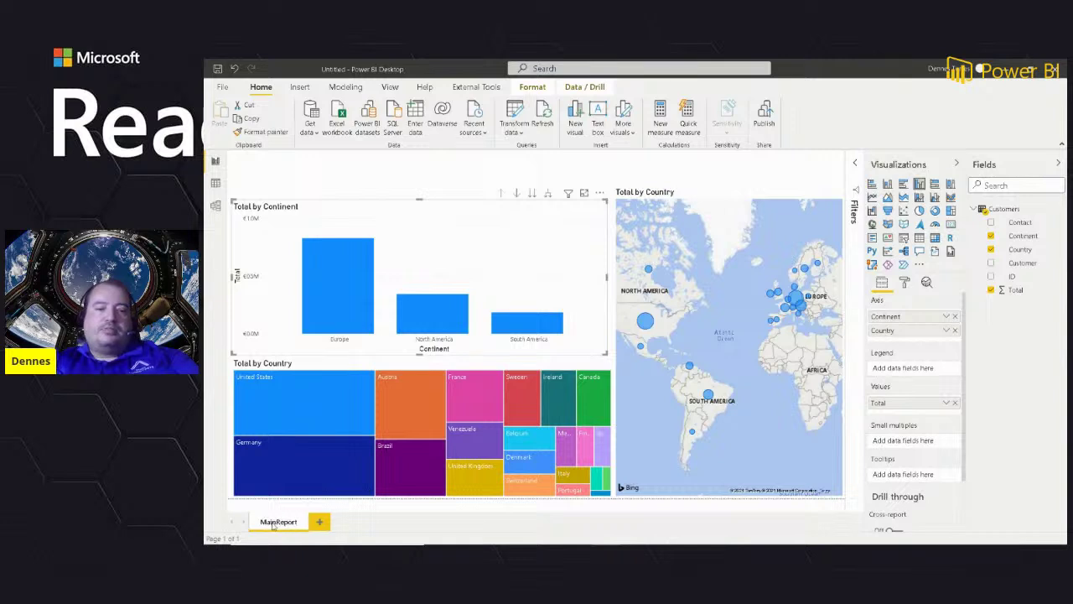
Step: Add a new report page and name it ByCountry
left_click(320, 521)
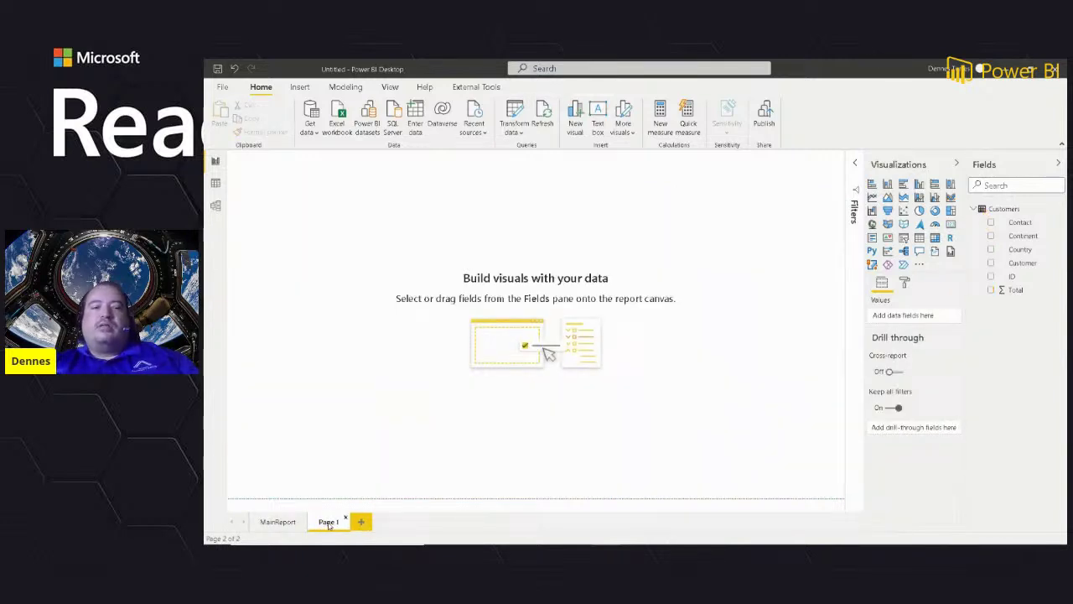
double_click(331, 522)
type("By")
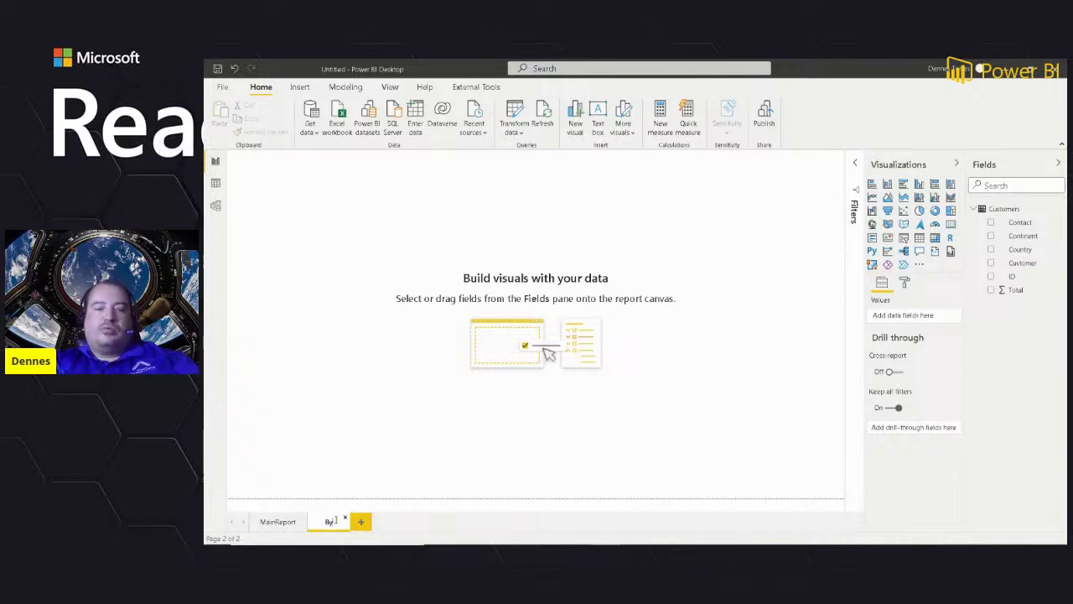
type("Country")
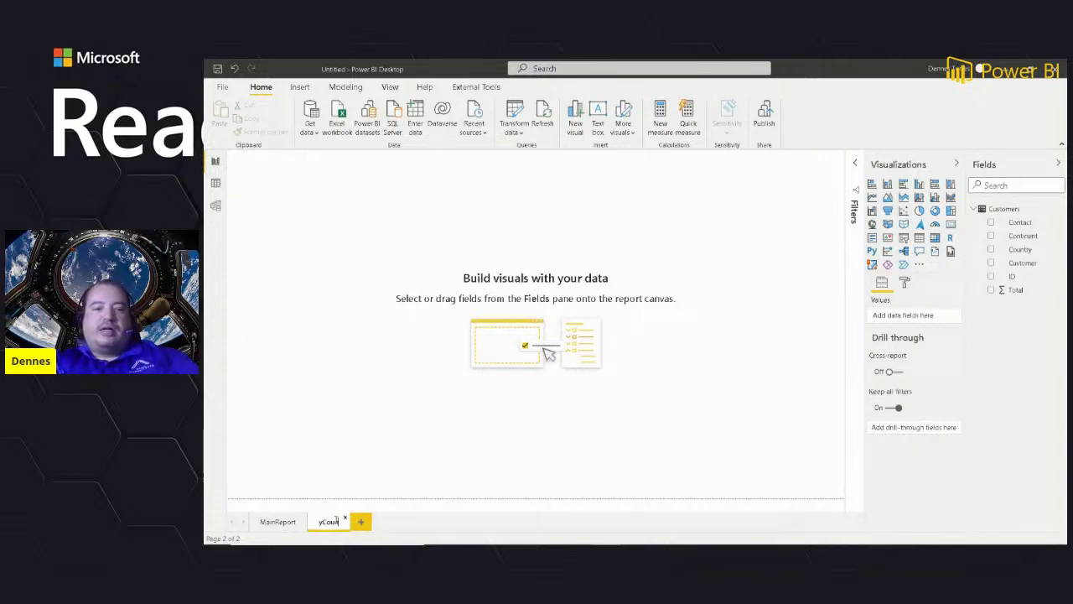
key("Return")
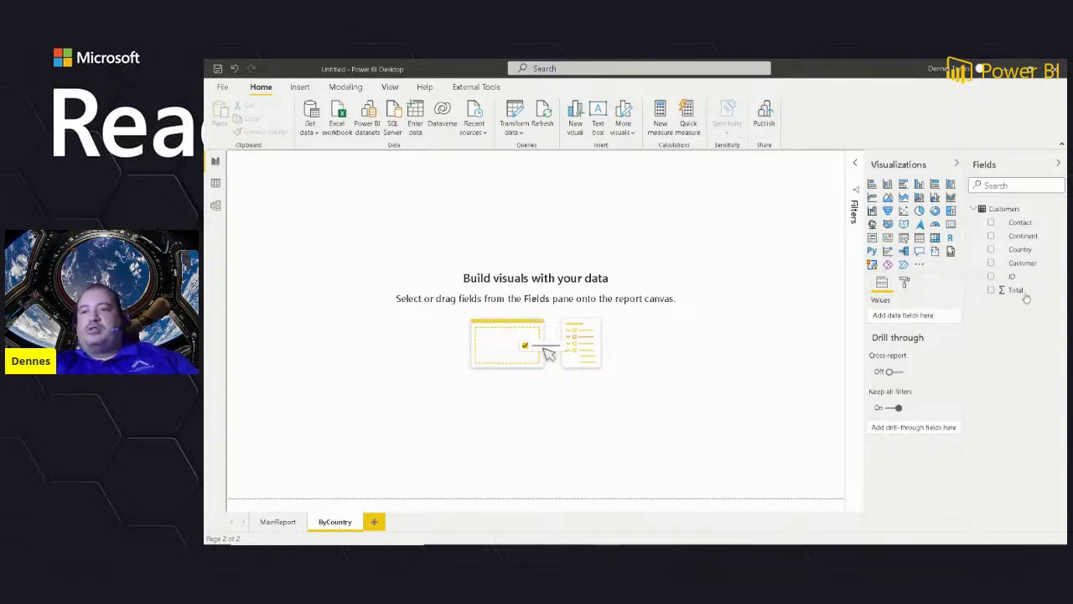
Step: Build a clustered column chart of Total by Country on the ByCountry page and enlarge it to fill the page
left_click(991, 249)
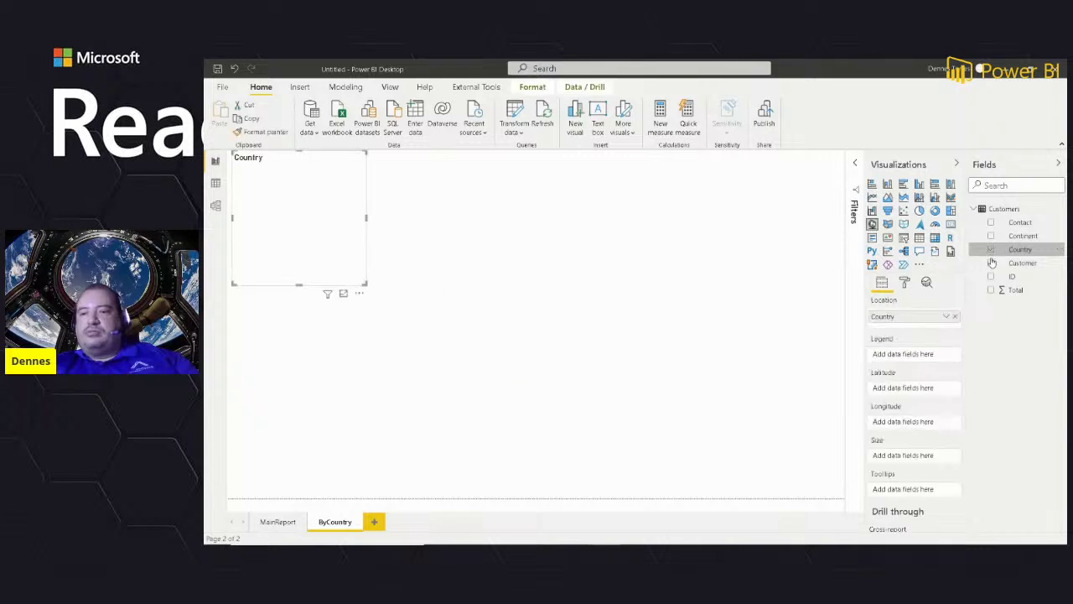
left_click(991, 289)
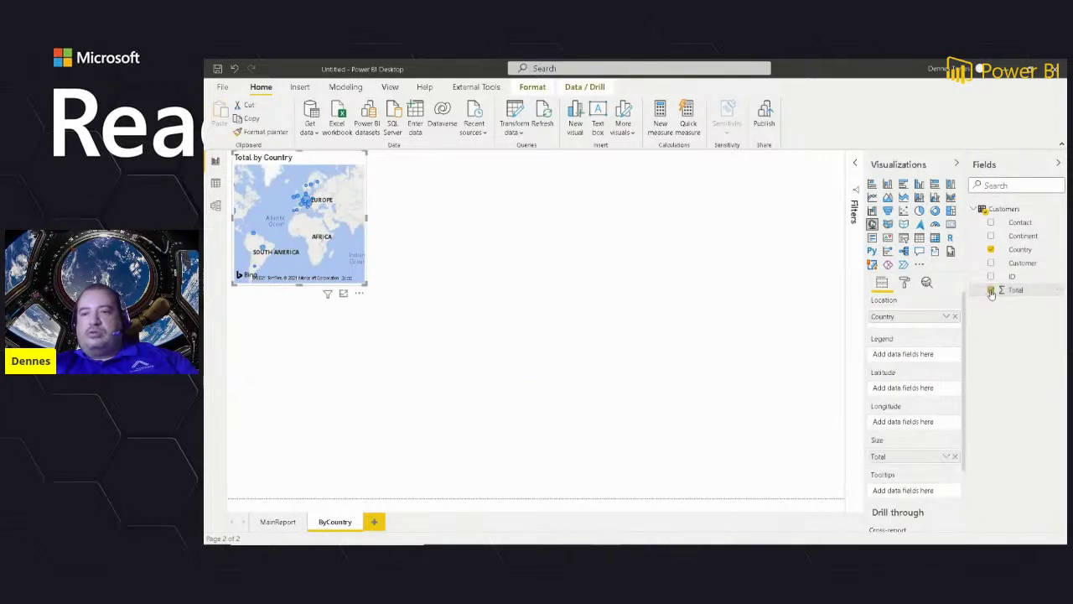
left_click(919, 186)
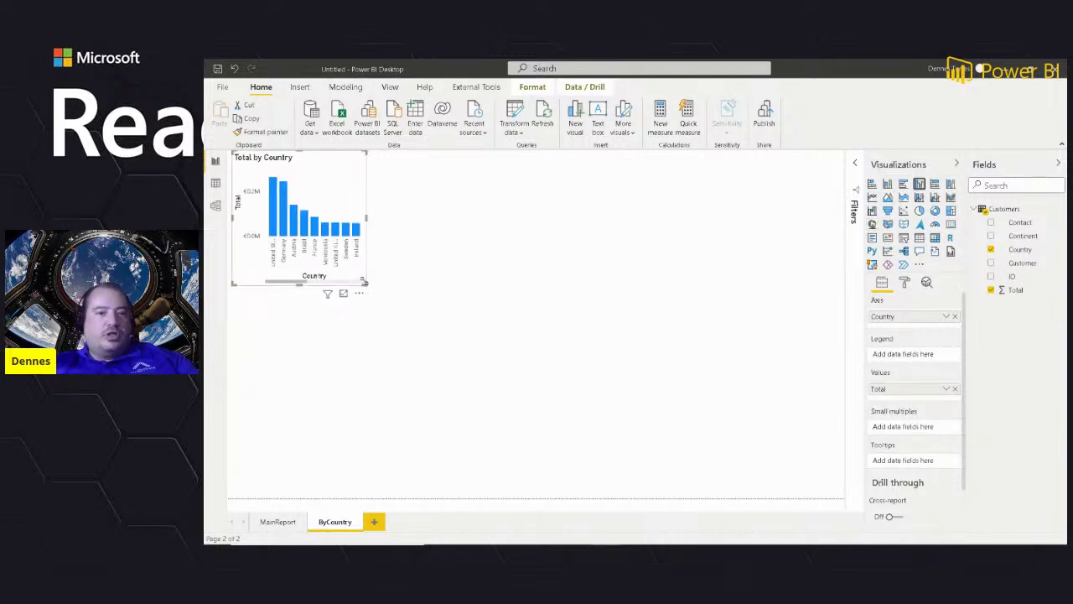
left_click_drag(364, 282, 840, 497)
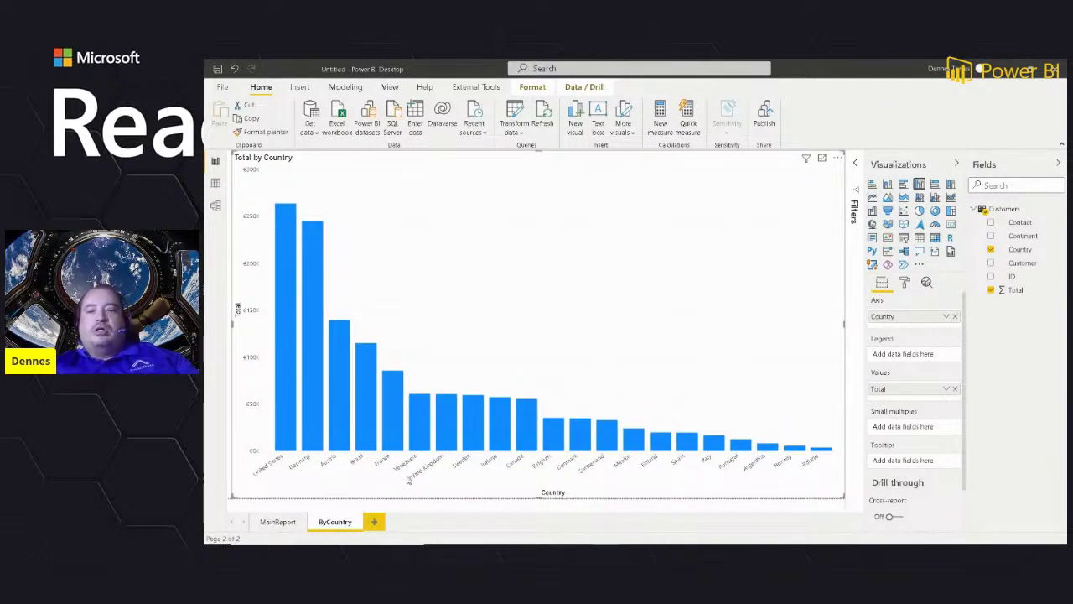
Step: Hide the ByCountry page from report readers and switch to the MainReport page
right_click(333, 524)
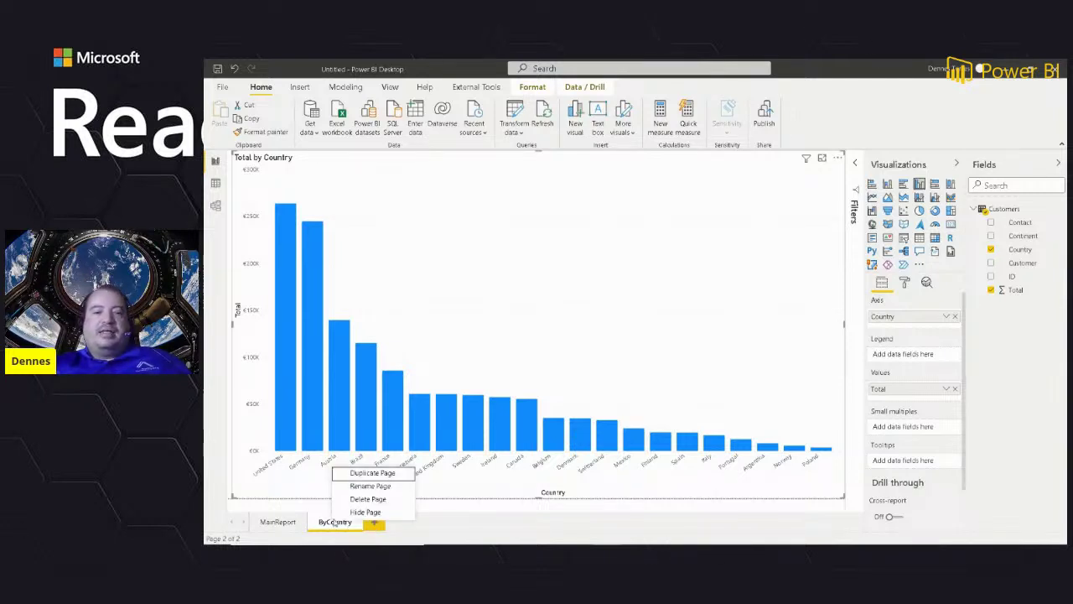
left_click(370, 512)
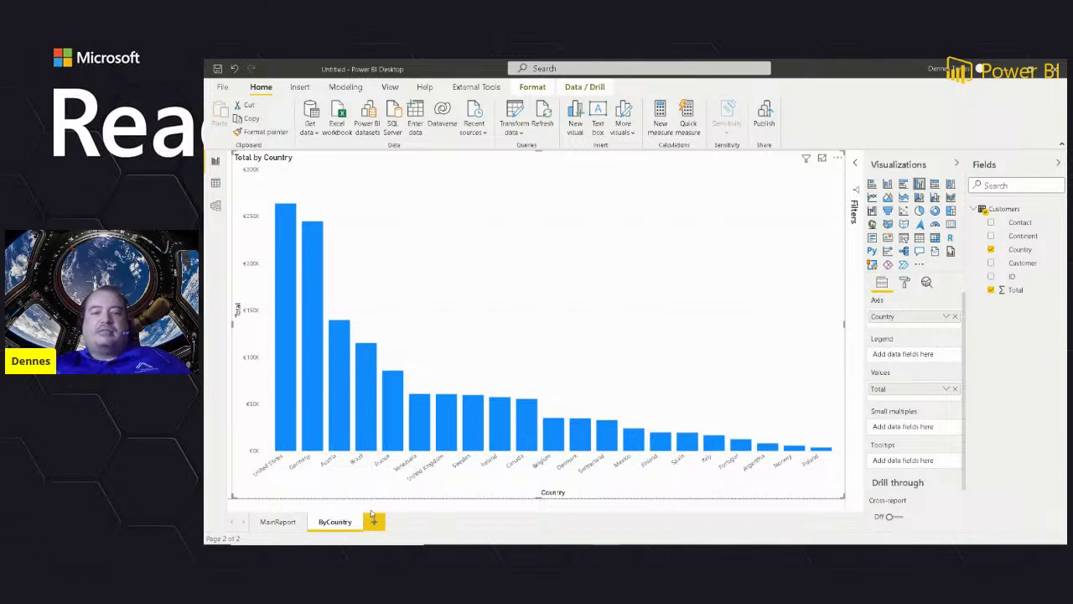
left_click(277, 522)
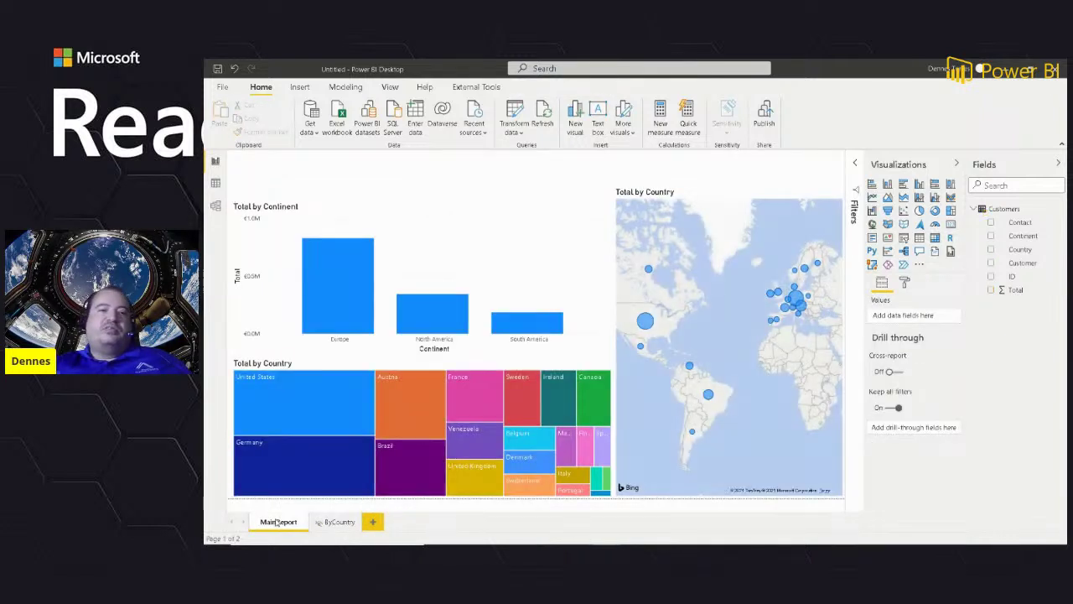
Step: Add Continent as a drill-through field on the ByCountry page and collapse its filter card
left_click(334, 525)
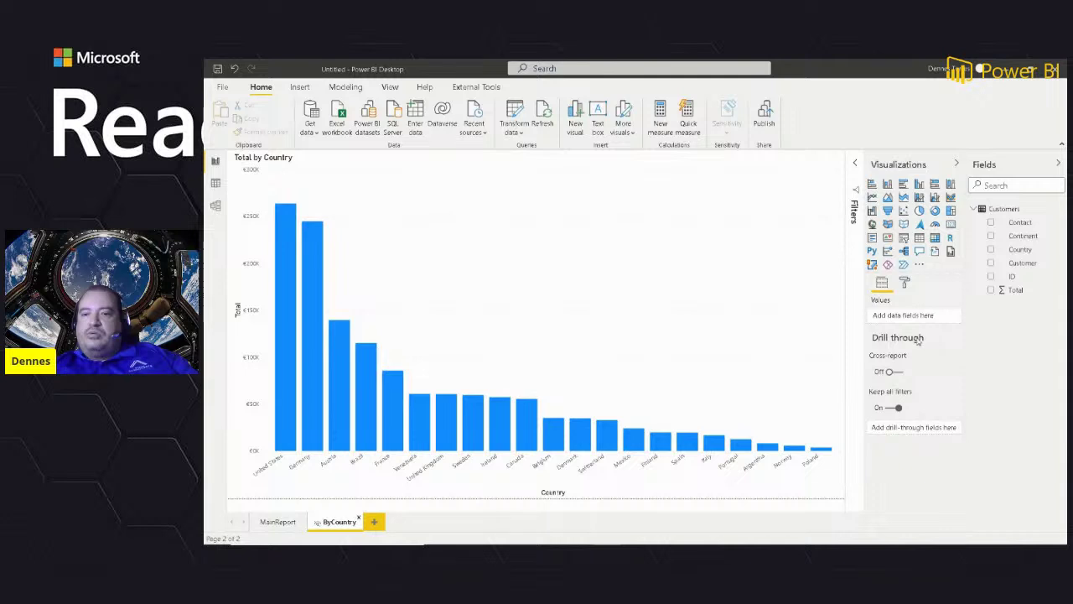
mouse_move(915, 339)
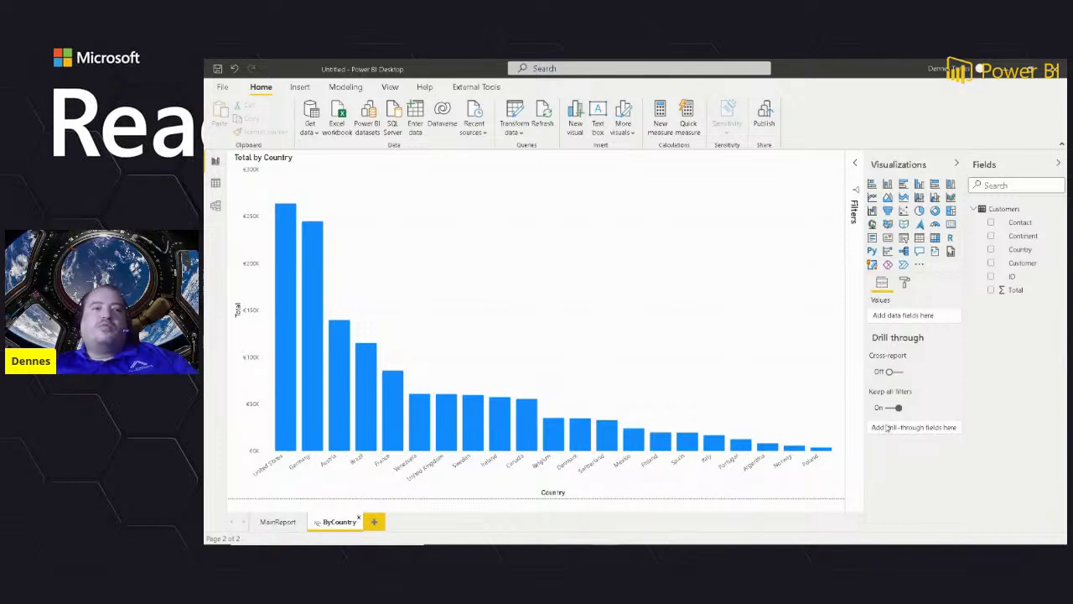
left_click_drag(1025, 241, 906, 425)
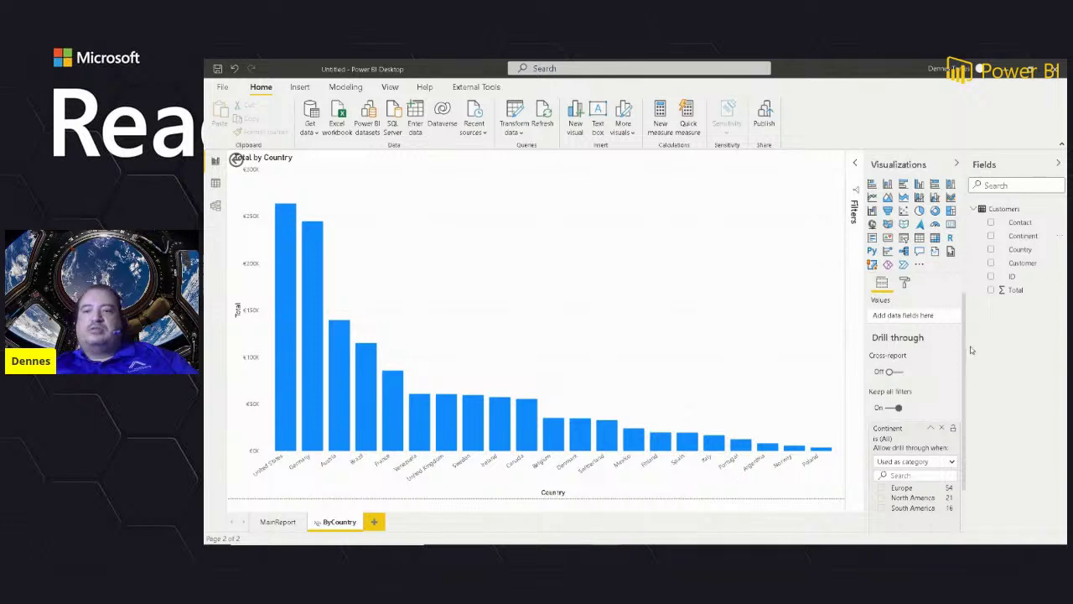
scroll(964, 361, "down", 2)
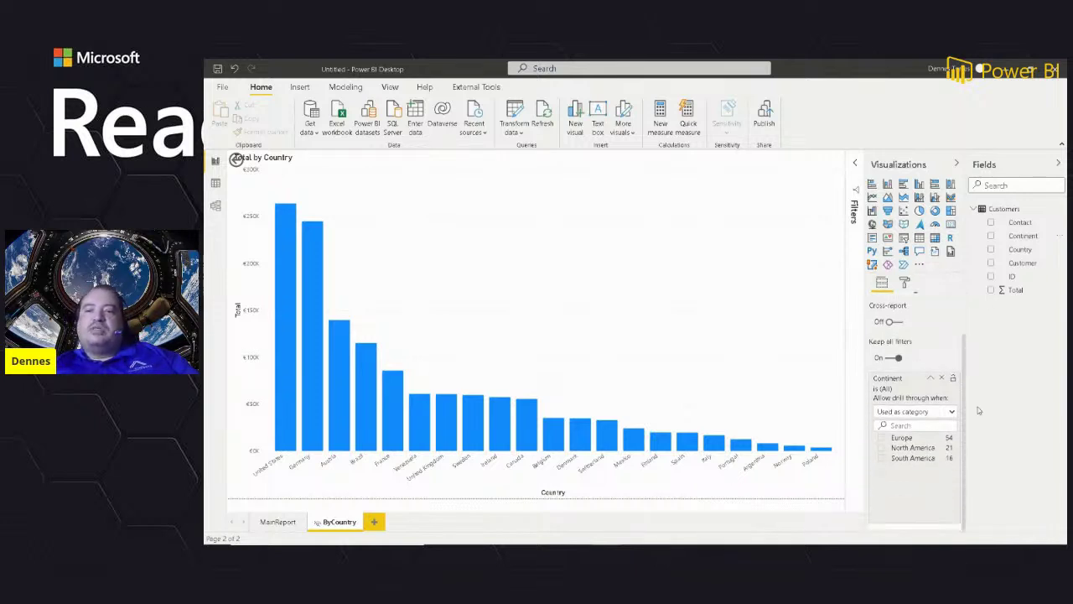
left_click(930, 379)
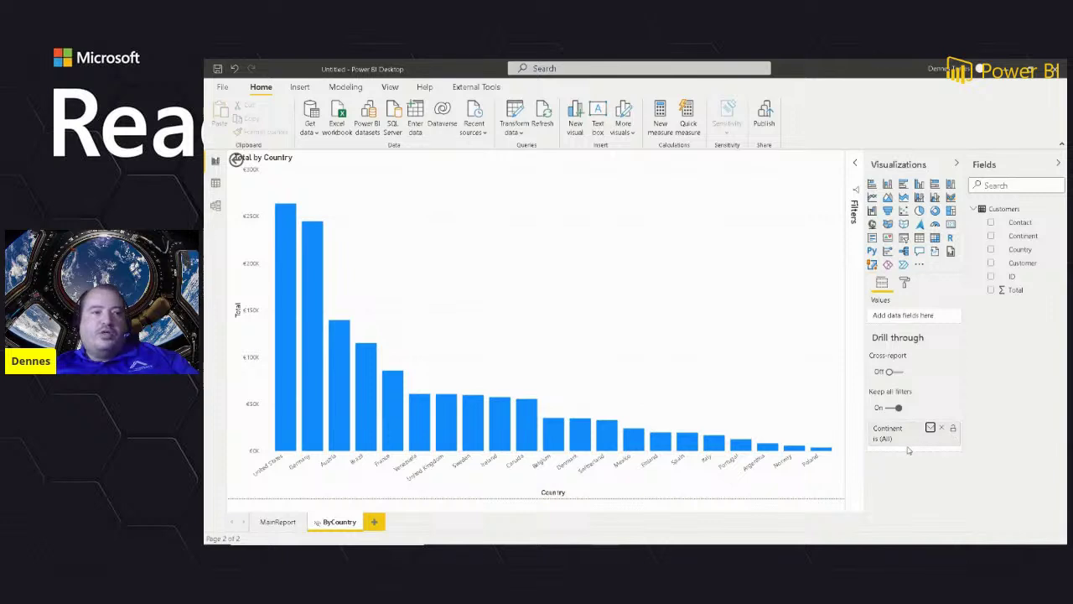
Step: Drill through from the Europe column on the MainReport page to the ByCountry page
left_click(270, 523)
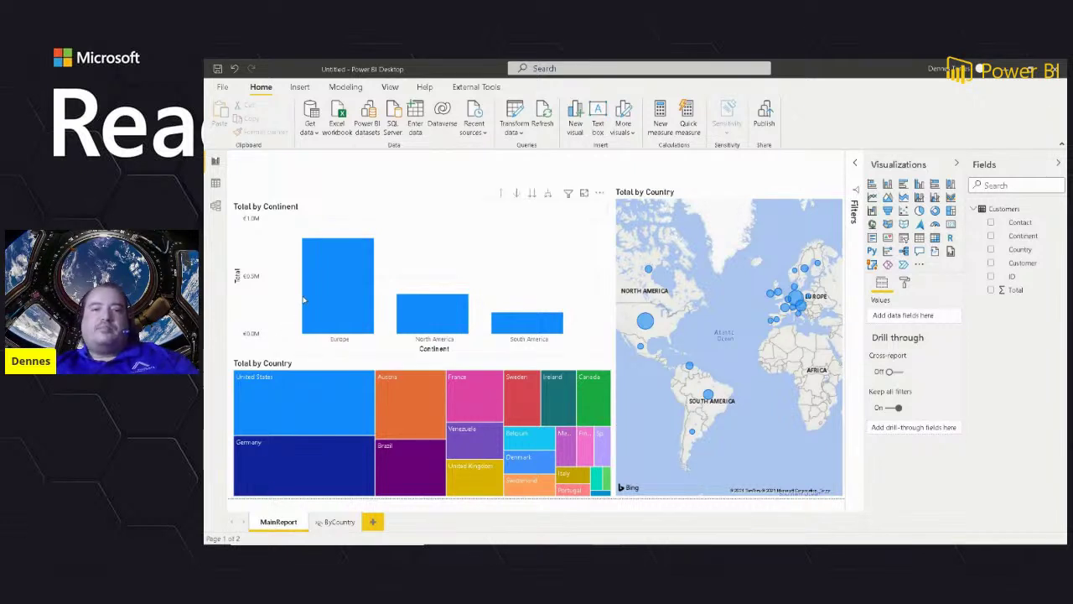
mouse_move(327, 283)
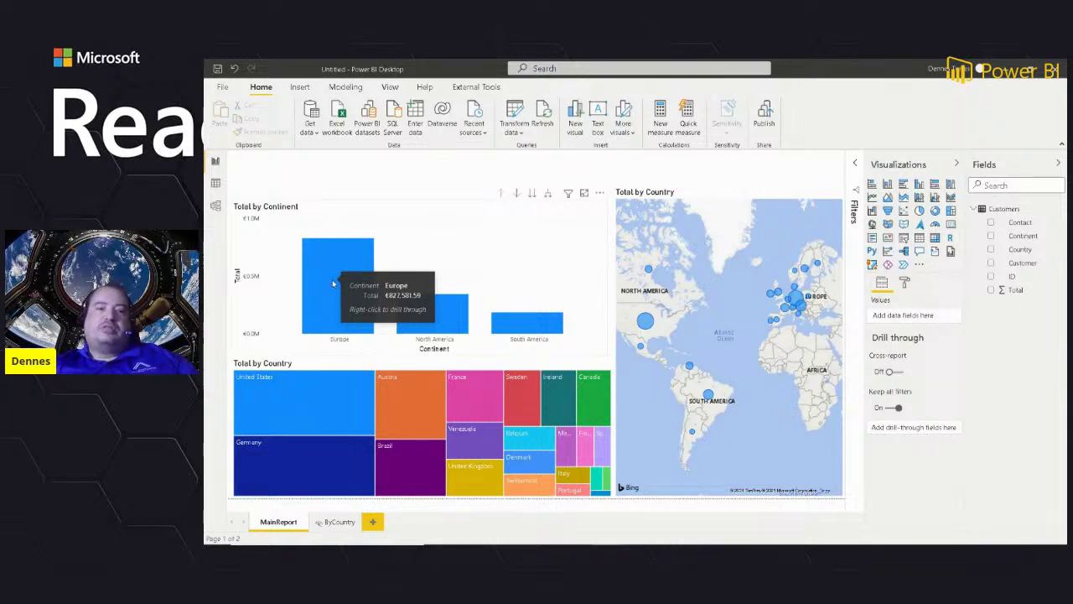
right_click(332, 281)
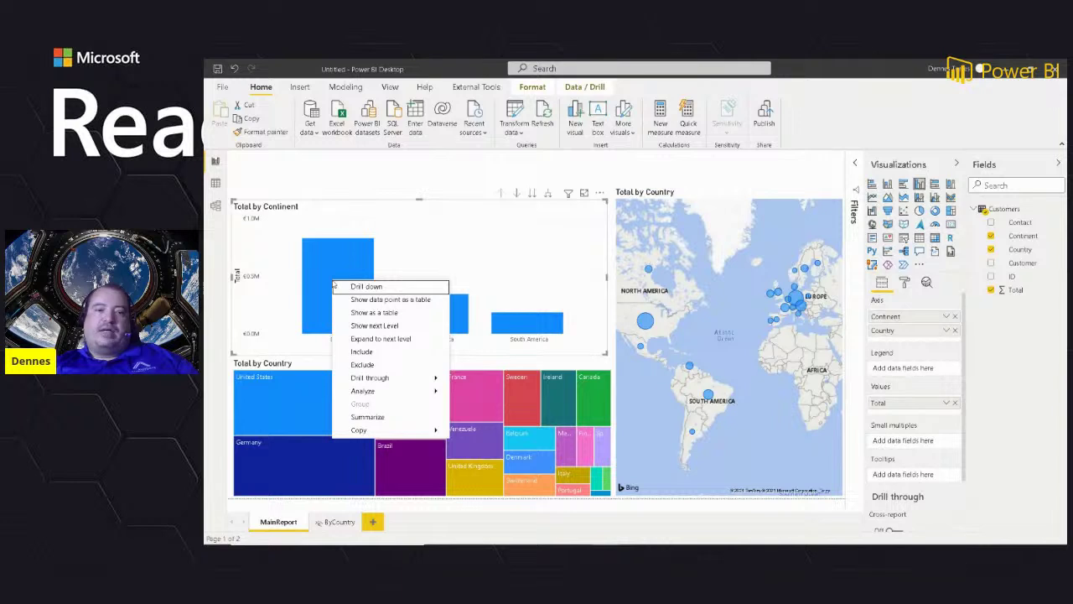
mouse_move(369, 379)
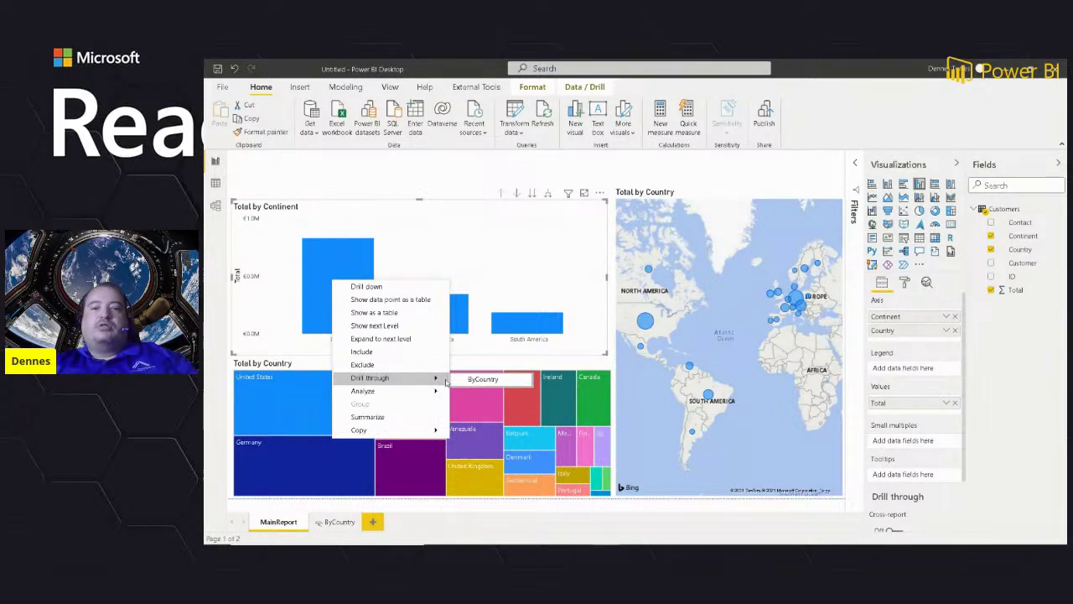
left_click(482, 380)
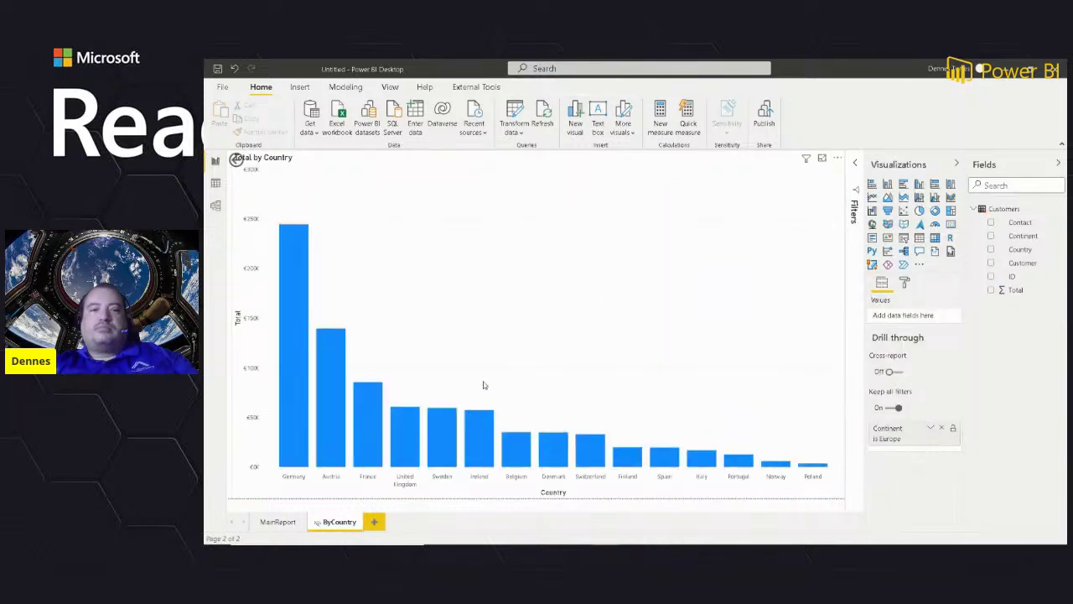
Step: Lower the top edge of the ByCountry chart to uncover the back arrow, and use the arrow to return to MainReport
left_click(473, 167)
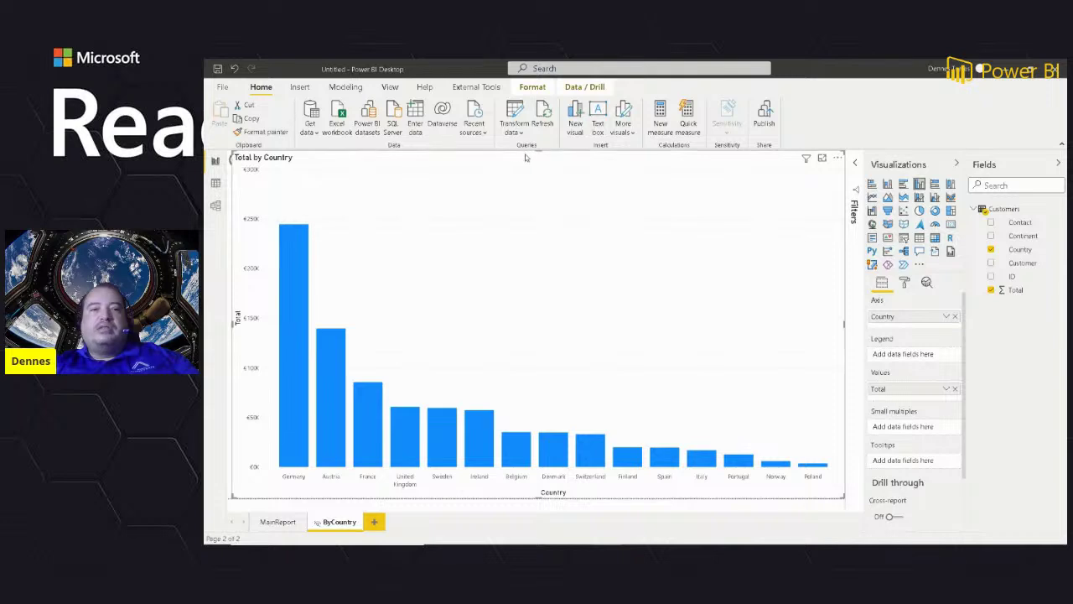
left_click_drag(538, 153, 530, 181)
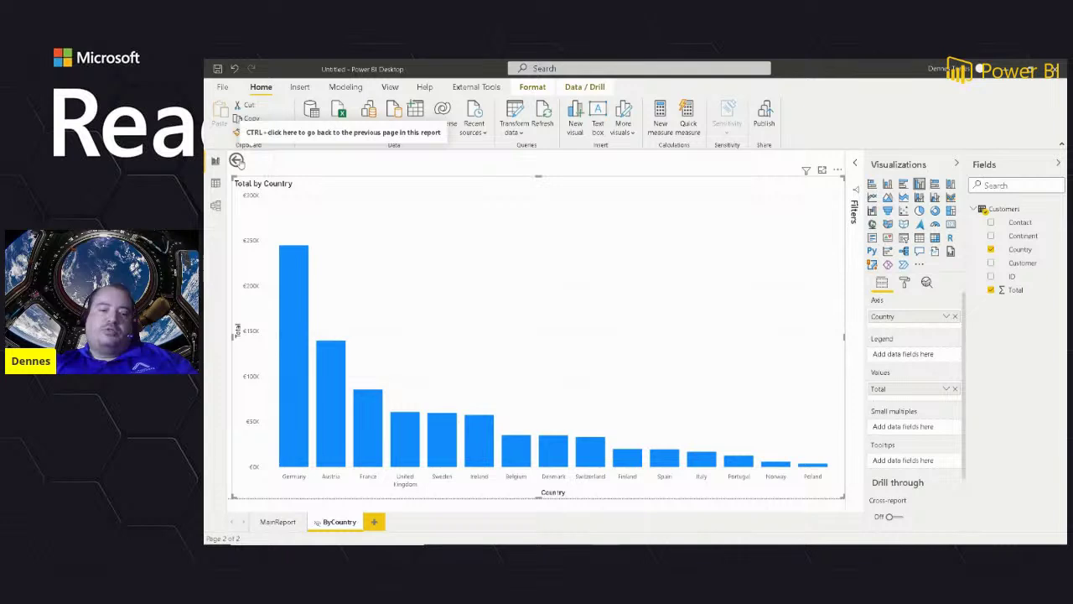
left_click(238, 161, "ctrl")
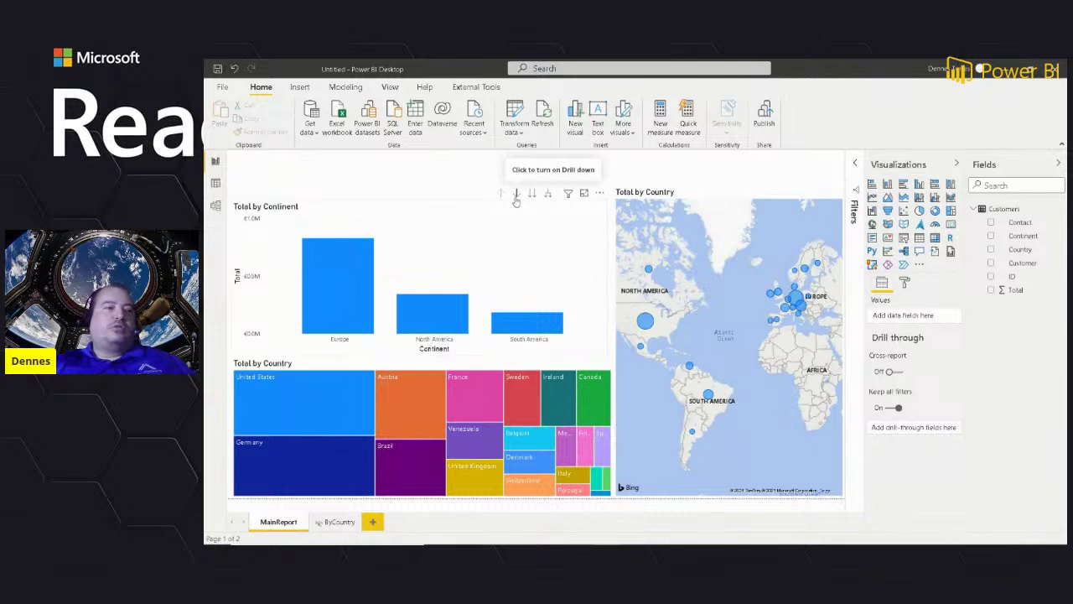
Step: Drill through from the North America column to the ByCountry page, and use the back arrow to return to MainReport
right_click(426, 328)
mouse_move(490, 425)
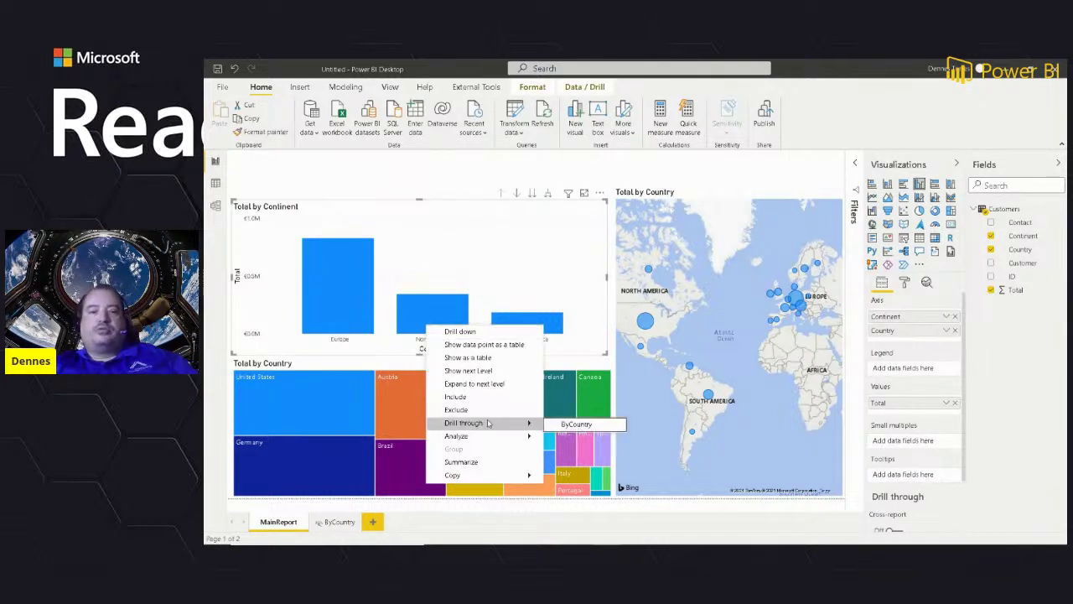
left_click(566, 427)
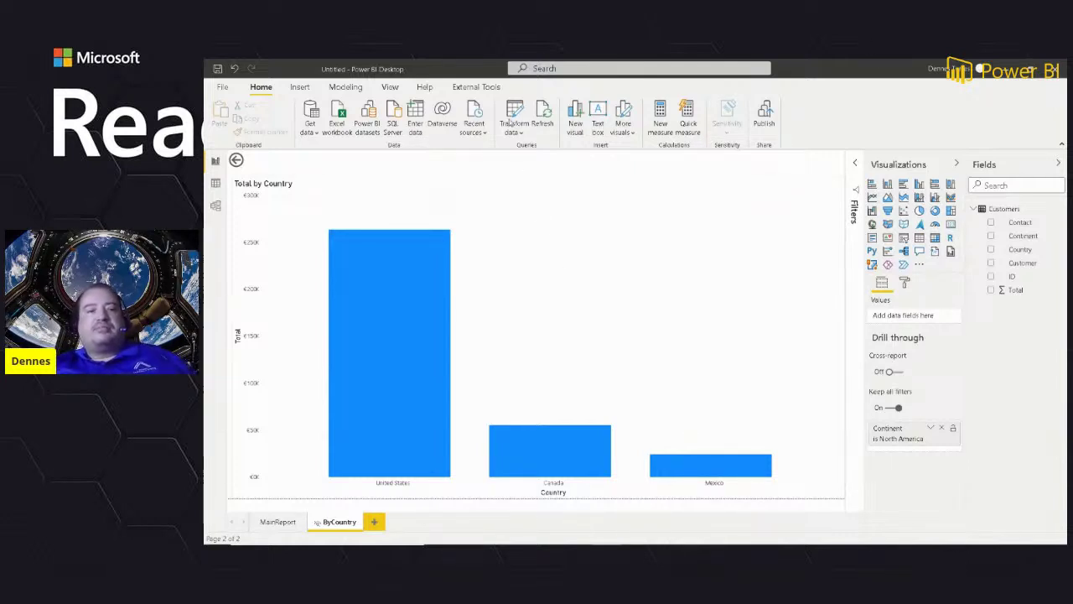
left_click(241, 165, "ctrl")
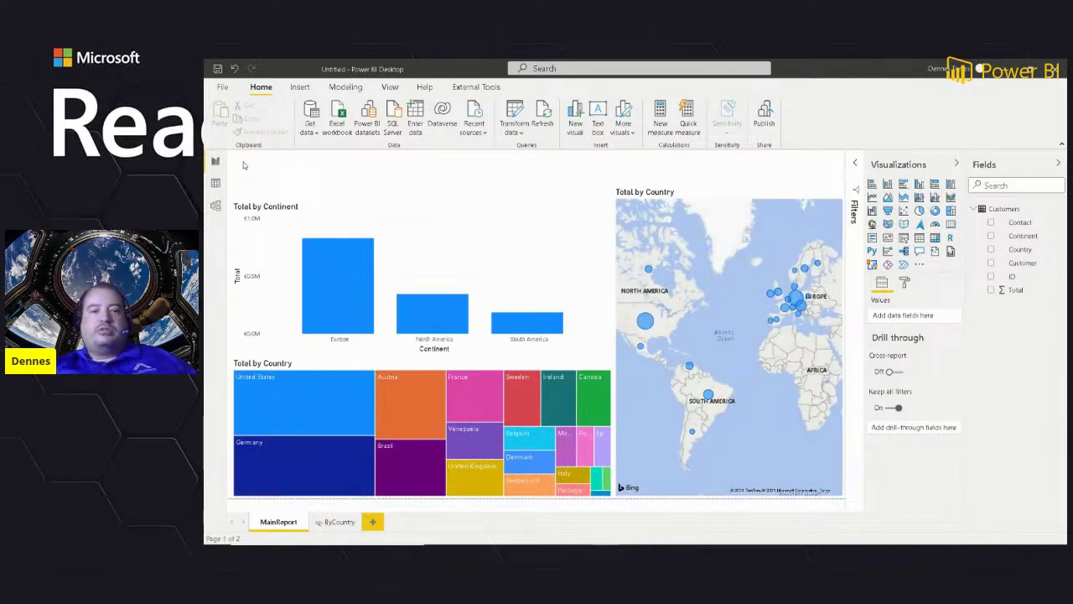
Step: Drill through from the Europe column to the ByCountry page, and switch back to the MainReport page
right_click(333, 313)
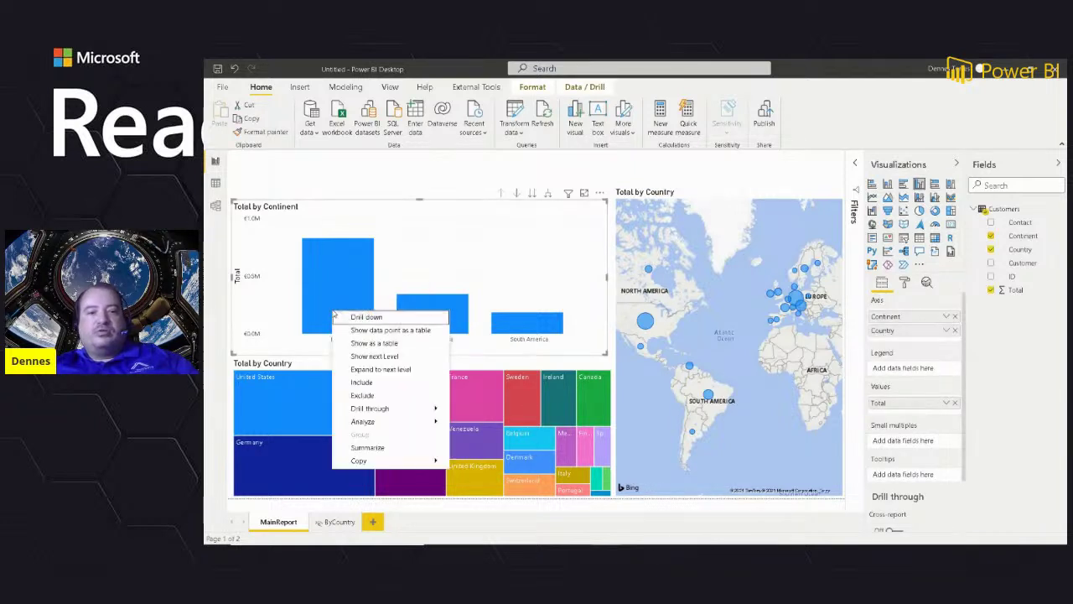
mouse_move(406, 410)
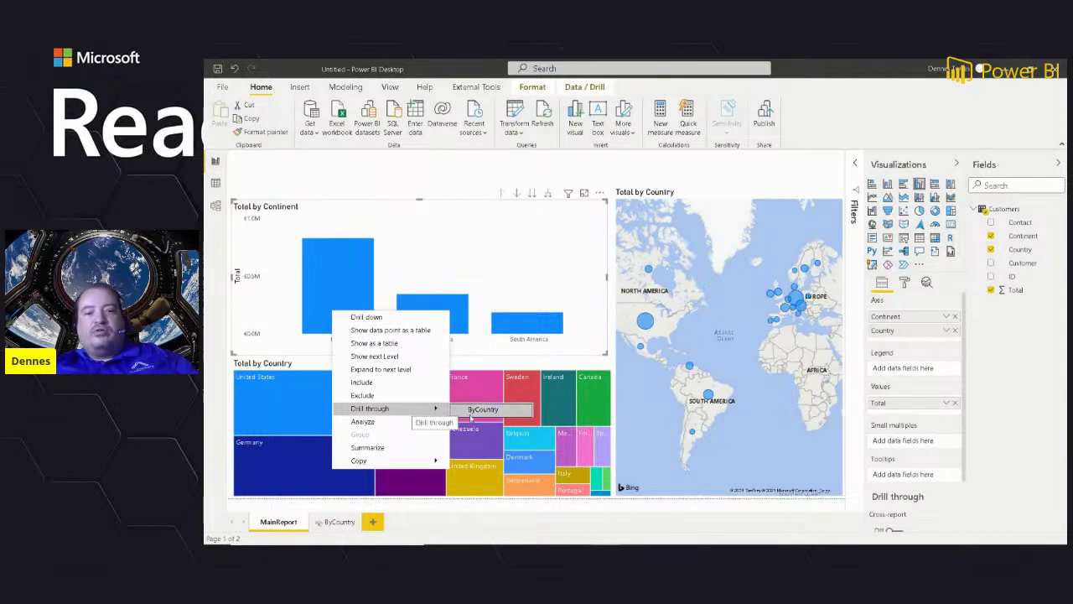
key("Escape")
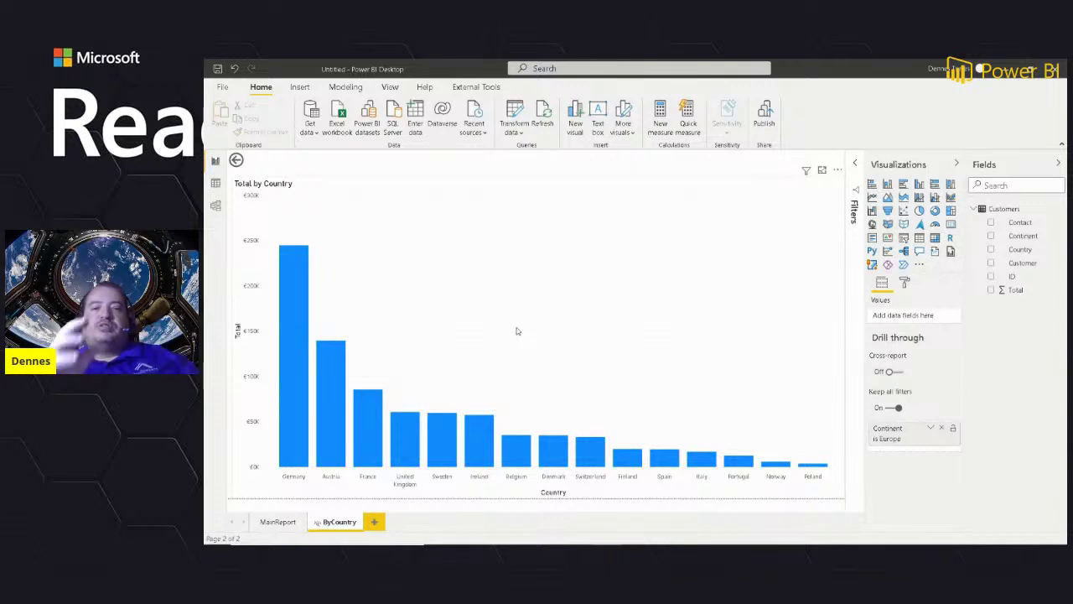
left_click(264, 526)
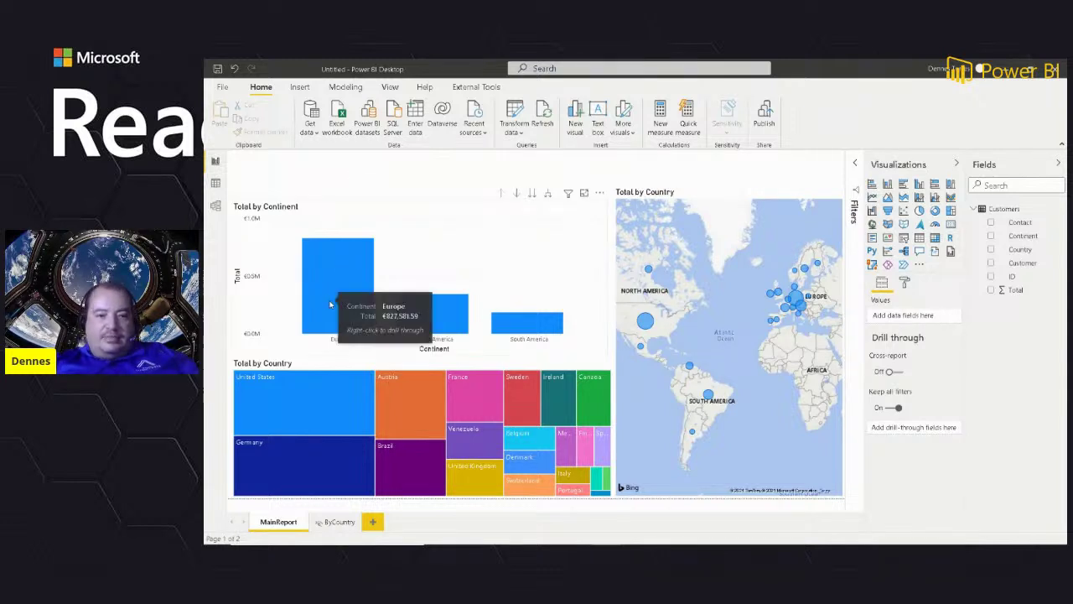
Step: Examine the Europe column's tooltip and its drill-through hint in the Total by Continent chart
right_click(331, 304)
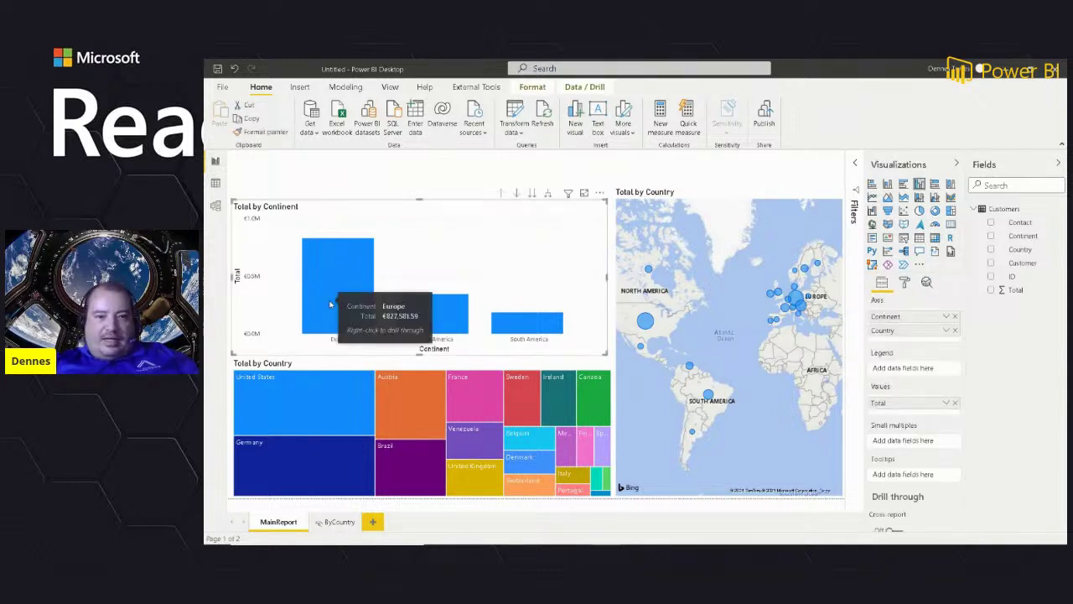
left_click(354, 172)
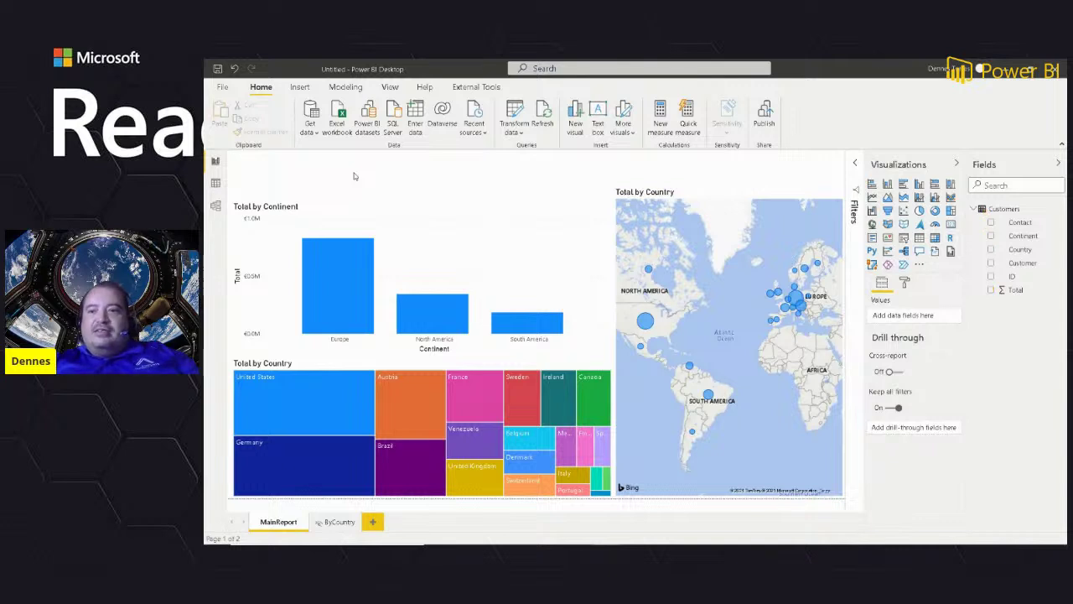
mouse_move(330, 305)
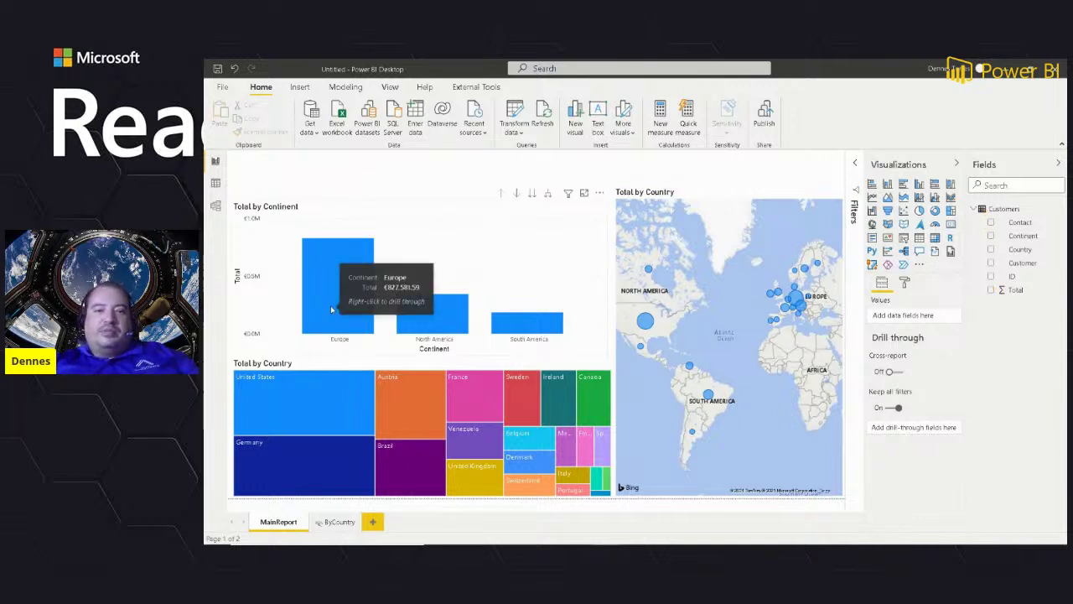
mouse_move(401, 482)
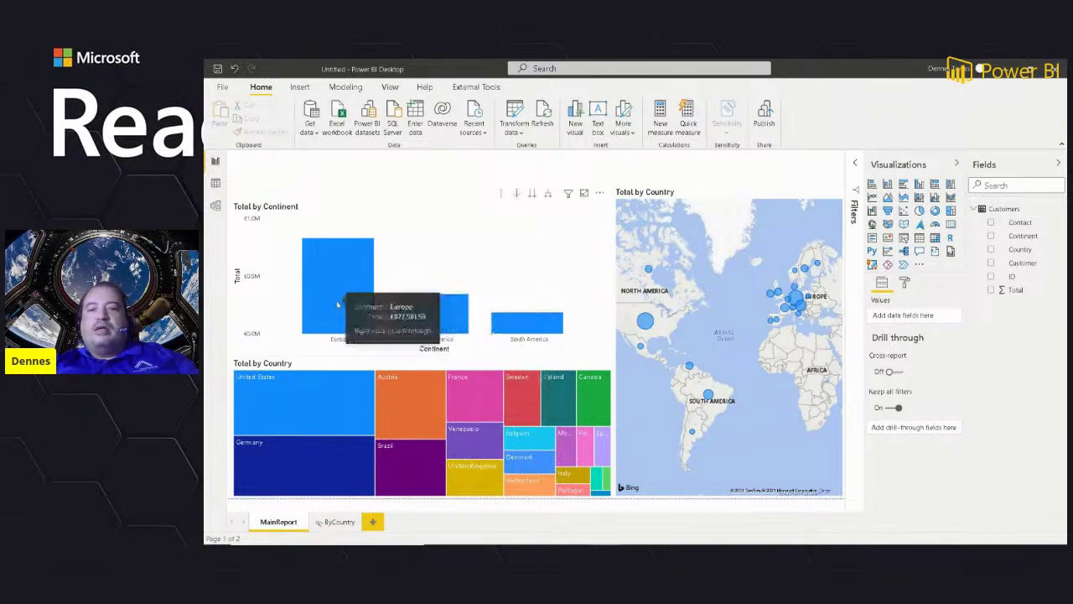
Step: Select the Total by Continent chart and add the Country field to its tooltips
left_click(428, 227)
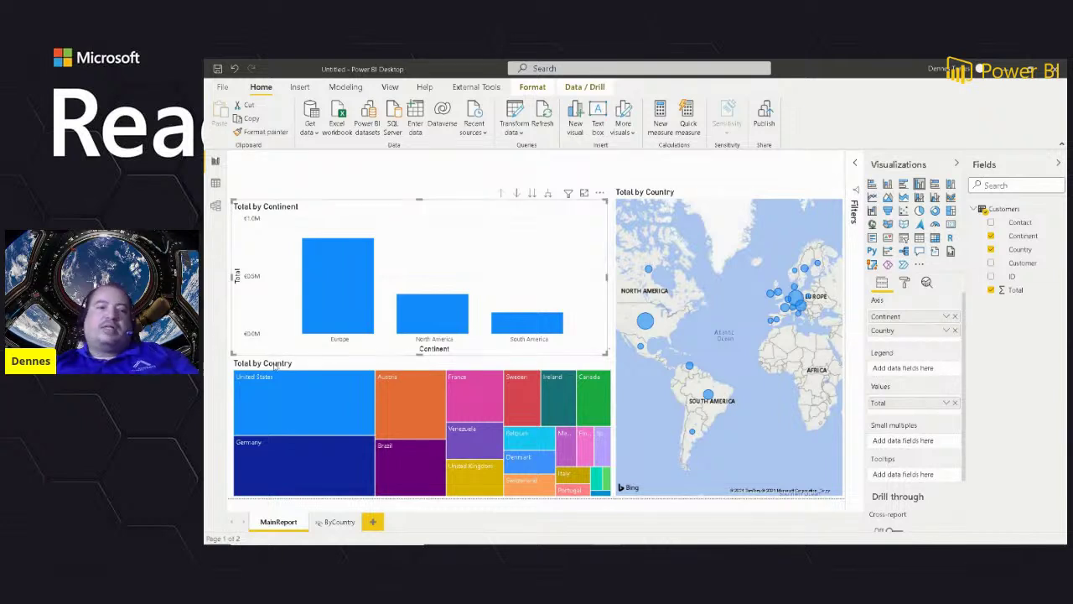
mouse_move(349, 292)
mouse_move(445, 319)
mouse_move(356, 312)
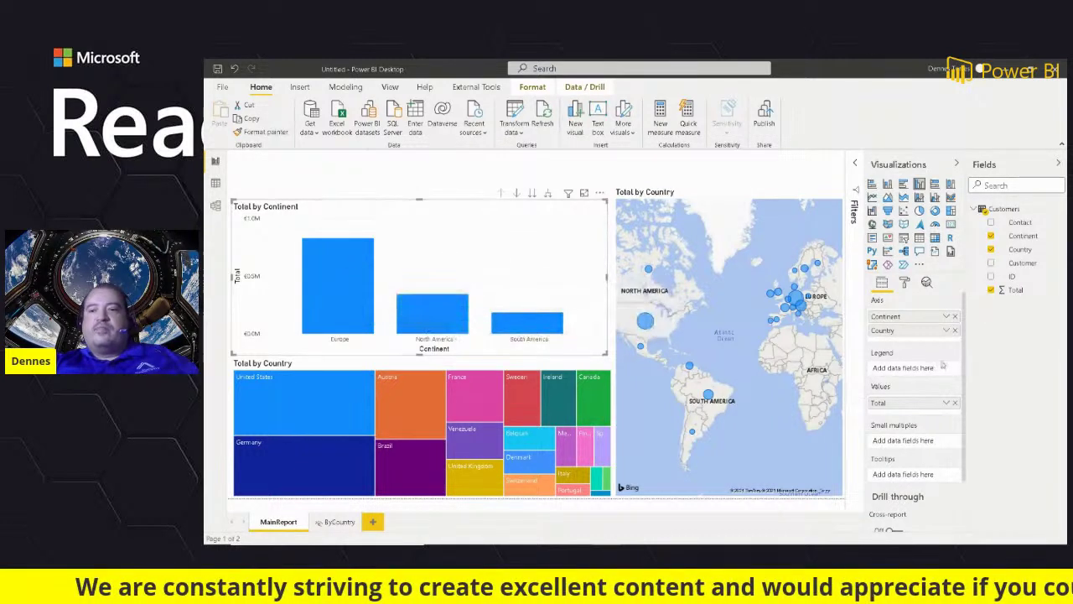
scroll(964, 349, "down", 3)
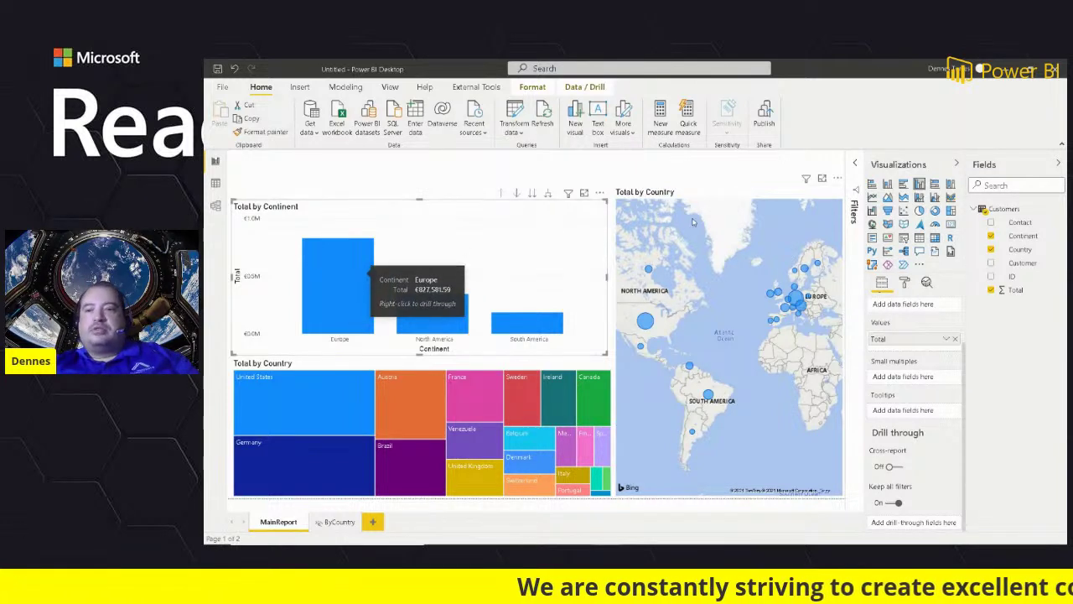
left_click_drag(1021, 249, 904, 413)
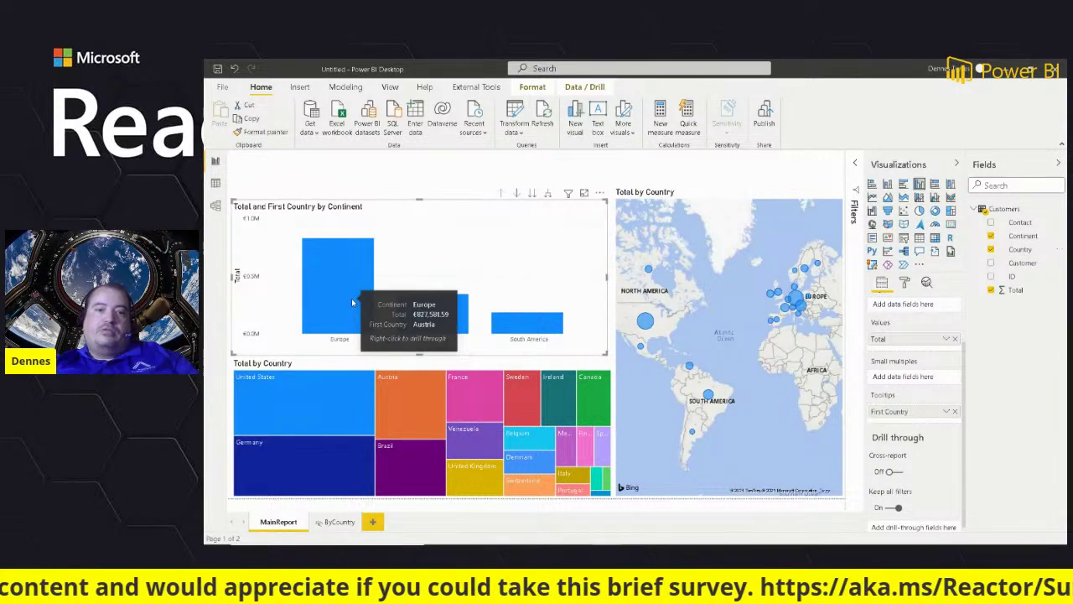
Step: Review the aggregation options for the First Country tooltip field and remove the field from the Total by Continent chart
left_click(945, 412)
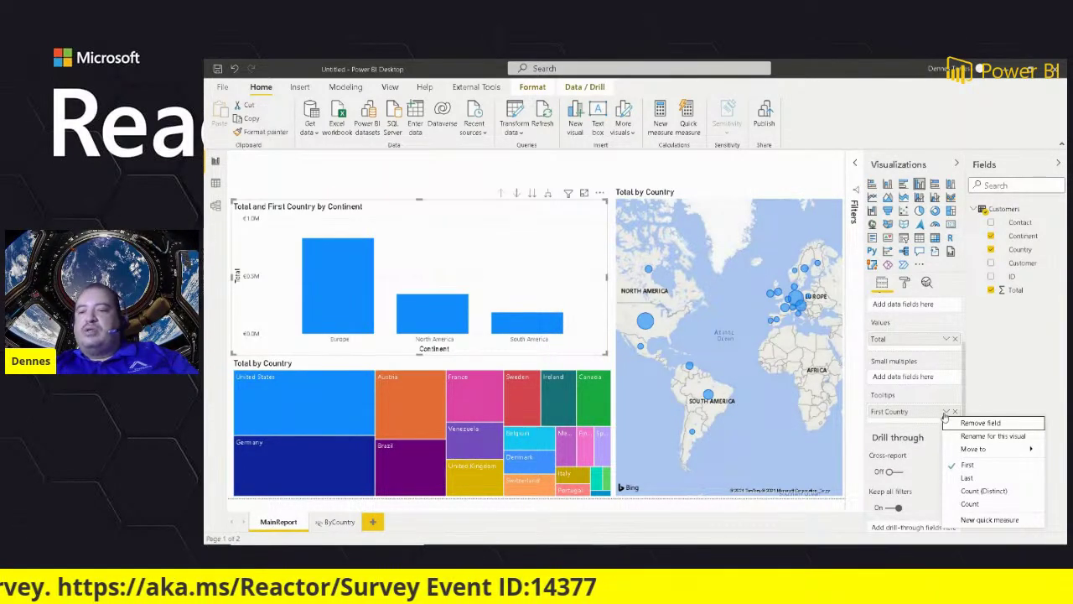
mouse_move(959, 451)
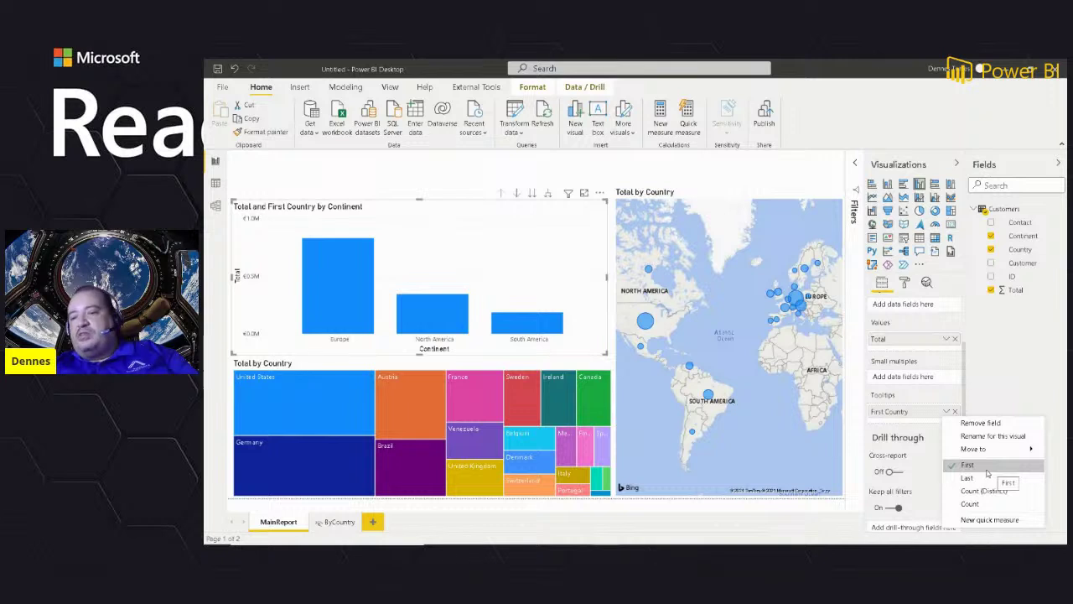
left_click(954, 412)
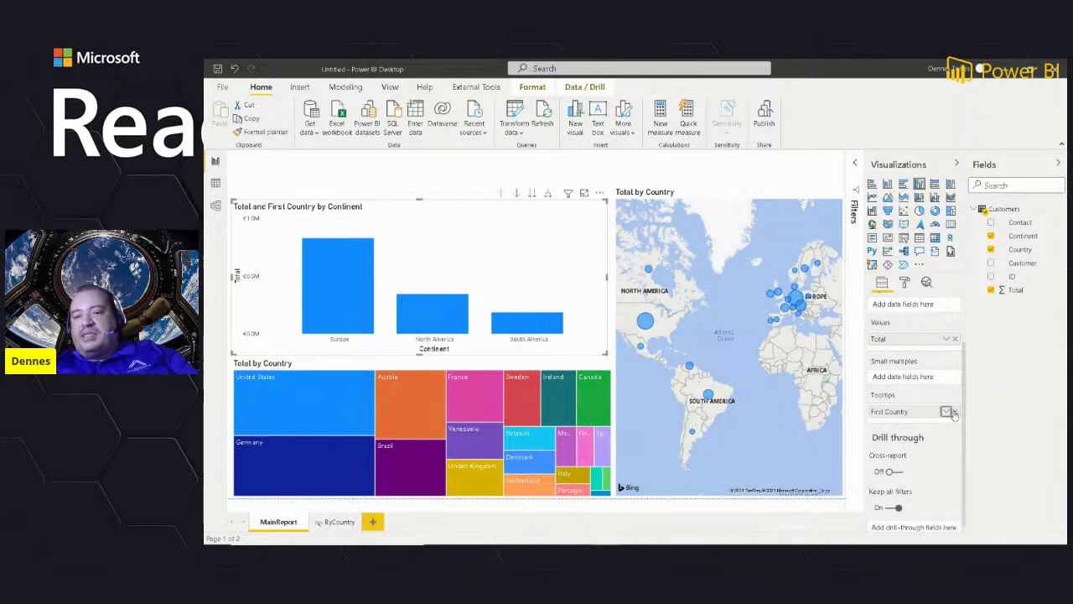
left_click(954, 412)
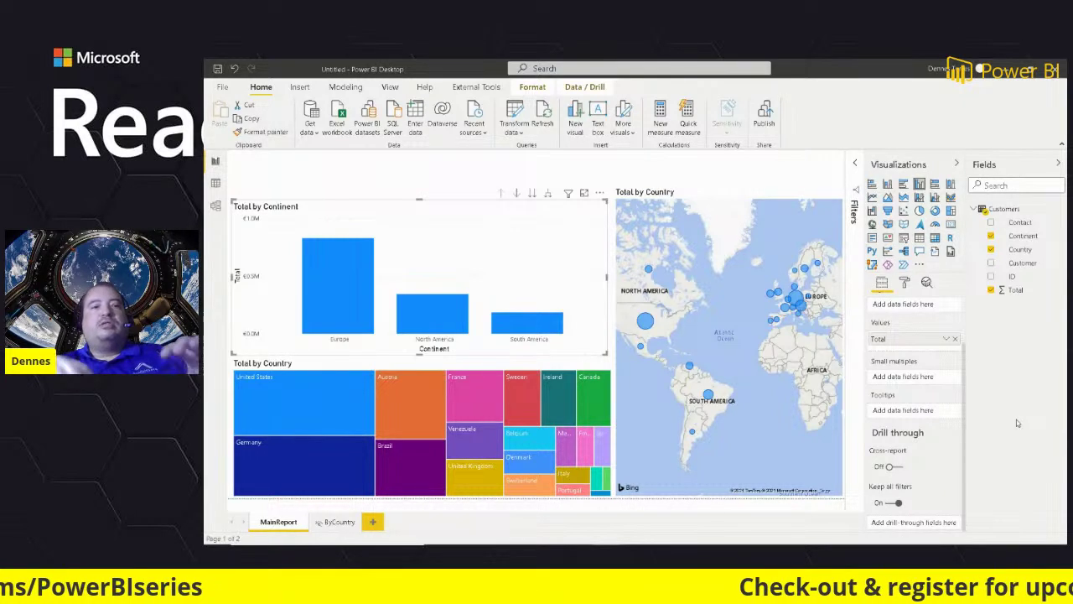
Step: Create a Countries measure in the Customers table that concatenates the top 3 countries by Total and appends " and more..." when CountriesCount exceeds 3
left_click(1060, 210)
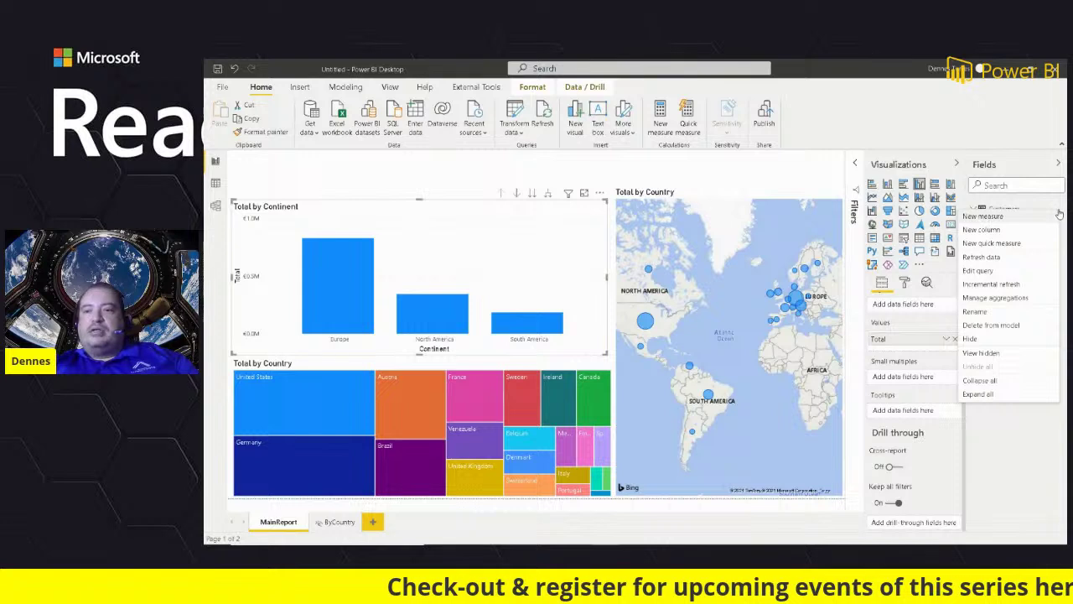
left_click(1024, 218)
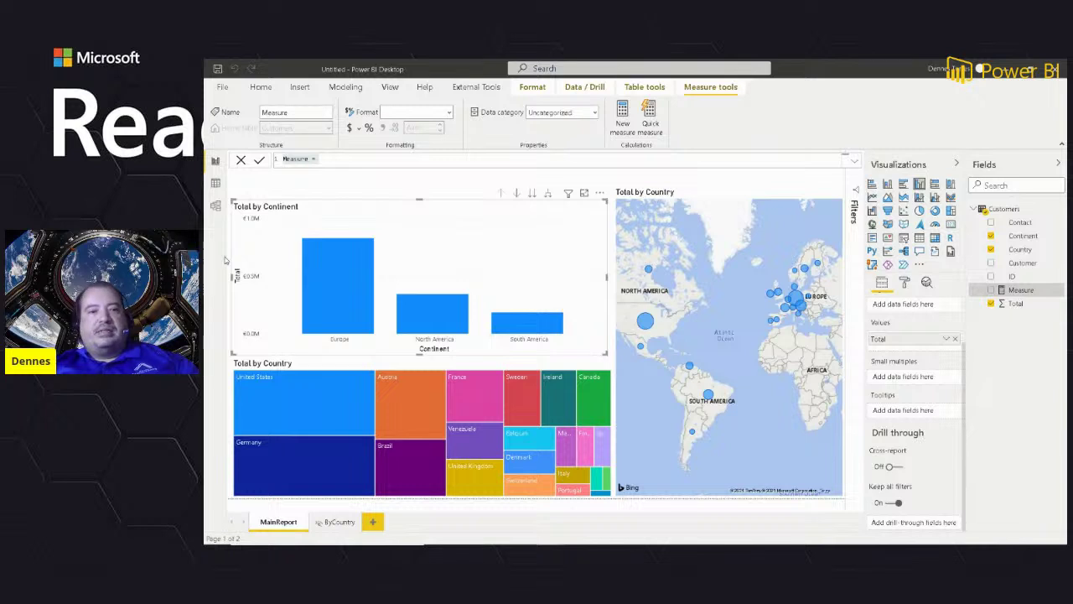
left_click(325, 158)
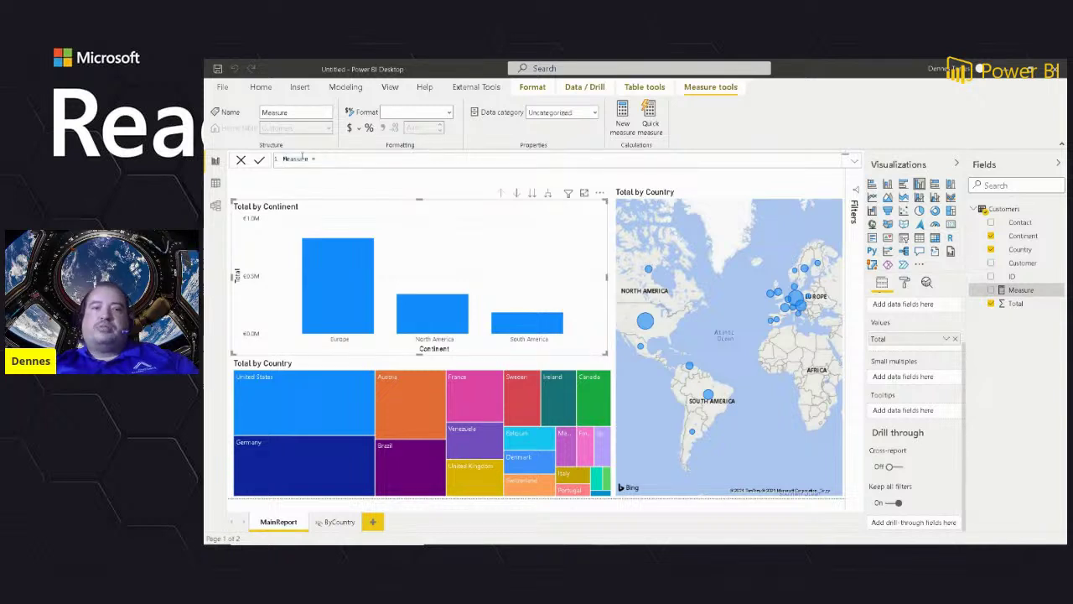
left_click_drag(325, 158, 226, 159)
type("Countries = var CountriesCount=DISTINCTCOUNT('Customers'[Country]) var CountriesList=Concatenatex(TOPN(3;Summarize(Customers;[Country];\"Total\";Sum([Total]));[Total];0);'Customers'[Country];\", \";[Total];DESC) Return If (CountriesCount >3;     CountriesList & \" and more...\";     CountriesList )")
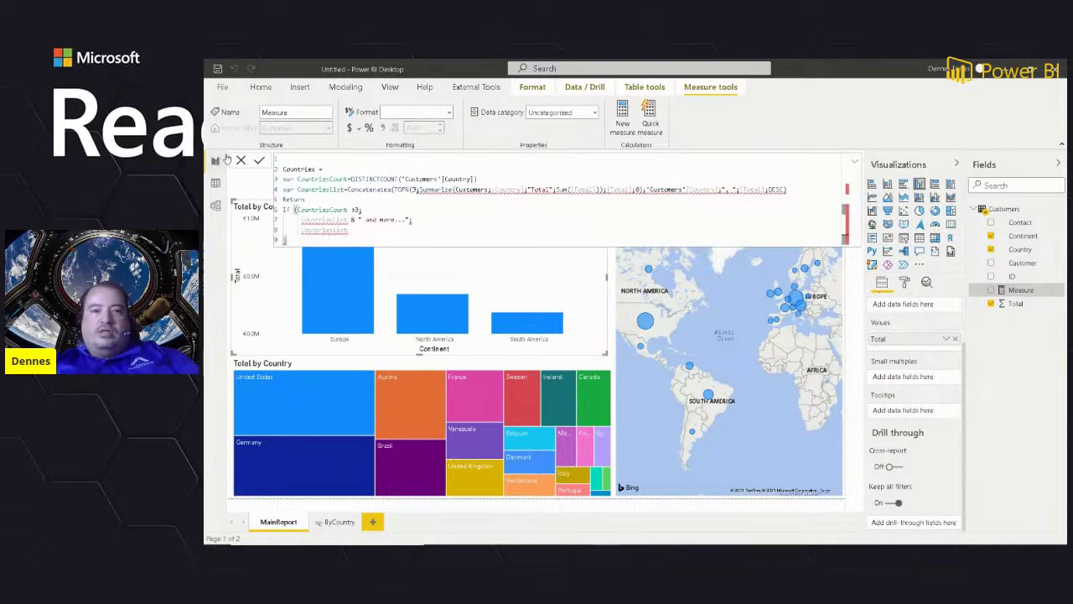
left_click(341, 158)
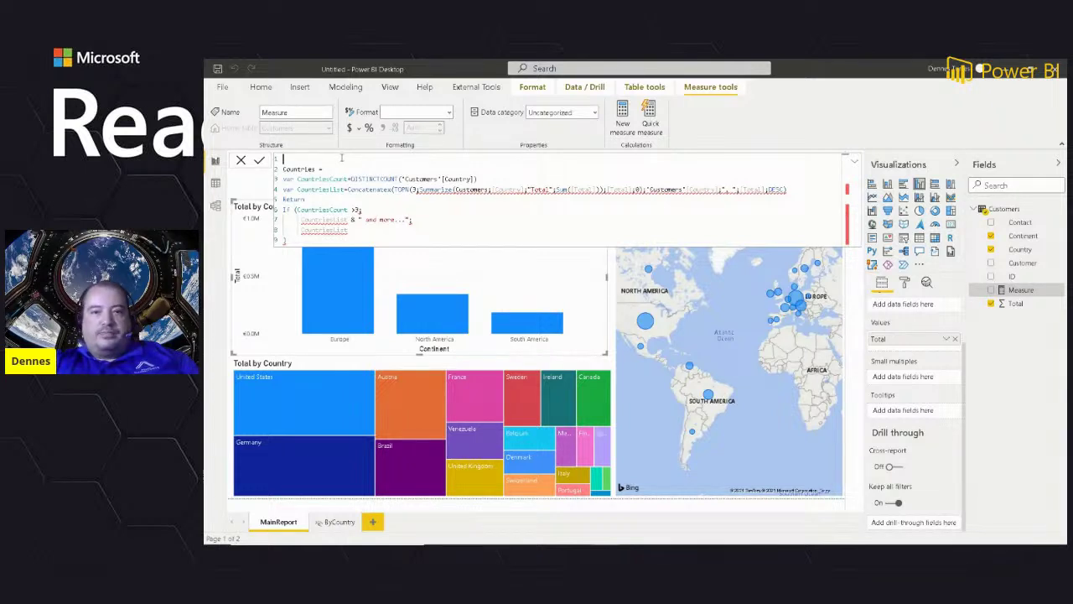
key("Delete")
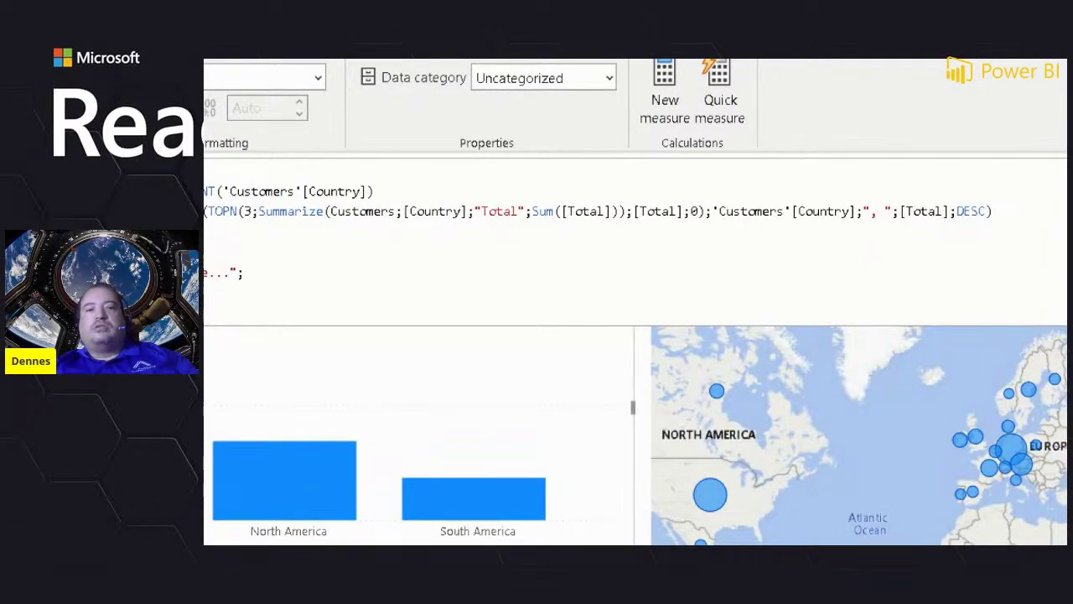
Step: Examine the CountriesList expression with its DESC ordering and the CountriesCount >3 condition in the measure formula
mouse_move(306, 219)
left_mouse_down()
mouse_move(503, 246)
mouse_move(771, 215)
mouse_move(925, 220)
mouse_move(954, 231)
mouse_move(1015, 225)
mouse_move(961, 184)
mouse_move(954, 208)
left_mouse_up()
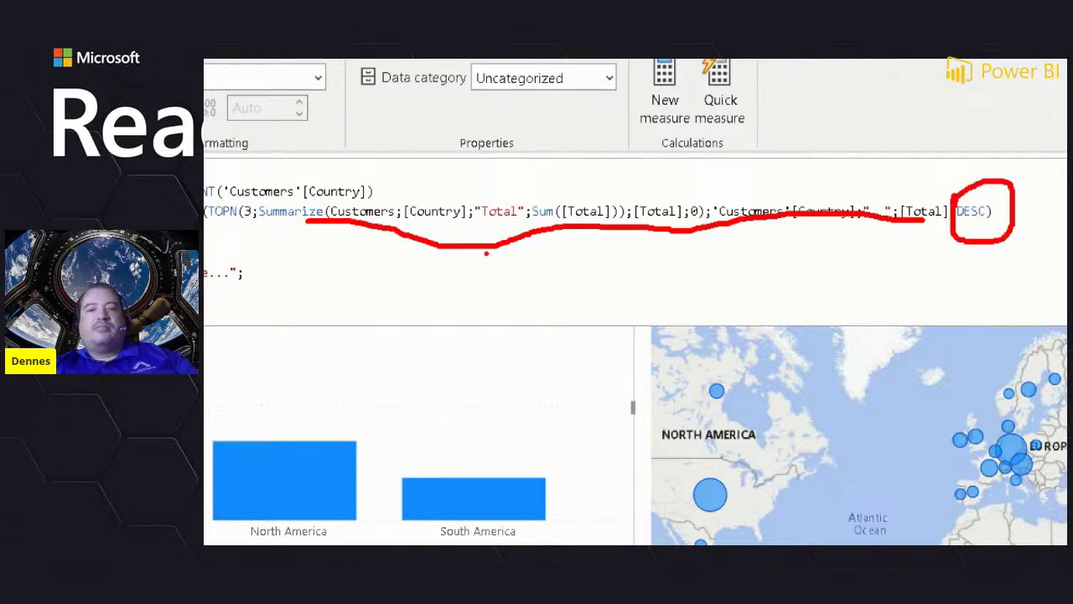
key("Escape")
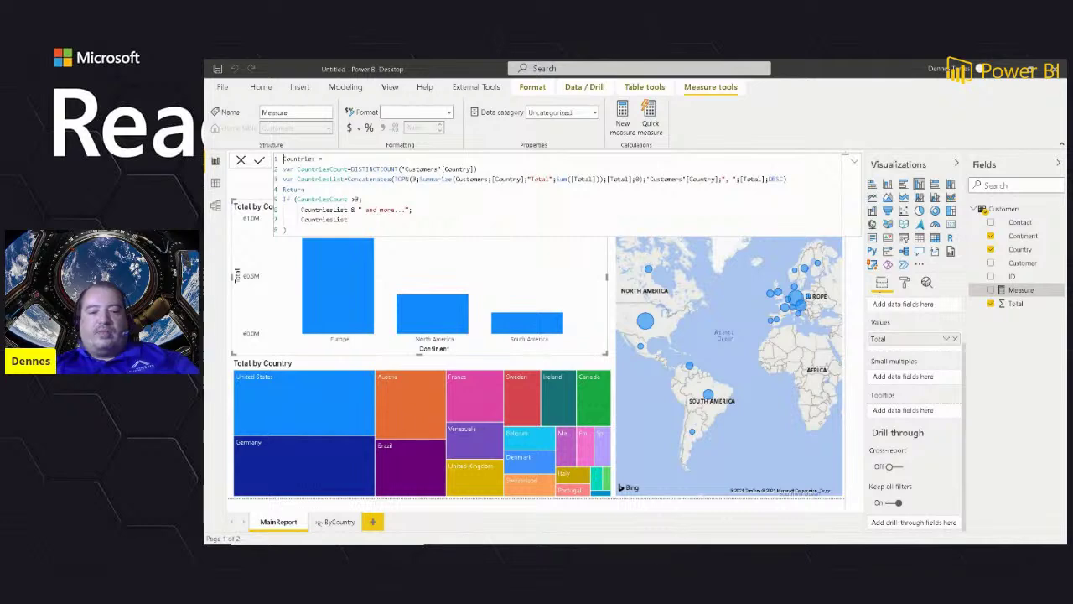
key("ctrl+1")
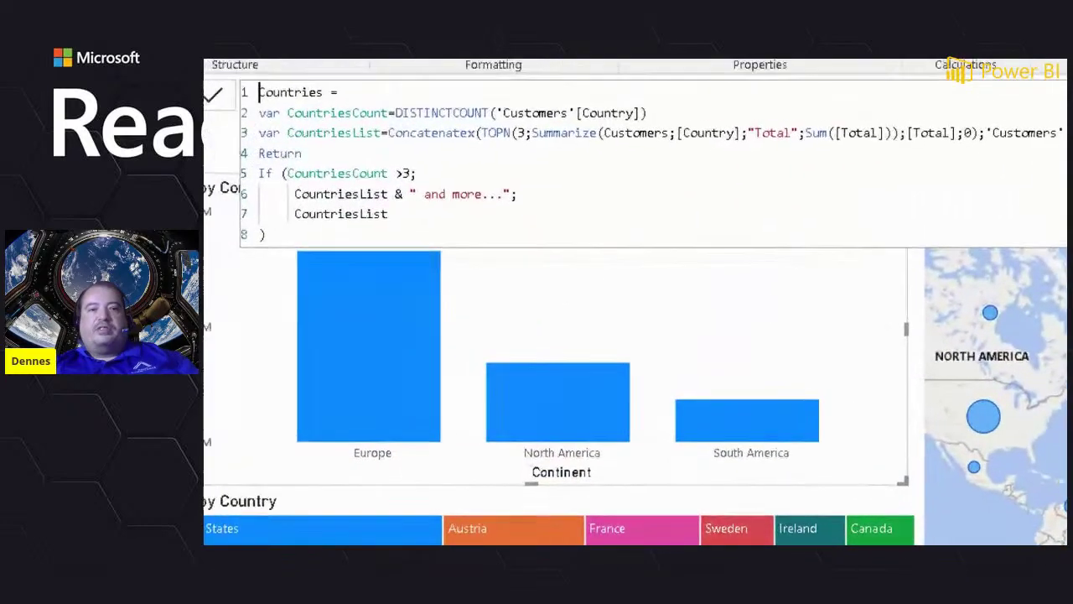
left_click(310, 218)
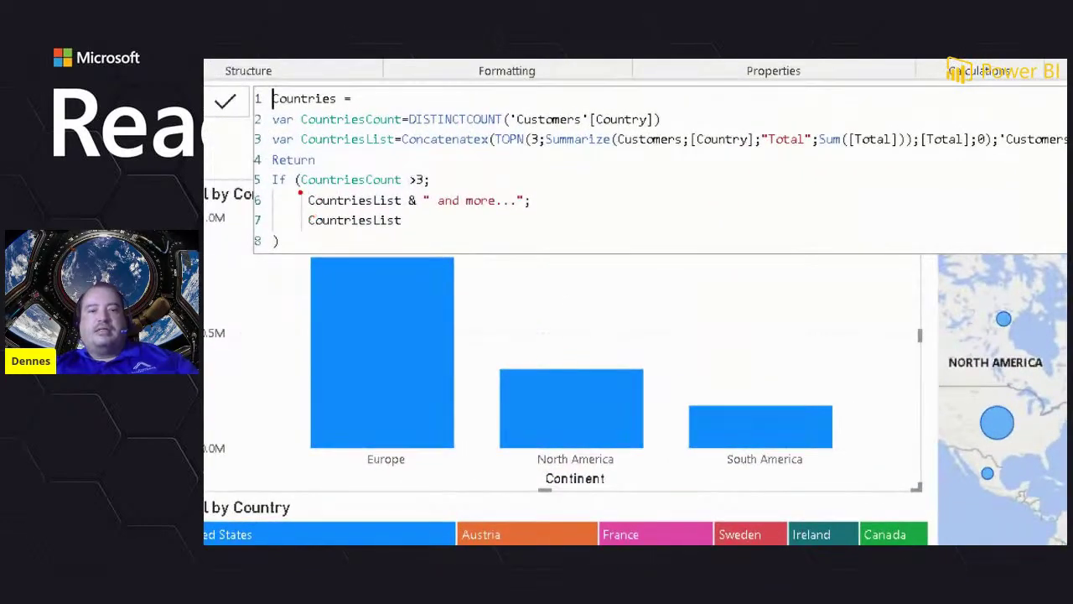
mouse_move(300, 193)
left_mouse_down()
mouse_move(441, 187)
mouse_move(417, 162)
left_mouse_up()
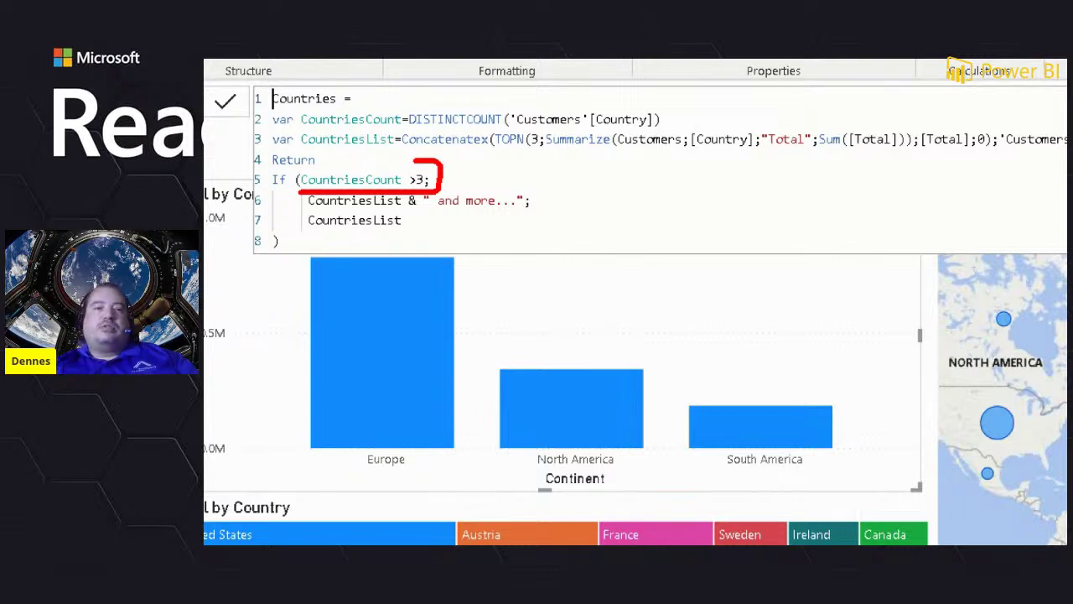
mouse_move(418, 210)
left_mouse_down()
mouse_move(533, 229)
mouse_move(568, 218)
left_mouse_up()
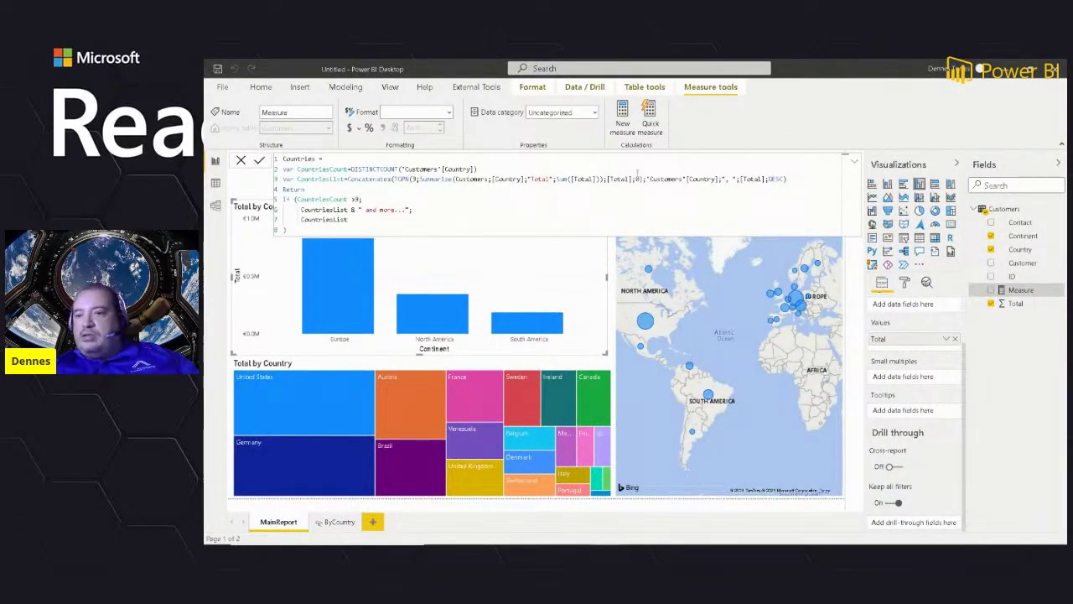
Step: Expand the formula editor and commit the Countries measure formula
left_click(855, 165)
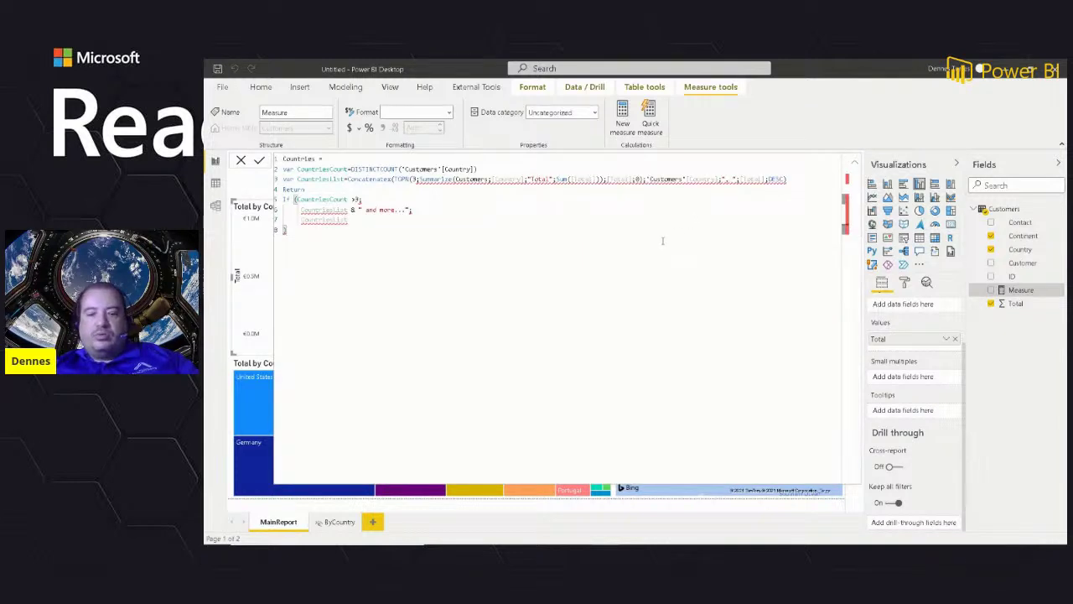
left_click(834, 177)
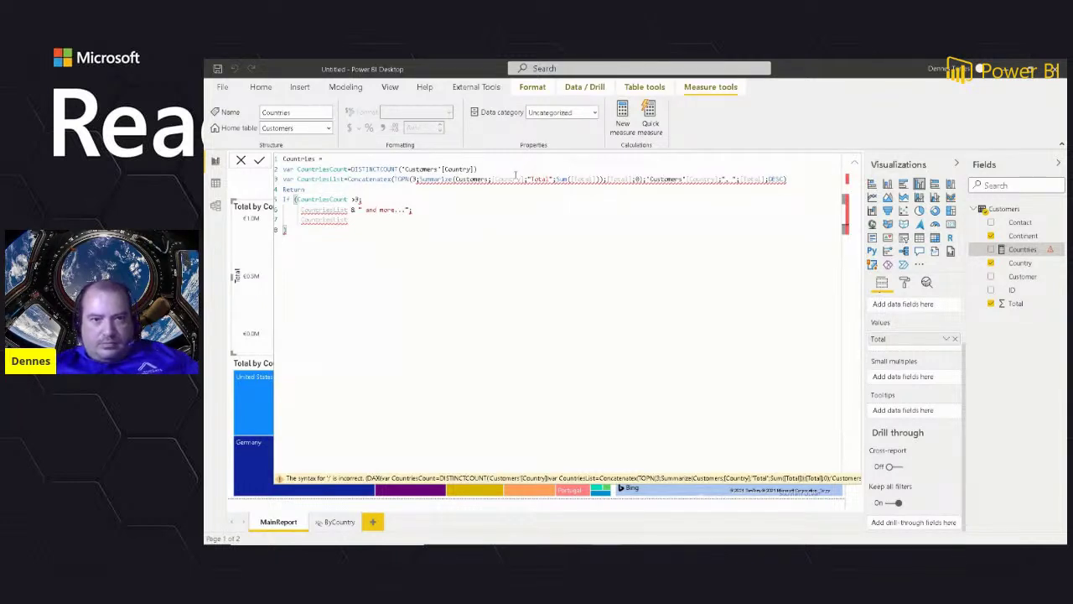
Step: Replace the semicolon separators after TOPN's row count and between SUMMARIZE's arguments with commas in the CountriesList expression
mouse_move(495, 179)
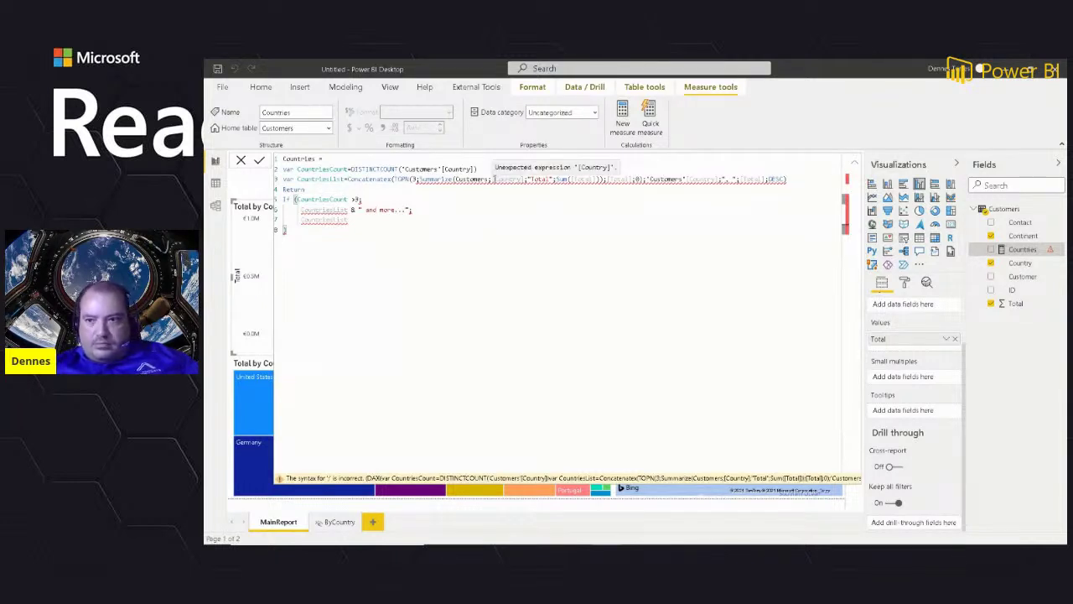
double_click(421, 179)
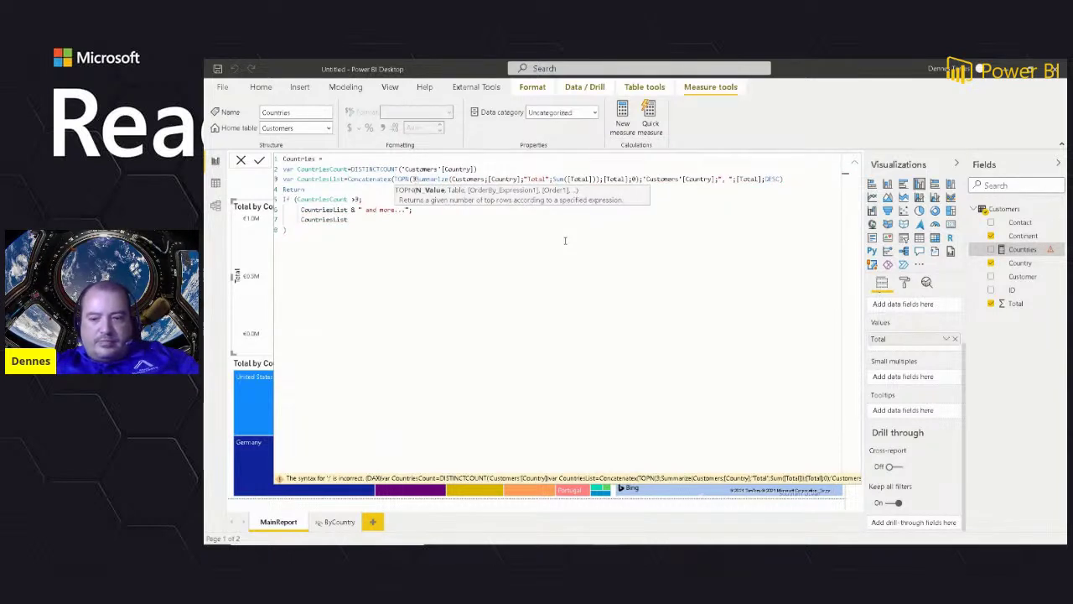
key("ctrl+space")
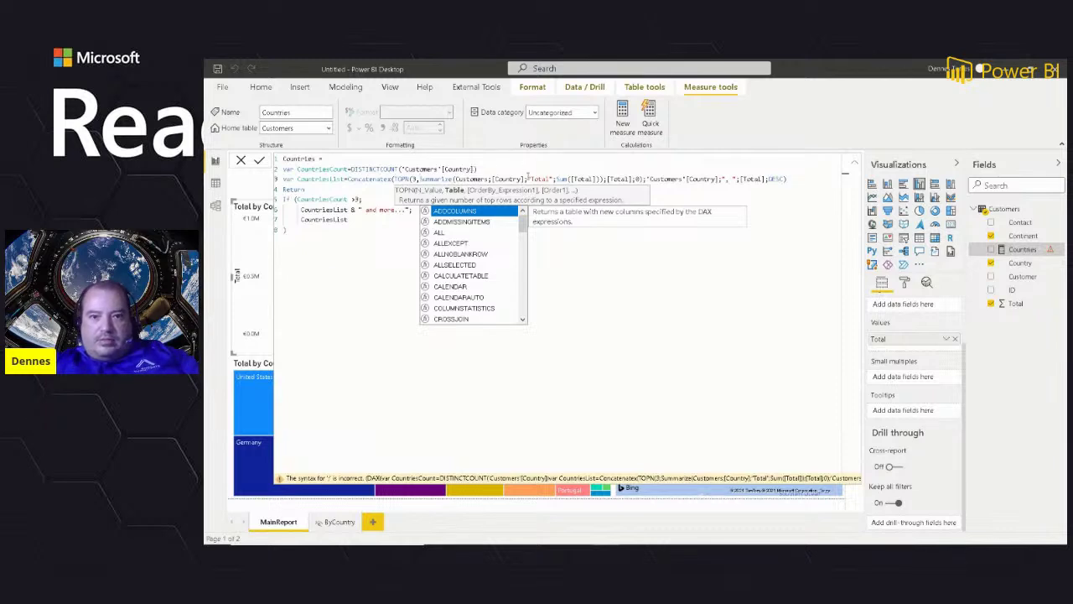
left_click(527, 178)
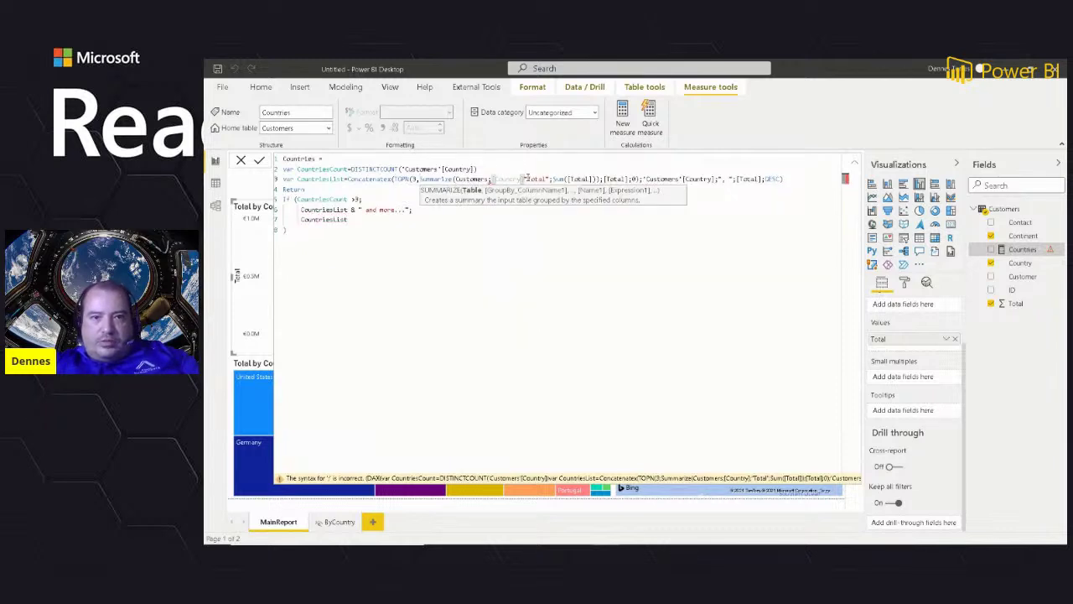
type(";")
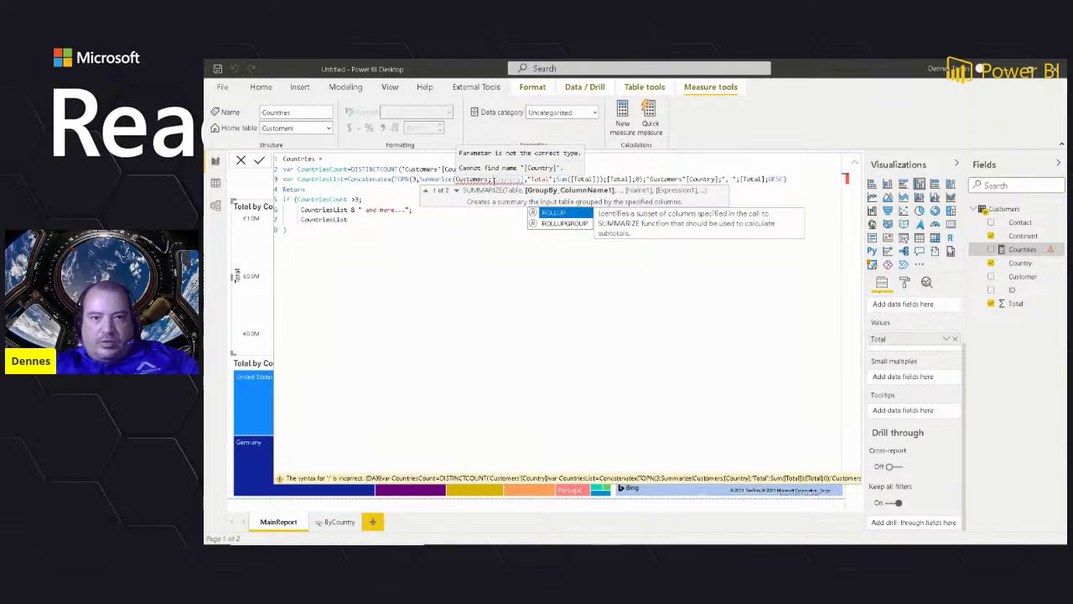
left_click(492, 178)
key("BackSpace")
type(",")
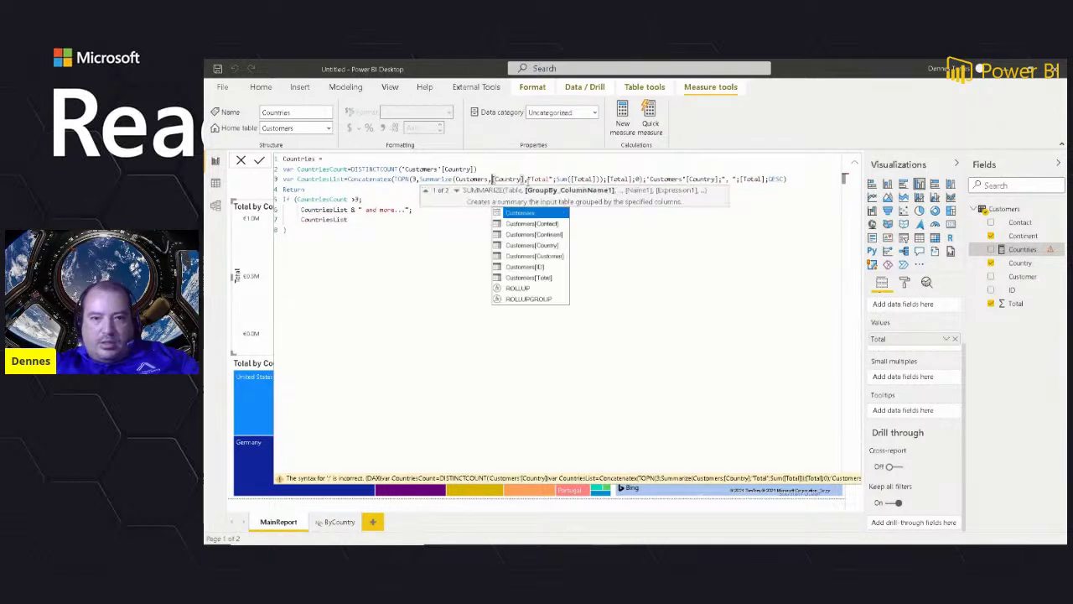
left_click(555, 179)
key("BackSpace")
type(",")
Step: Change the semicolons around TOPN's [Total] and 0 arguments, and the one before 'Customers'[Country], to commas
left_click(607, 179)
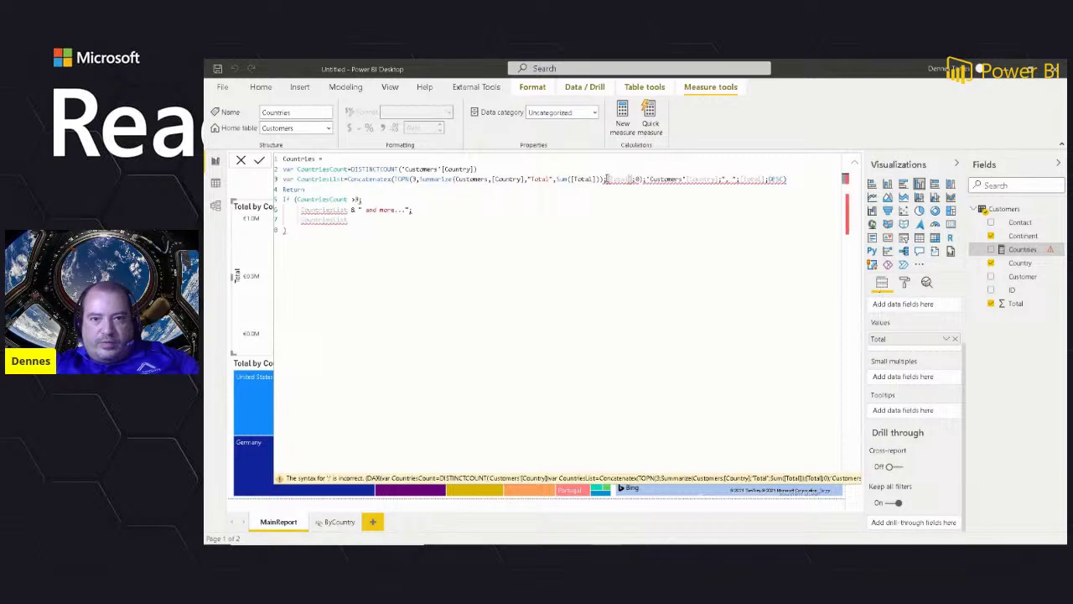
key("BackSpace")
type(",")
left_click(636, 178)
key("BackSpace")
type(",")
left_click(646, 178)
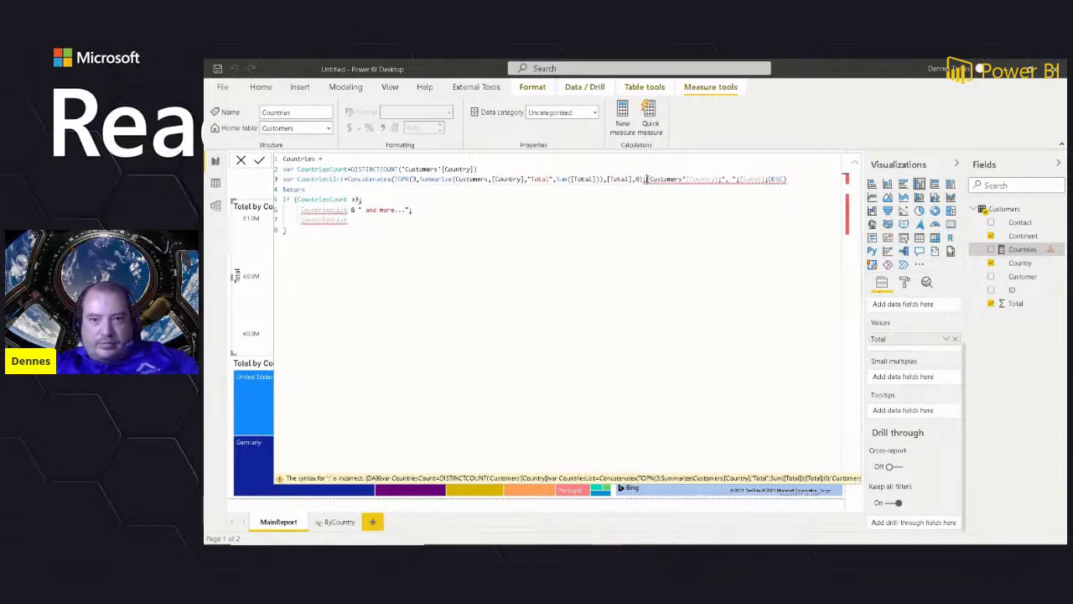
key("BackSpace")
type(",\"")
type(",")
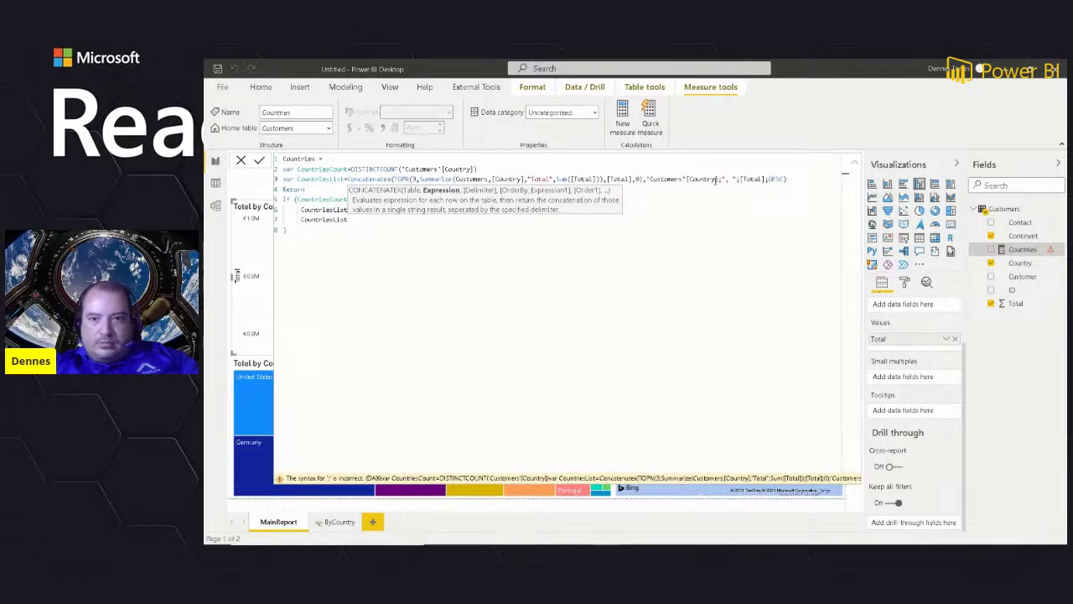
Step: Replace the remaining CONCATENATEX semicolons around the ", " delimiter and before DESC with commas
left_click(719, 179)
key("BackSpace")
type(",\"")
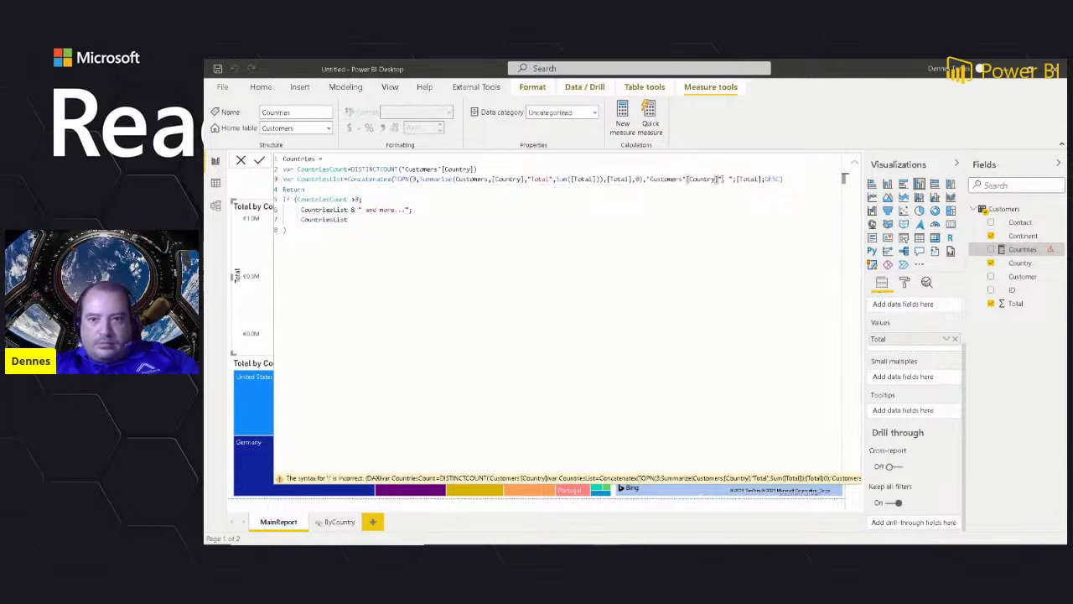
type(",")
key("BackSpace")
type(",")
key("Right")
key("Right")
key("Right")
key("Right")
key("Right")
key("Right")
key("Right")
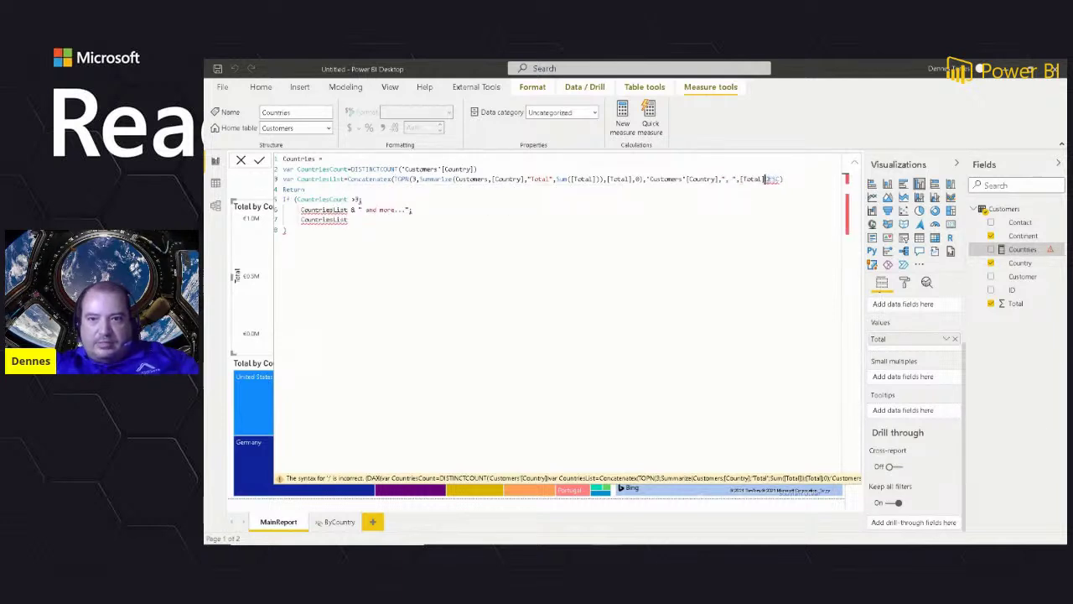
type(",")
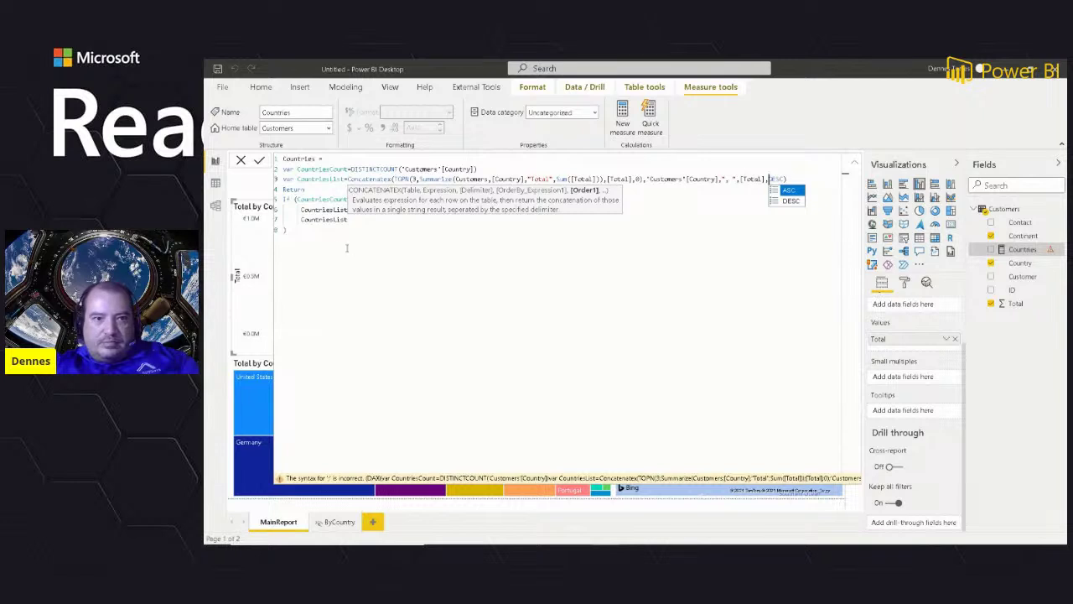
Step: Swap the semicolons after the CountriesCount >3 condition and after " and more..." in the IF for commas, and commit the measure
left_click(327, 220)
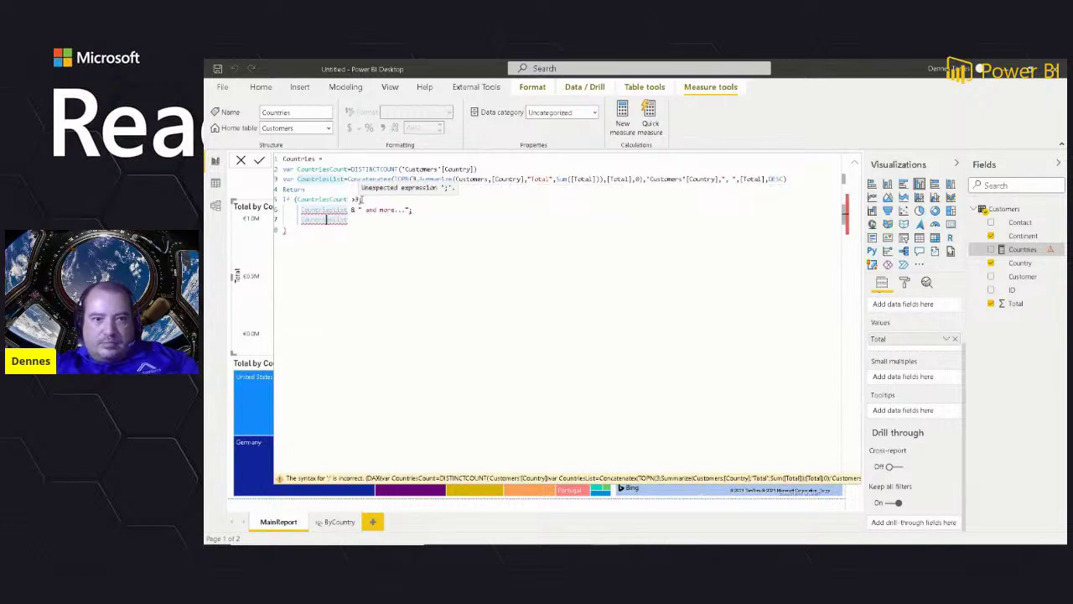
left_click(361, 199)
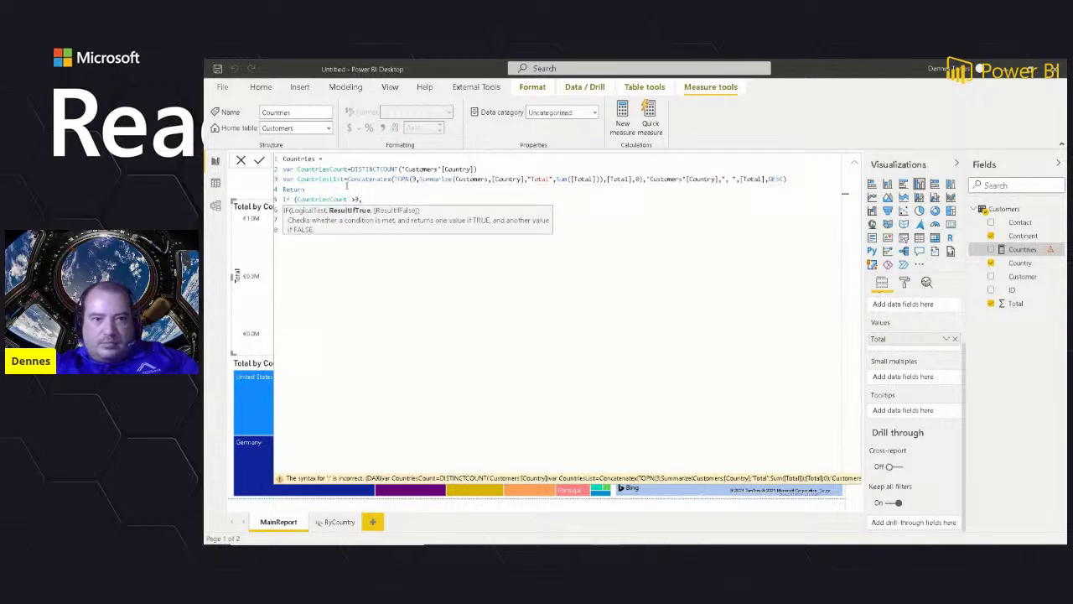
left_click(347, 187)
left_click(406, 210)
type("\",")
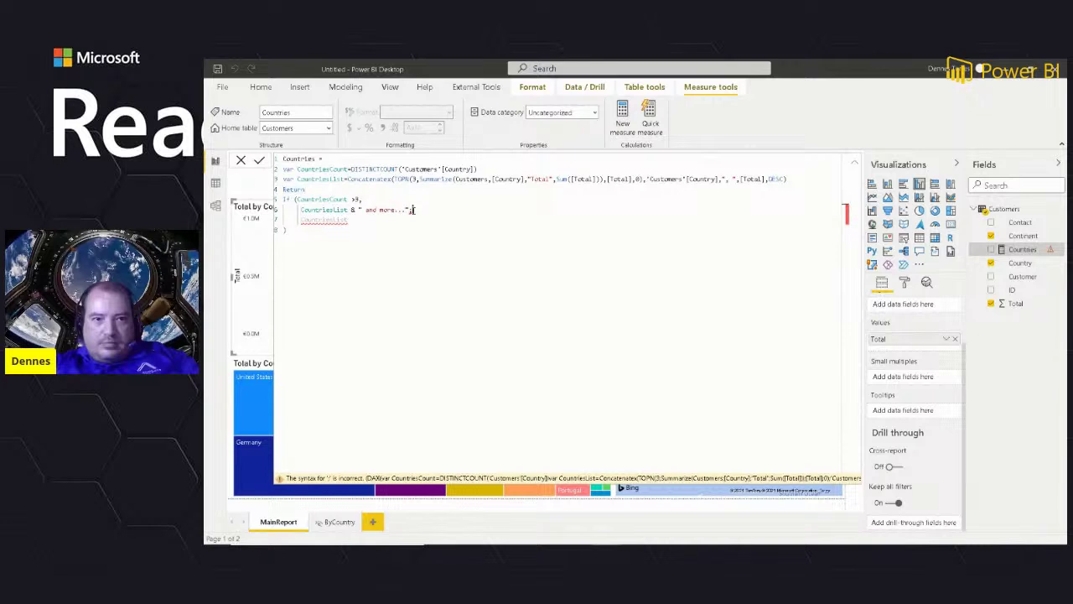
left_click(448, 269)
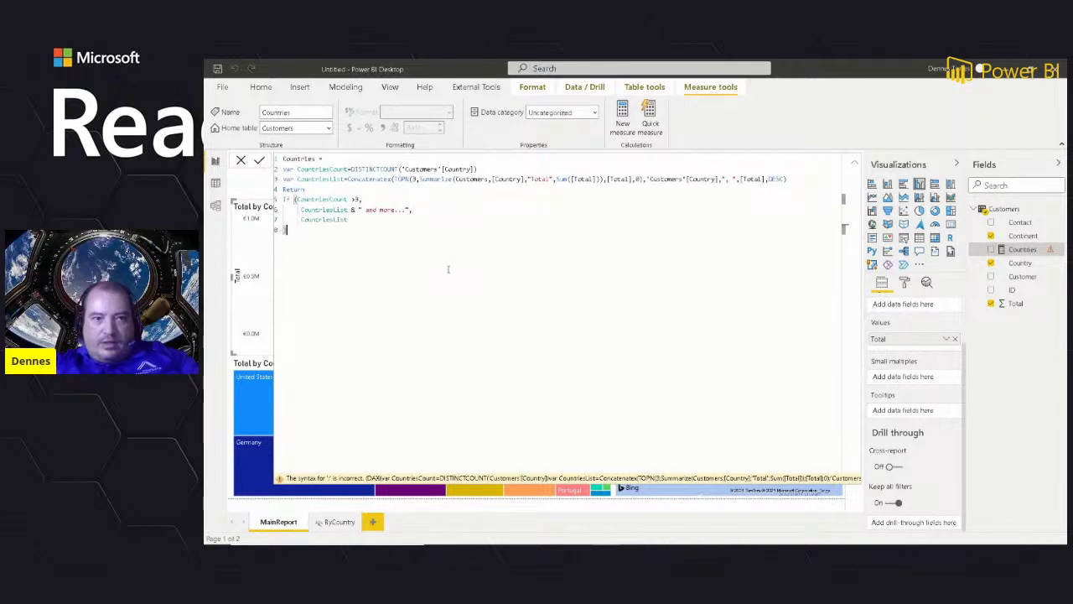
key("Return")
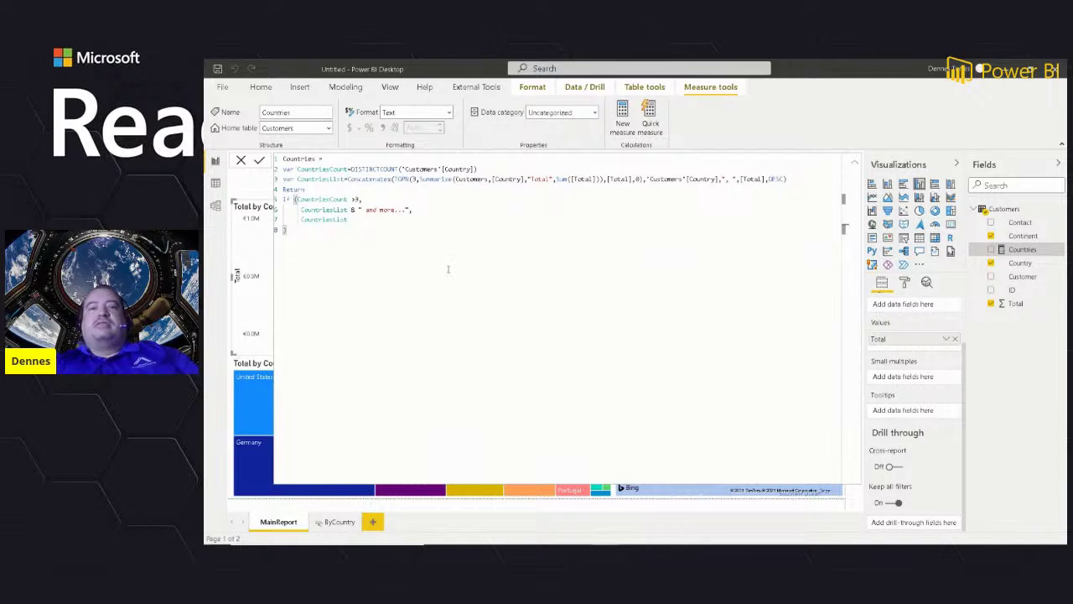
Step: Collapse the formula editor, add the Countries measure to the Total by Continent chart's tooltips, and check the tooltip on its bars
left_click(856, 165)
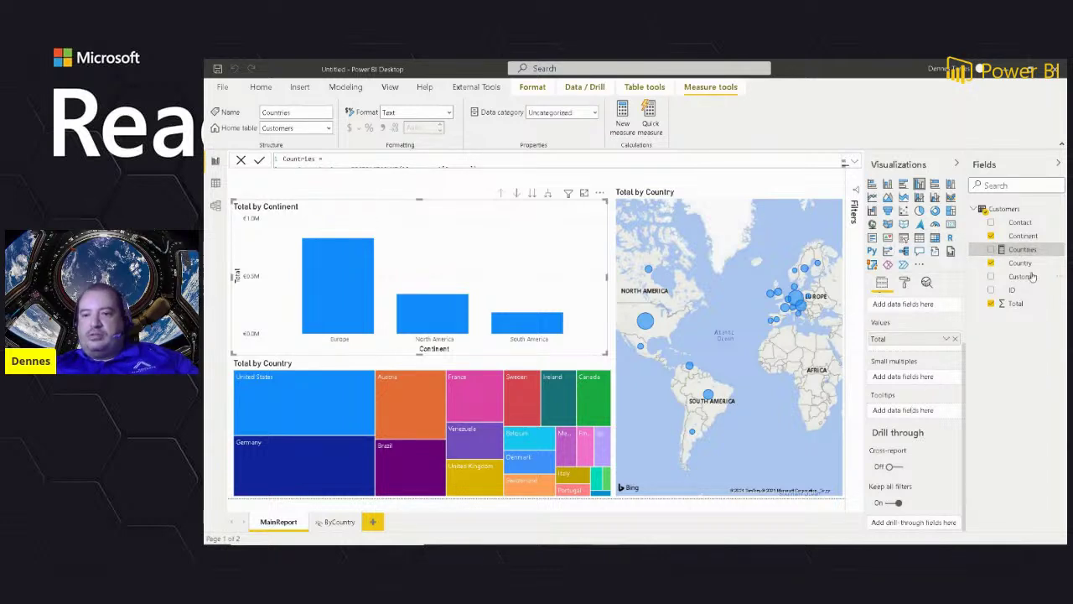
left_click_drag(1019, 252, 898, 412)
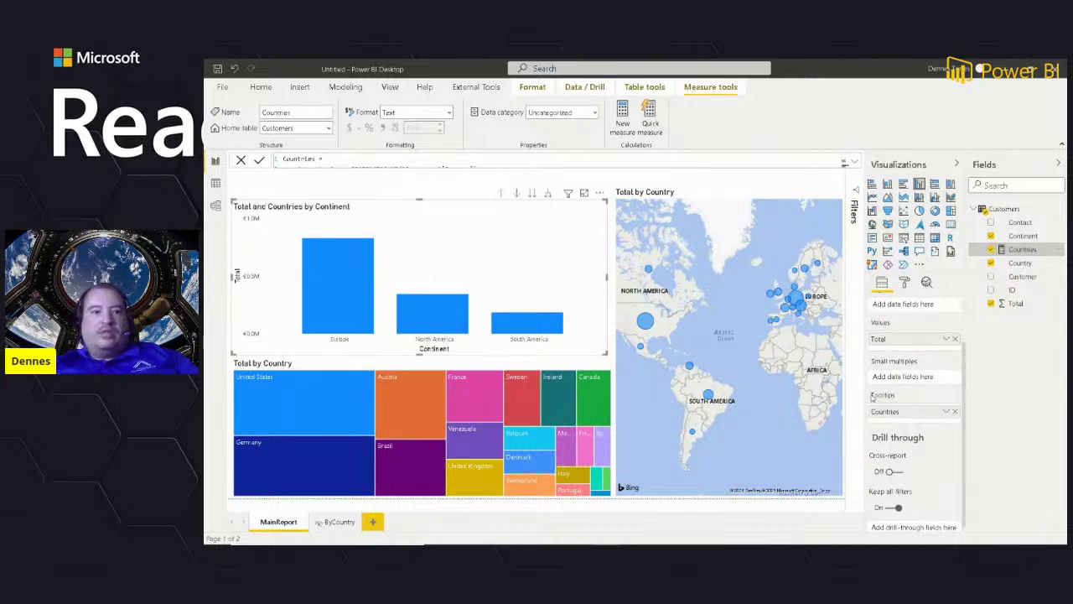
mouse_move(335, 296)
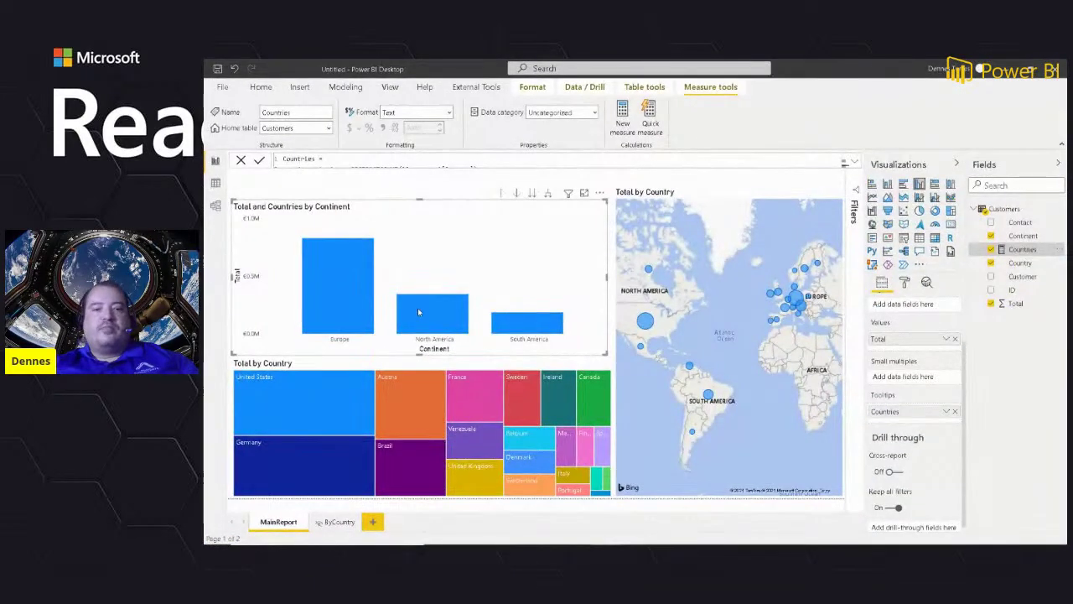
mouse_move(426, 313)
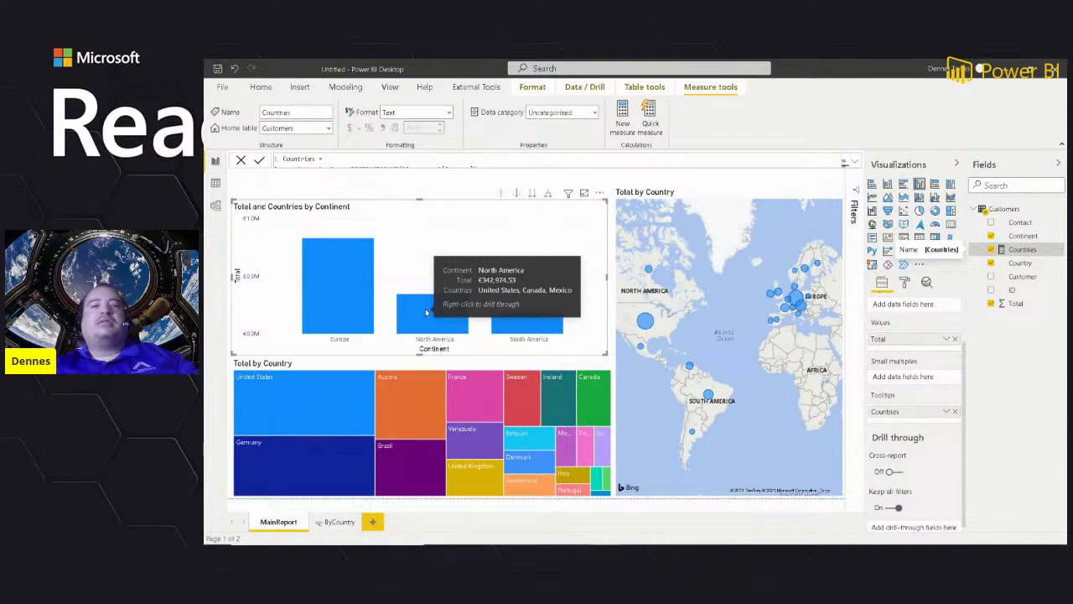
mouse_move(520, 323)
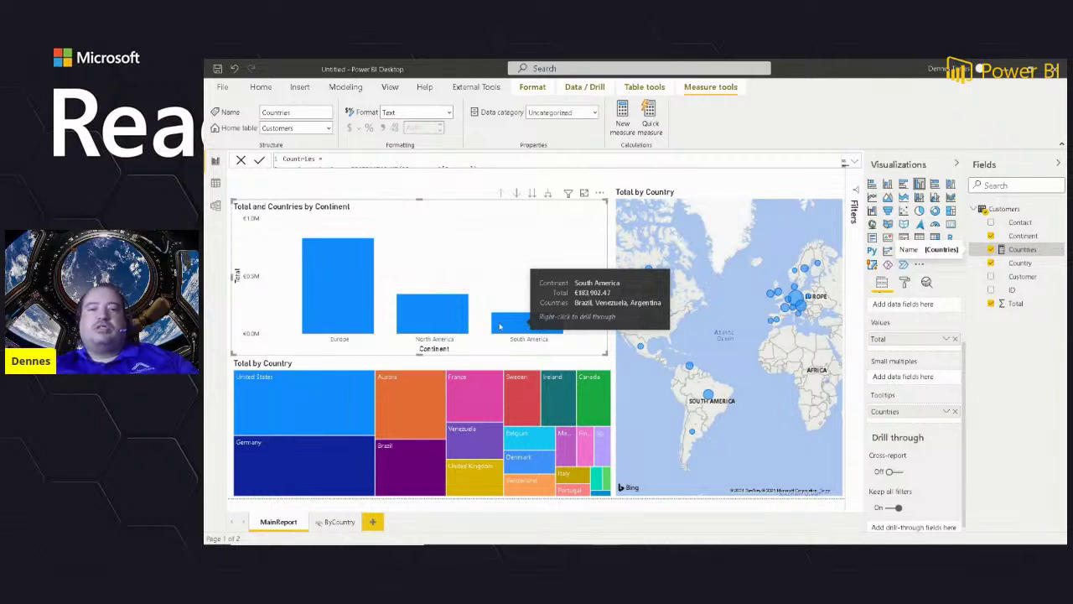
mouse_move(344, 293)
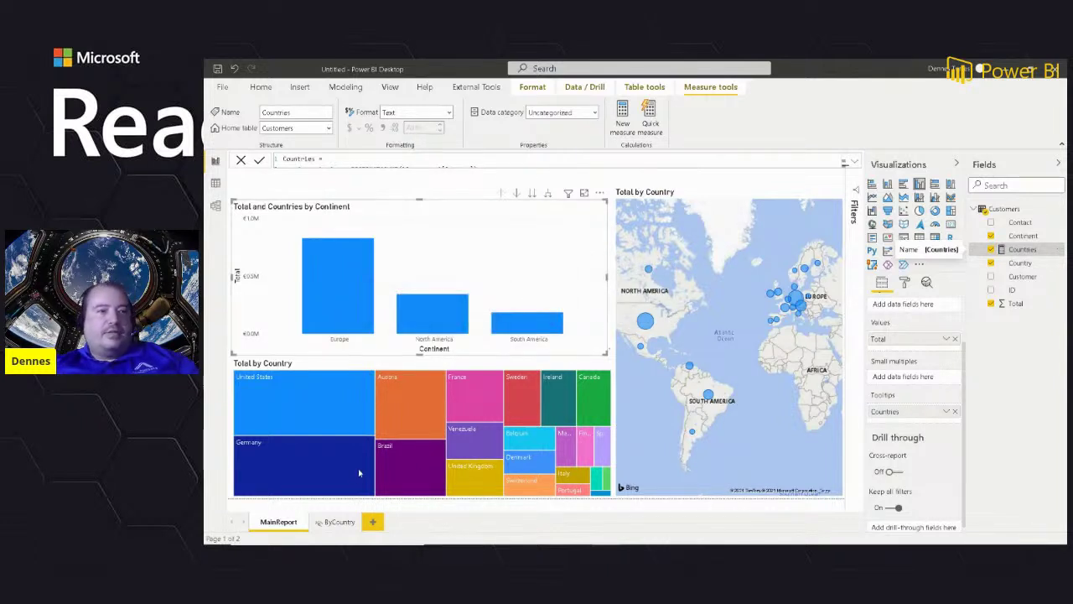
Step: Add a new report page and name it Tooltip
left_click(374, 522)
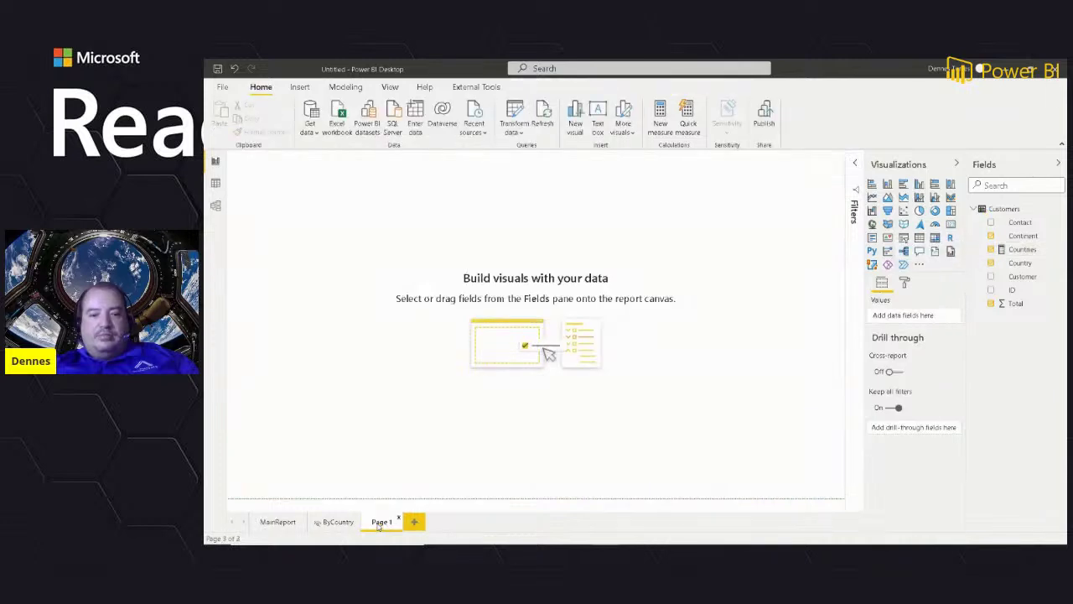
double_click(379, 524)
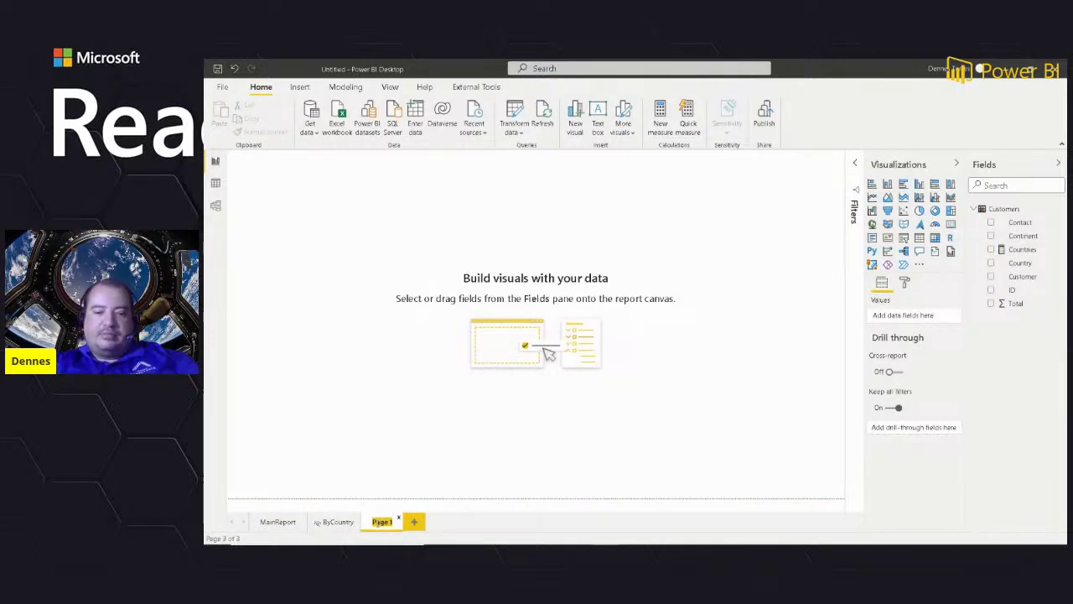
type("Tooltip")
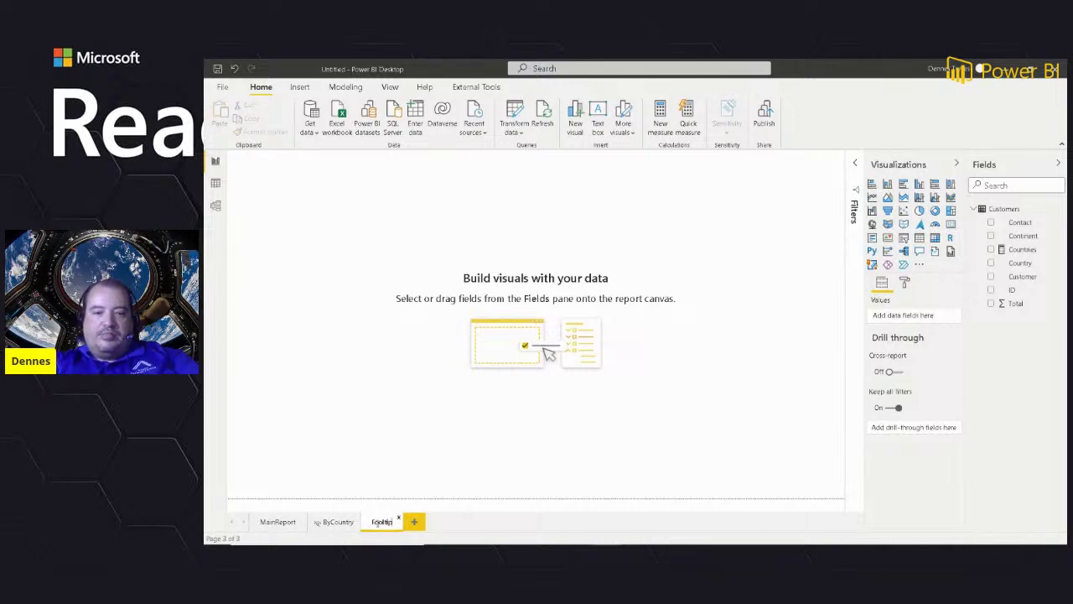
key("Return")
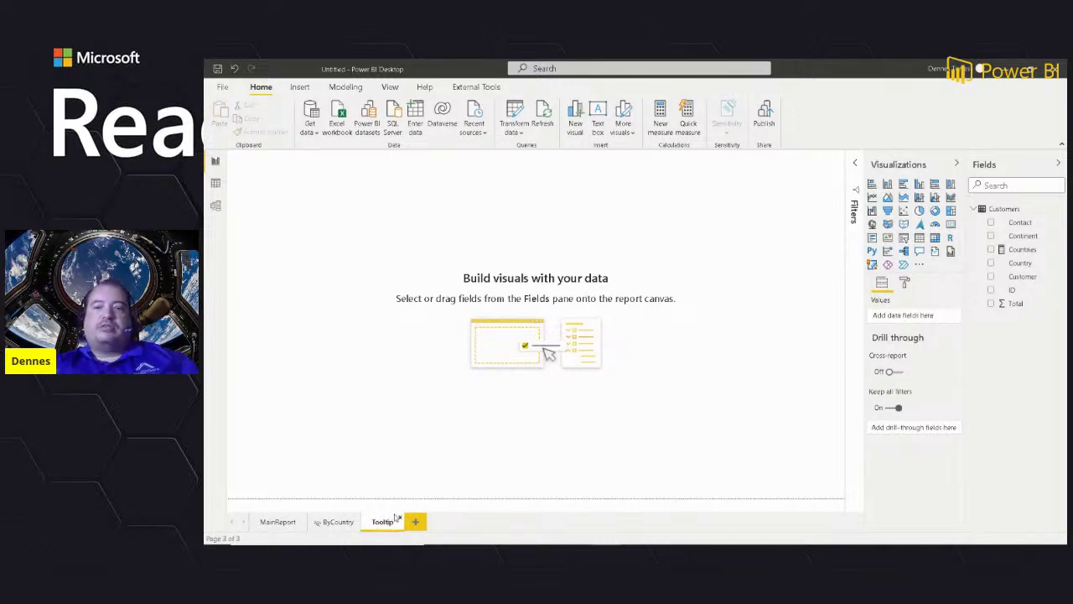
Step: Set the Tooltip page's page size type to Tooltip
left_click(904, 282)
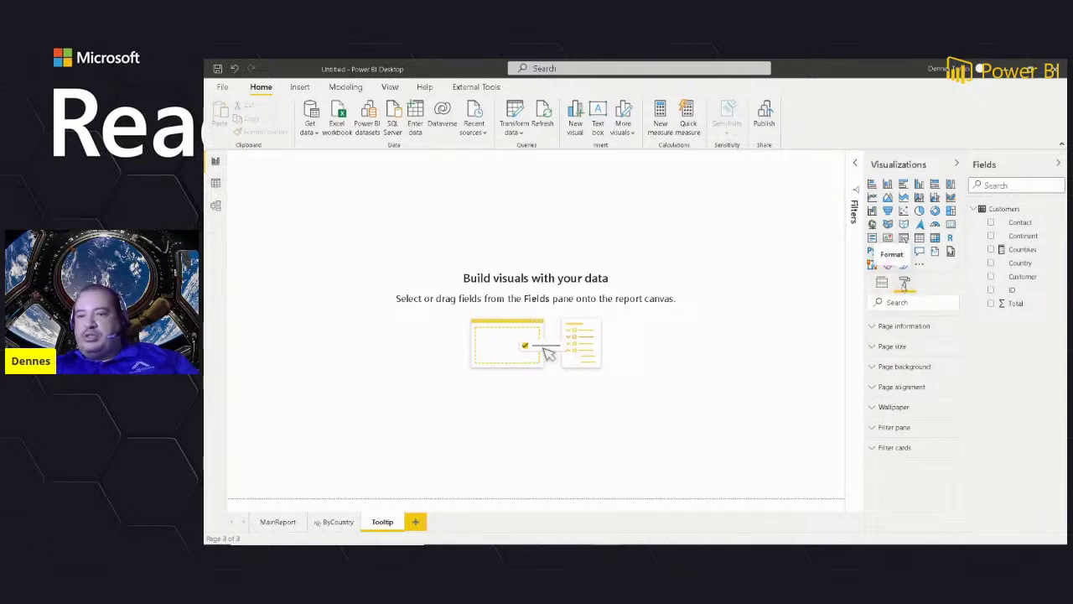
left_click(873, 352)
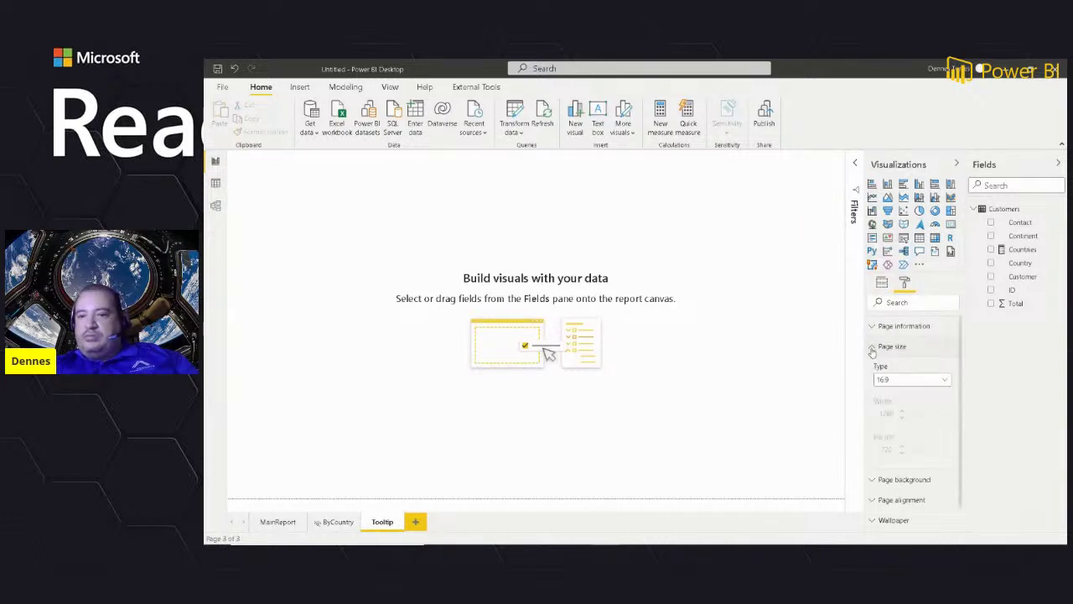
left_click(946, 381)
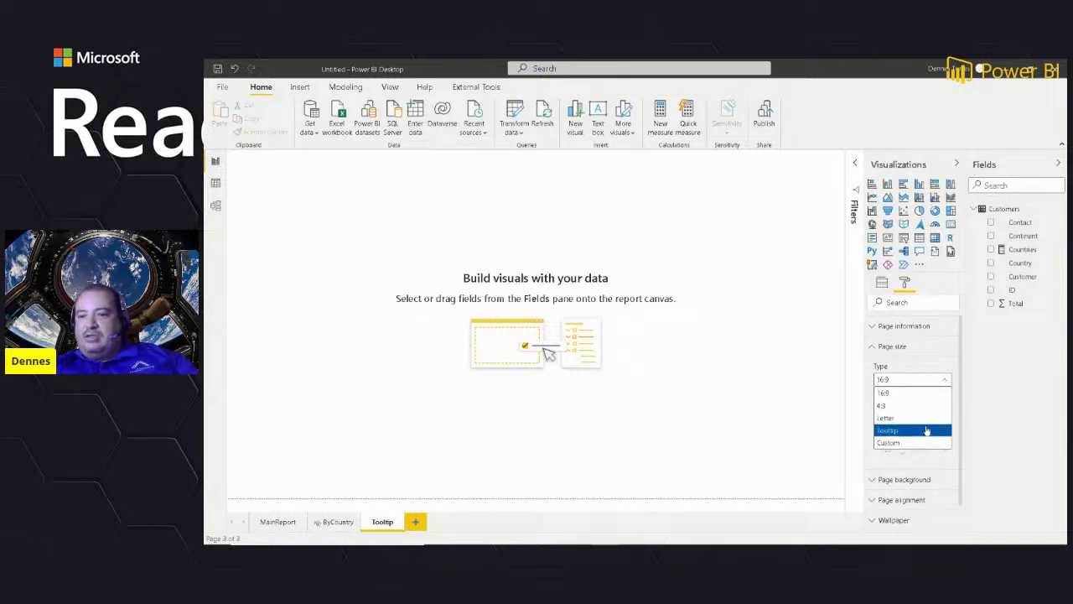
left_click(926, 430)
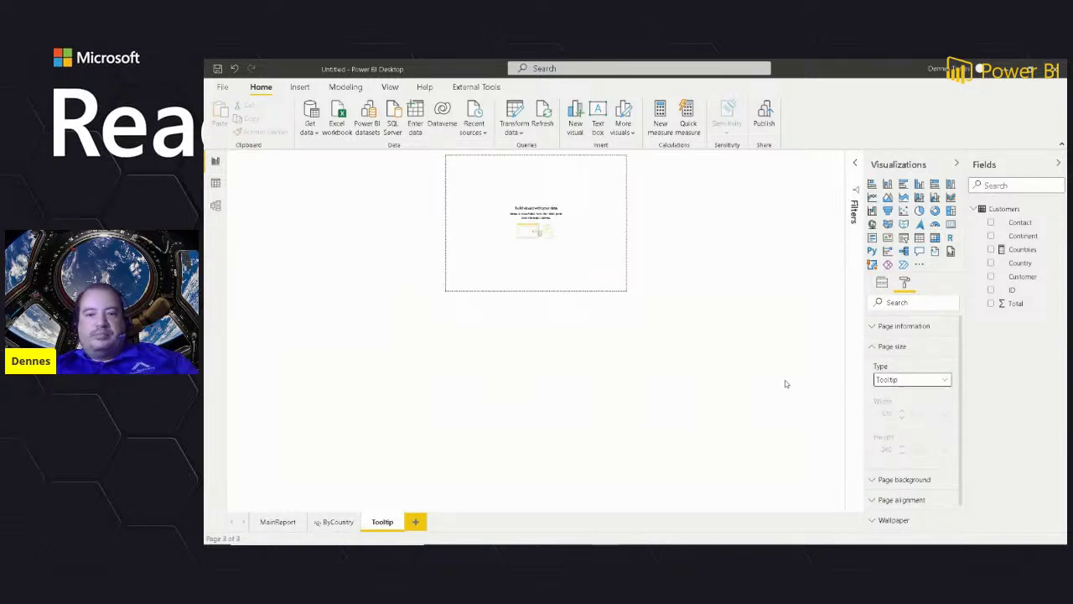
left_click(491, 199)
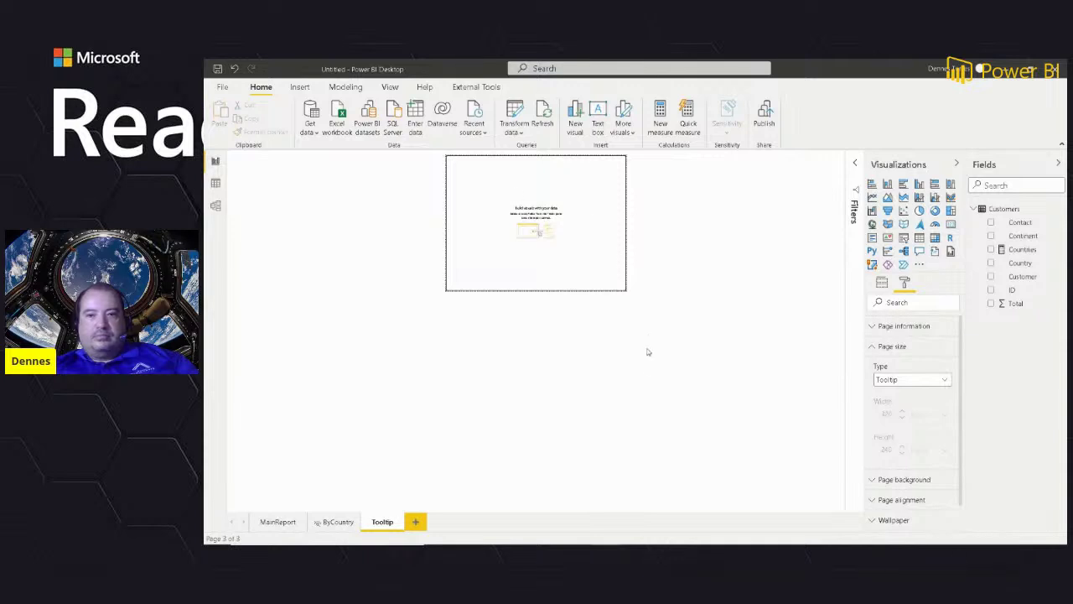
left_click(872, 346)
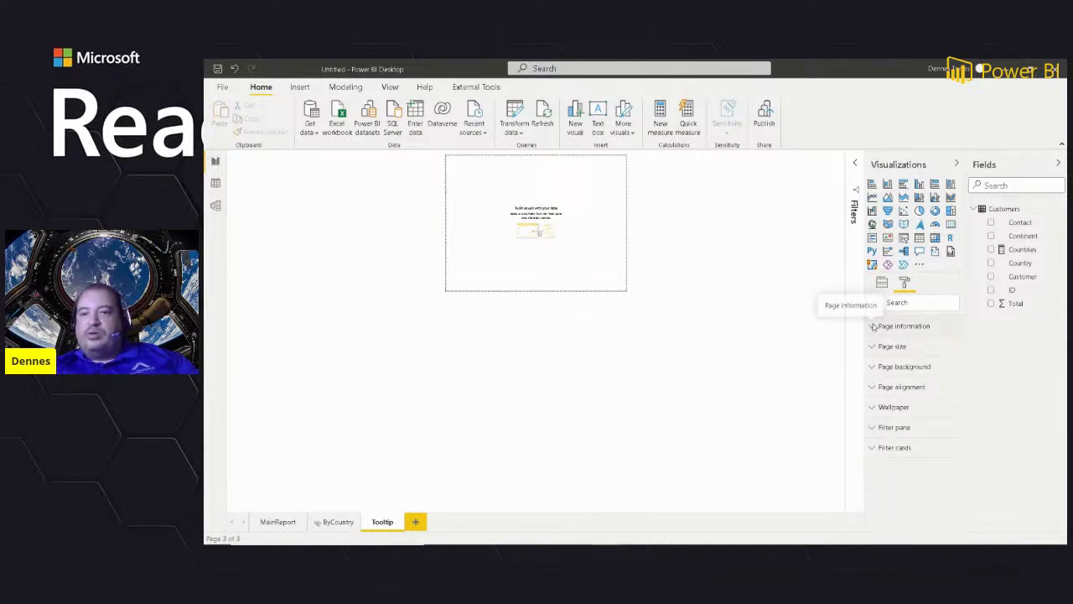
left_click(881, 283)
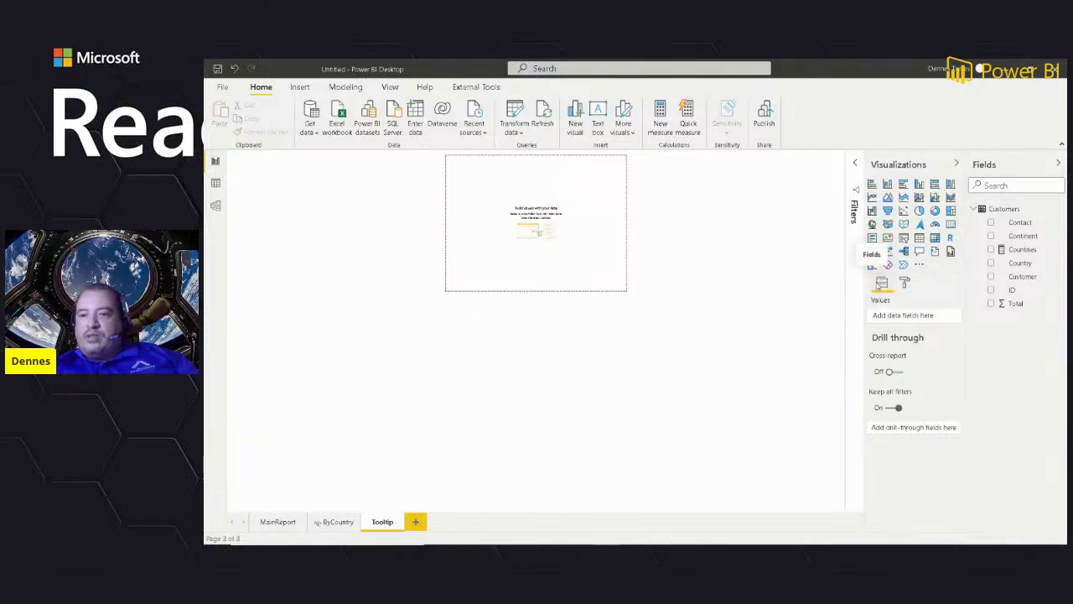
left_click(904, 282)
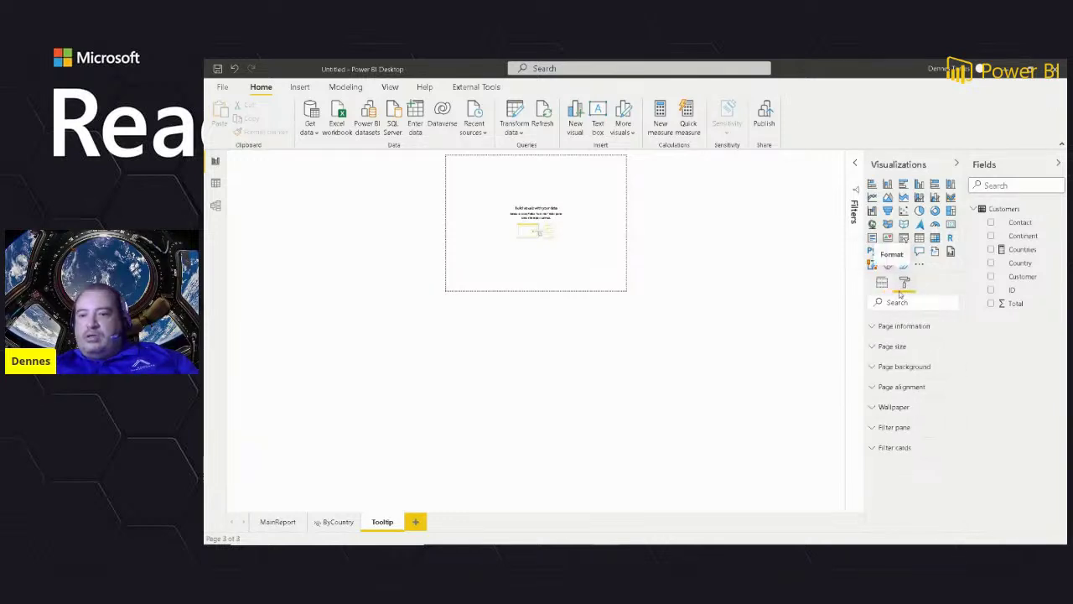
Step: Allow the Tooltip page to be used as a tooltip in its page information settings
left_click(875, 327)
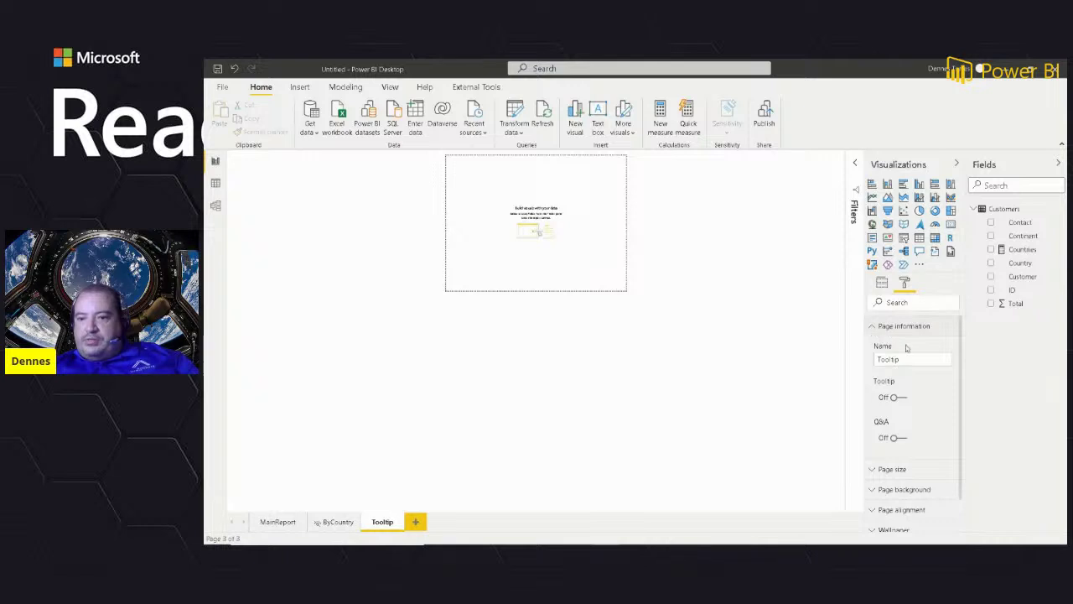
left_click(901, 397)
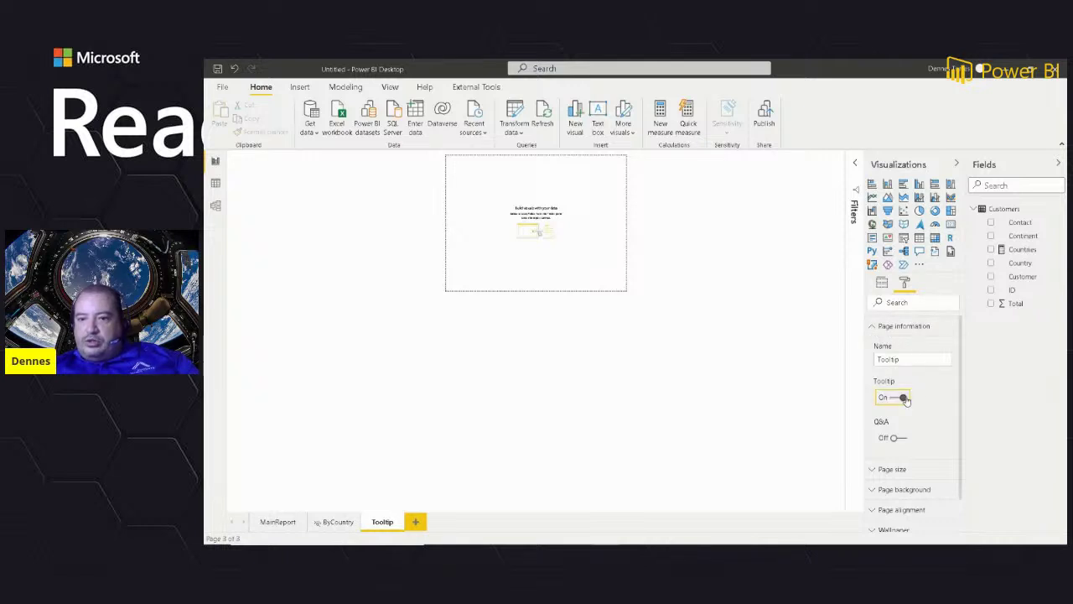
left_click(874, 327)
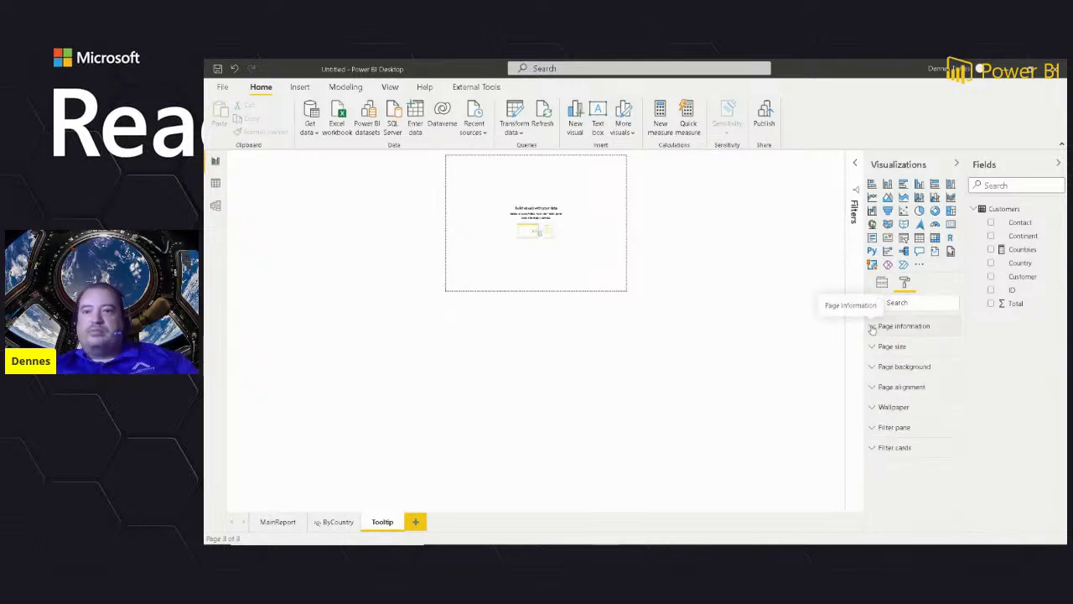
Step: Add a clustered column chart of Total by Country to the Tooltip page and stretch it to fill the page
left_click(991, 263)
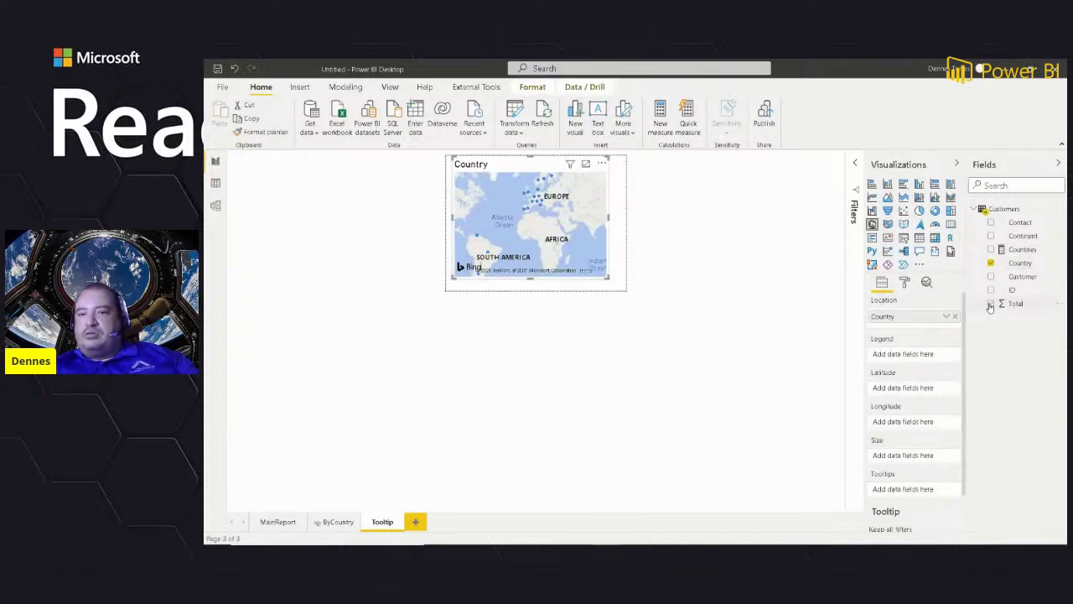
left_click(990, 304)
left_click(919, 184)
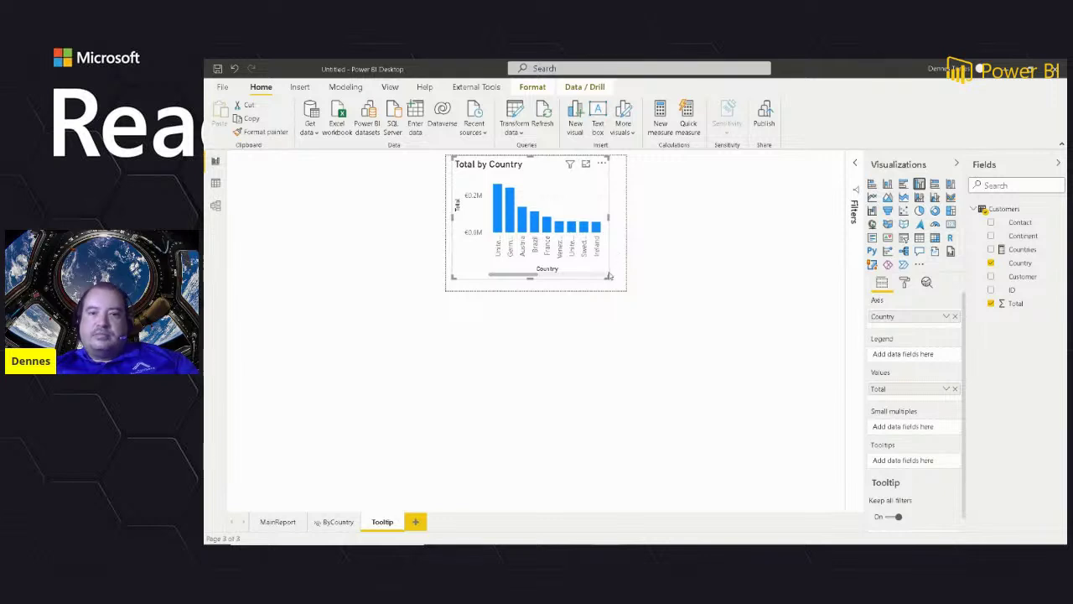
left_click_drag(607, 277, 626, 299)
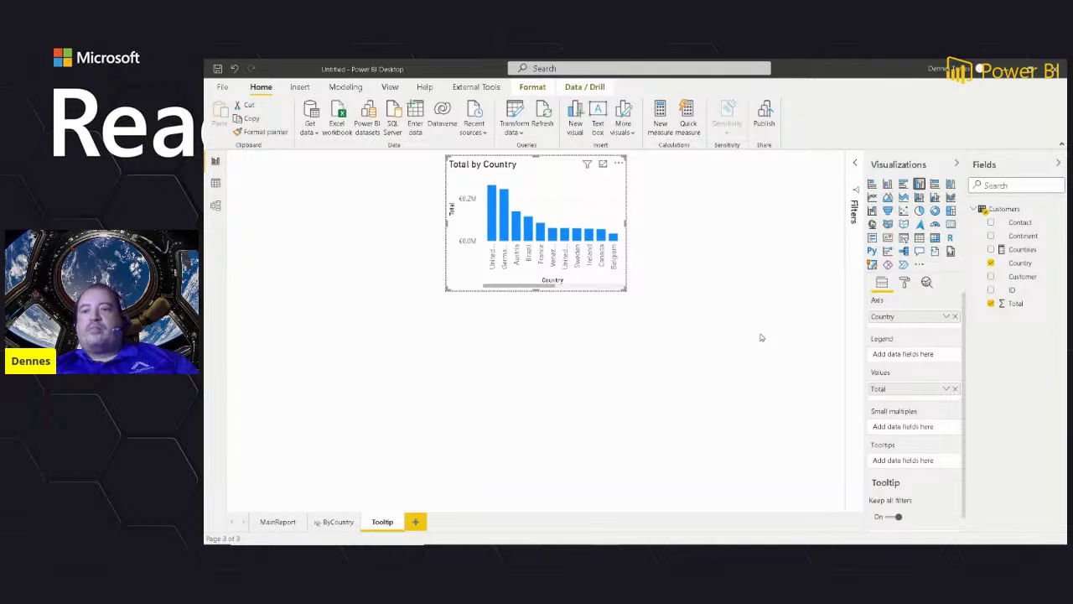
Step: Deselect the chart and add Continent as the Tooltip page's tooltip field
left_click(688, 308)
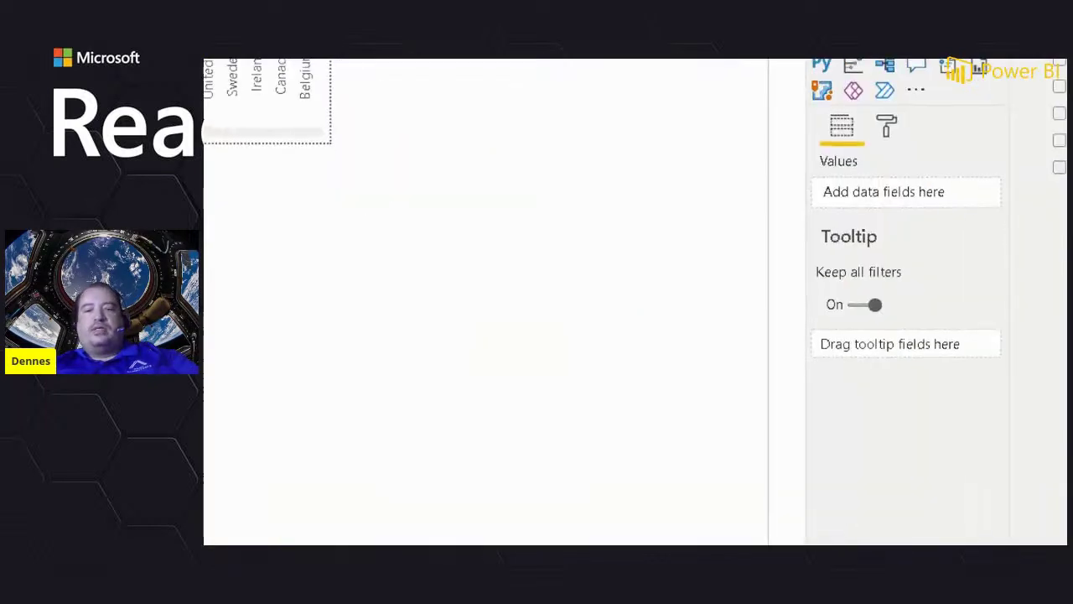
mouse_move(811, 292)
left_mouse_down()
mouse_move(917, 298)
mouse_move(914, 270)
mouse_move(818, 244)
mouse_move(794, 293)
mouse_move(831, 299)
left_mouse_up()
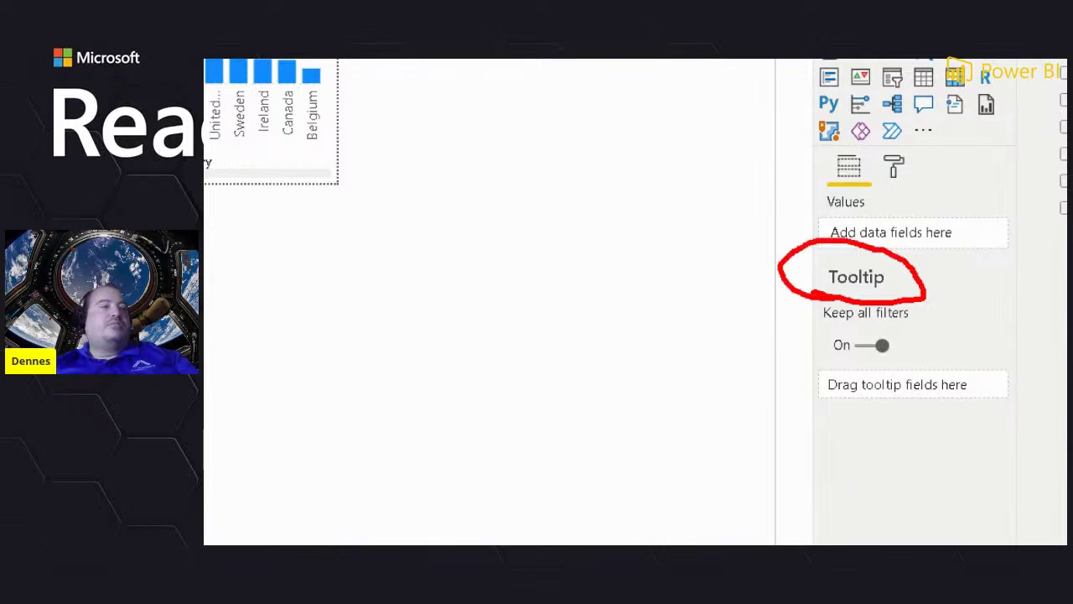
key("Escape")
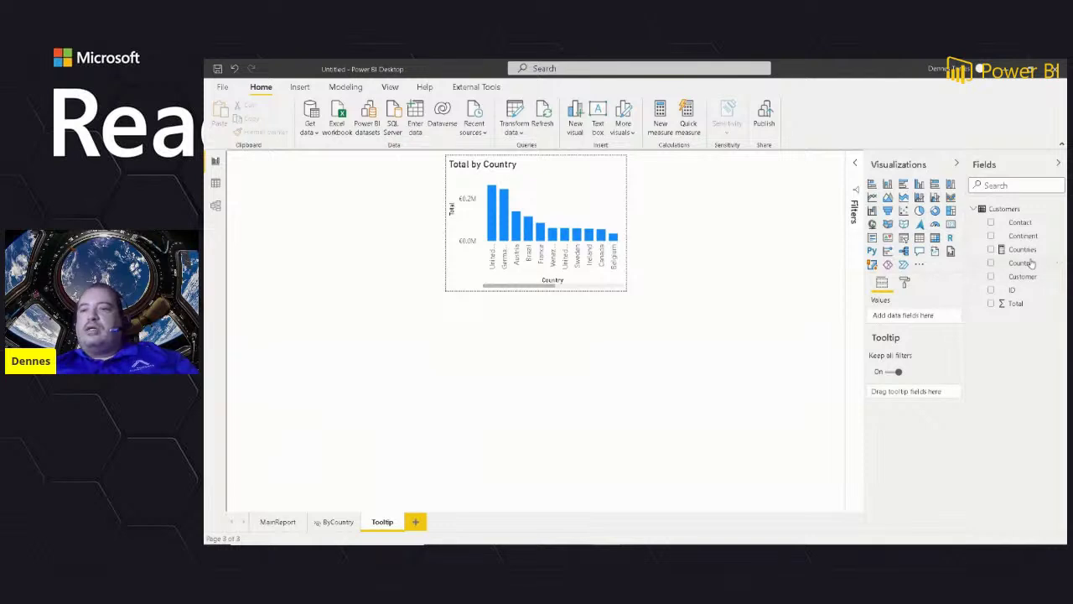
left_click_drag(1025, 237, 916, 392)
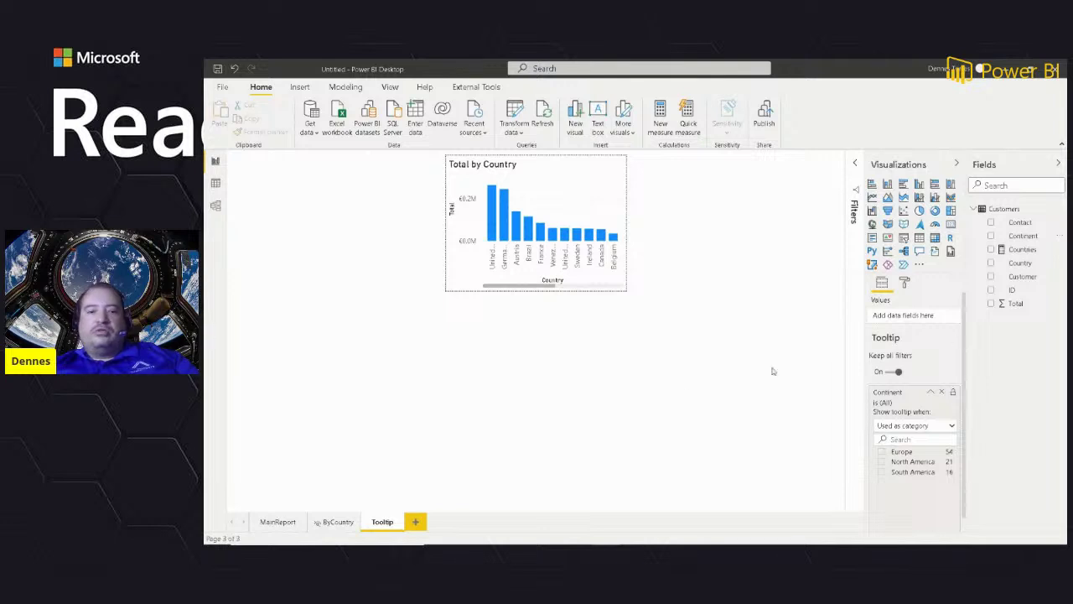
Step: Hide the Tooltip page from report viewers
mouse_move(589, 420)
left_mouse_down()
mouse_move(397, 496)
mouse_move(409, 485)
left_mouse_up()
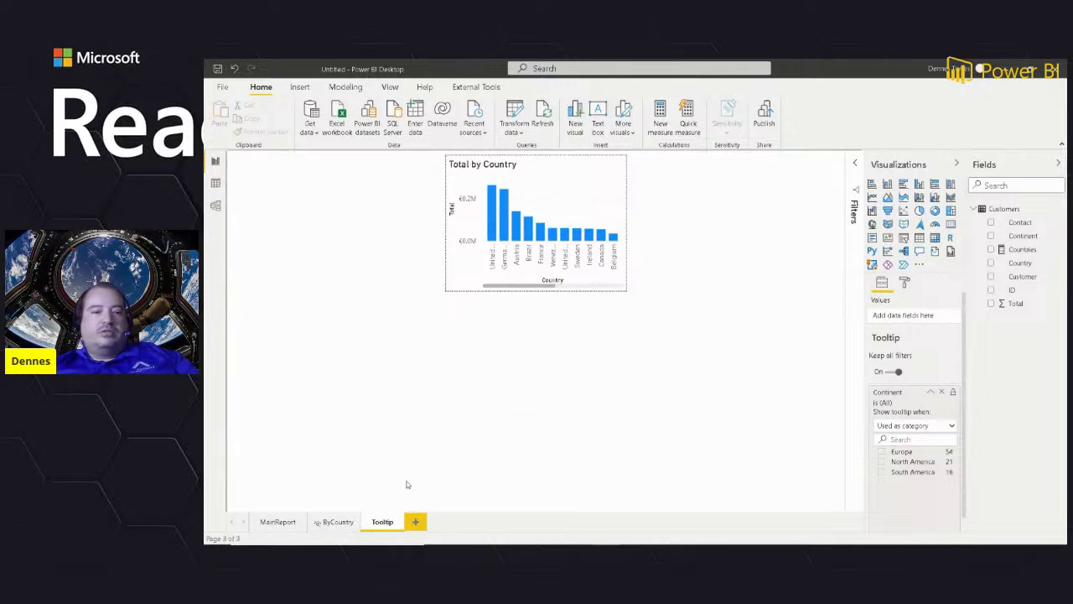
right_click(379, 523)
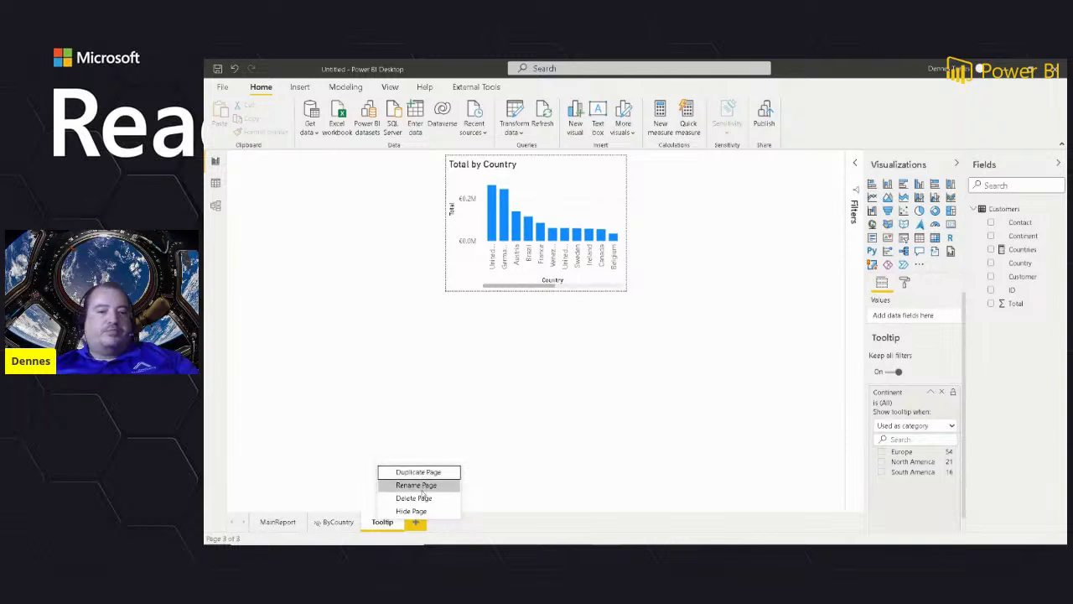
left_click(417, 510)
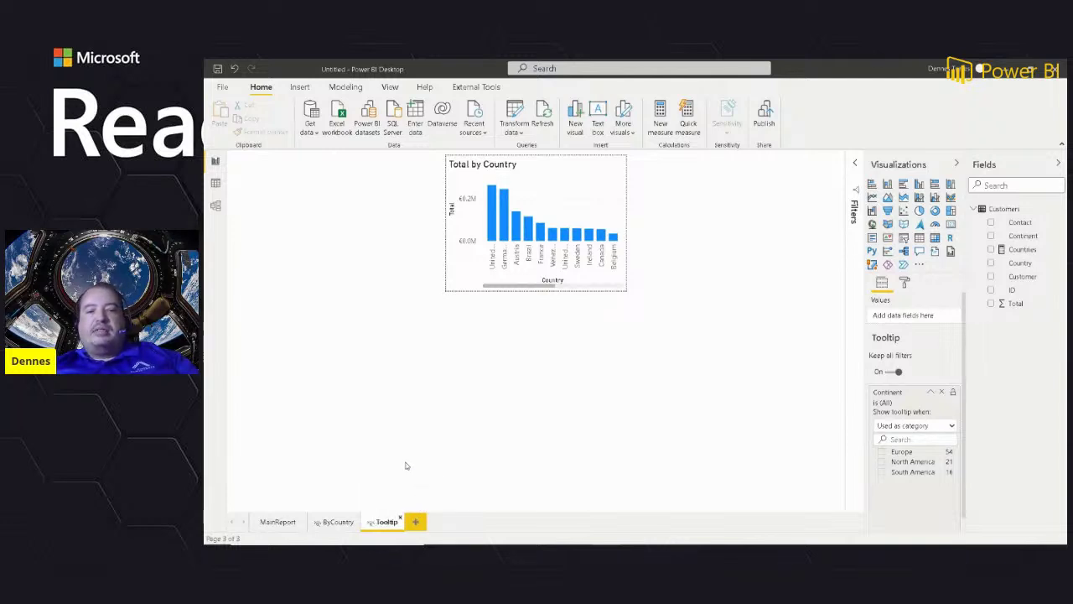
Step: On the MainReport page, examine the custom tooltip on the continent chart's bars and compare it with the treemap's tooltip and the Tooltip page
left_click(269, 520)
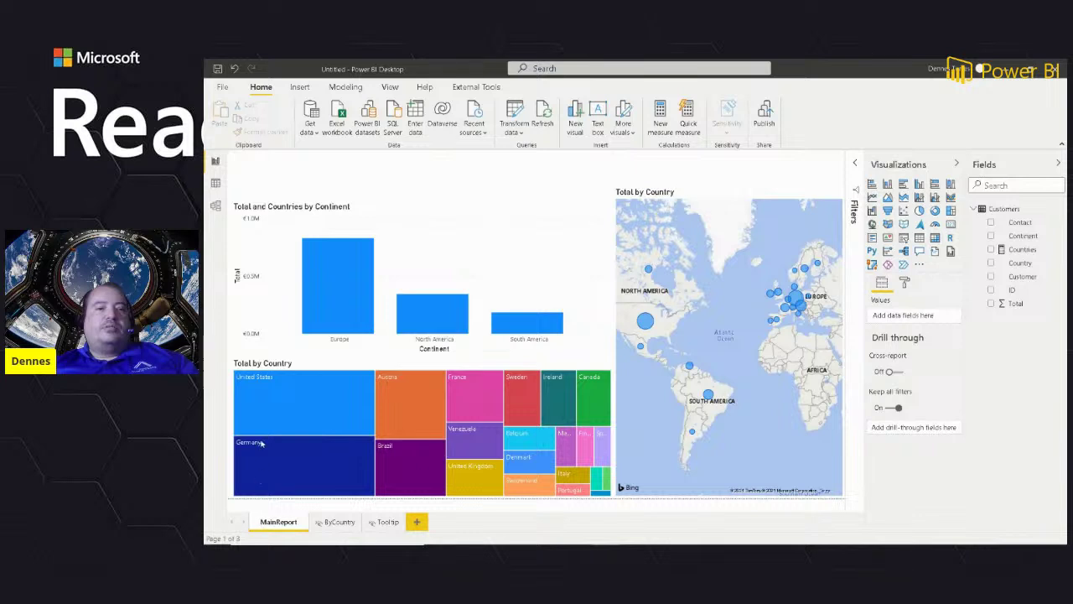
mouse_move(328, 294)
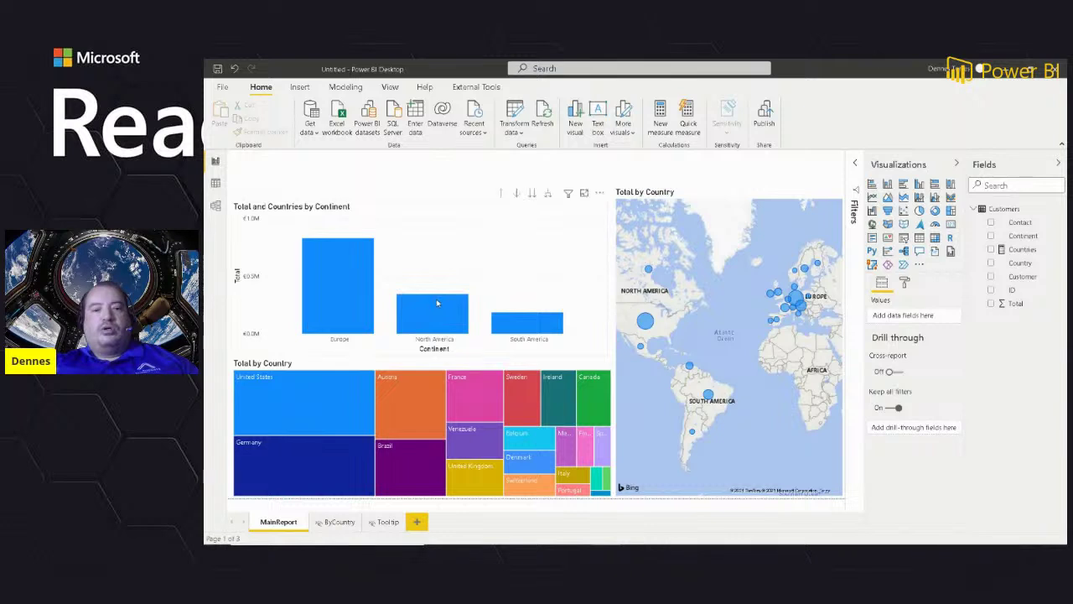
mouse_move(437, 305)
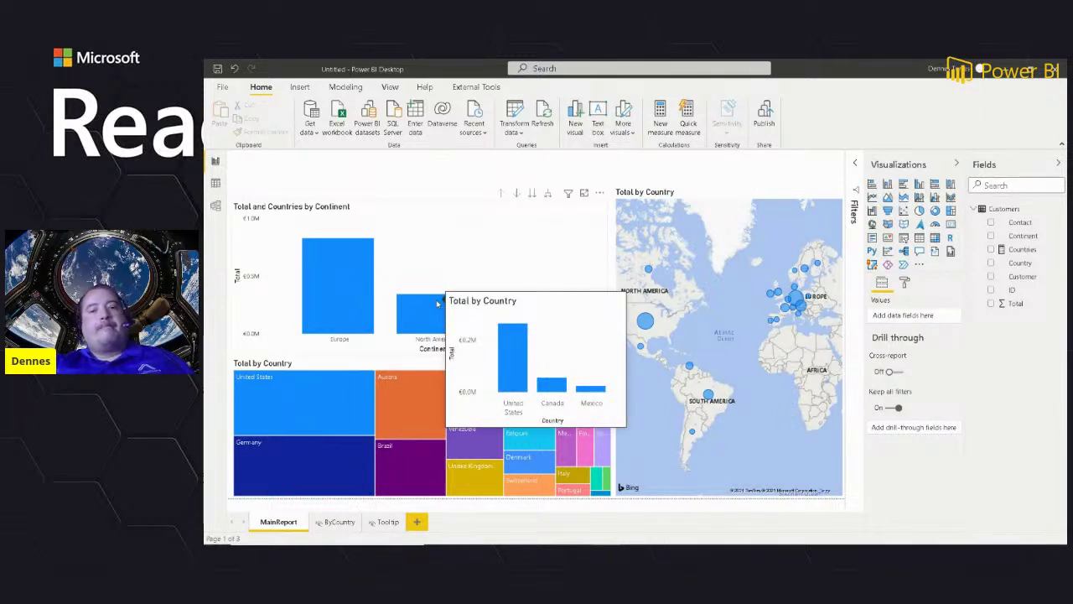
mouse_move(528, 321)
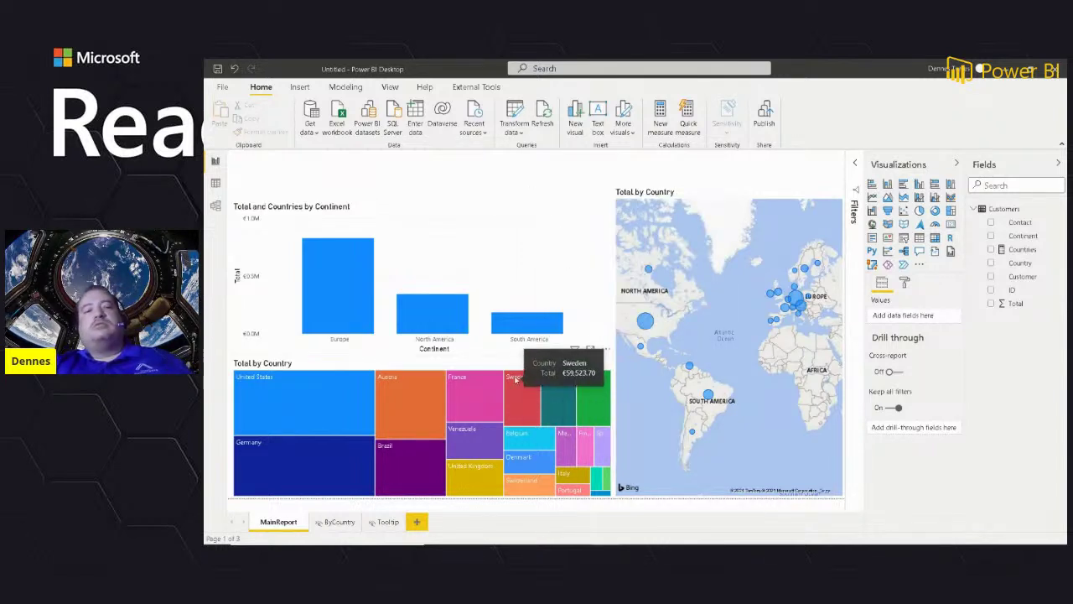
left_click(386, 523)
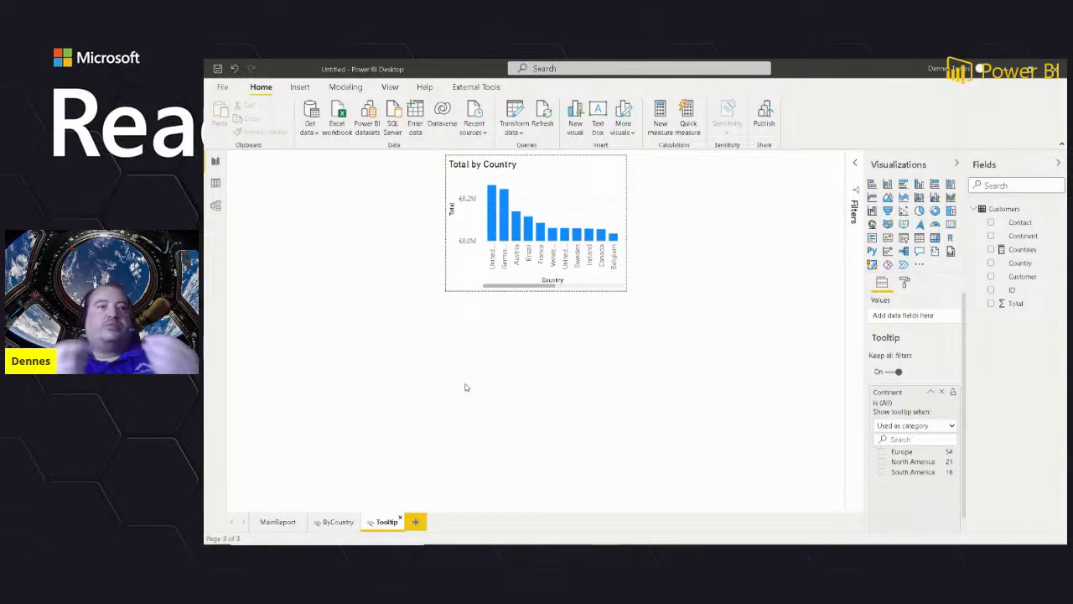
left_click(278, 521)
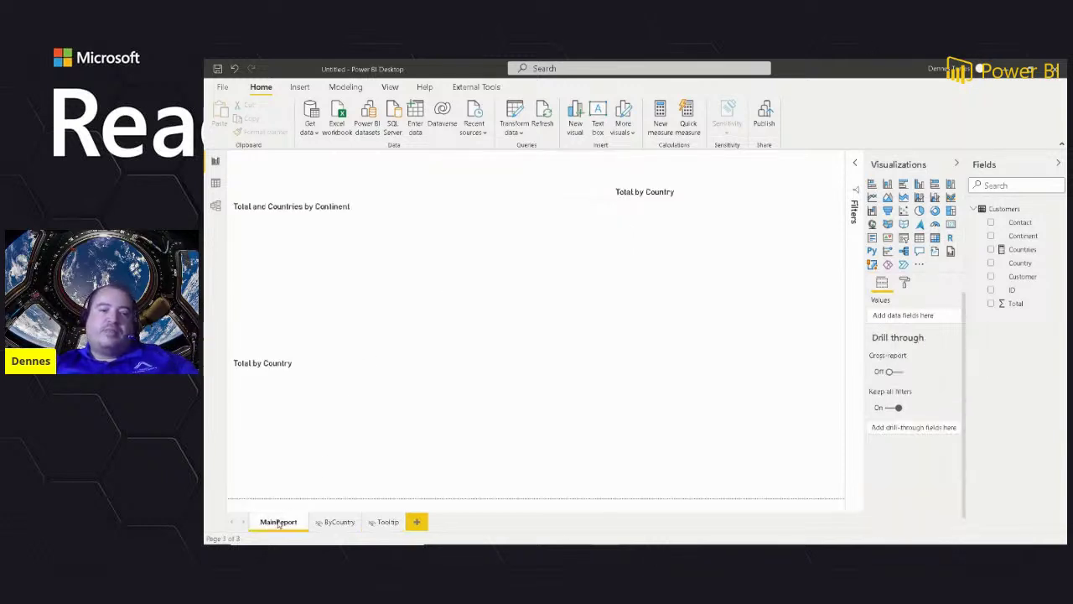
mouse_move(324, 268)
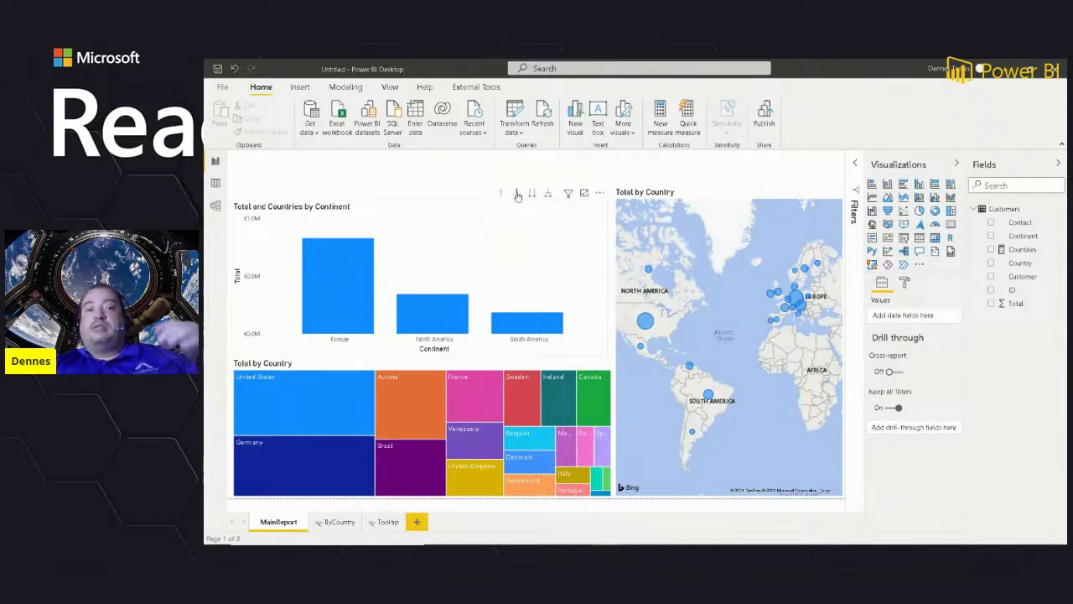
mouse_move(422, 317)
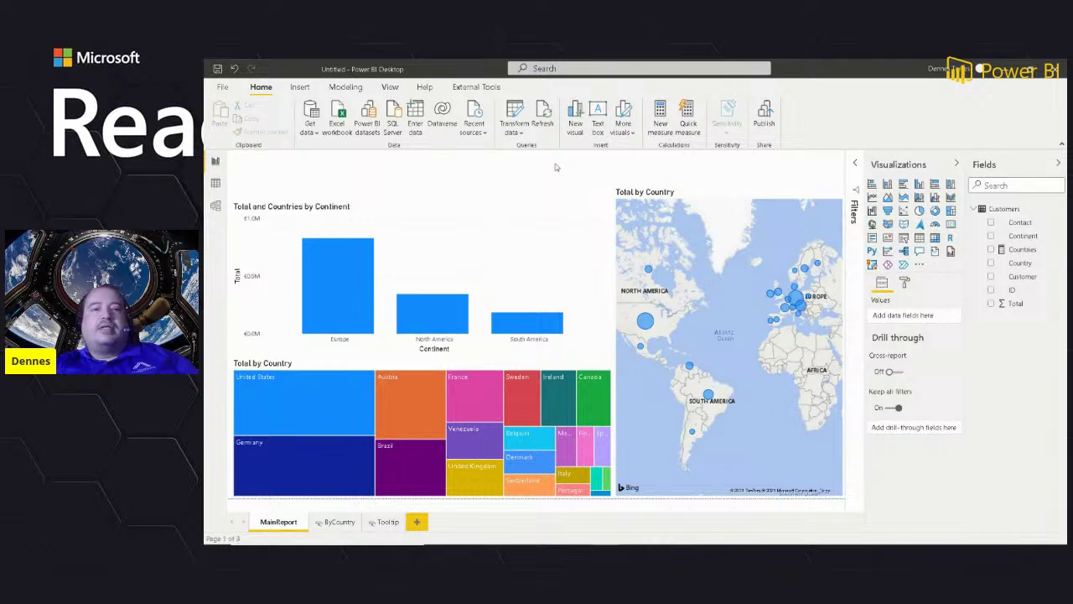
Step: Insert a Q&A button on the MainReport page, deselect it, and recheck the custom tooltip on the continent bars
left_click(302, 87)
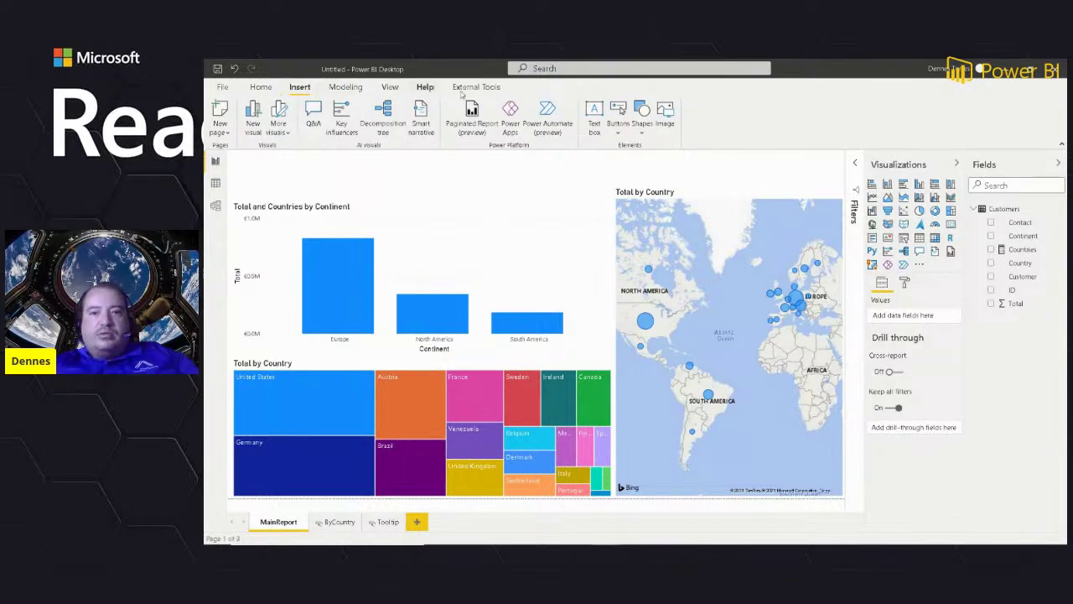
left_click(618, 134)
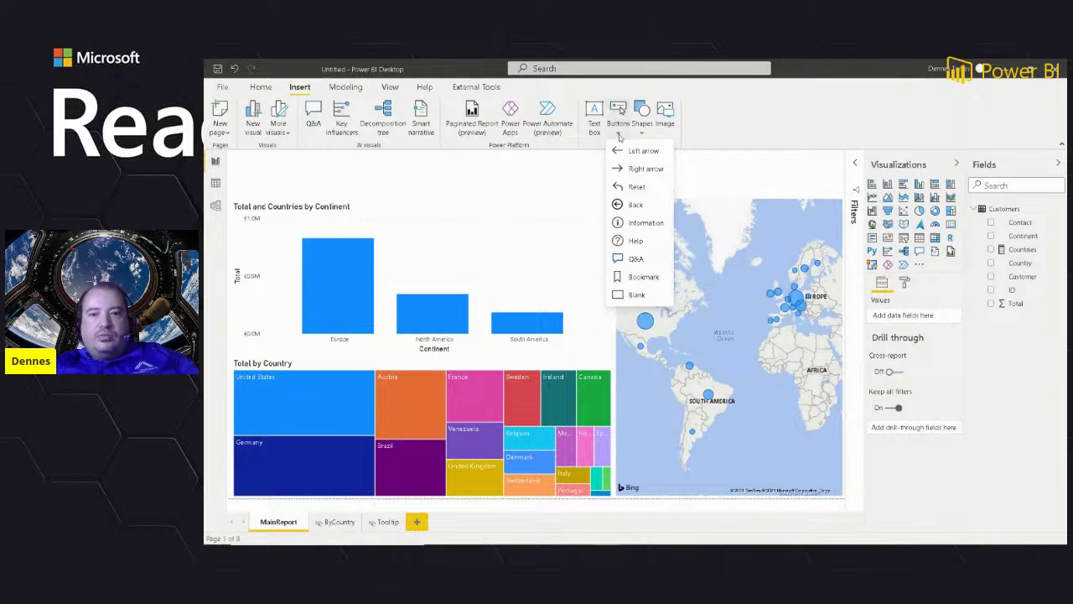
left_click(635, 258)
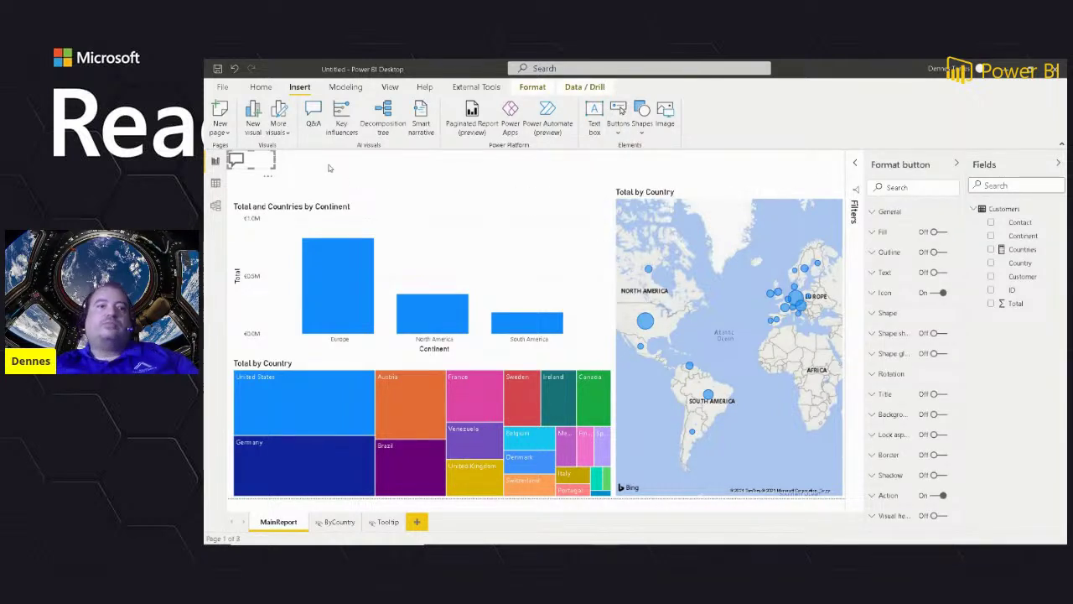
left_click(329, 169)
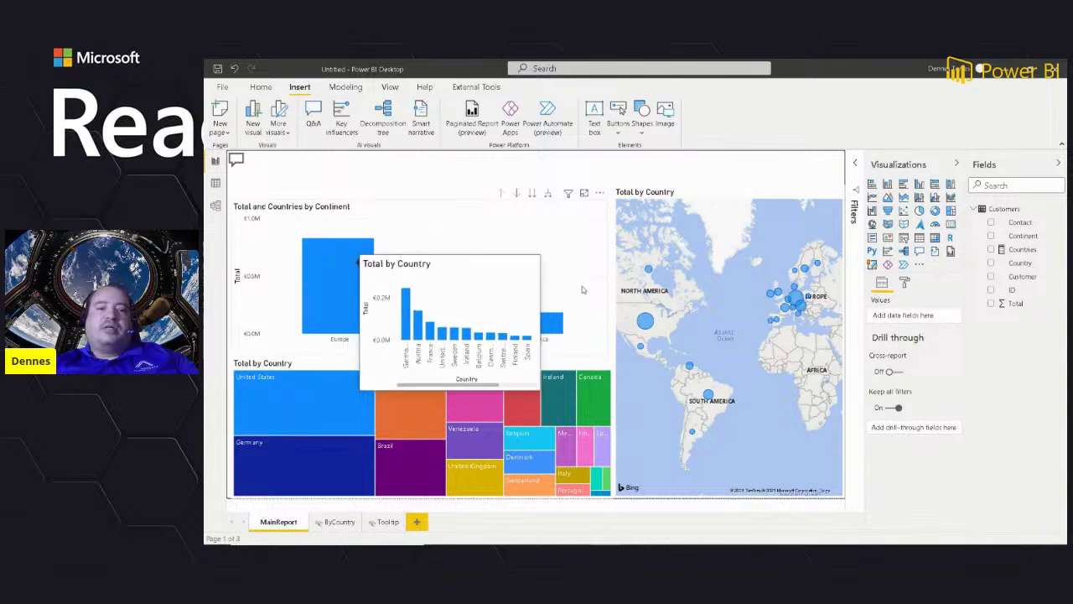
mouse_move(451, 325)
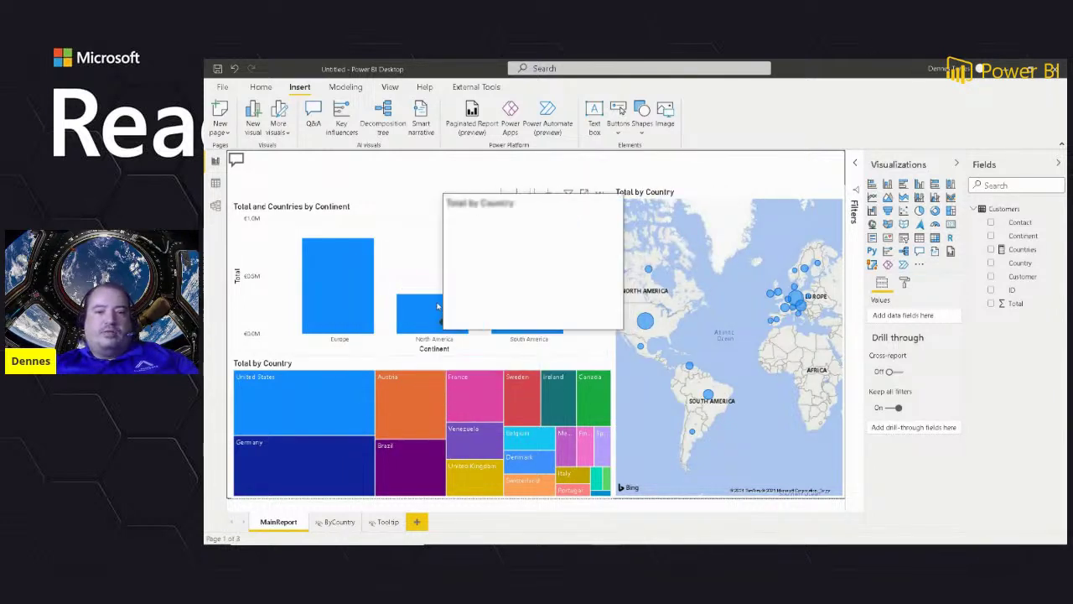
mouse_move(369, 304)
mouse_move(331, 301)
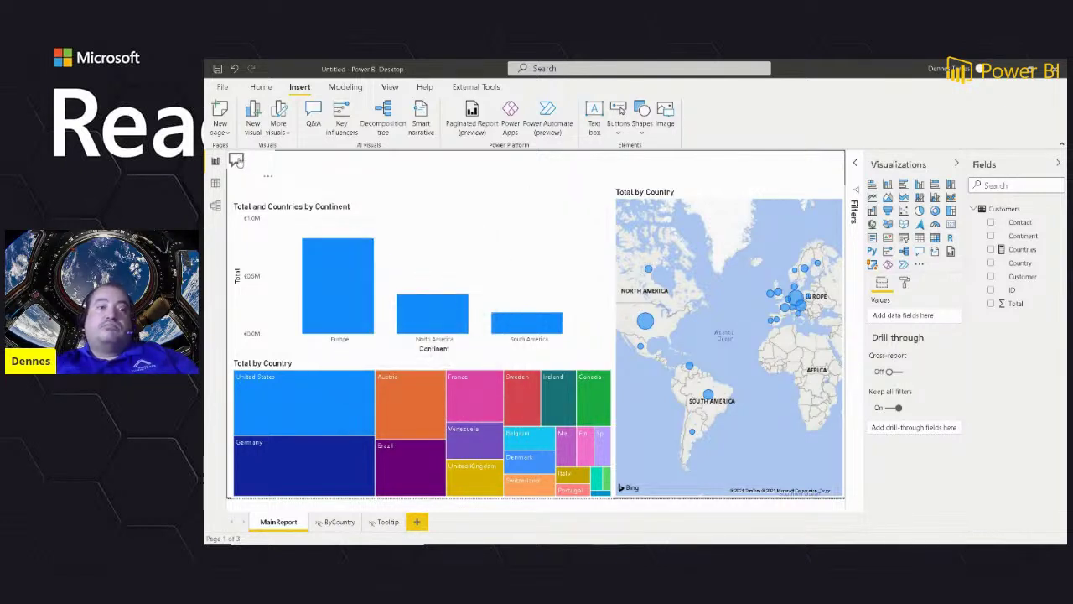
Step: Activate the Q&A button and begin the question with "Total"
left_click(237, 160, "ctrl")
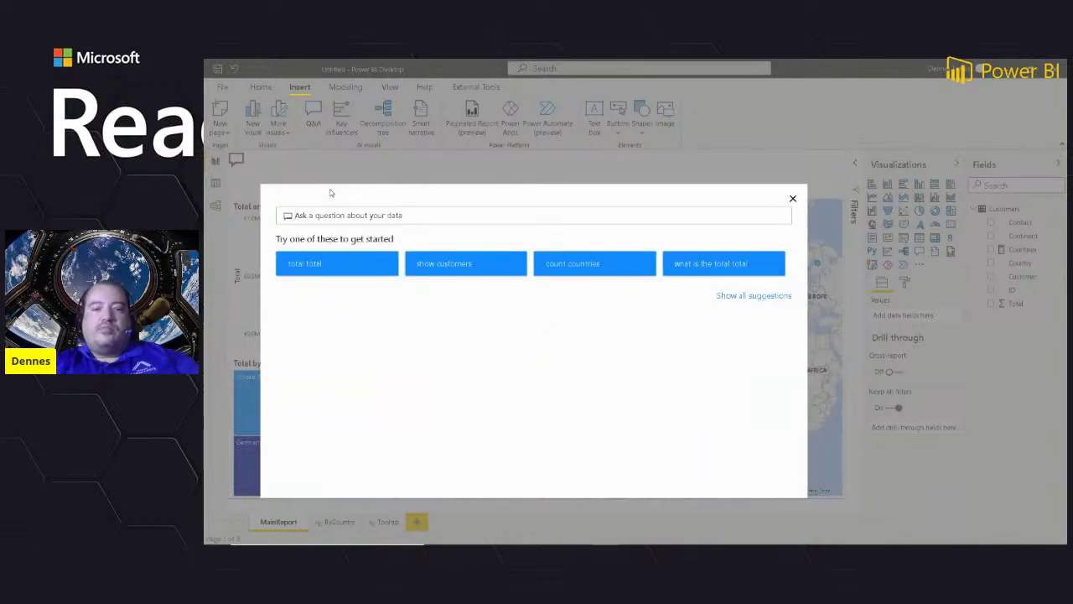
type("Total")
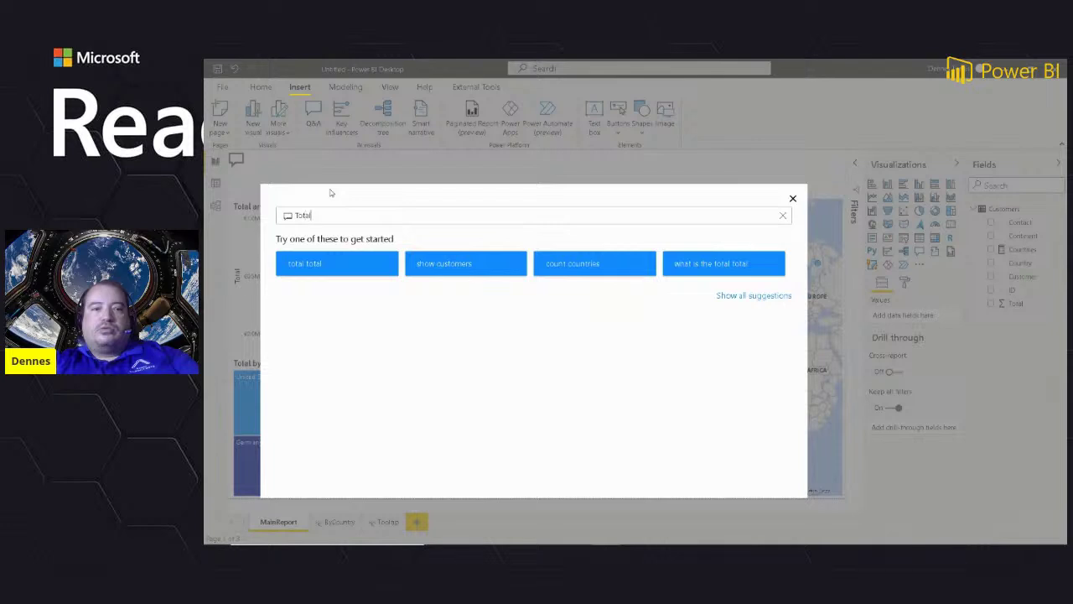
type(" of sales for")
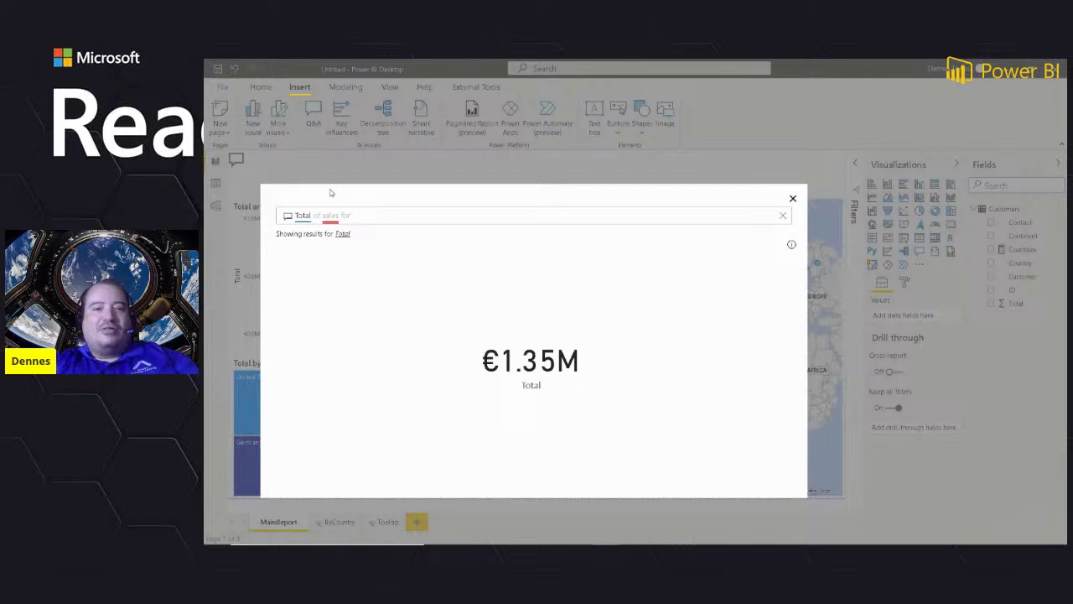
key("BackSpace")
key("BackSpace")
key("BackSpace")
key("BackSpace")
key("BackSpace")
key("BackSpace")
key("BackSpace")
key("BackSpace")
key("BackSpace")
key("BackSpace")
key("BackSpace")
key("BackSpace")
key("BackSpace")
Step: Complete the question as "Total for South America" using the suggestion, view the answer, and close the Q&A window
type("for south")
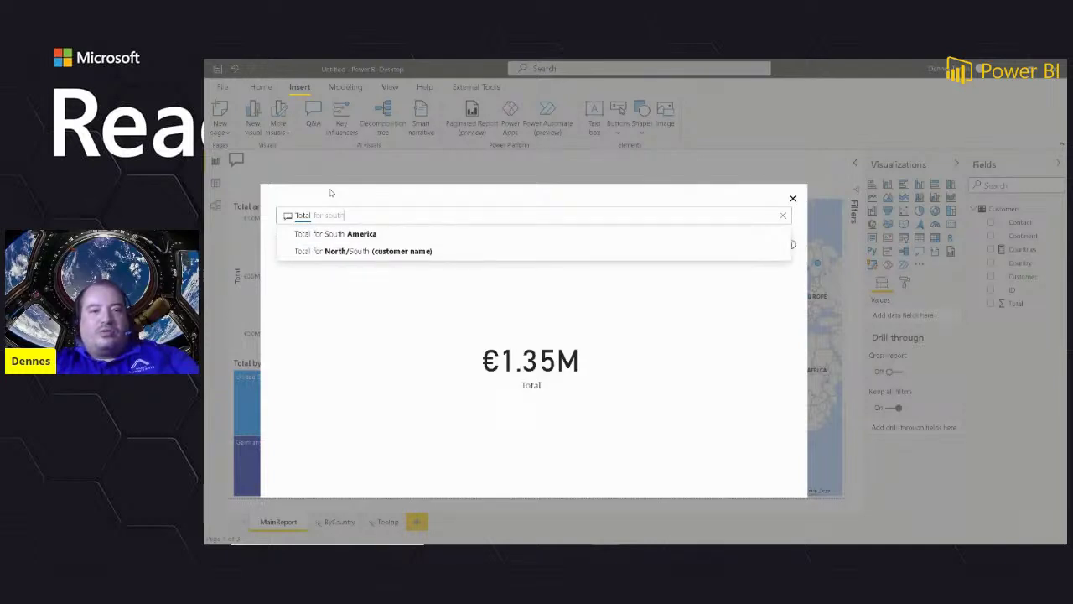
key("Down")
key("Return")
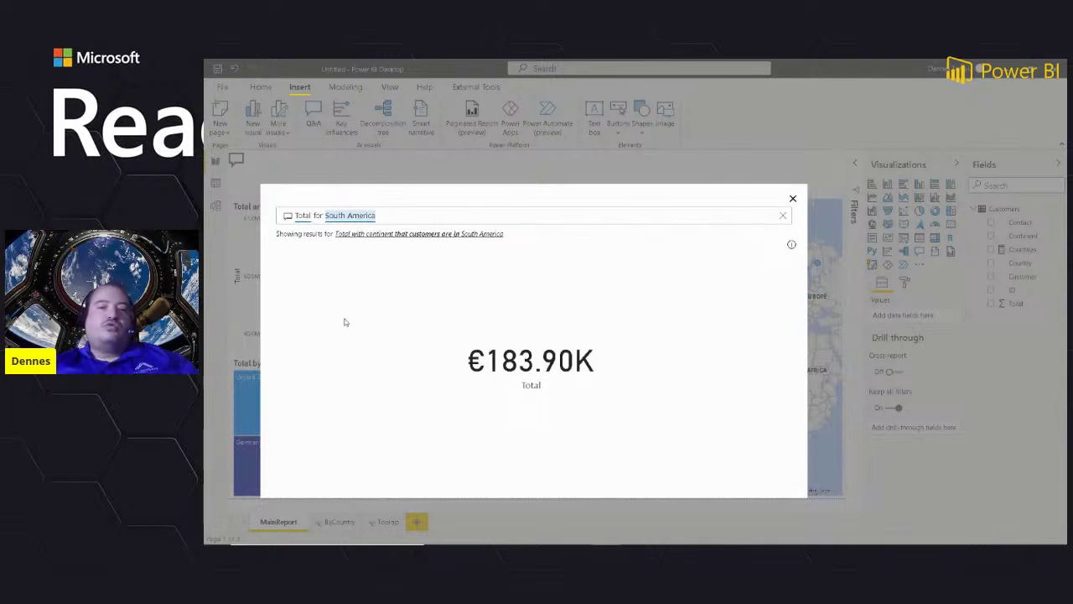
left_click(792, 198)
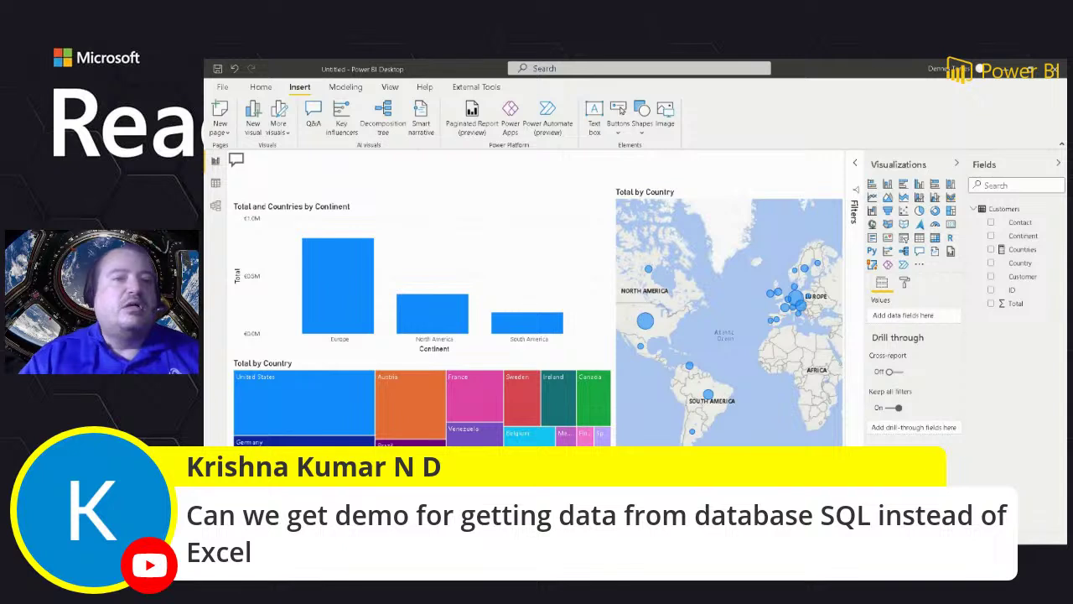
Step: Open the list of common data sources to look at the options for getting data from an SQL database
left_click(261, 88)
left_click(308, 132)
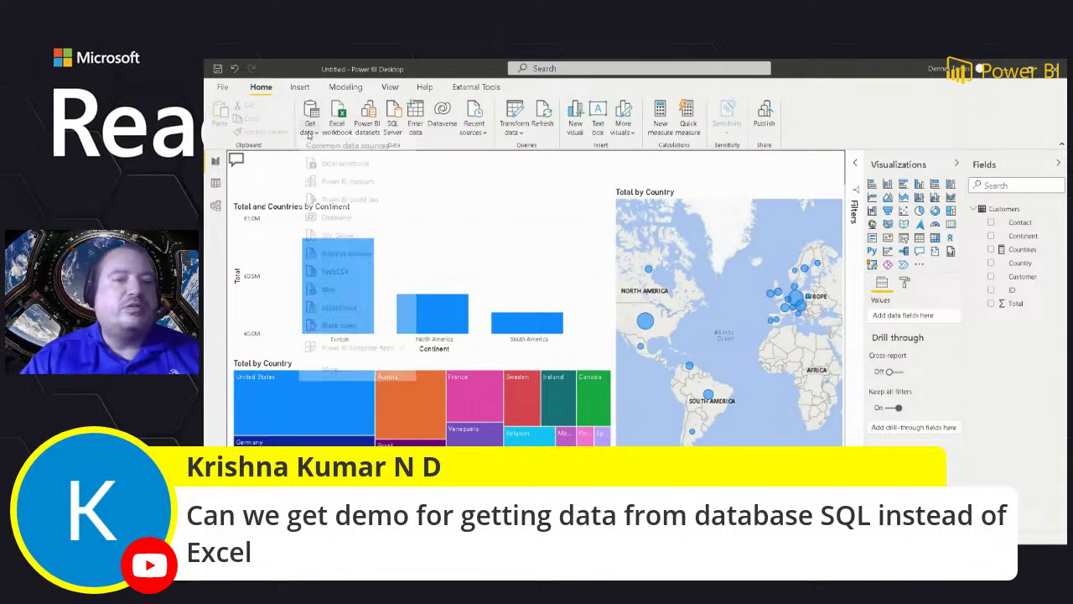
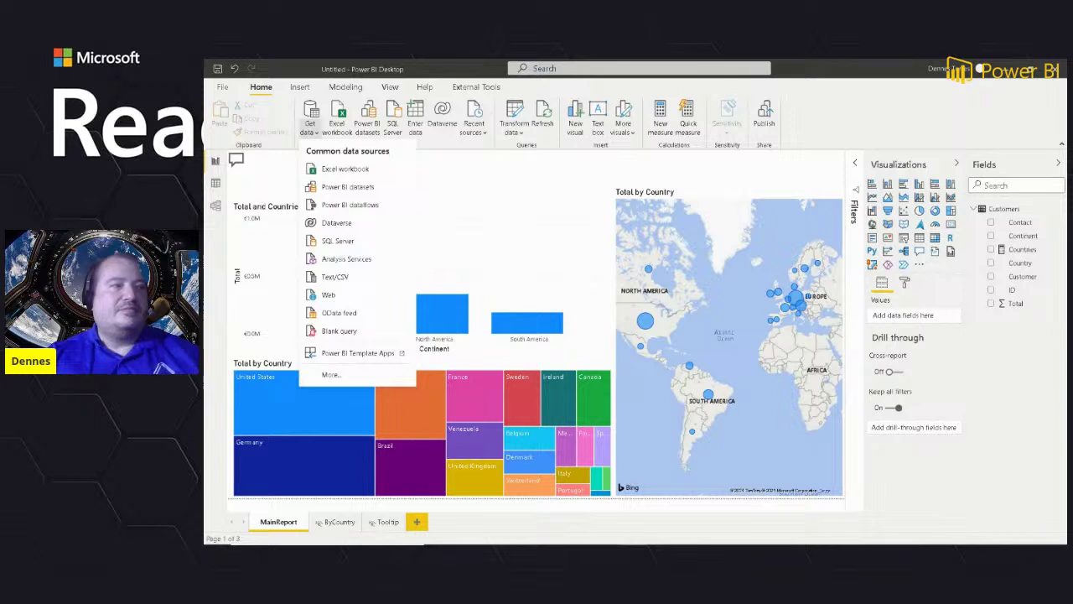
Step: Switch to the PowerBI.pptx presentation in PowerPoint and show slide 12 with the speaker's contact details
mouse_move(596, 543)
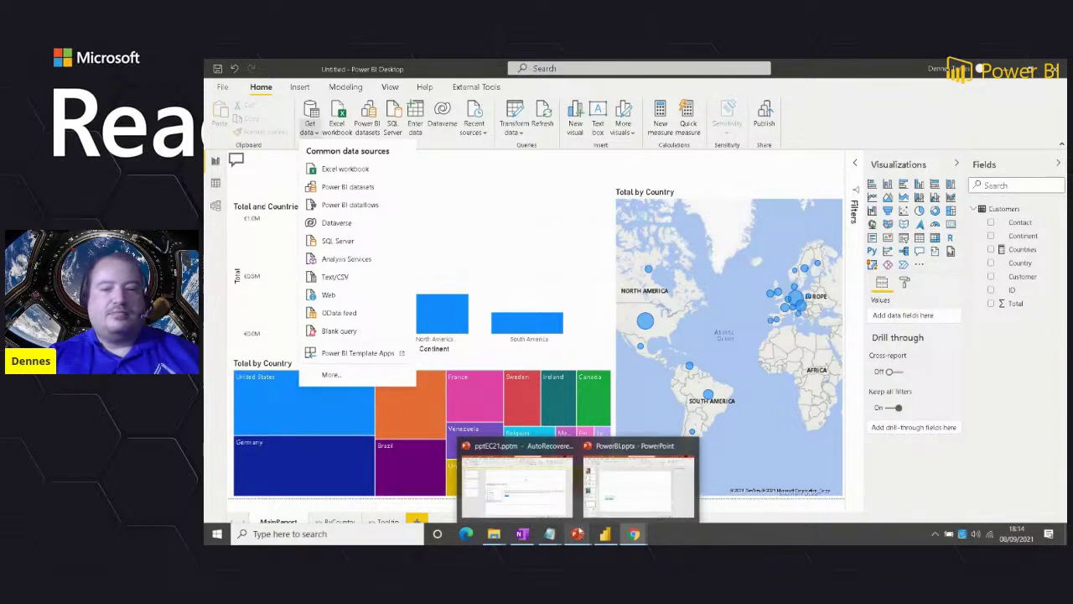
left_click(617, 496)
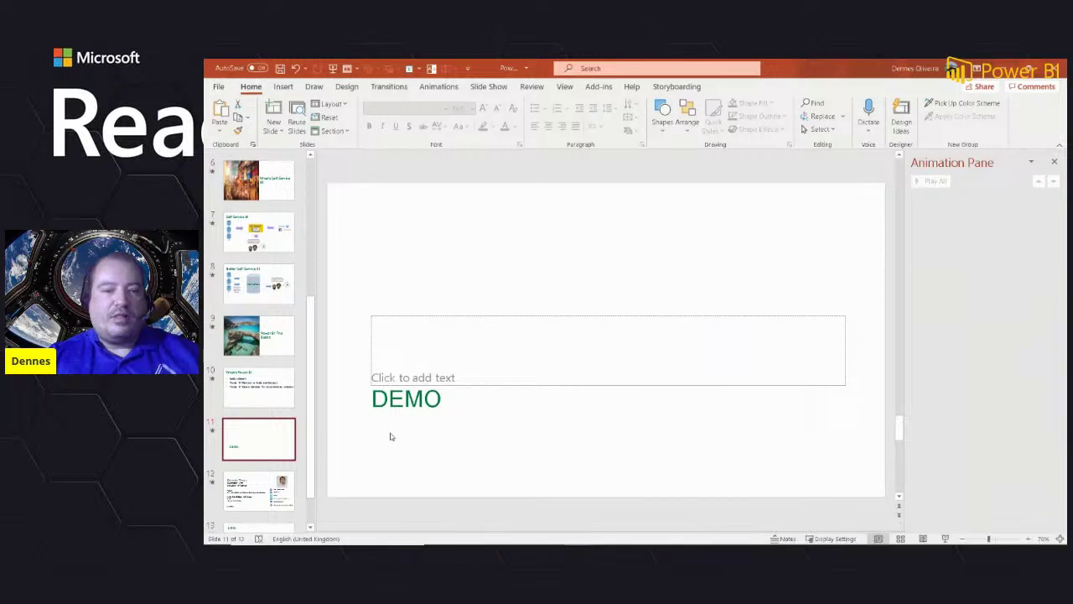
left_click(268, 484)
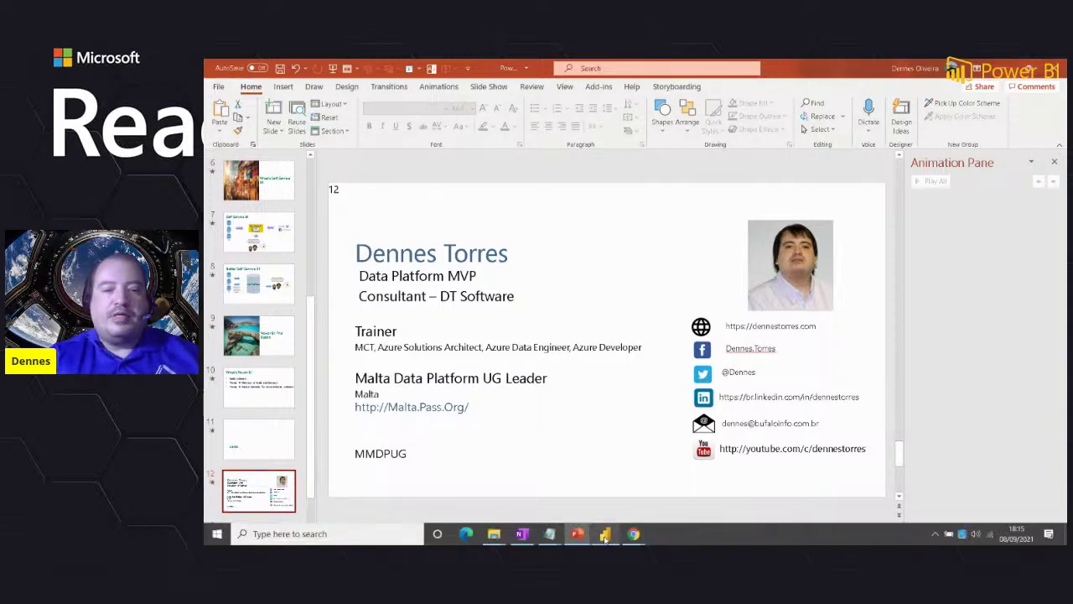
Step: Return to Power BI Desktop, start publishing the report, and save it as demo in the PBIReactorHero folder
left_click(605, 533)
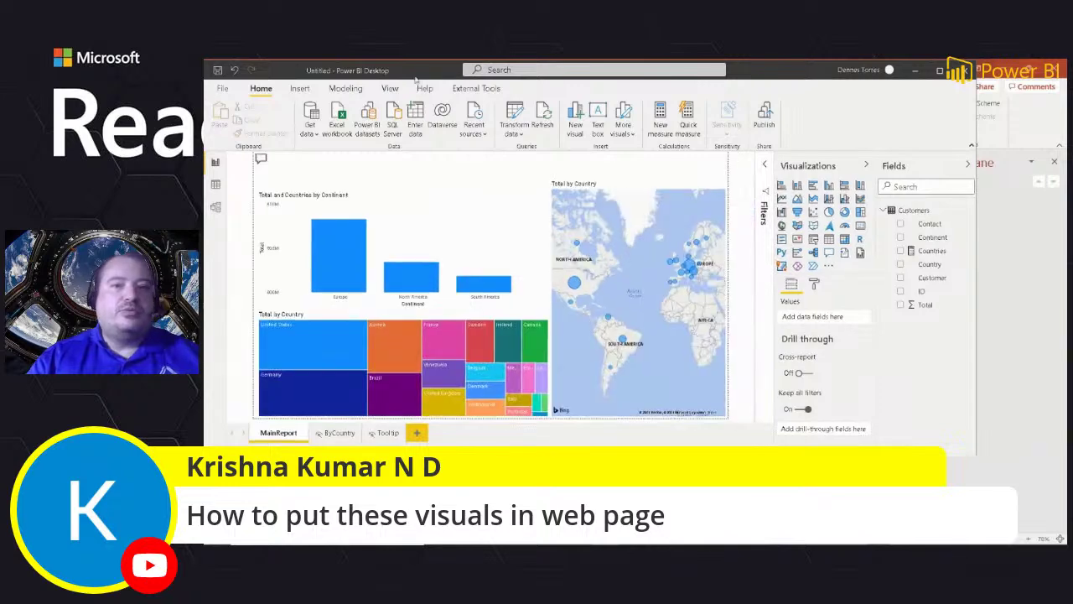
left_click(236, 89)
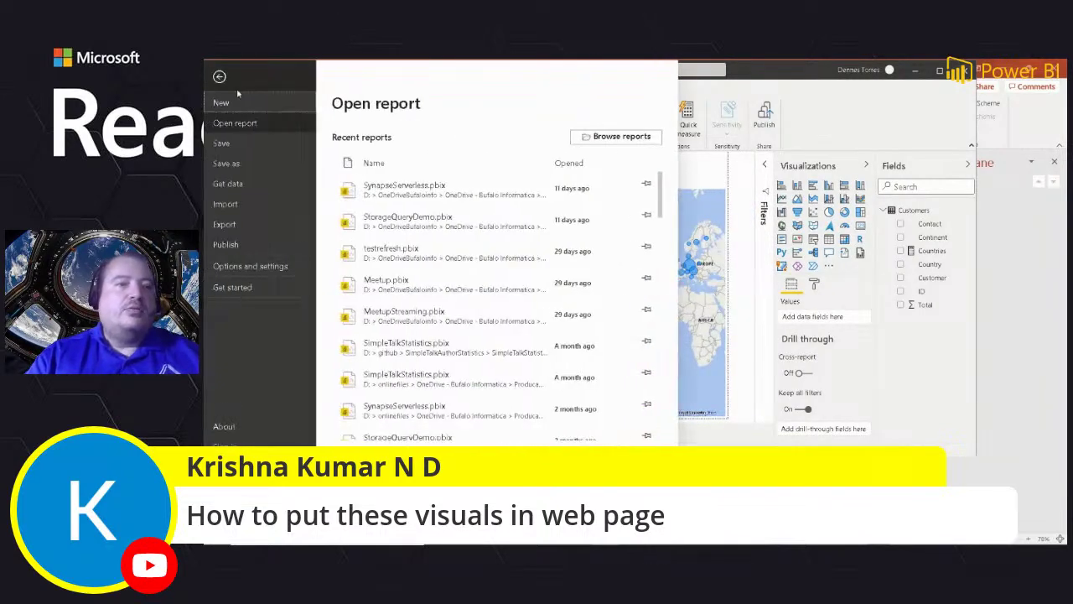
left_click(248, 244)
left_click(401, 140)
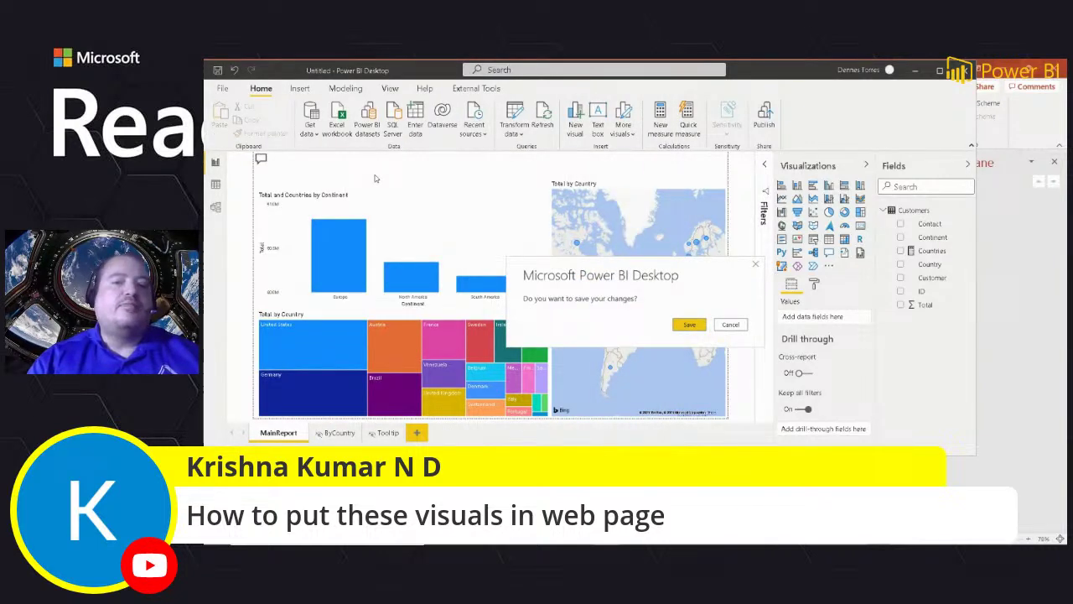
left_click(689, 325)
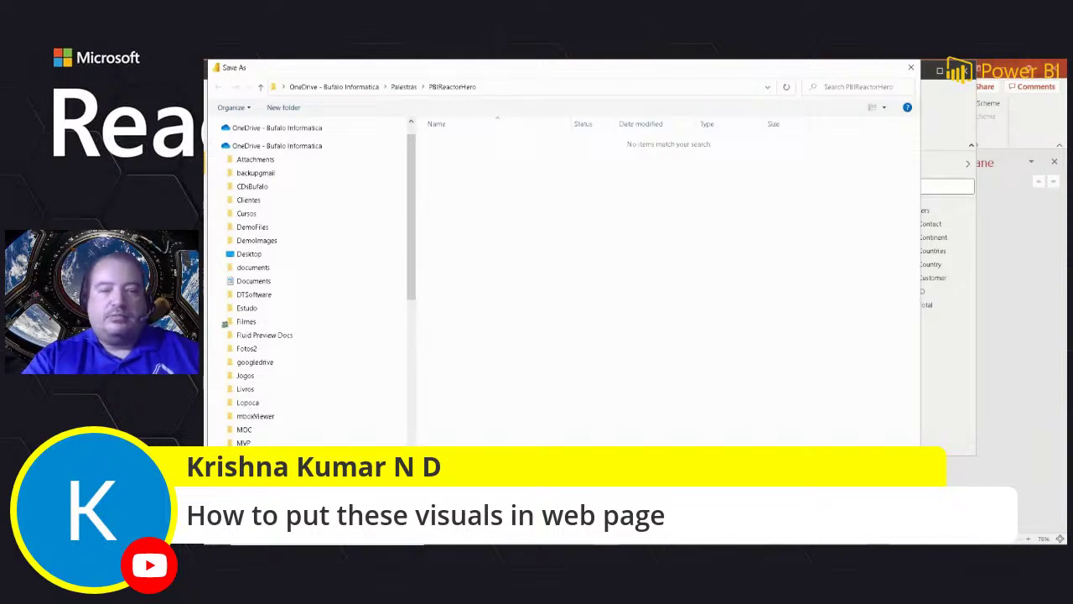
key("Escape")
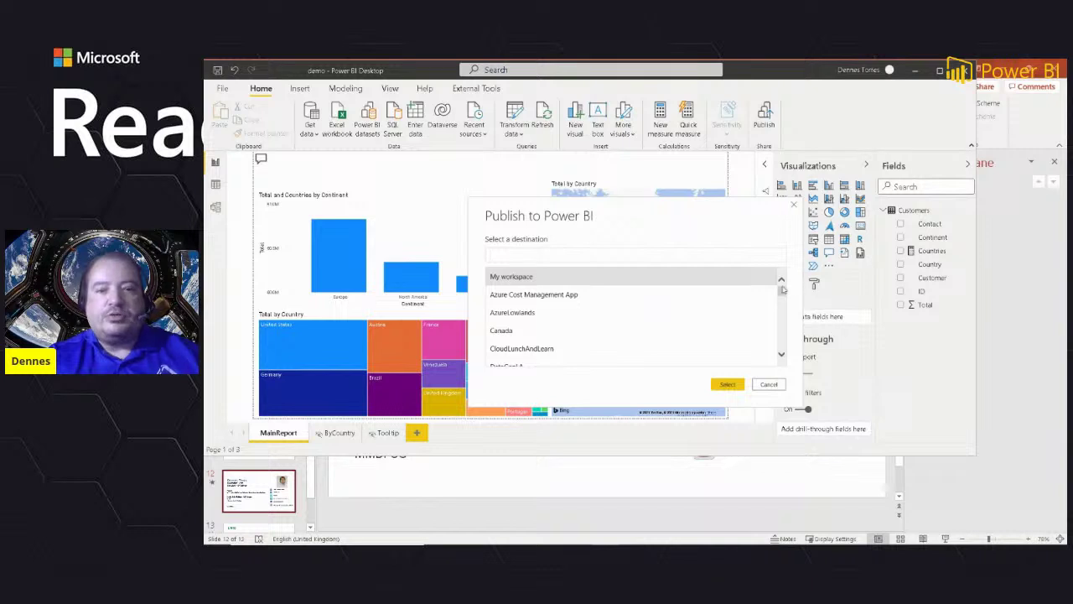
Step: Publish the demo report to the PBIReactor workspace
left_click_drag(781, 295, 779, 317)
left_click(632, 316)
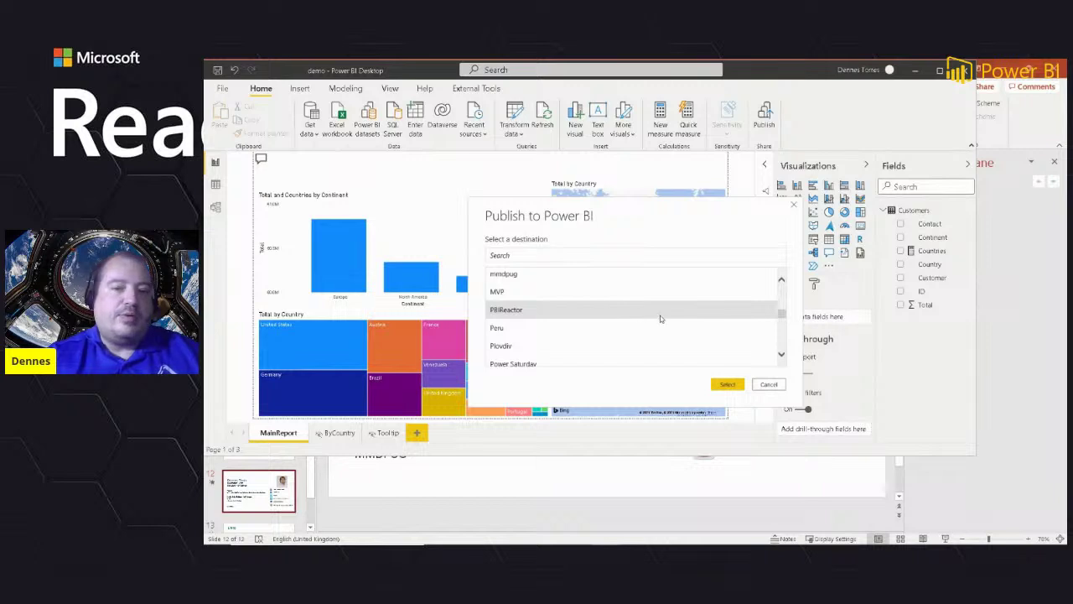
left_click(727, 382)
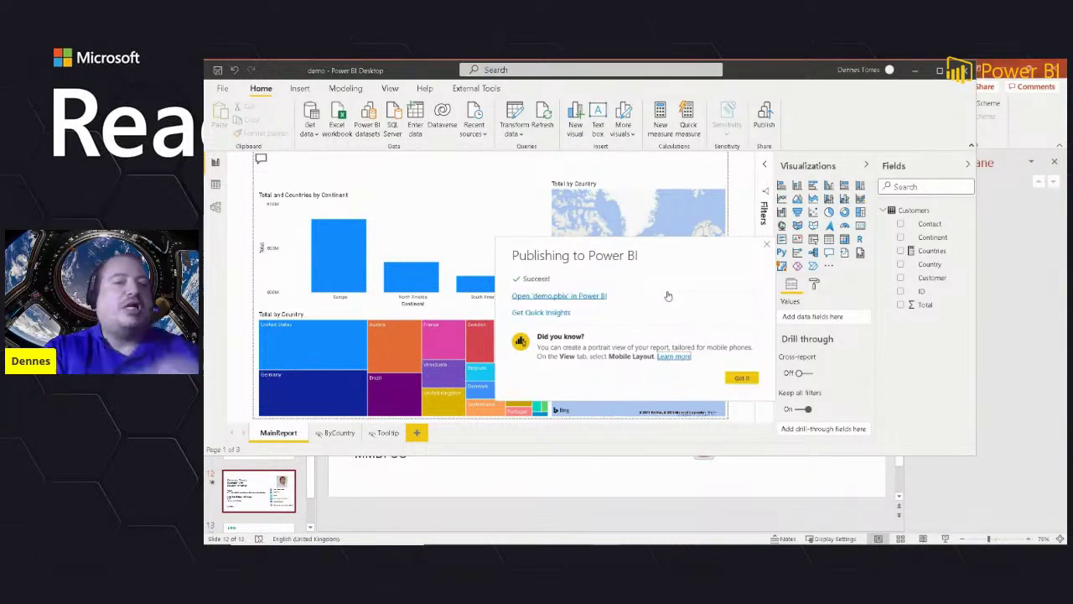
Step: Open the published demo.pbix report in the Power BI service, signing in with the first listed account
left_click(600, 298)
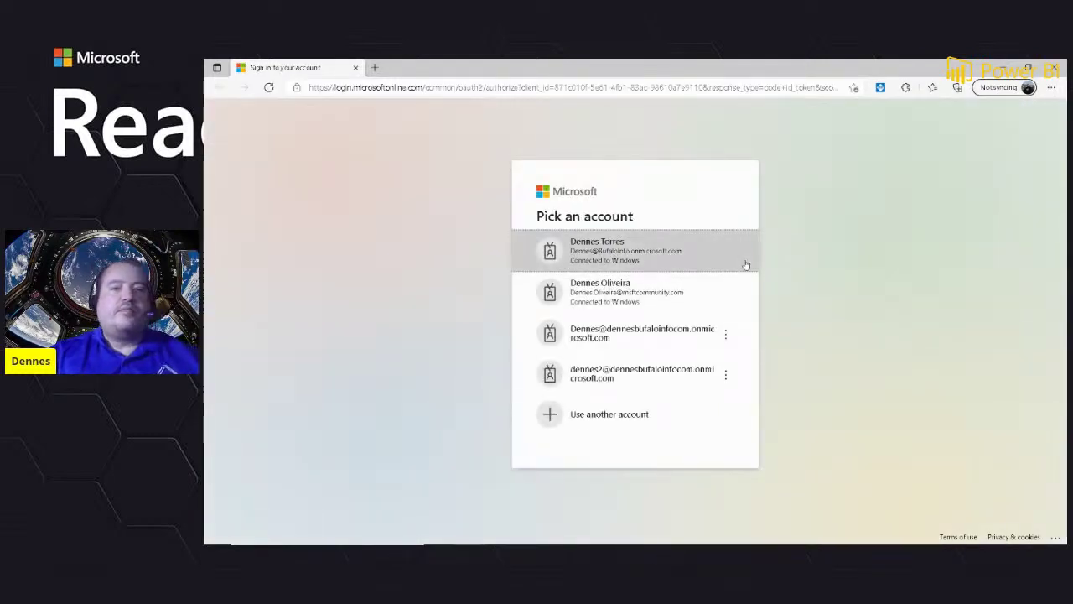
left_click(661, 267)
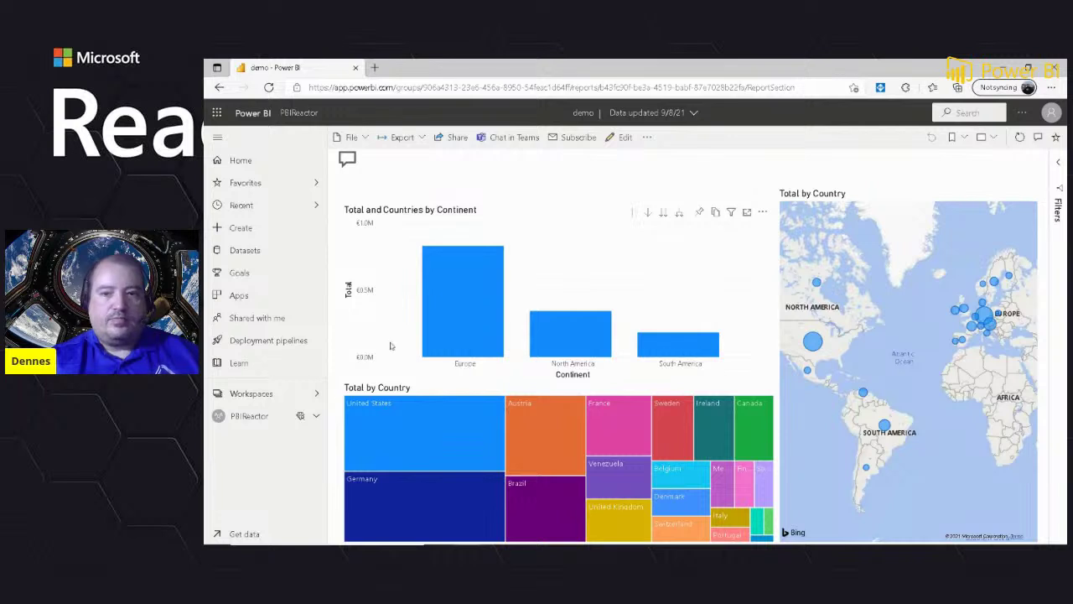
mouse_move(466, 270)
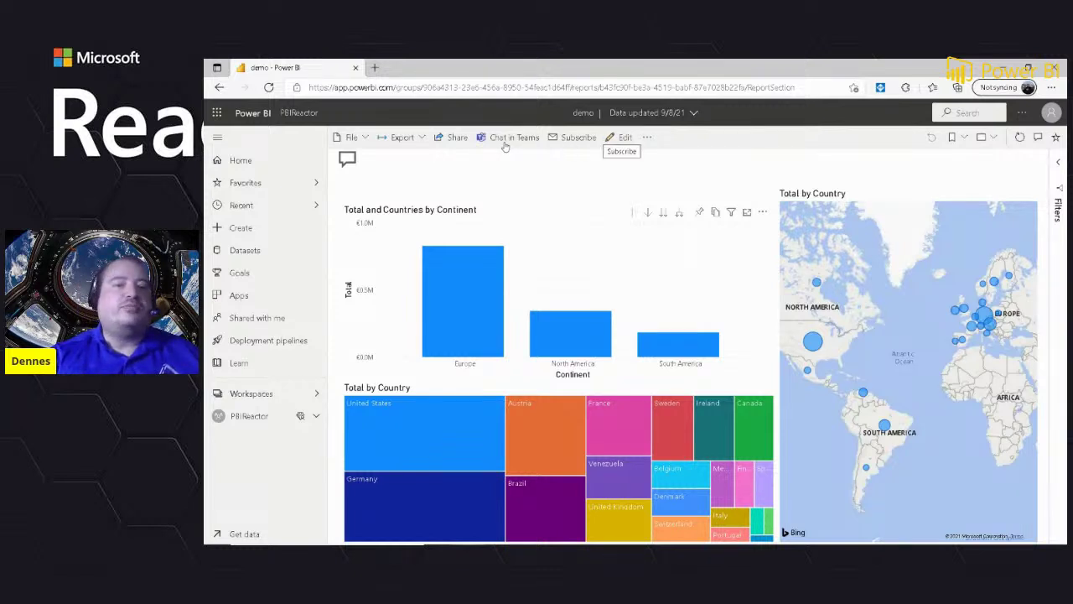
Step: Reopen the demo report from the PBIReactor workspace contents and check the custom tooltip on the Europe and North America bars
key("alt+Left")
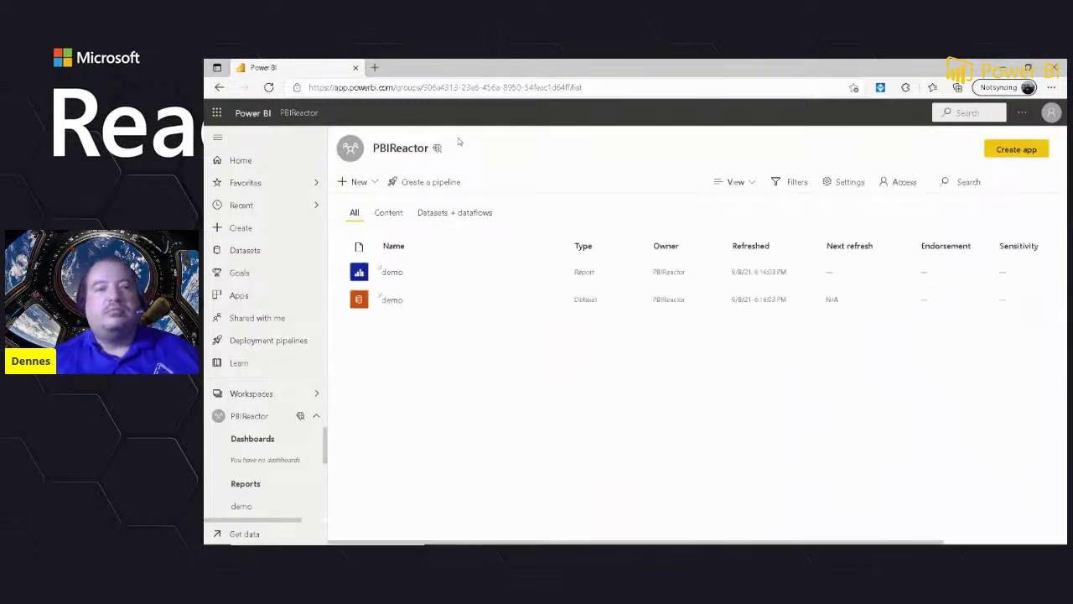
left_click(389, 273)
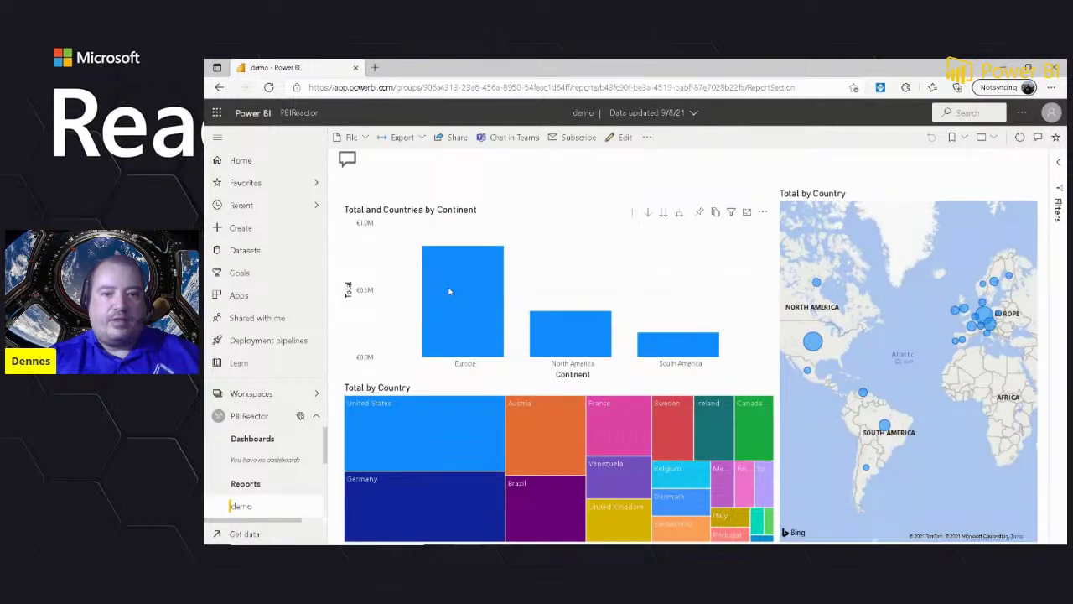
mouse_move(449, 290)
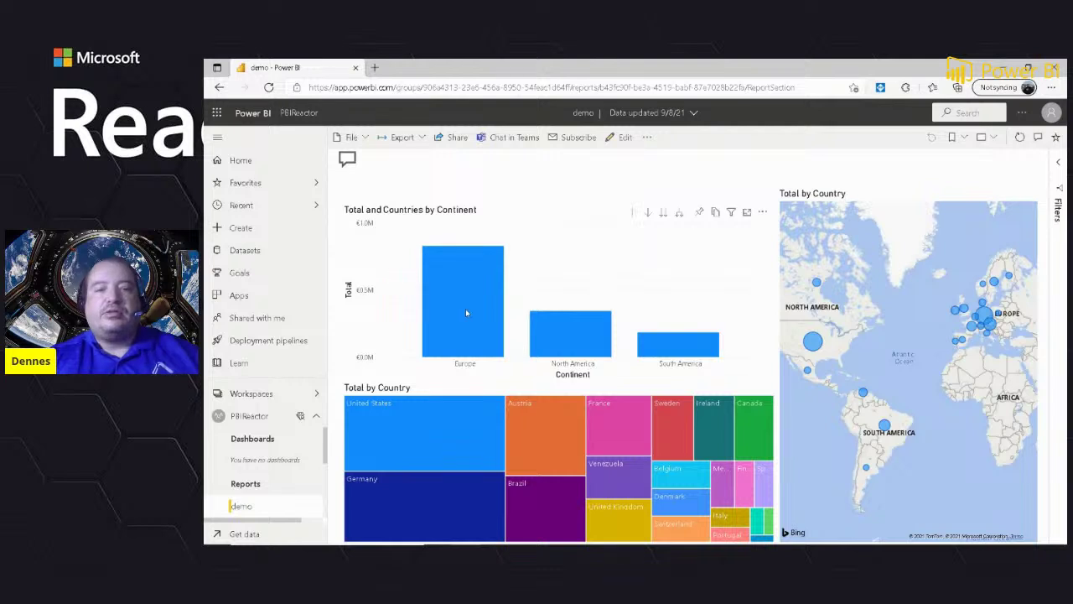
mouse_move(467, 312)
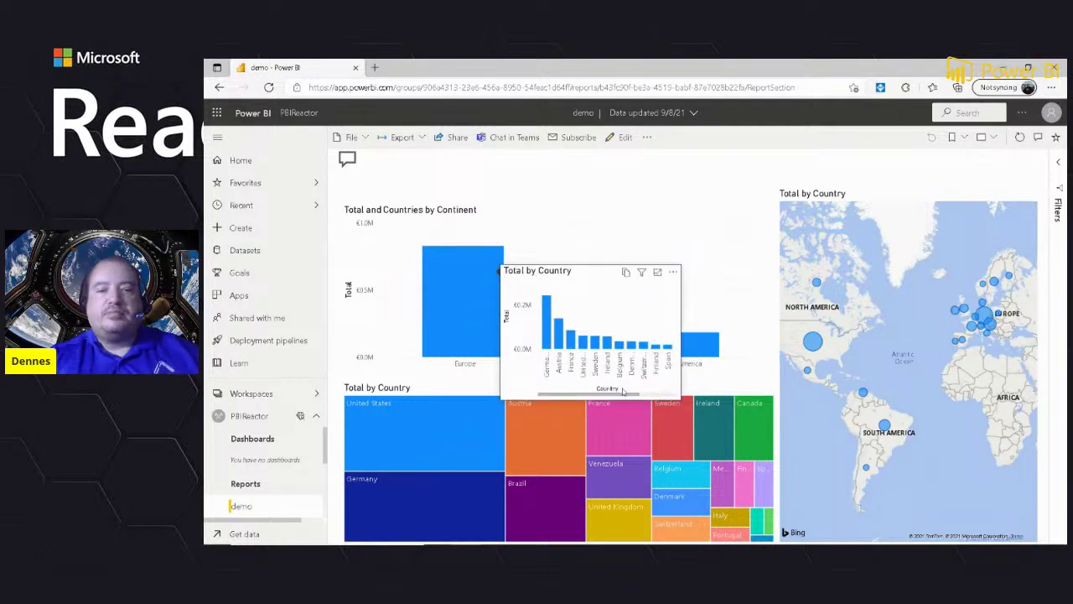
mouse_move(696, 353)
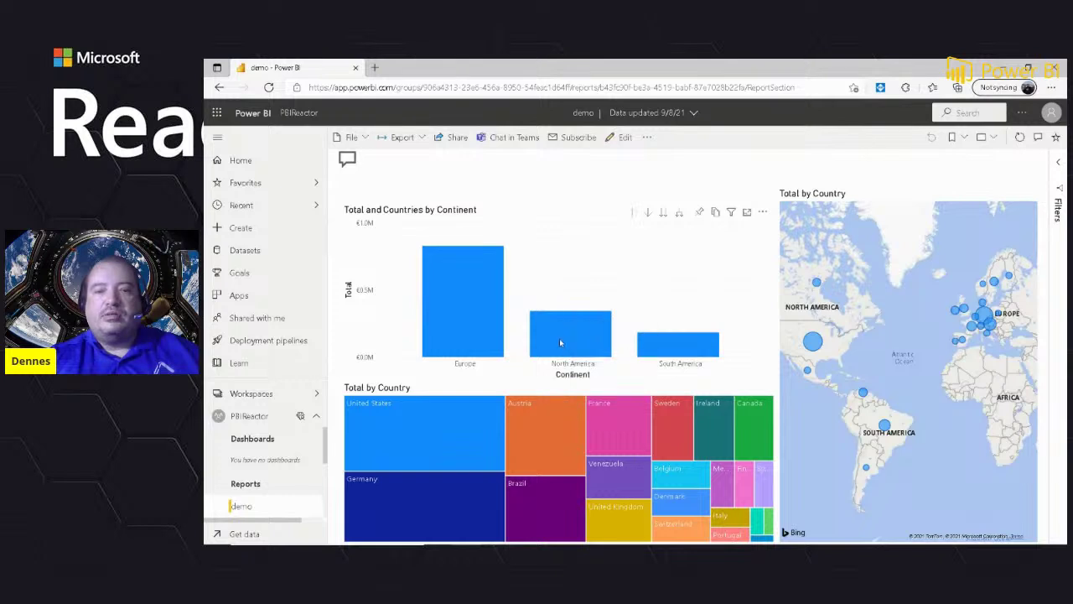
mouse_move(560, 343)
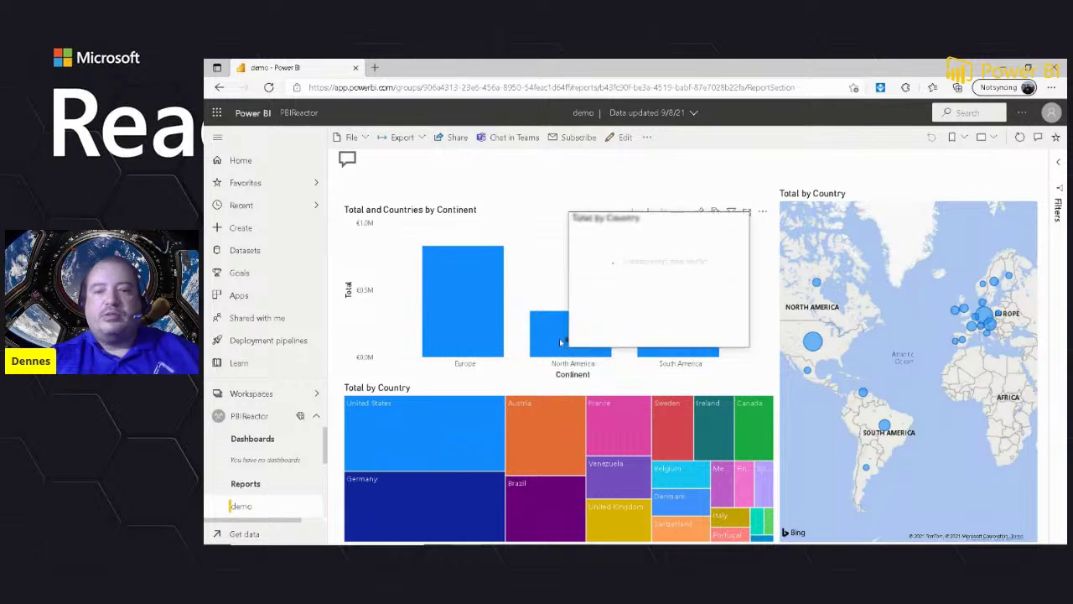
Step: Drill through from the Europe bar to the ByCountry page and return to the main report page
right_click(452, 276)
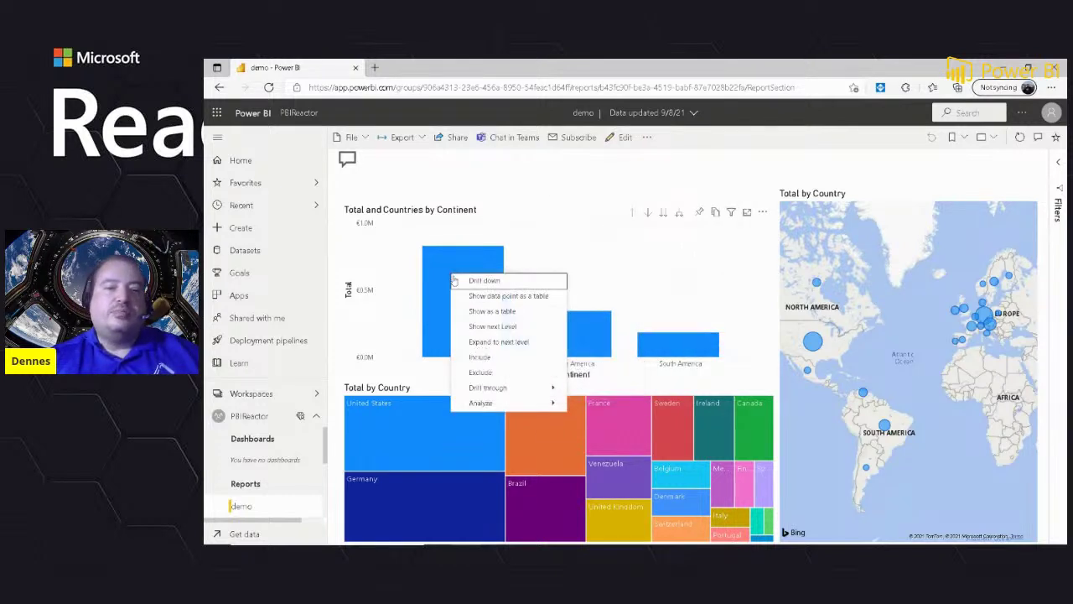
mouse_move(536, 385)
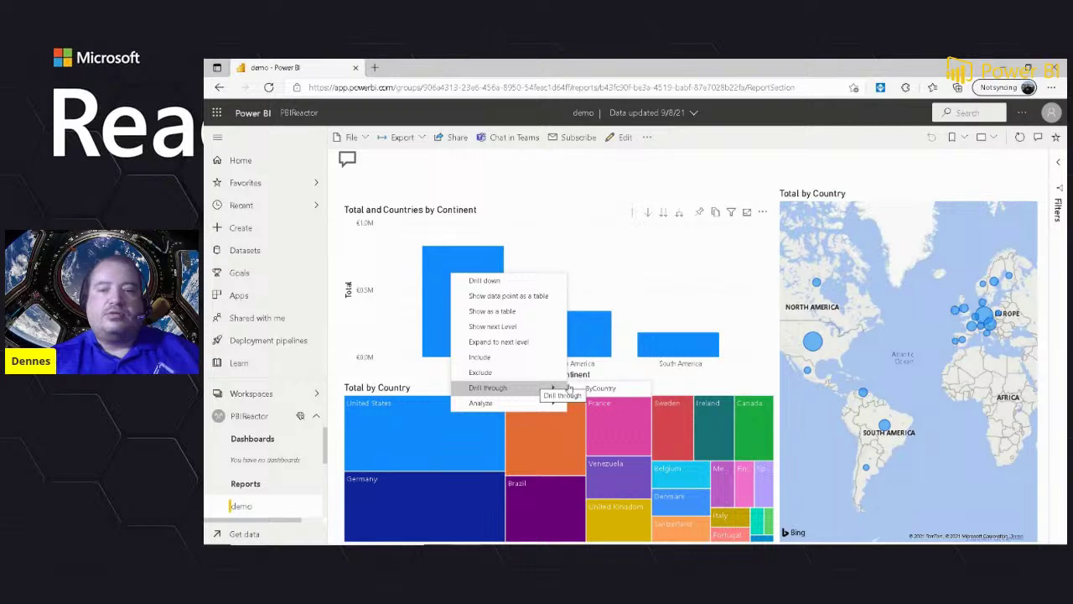
left_click(603, 389)
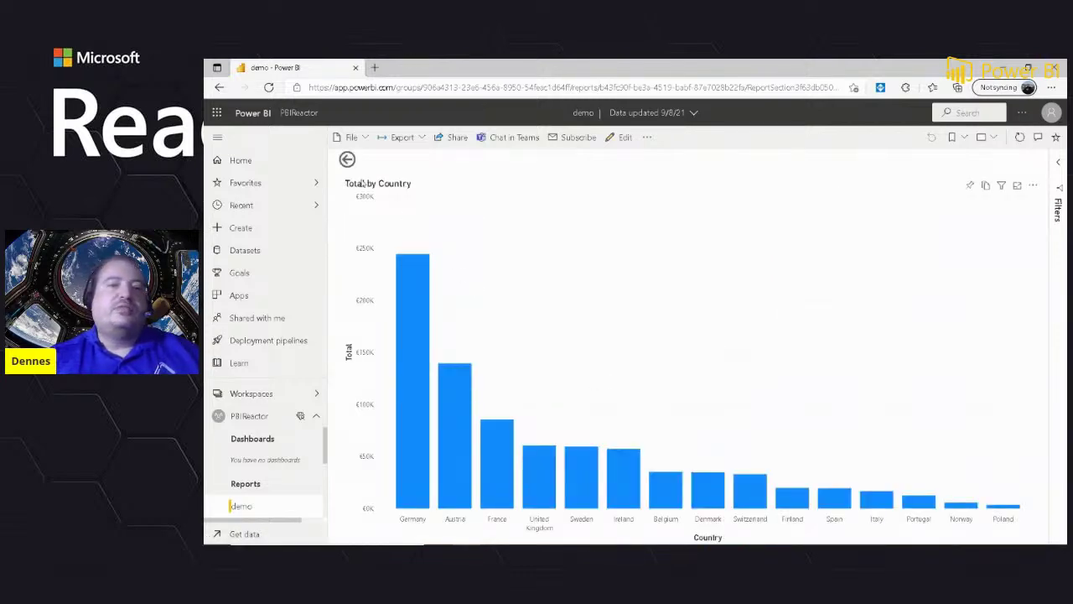
left_click(347, 159)
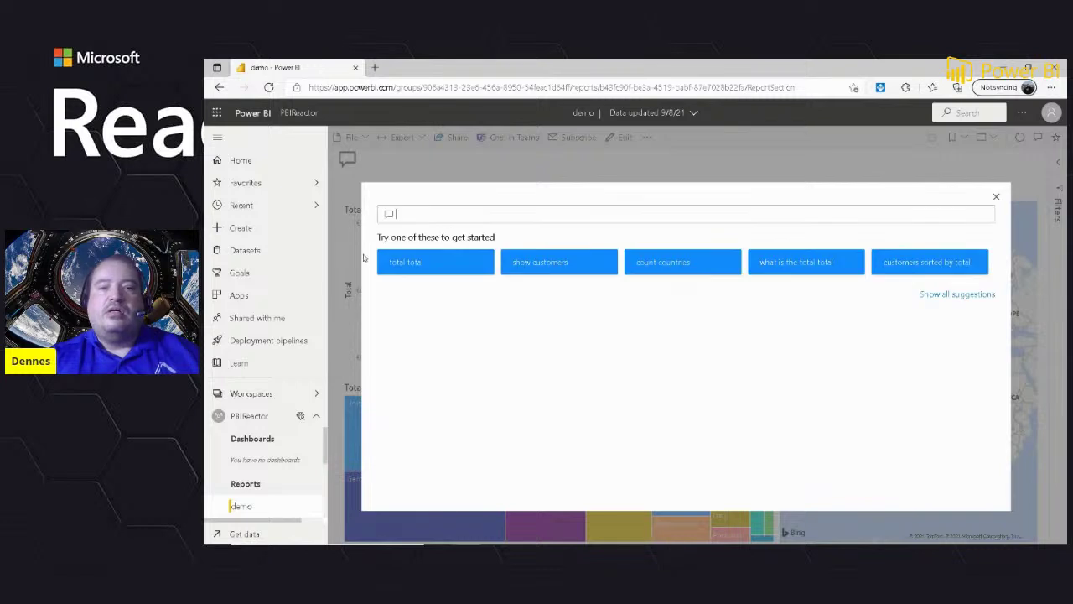
Step: Ask "total for North America" in the report's Q&A window using the suggestion, view the answer, and close the window
type("total for north america")
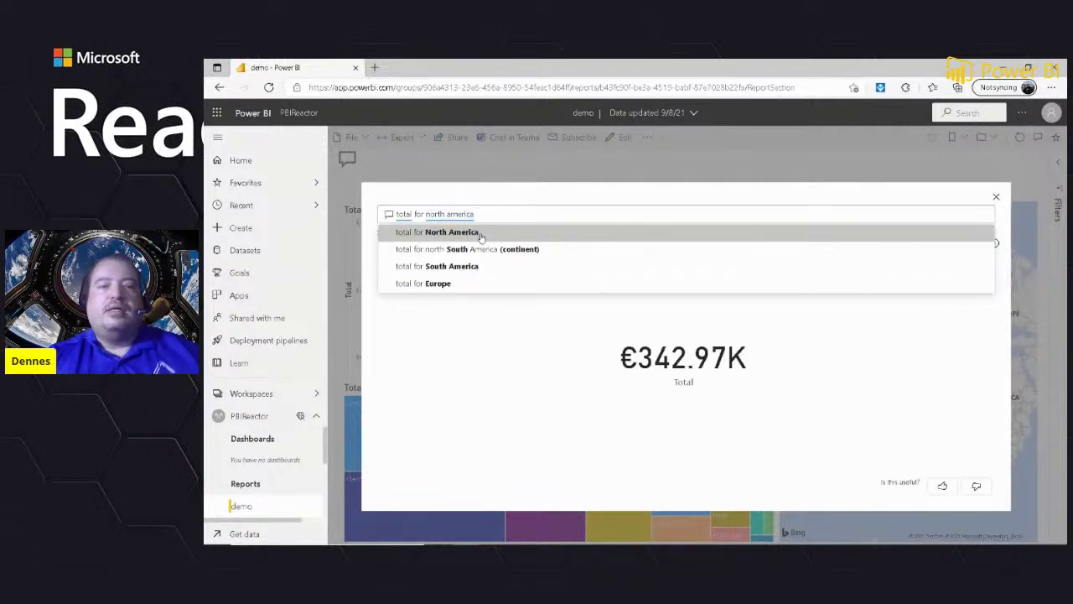
left_click(481, 237)
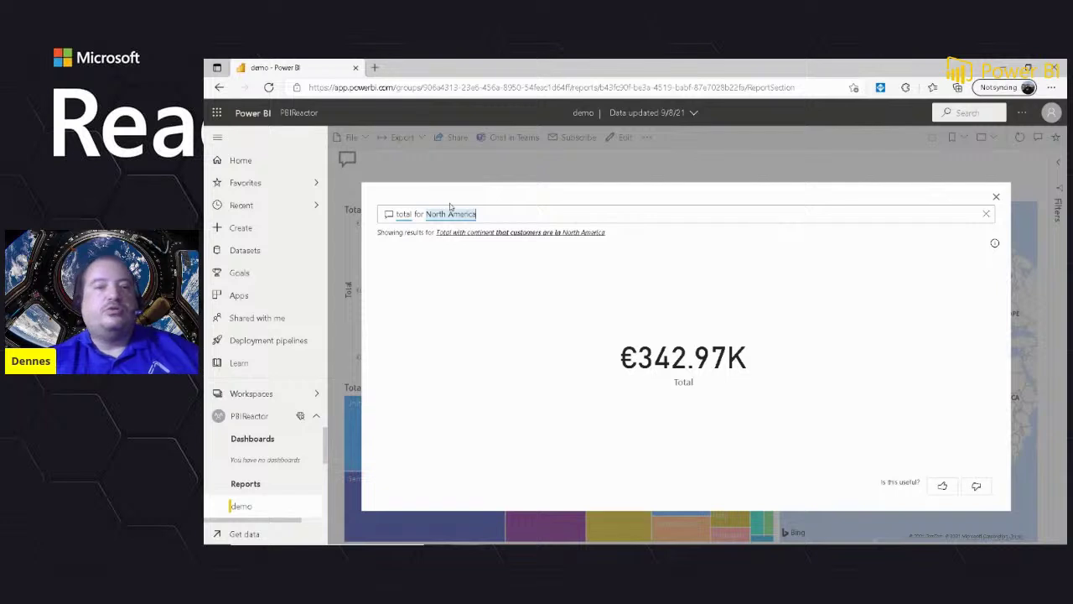
left_click_drag(481, 214, 367, 221)
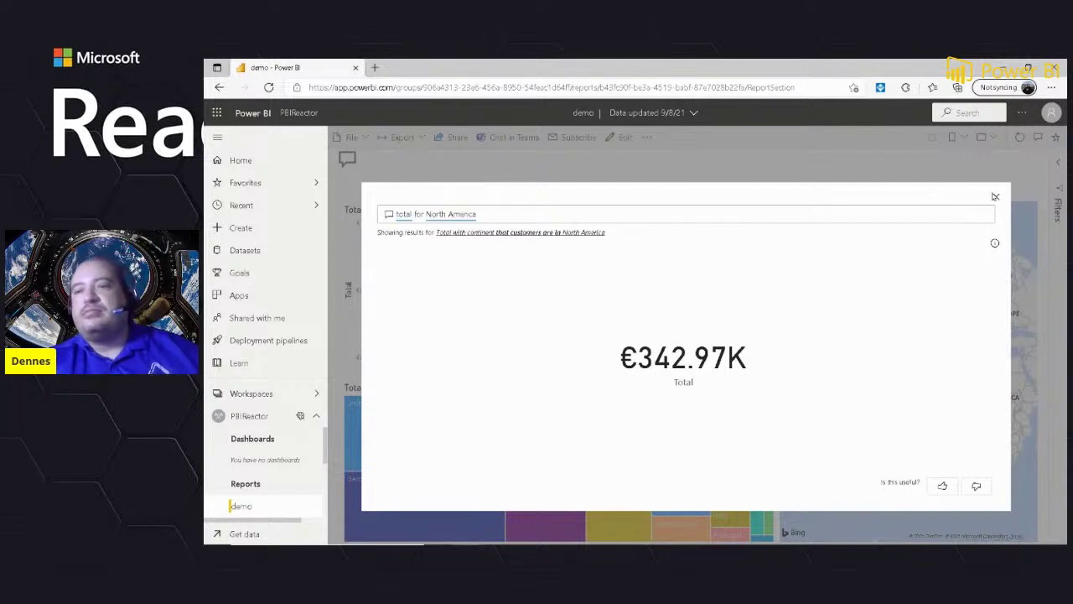
left_click(995, 197)
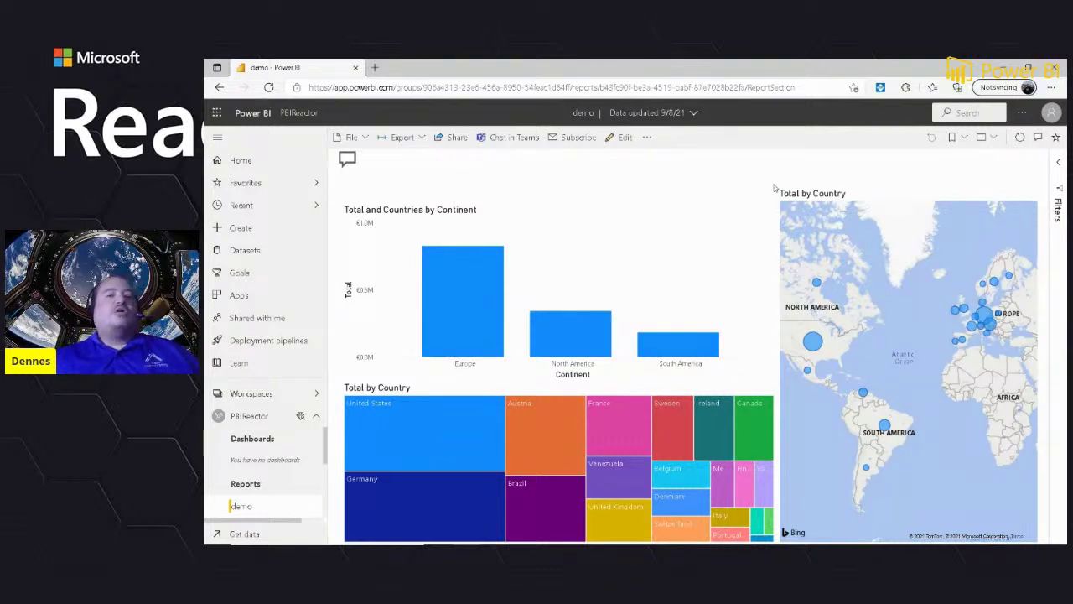
Step: Switch back to the PowerBI.pptx presentation in PowerPoint to show the speaker's contact slide
mouse_move(851, 537)
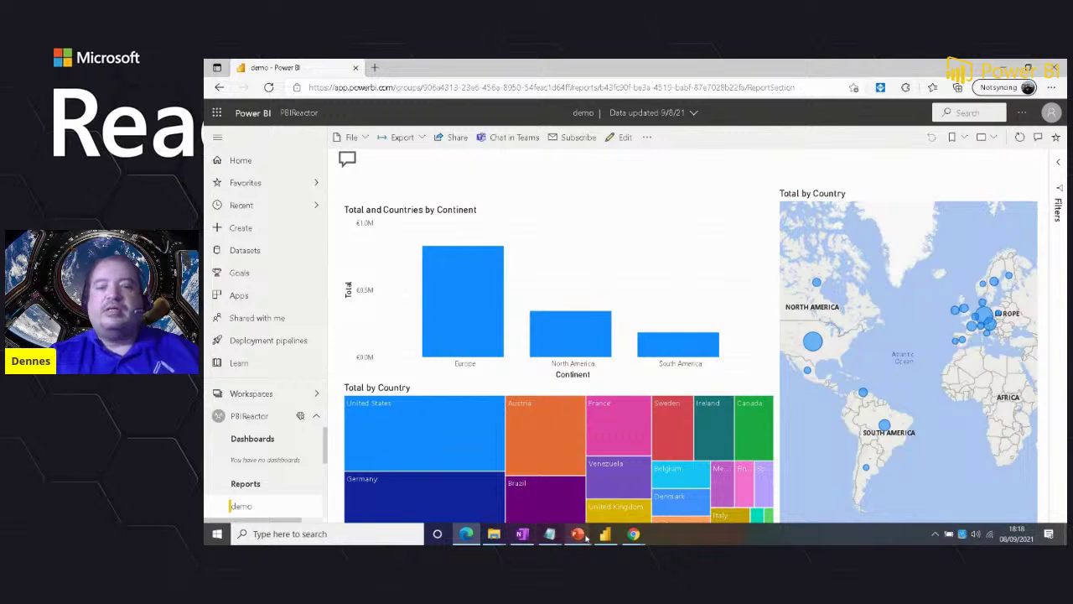
mouse_move(577, 537)
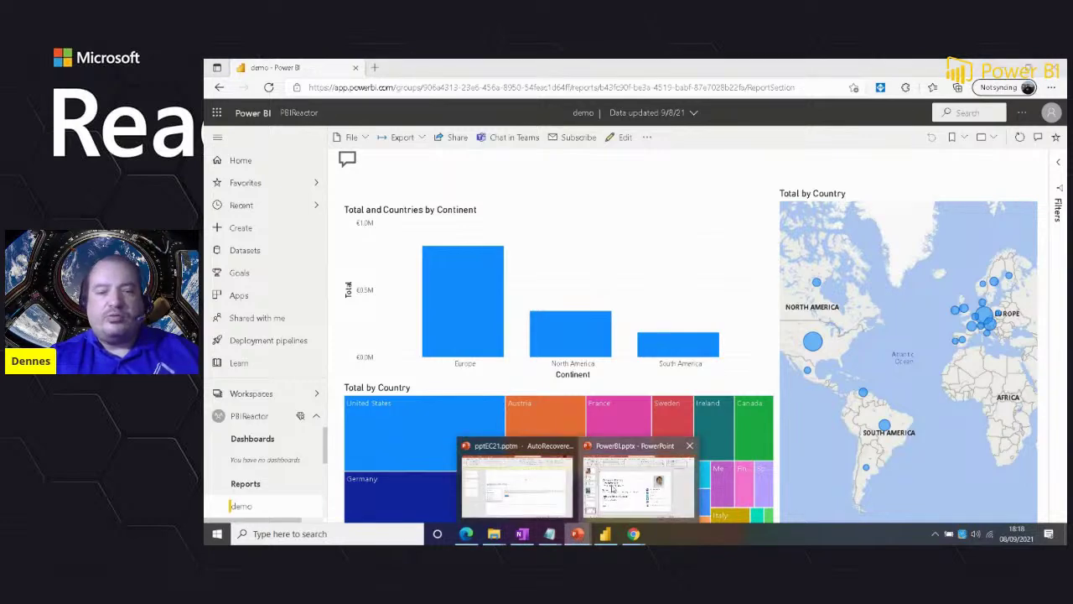
left_click(614, 490)
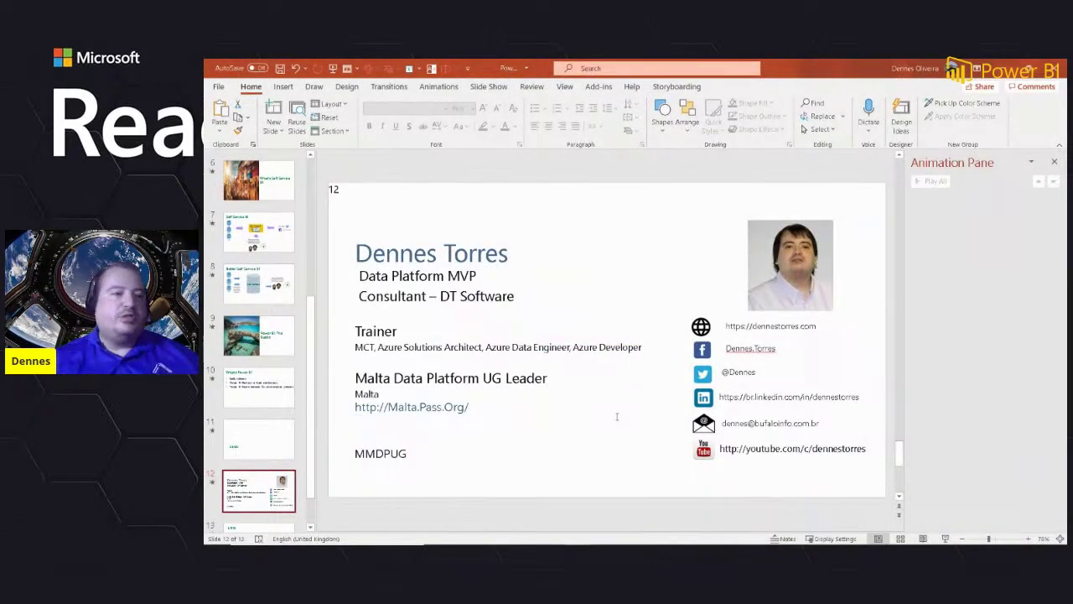